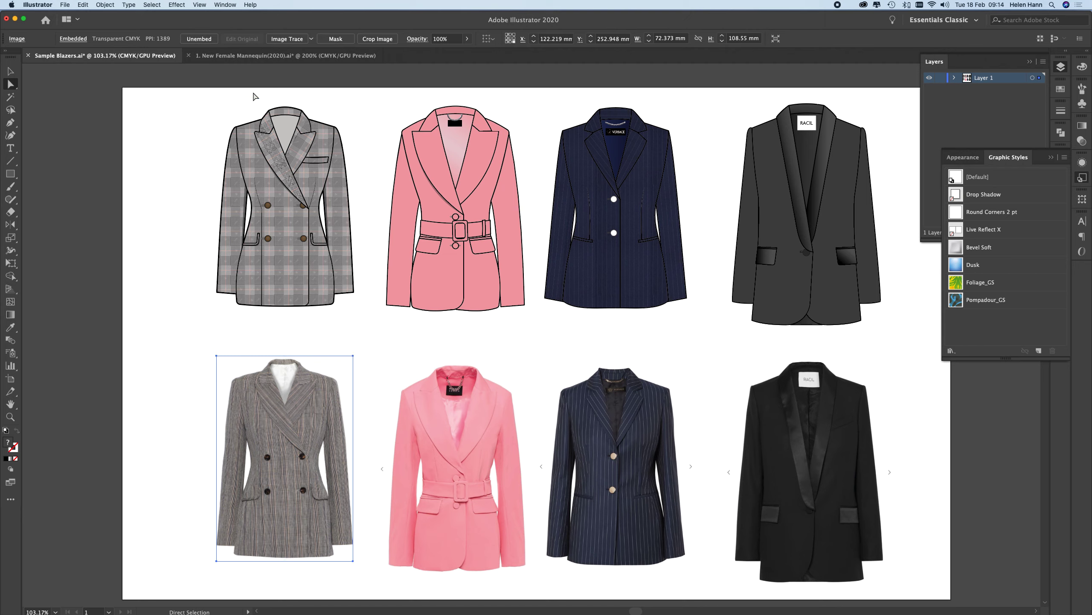
Paste the checked blazer photo beside the figure in the New Female Mannequin document and place a duplicate over the mannequin.
{"action": "left_click", "coordinate": [253, 56]}
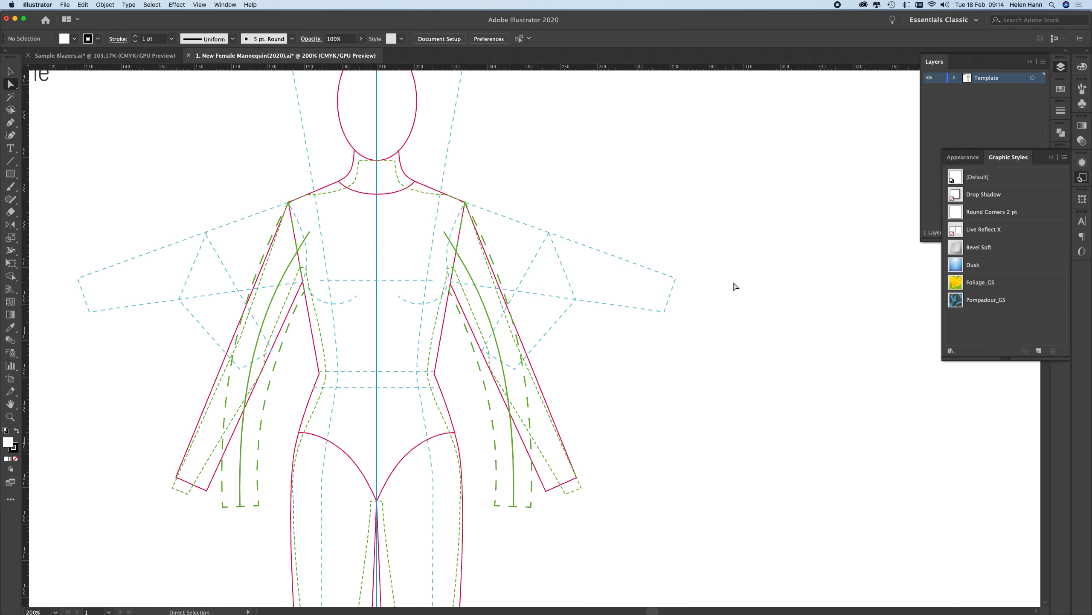
{"action": "key", "text": "super+v"}
{"action": "left_click_drag", "start_coordinate": [513, 342], "coordinate": [785, 341]}
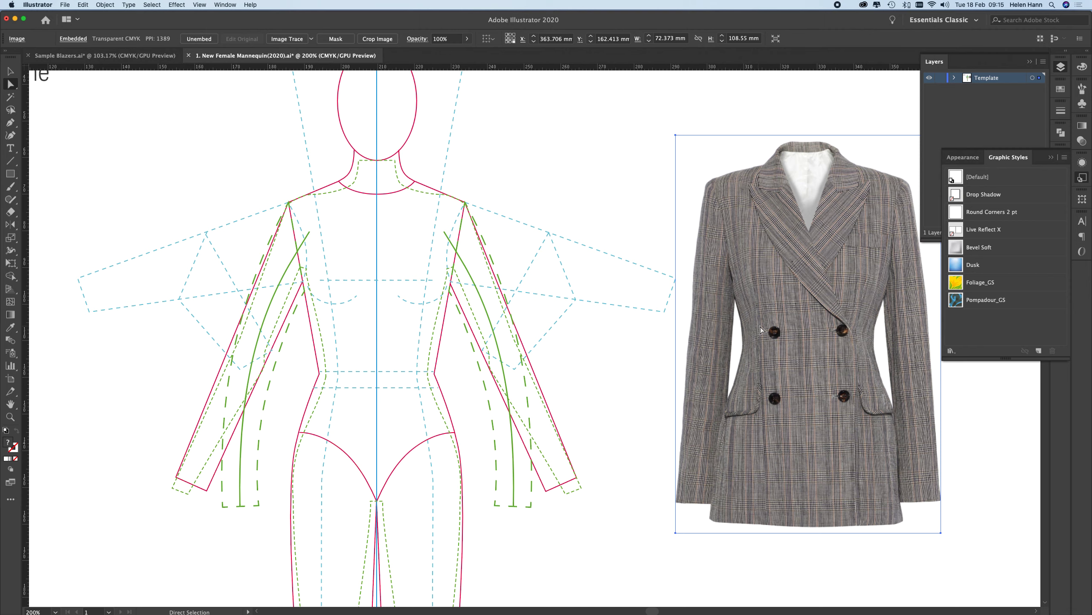
{"action": "left_click", "coordinate": [805, 331]}
{"action": "left_click_drag", "start_coordinate": [805, 331], "coordinate": [390, 331]}
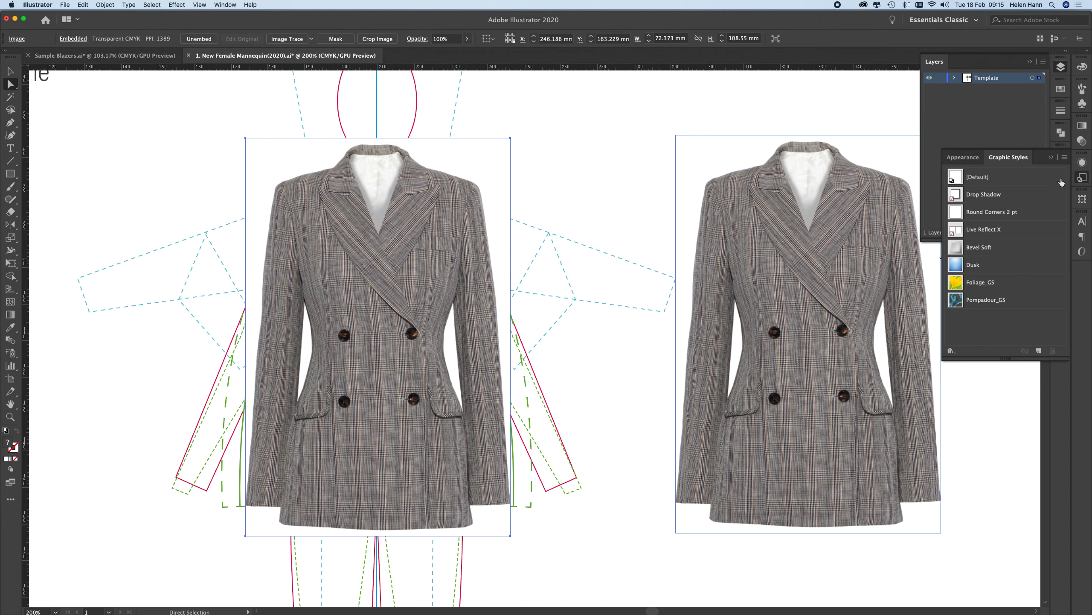
Reduce the overlaid blazer photo's opacity to 61% and align it with the mannequin's neck and centre line.
{"action": "left_click", "coordinate": [1082, 142]}
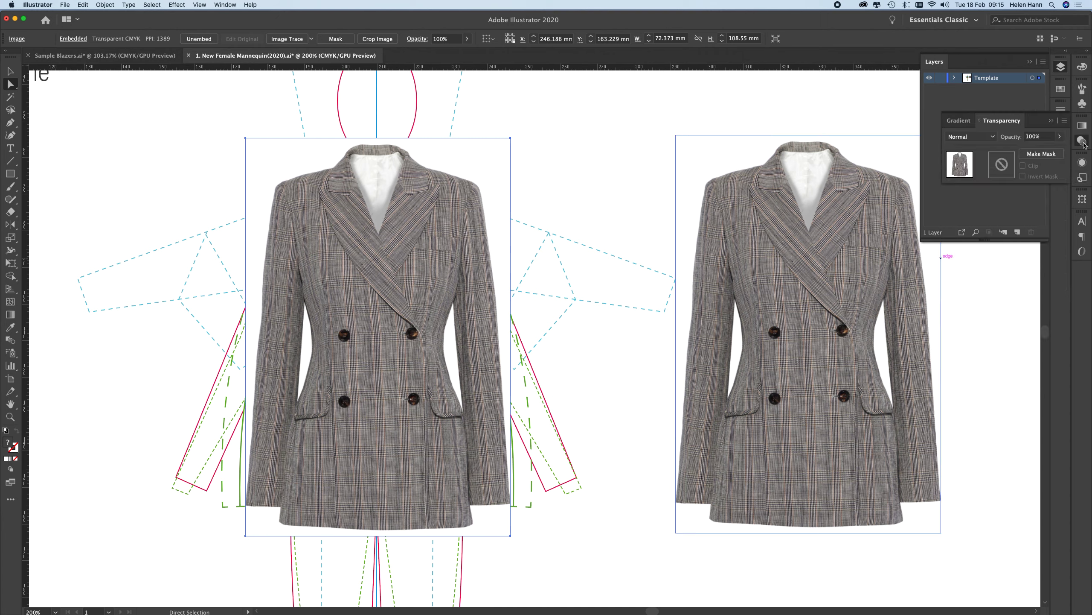
{"action": "left_click", "coordinate": [1062, 137]}
{"action": "left_click_drag", "start_coordinate": [1057, 149], "coordinate": [1042, 149]}
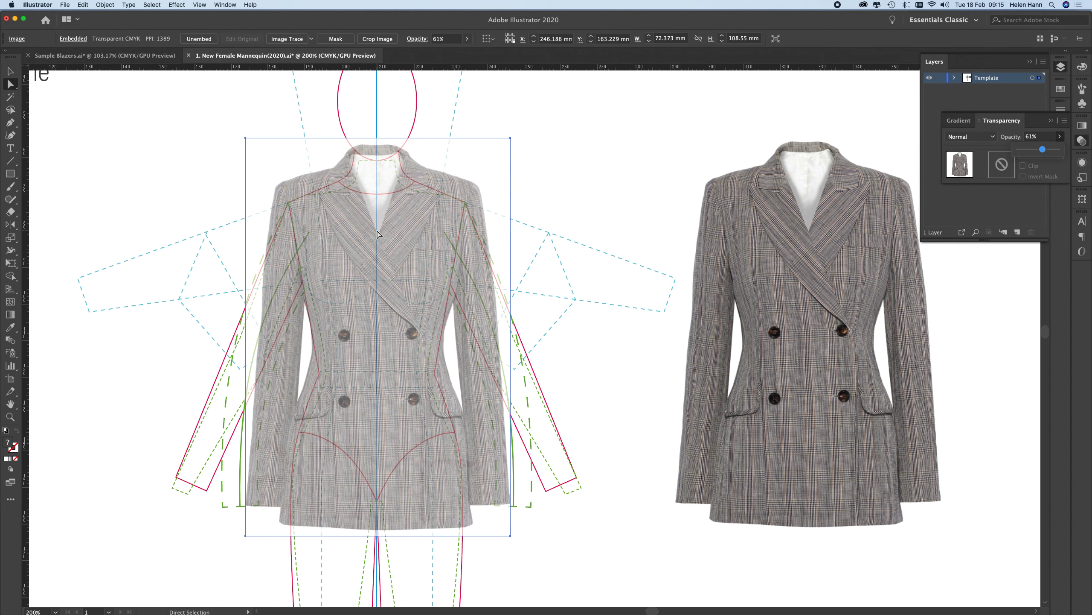
{"action": "left_click_drag", "start_coordinate": [407, 229], "coordinate": [404, 240]}
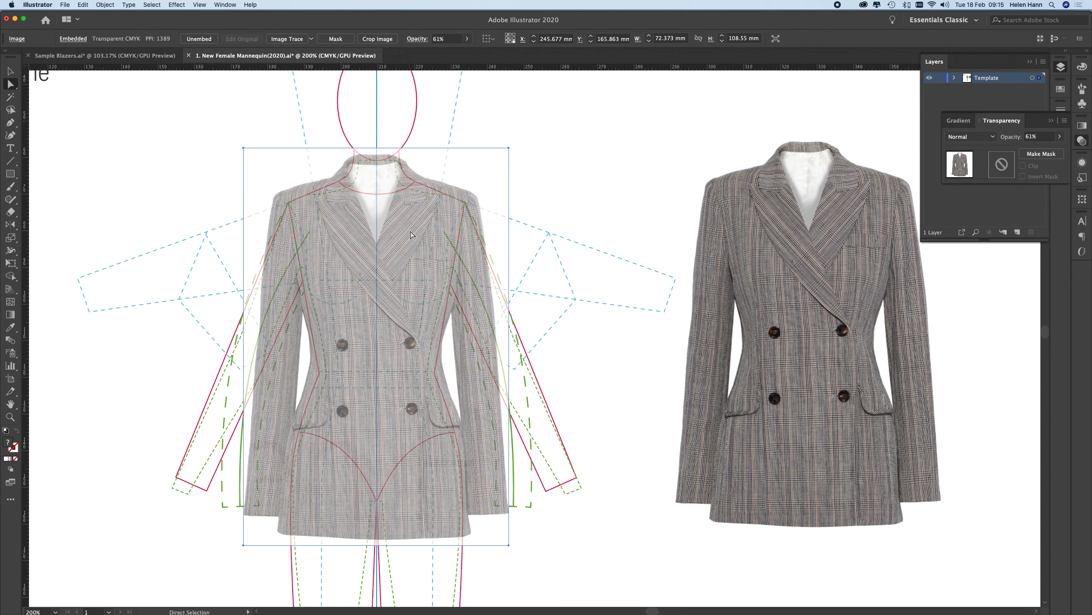
{"action": "key", "text": "Down"}
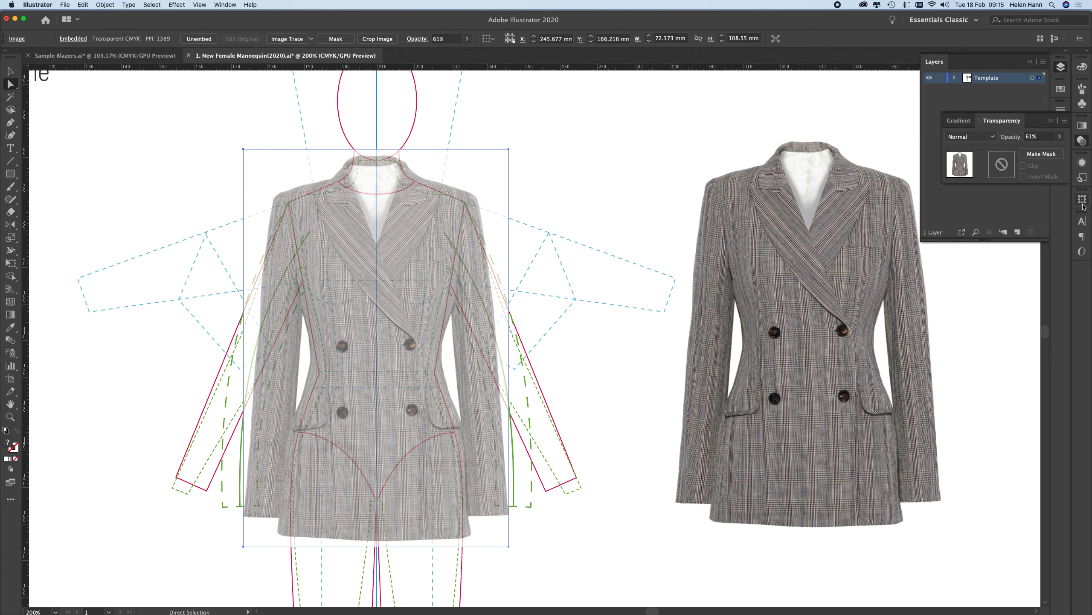
Create a new layer above Template, move the full-opacity reference blazer photo into it and lock the layer.
{"action": "left_click", "coordinate": [954, 79]}
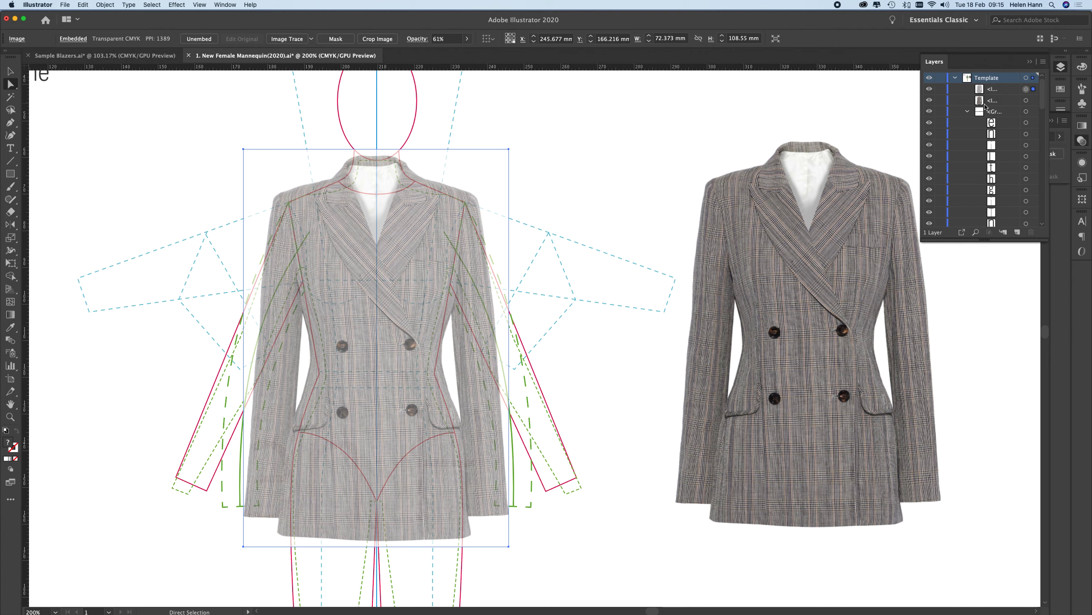
{"action": "left_click", "coordinate": [1018, 233]}
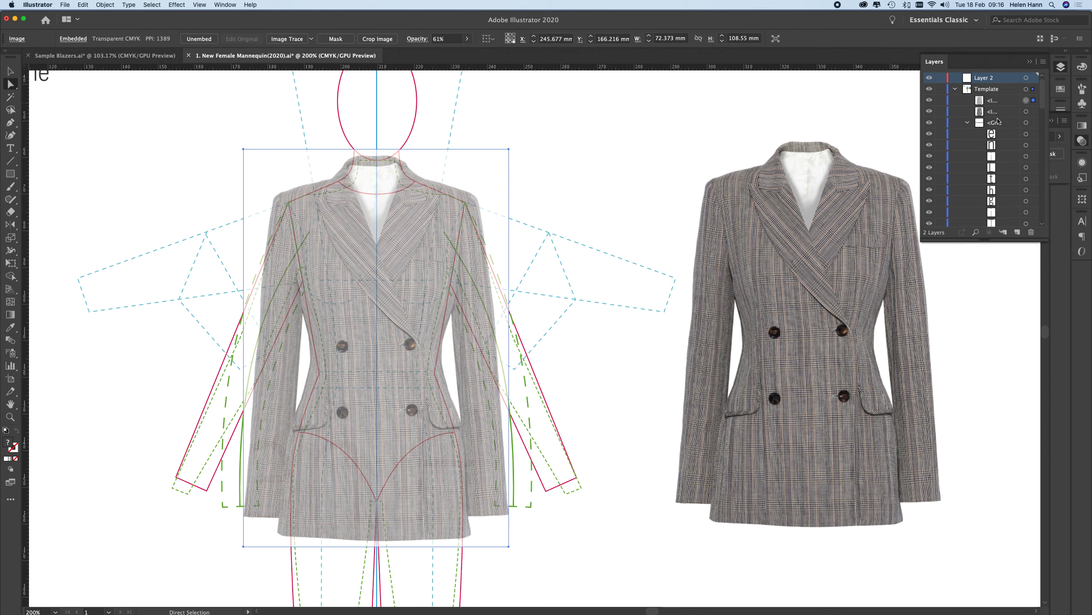
{"action": "left_click_drag", "start_coordinate": [1013, 115], "coordinate": [1009, 79]}
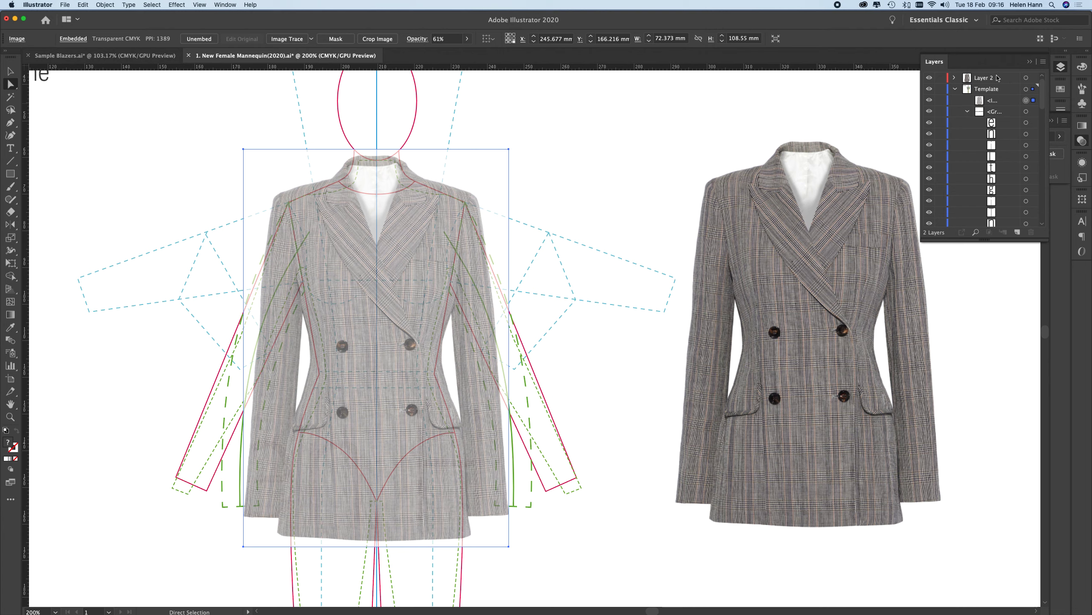
{"action": "left_click", "coordinate": [940, 78]}
Turn the Template layer into a template layer with images dimmed to 50% and collapse its contents.
{"action": "double_click", "coordinate": [1008, 90]}
{"action": "left_click", "coordinate": [360, 190]}
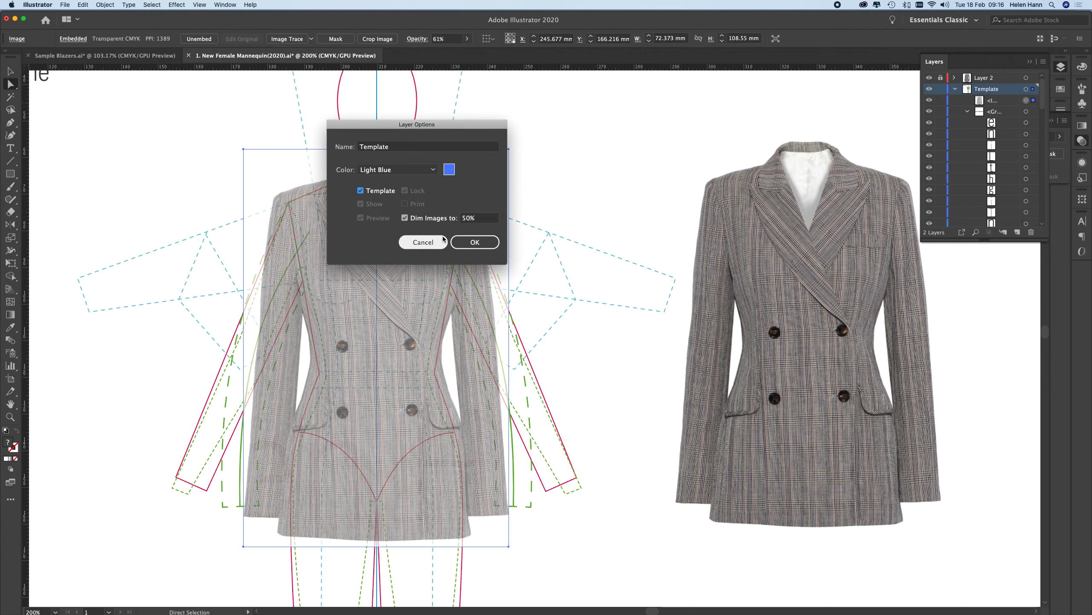
{"action": "left_click", "coordinate": [475, 242]}
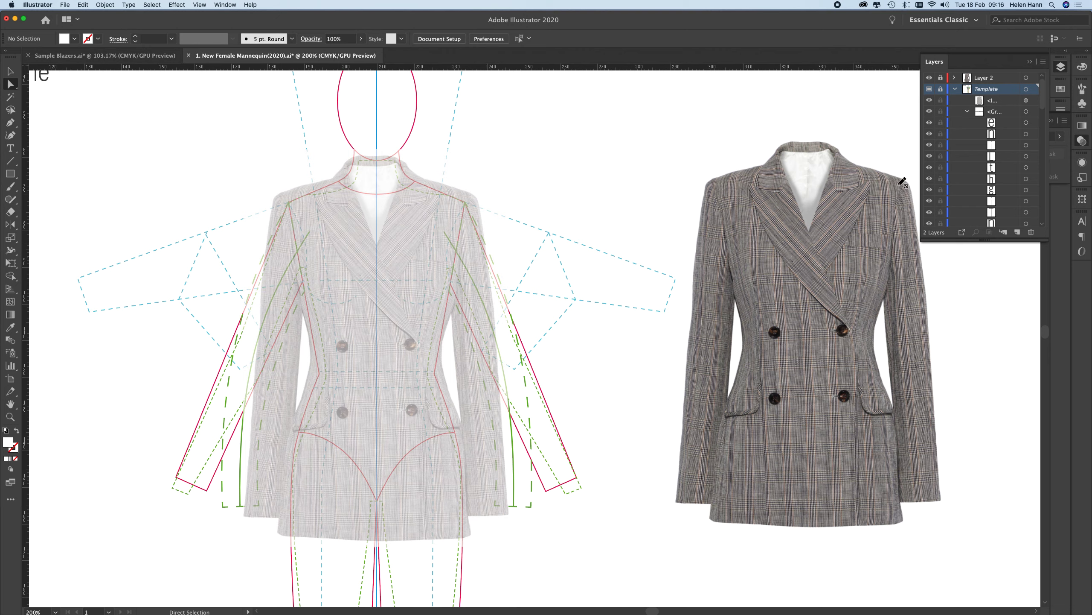
{"action": "left_click", "coordinate": [955, 90]}
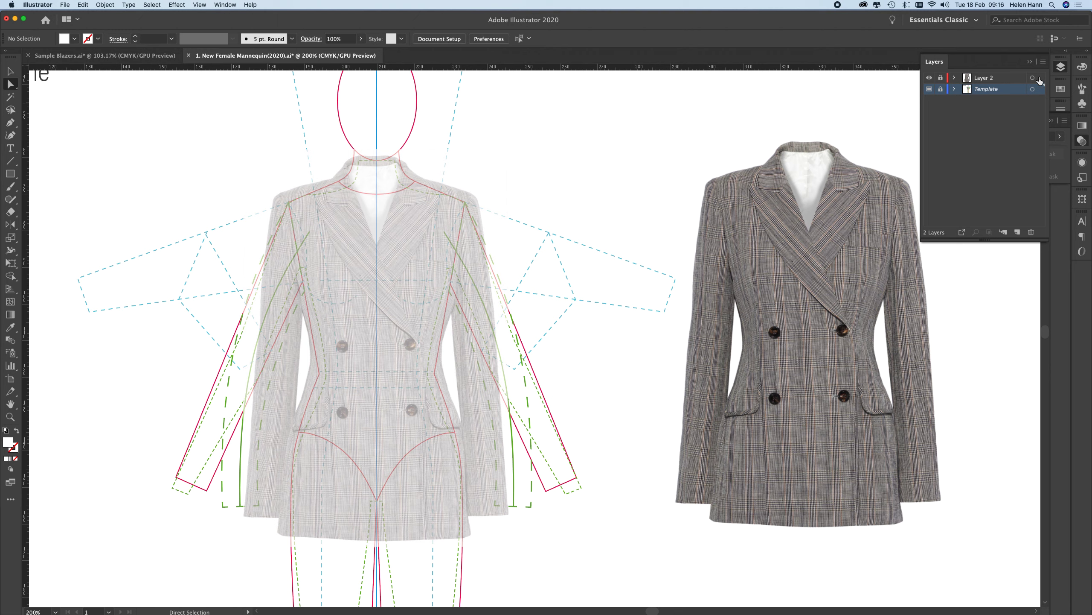
Add a new layer named "Break Point guides" above the Template layer.
{"action": "left_click", "coordinate": [1043, 61]}
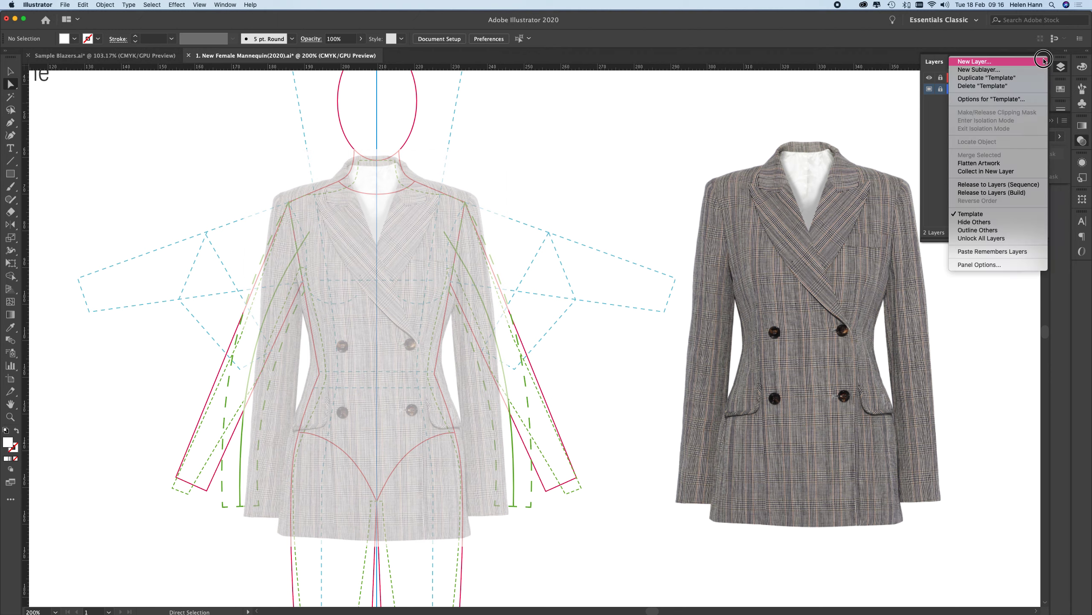
{"action": "left_click", "coordinate": [995, 64]}
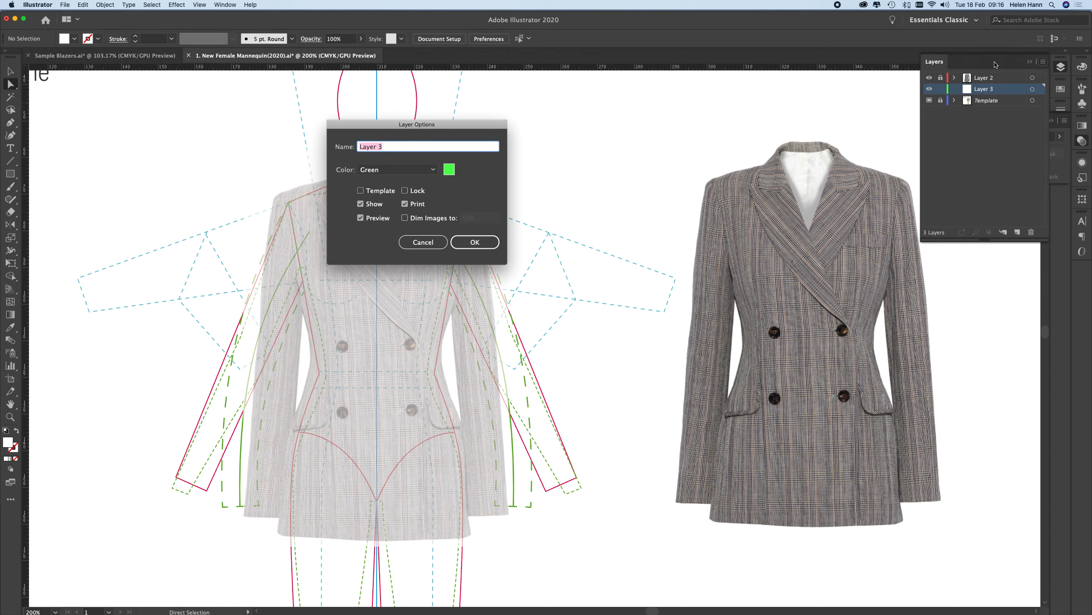
{"action": "type", "text": "Break Point g"}
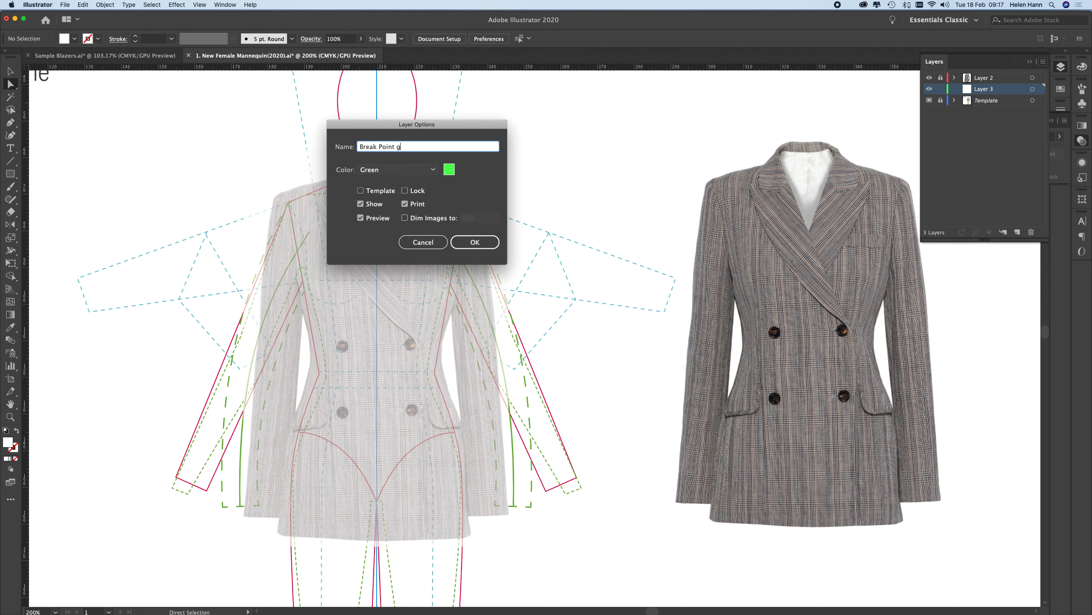
{"action": "type", "text": "uides"}
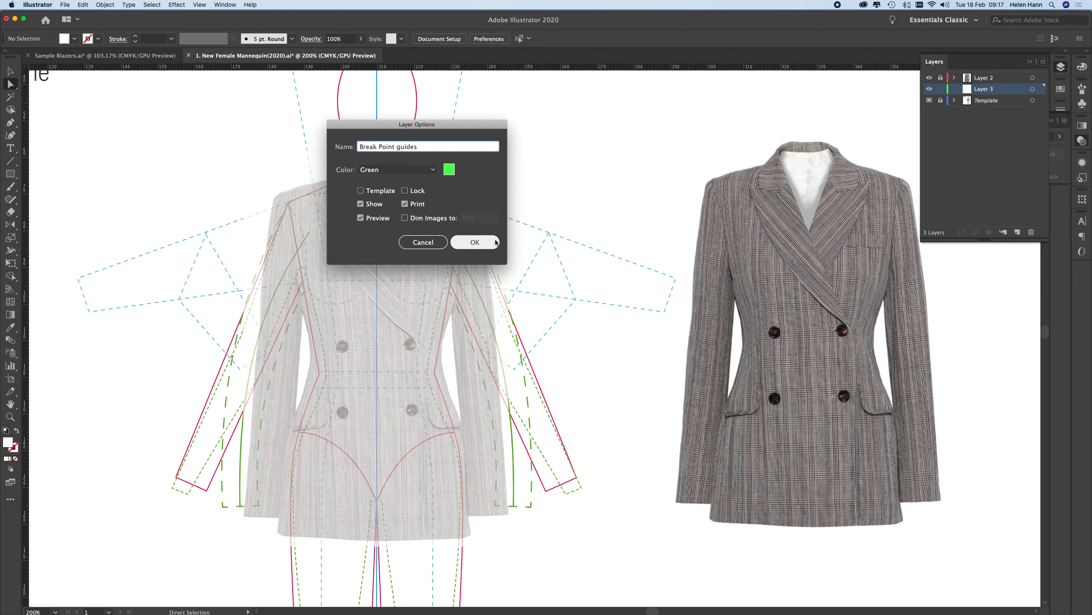
{"action": "left_click", "coordinate": [475, 242]}
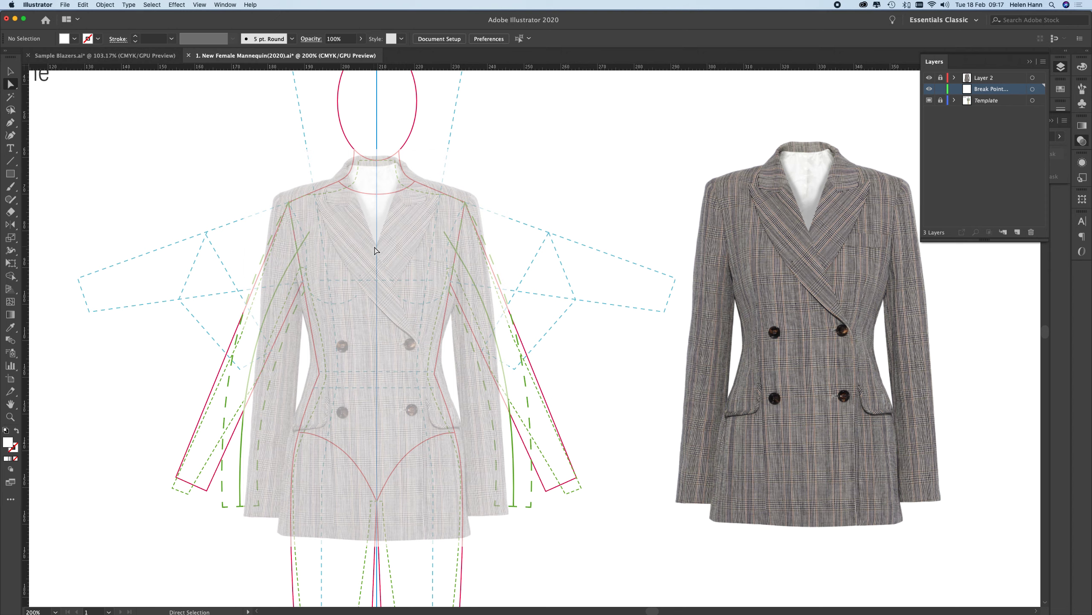
Set up the Pen tool with no fill and an orange-yellow ffbc00 stroke.
{"action": "left_click", "coordinate": [10, 123]}
{"action": "double_click", "coordinate": [8, 443]}
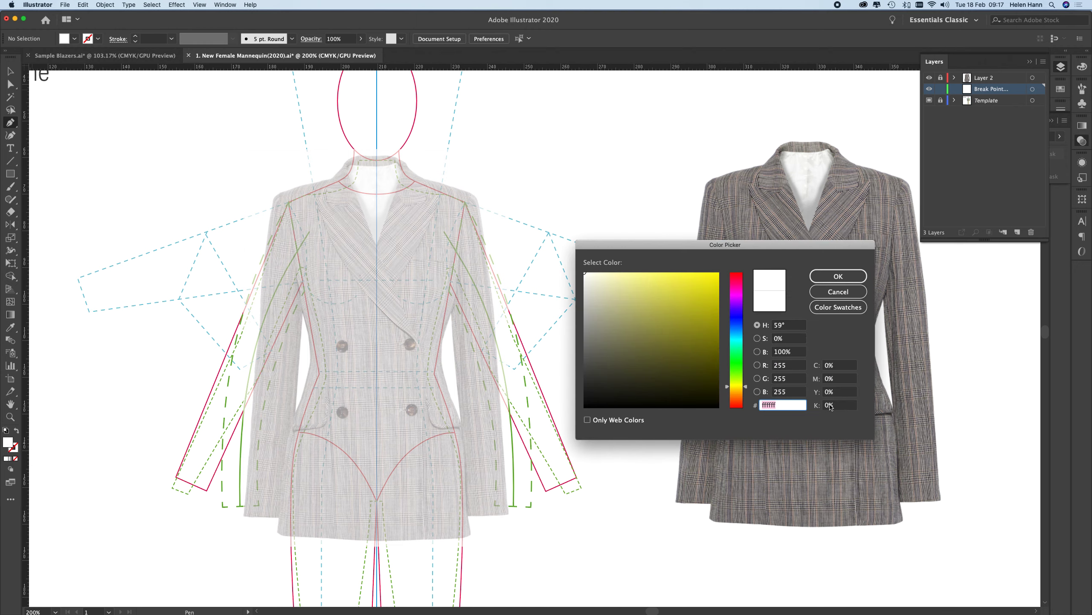
{"action": "left_click", "coordinate": [833, 286]}
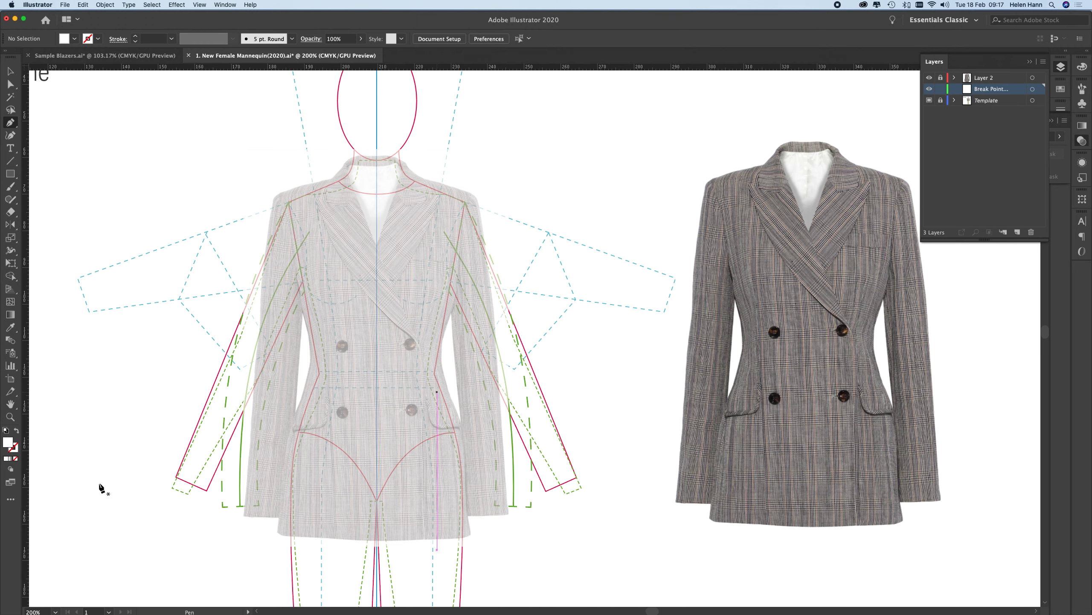
{"action": "left_click", "coordinate": [15, 459]}
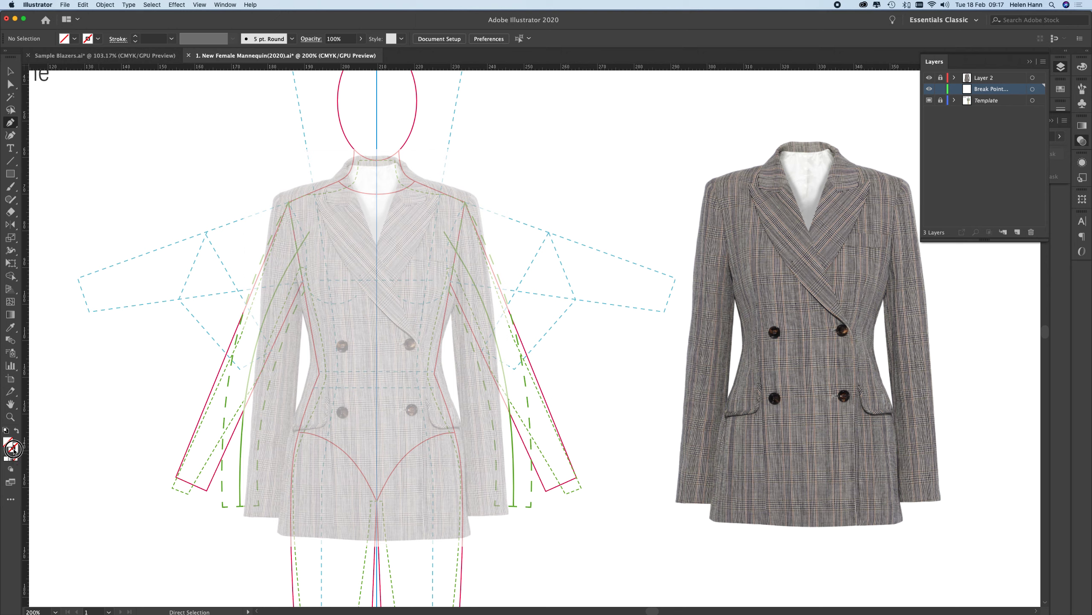
{"action": "left_click", "coordinate": [13, 449]}
{"action": "double_click", "coordinate": [13, 450]}
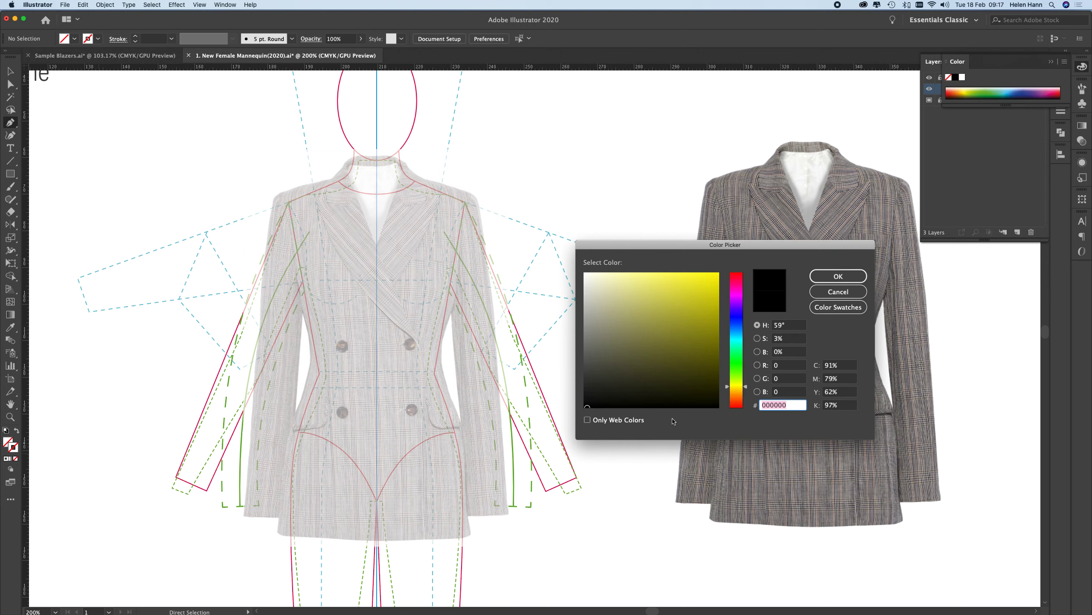
{"action": "left_click", "coordinate": [737, 393]}
{"action": "left_click_drag", "start_coordinate": [722, 296], "coordinate": [722, 266]}
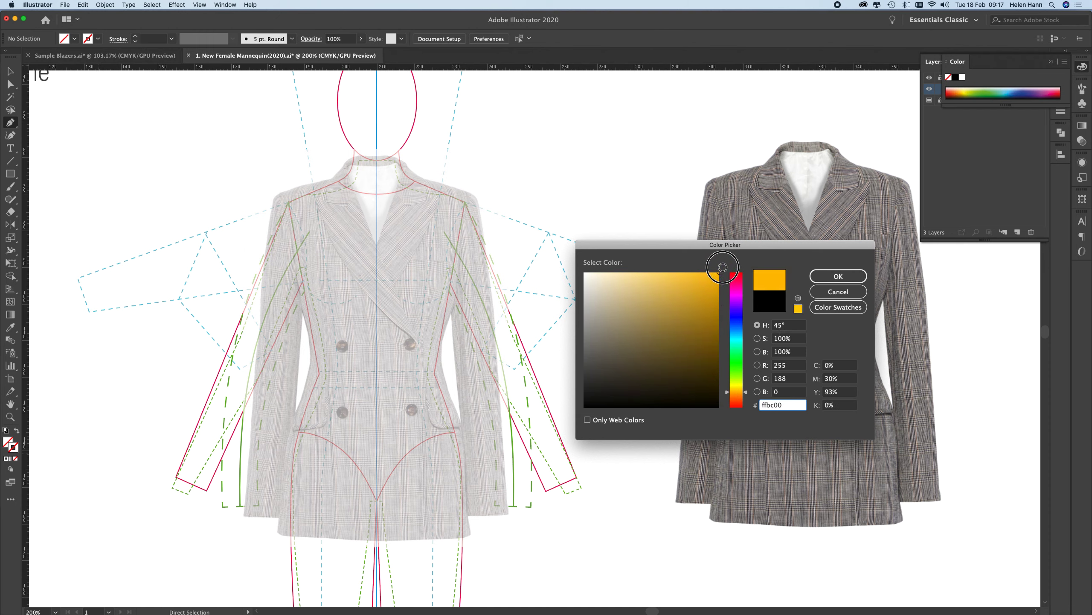
{"action": "left_click", "coordinate": [837, 275]}
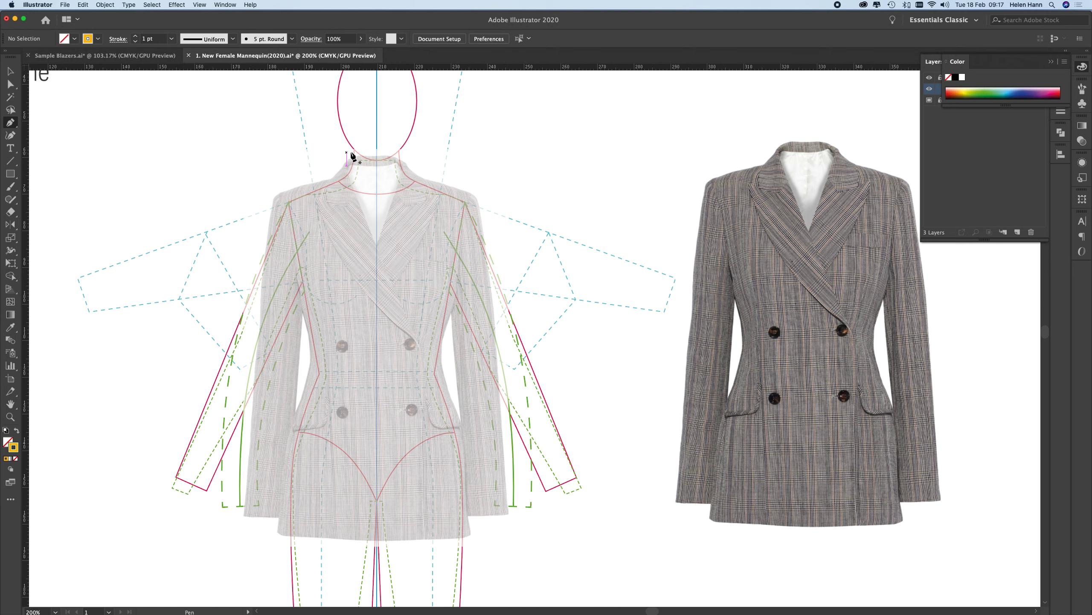
Draw a straight-segment guide from beside the neck along the lapel break to the upper button's outer edge, continuing below the hem.
{"action": "left_click", "coordinate": [339, 145]}
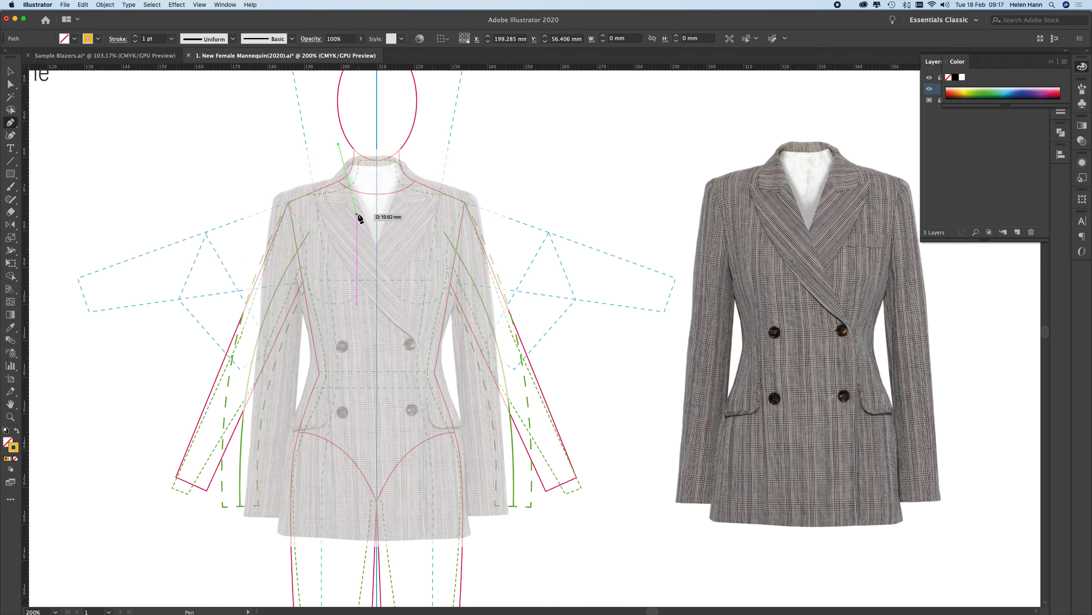
{"action": "left_click", "coordinate": [419, 345]}
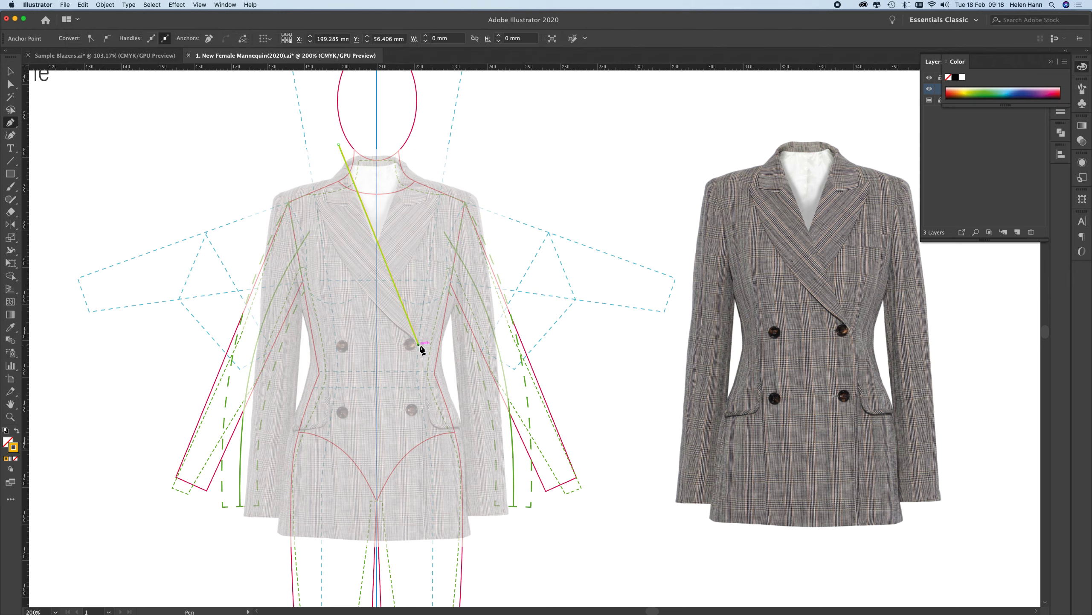
{"action": "left_click", "coordinate": [423, 550]}
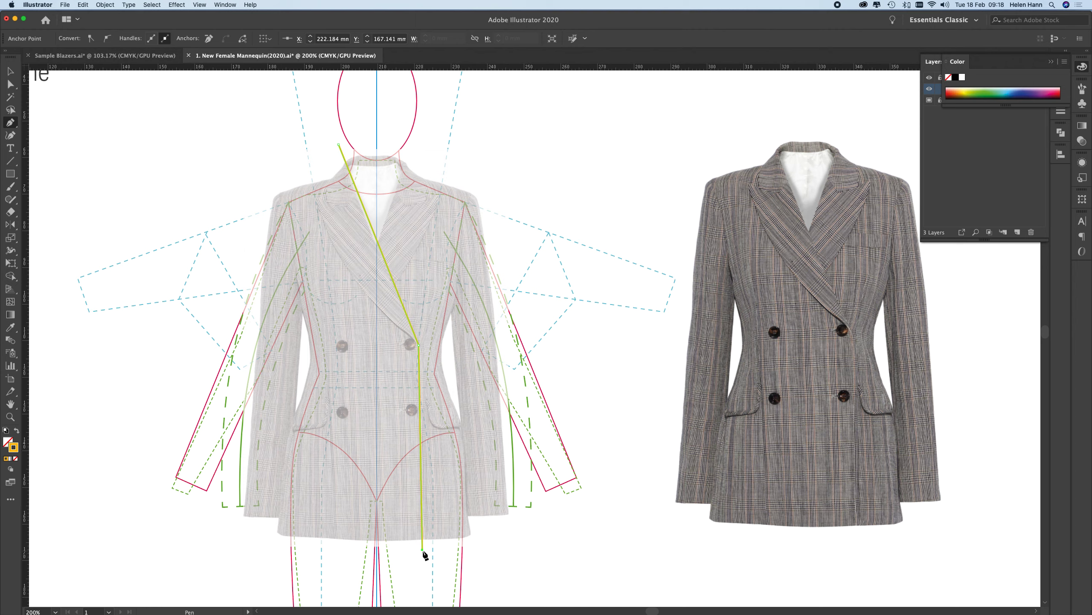
{"action": "left_click", "coordinate": [10, 71]}
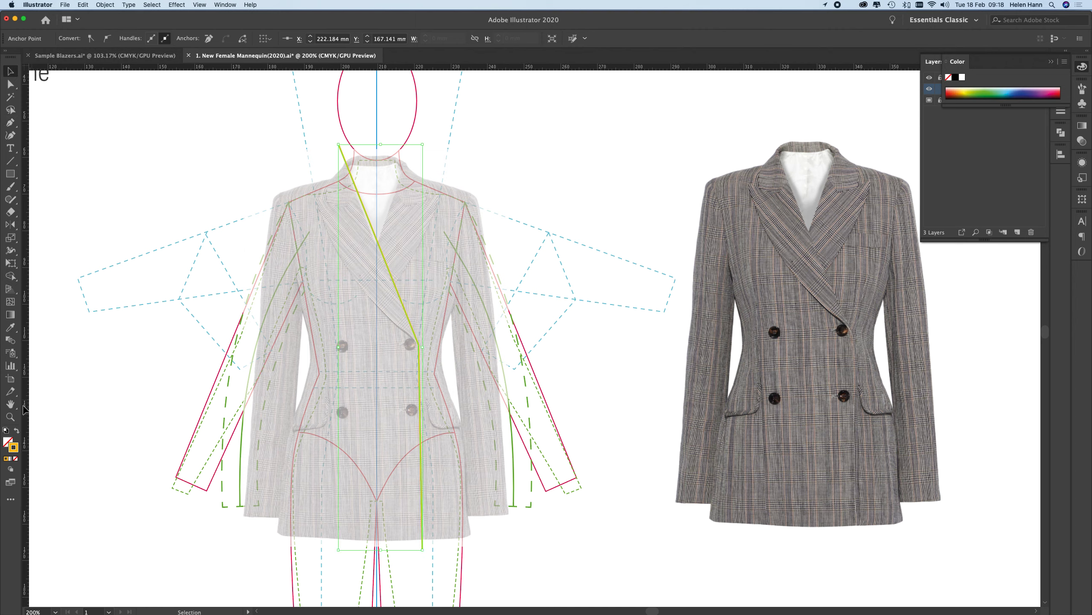
Shift the guide path's upper end anchor slightly outward, away from the centre line.
{"action": "left_click", "coordinate": [10, 417]}
{"action": "left_click_drag", "start_coordinate": [374, 242], "coordinate": [426, 312]}
{"action": "left_click_drag", "start_coordinate": [349, 264], "coordinate": [345, 332]}
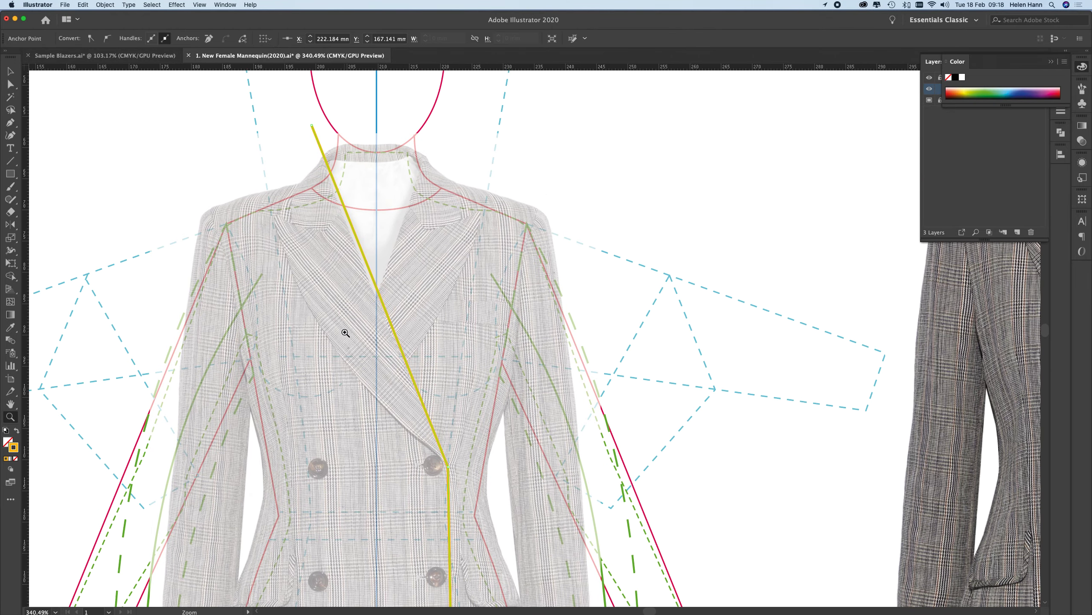
{"action": "left_click", "coordinate": [10, 85]}
{"action": "left_click_drag", "start_coordinate": [311, 126], "coordinate": [307, 127]}
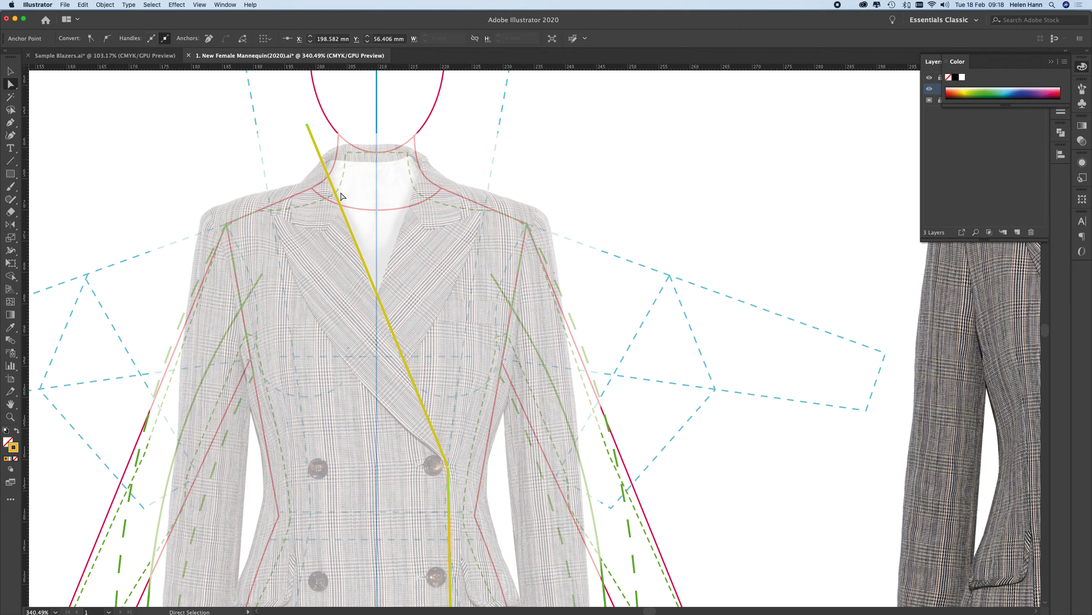
Reflect a vertical copy of the break point guide across the centre front line to mirror it on the opposite side.
{"action": "left_click", "coordinate": [10, 73]}
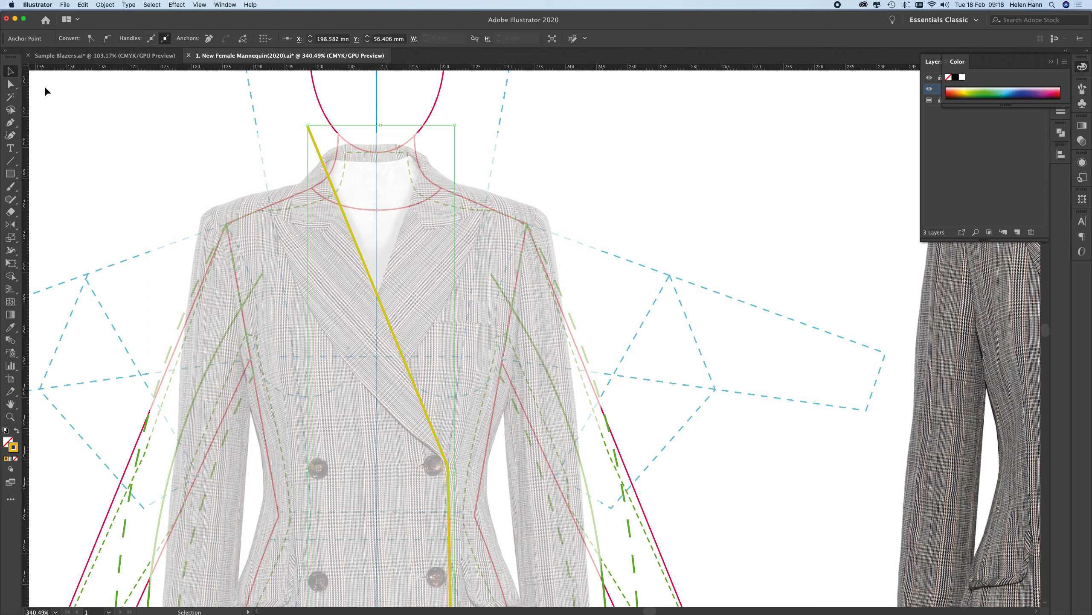
{"action": "left_click", "coordinate": [77, 124]}
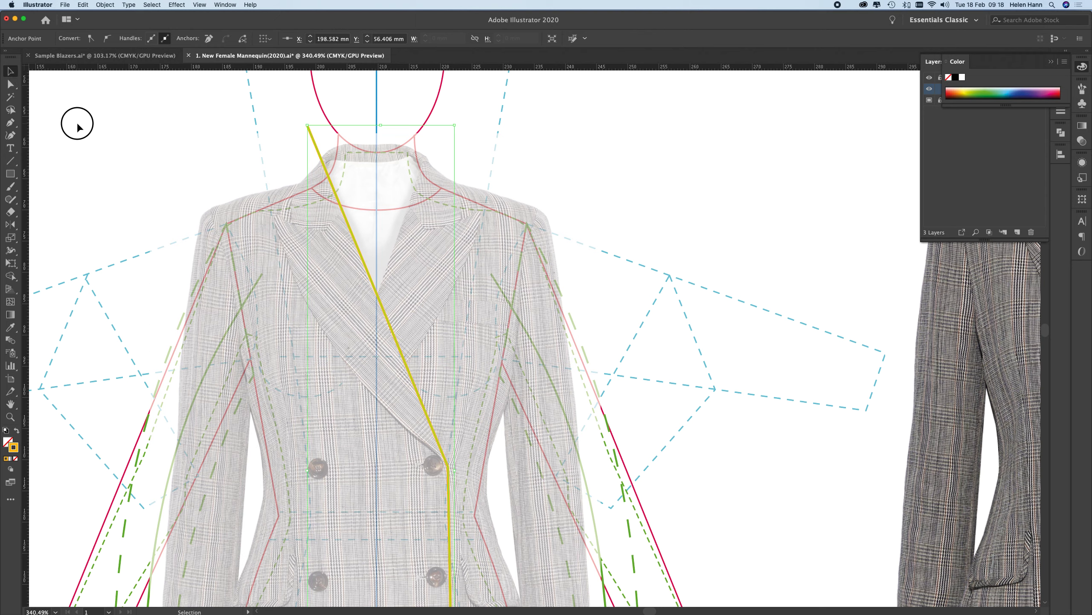
{"action": "left_click", "coordinate": [368, 275]}
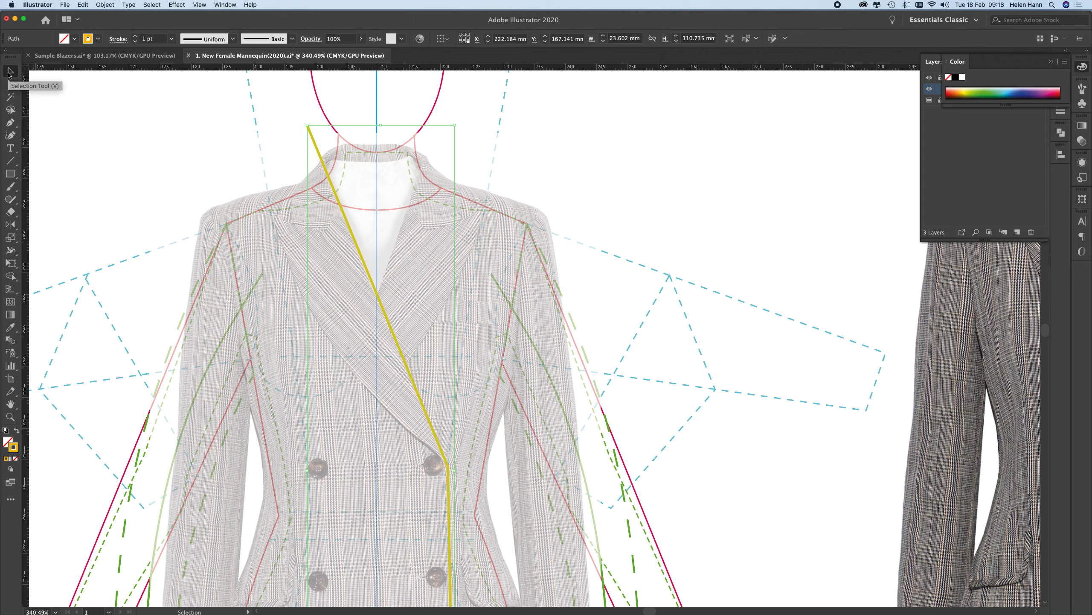
{"action": "left_click", "coordinate": [10, 226]}
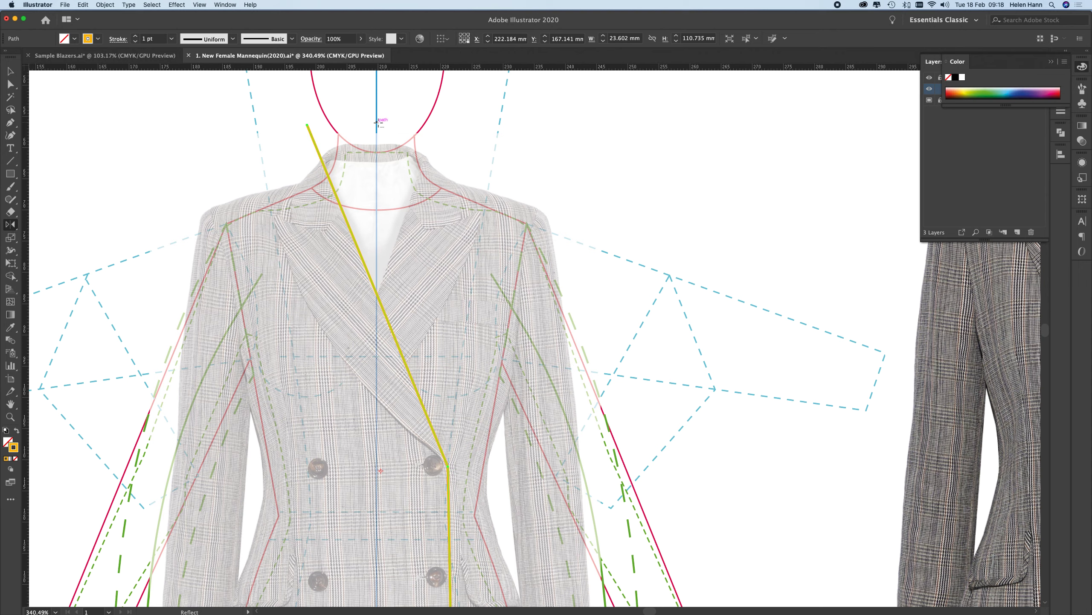
{"action": "left_click", "coordinate": [377, 219], "text": "alt"}
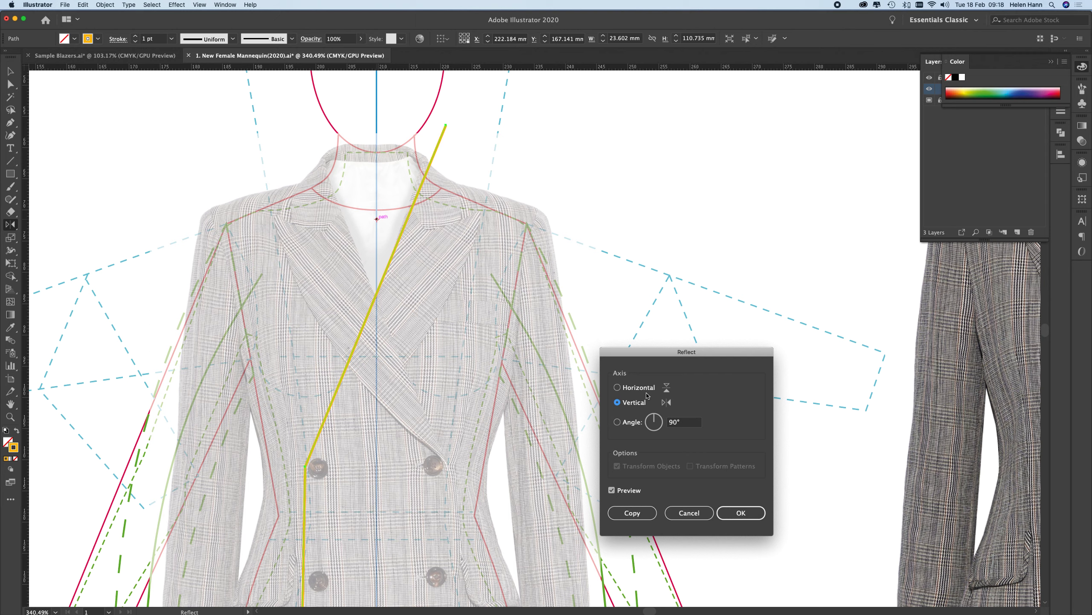
{"action": "left_click", "coordinate": [637, 509]}
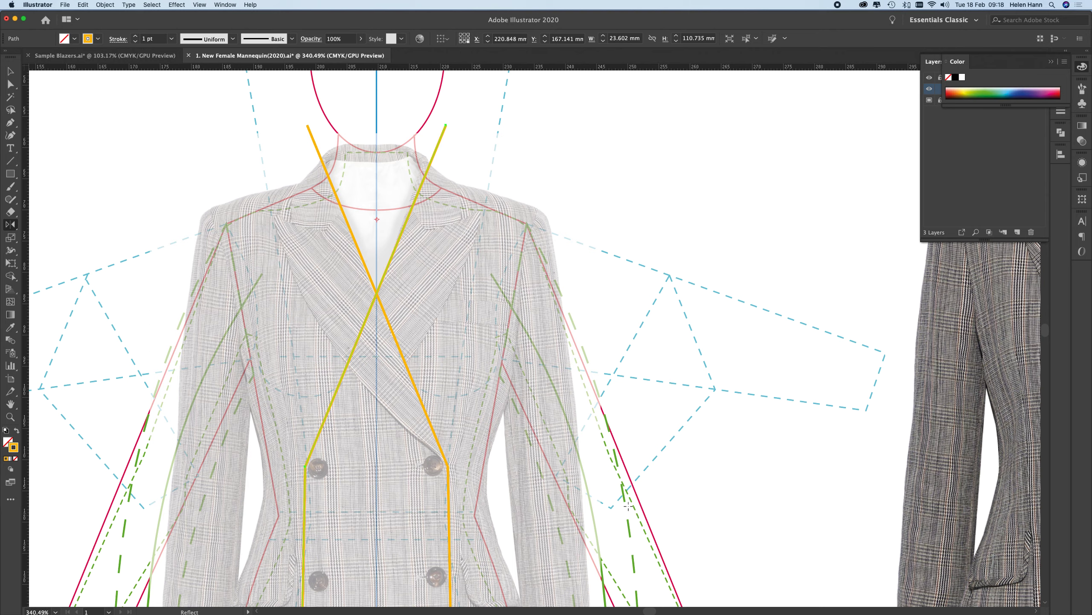
{"action": "left_click", "coordinate": [10, 70]}
{"action": "left_click", "coordinate": [107, 164]}
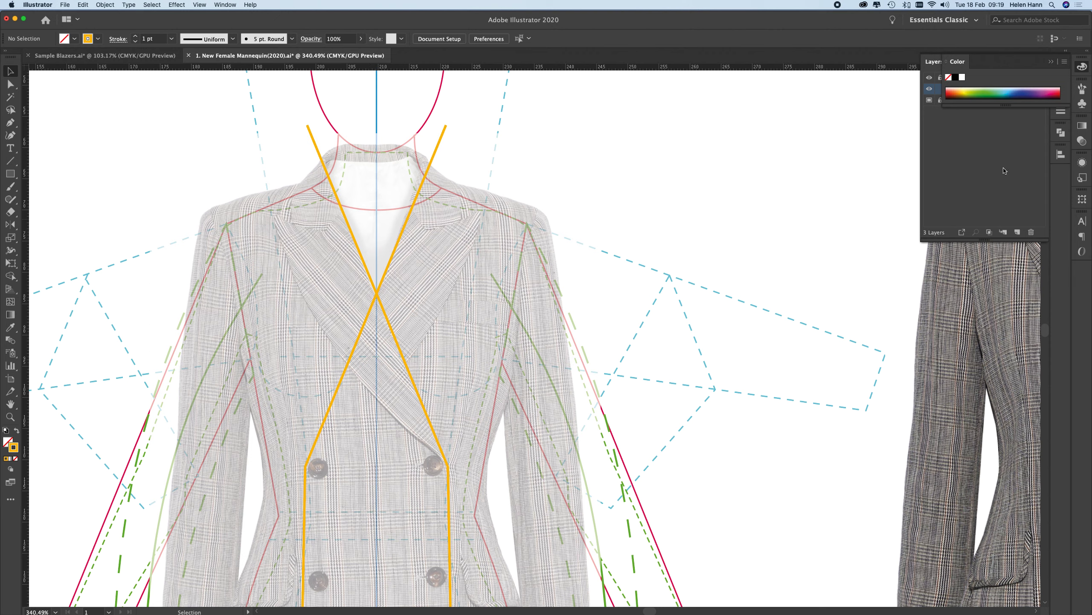
Turn the Break Point guides layer into a template layer.
{"action": "left_click", "coordinate": [953, 160]}
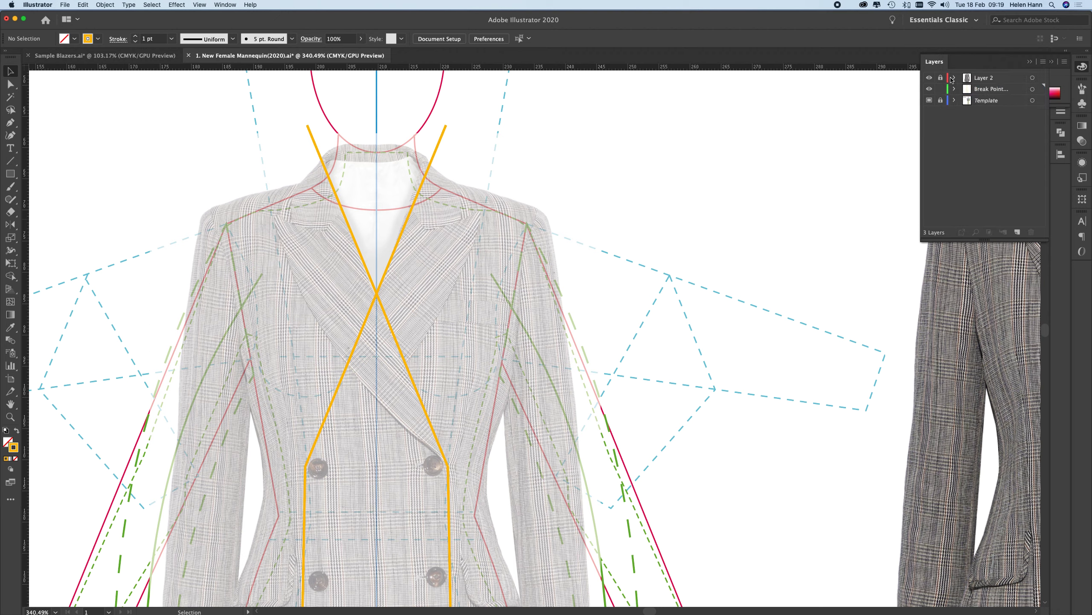
{"action": "double_click", "coordinate": [1017, 90]}
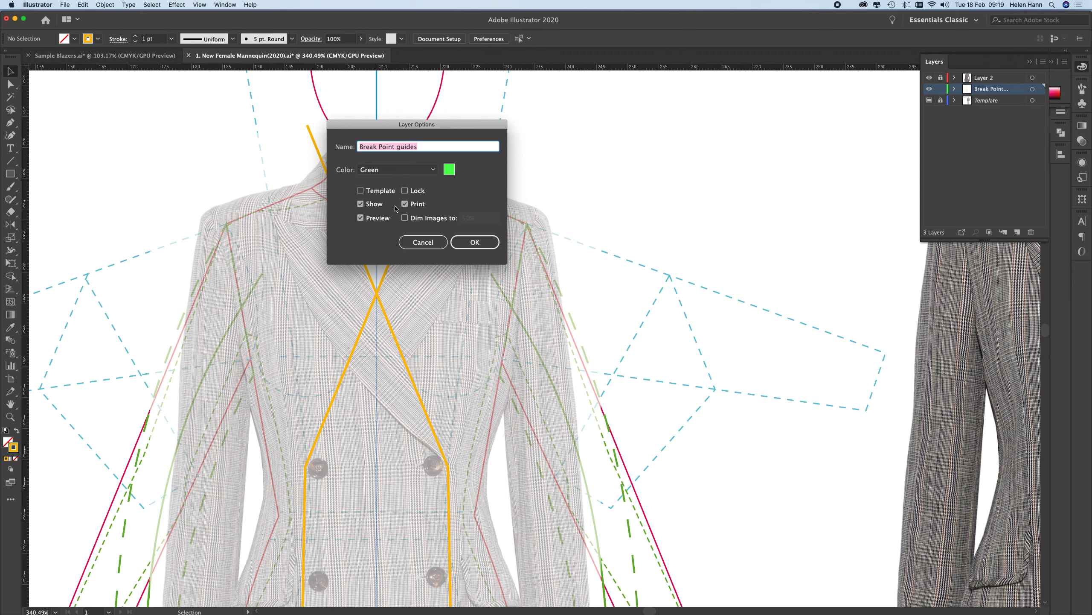
{"action": "left_click", "coordinate": [361, 190]}
{"action": "left_click", "coordinate": [485, 242]}
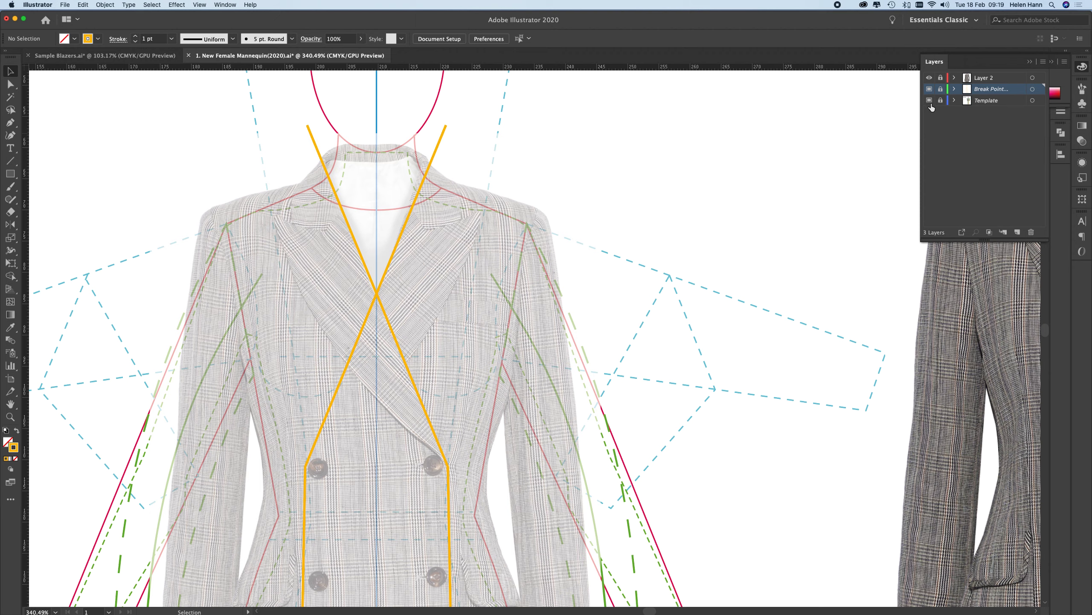
{"action": "left_click", "coordinate": [1008, 131]}
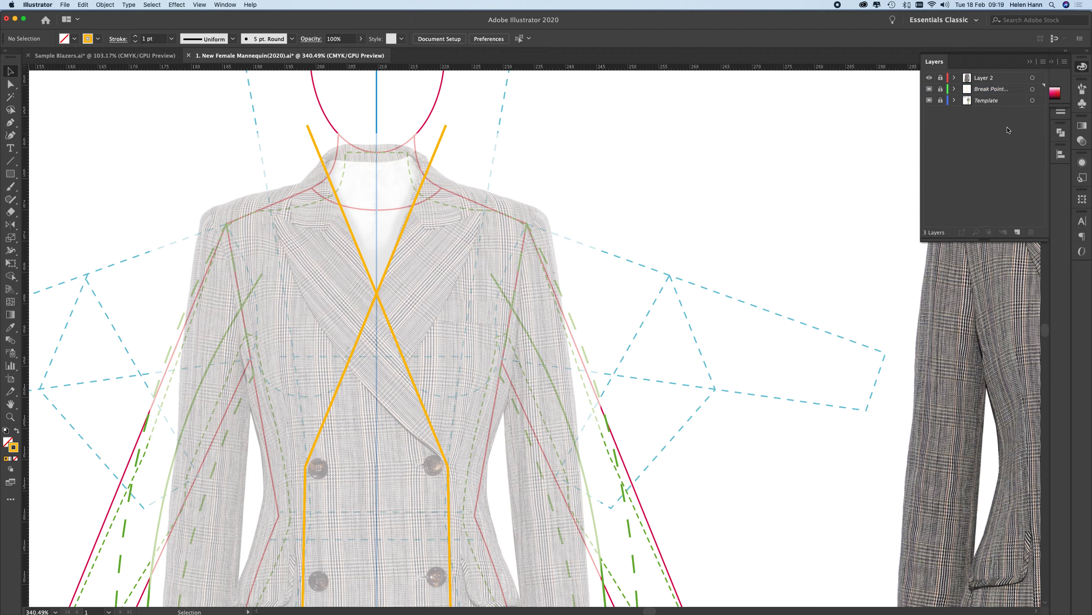
Add a new layer above Layer 2 and name it "Lapel layer".
{"action": "left_click", "coordinate": [1004, 77]}
{"action": "left_click", "coordinate": [1018, 232]}
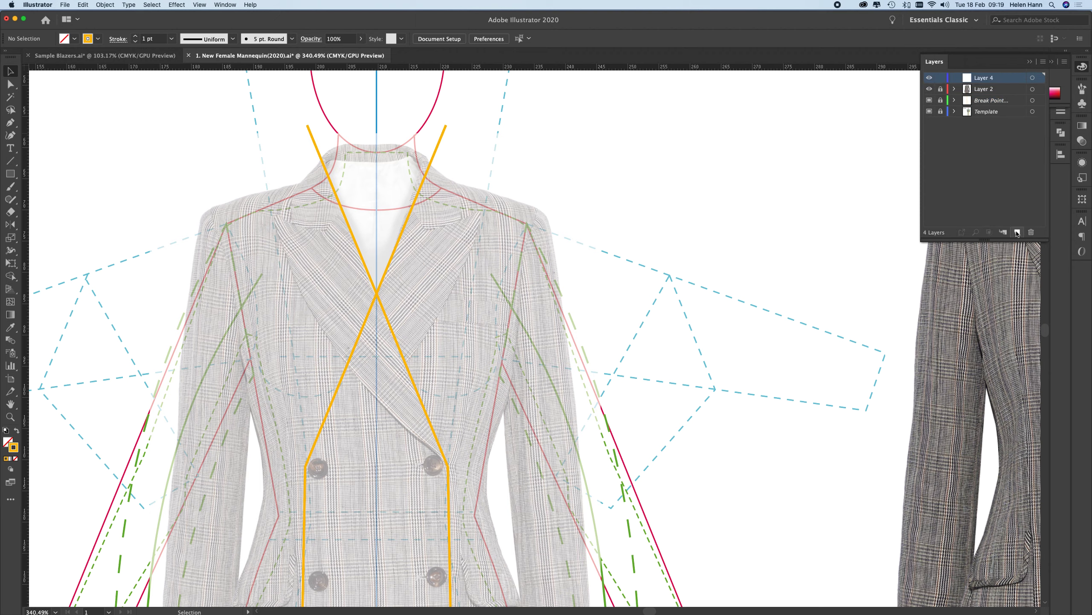
{"action": "double_click", "coordinate": [984, 78]}
{"action": "type", "text": "Lapel la"}
Change the Lapel layer's identifying colour to pink.
{"action": "double_click", "coordinate": [1022, 81]}
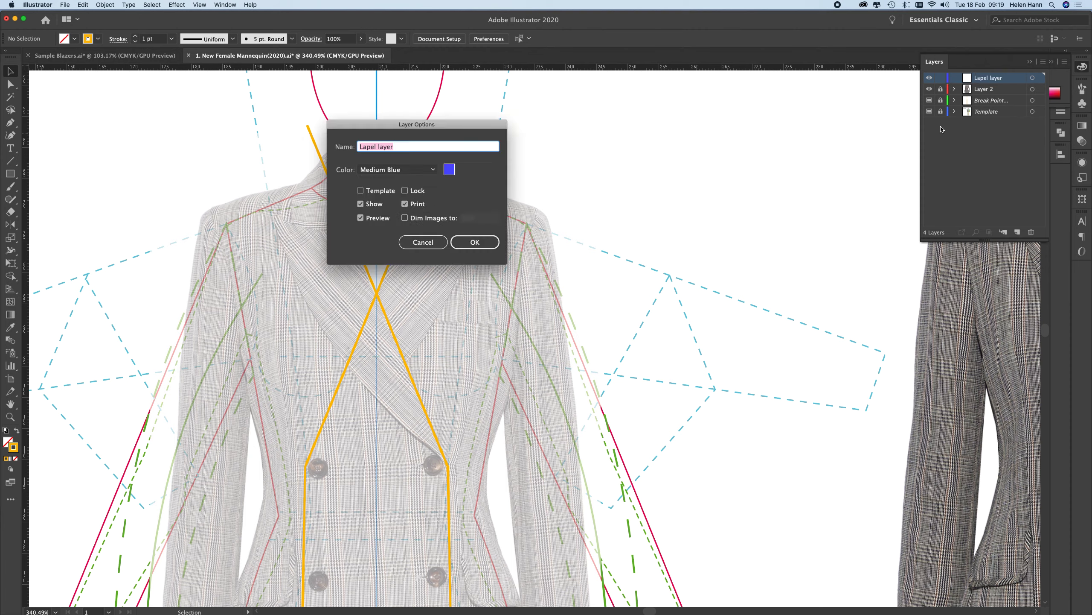
{"action": "left_click", "coordinate": [449, 170]}
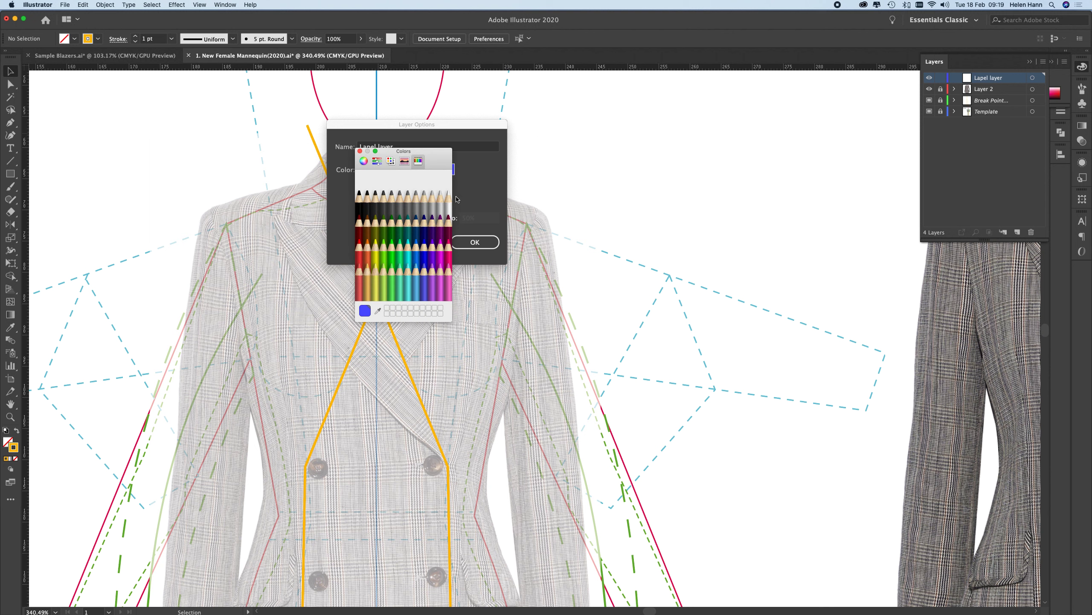
{"action": "left_click", "coordinate": [447, 262]}
{"action": "left_click", "coordinate": [360, 151]}
{"action": "left_click", "coordinate": [473, 243]}
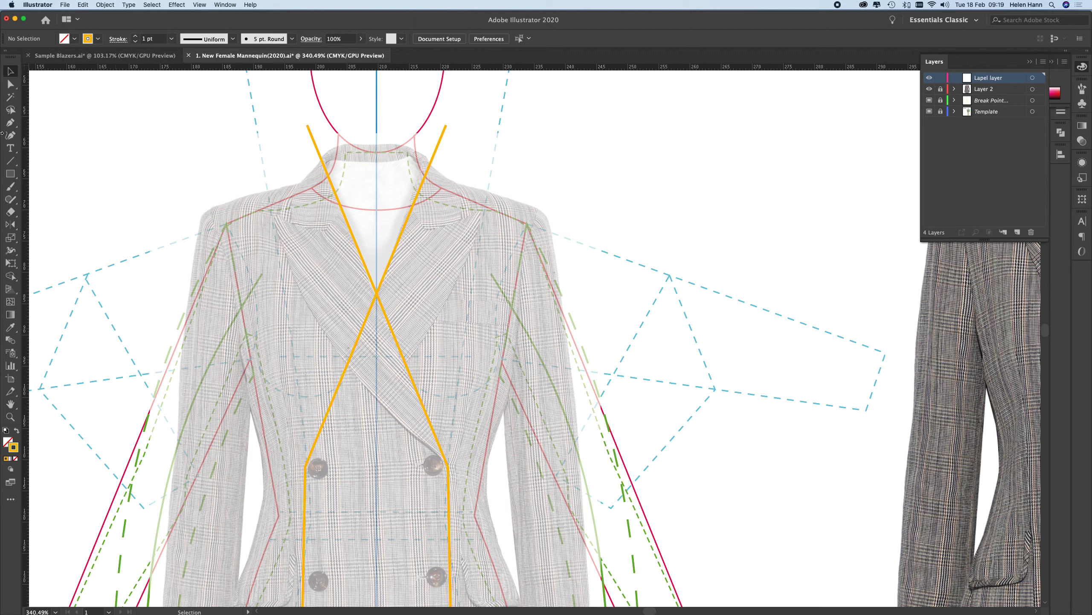
Draw the lapel and collar outline with straight Pen segments from the break point up to the neck, around the notch and back to the break point.
{"action": "left_click", "coordinate": [12, 124]}
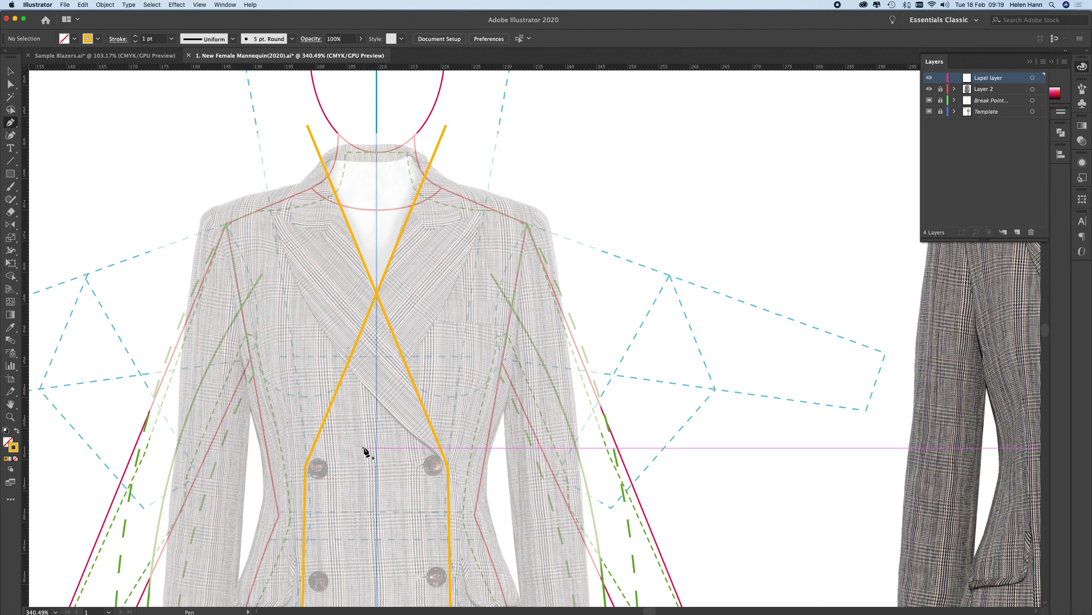
{"action": "left_click", "coordinate": [447, 464]}
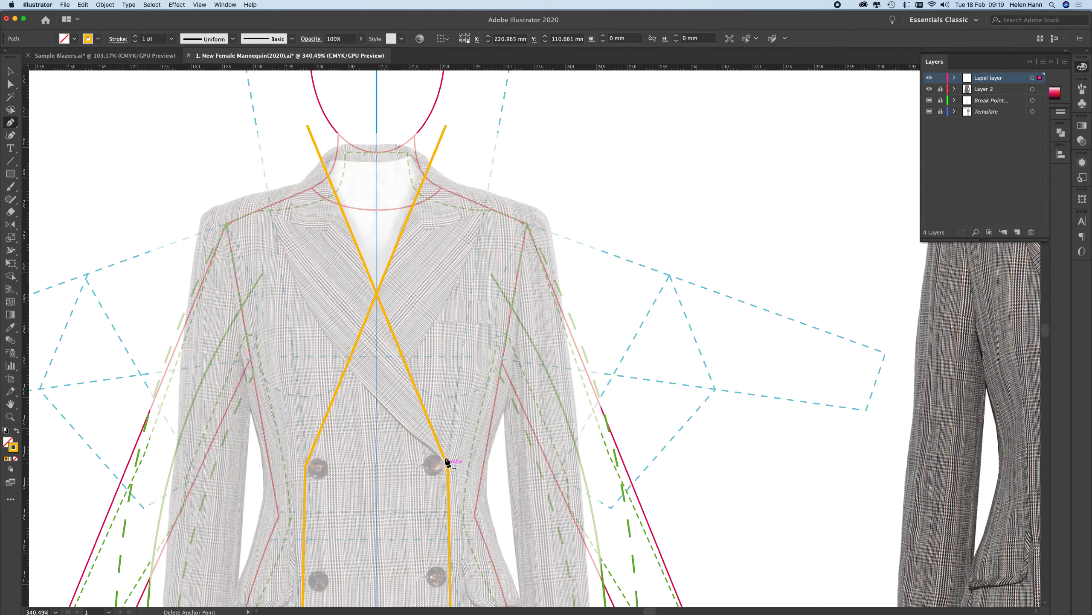
{"action": "left_click", "coordinate": [322, 159]}
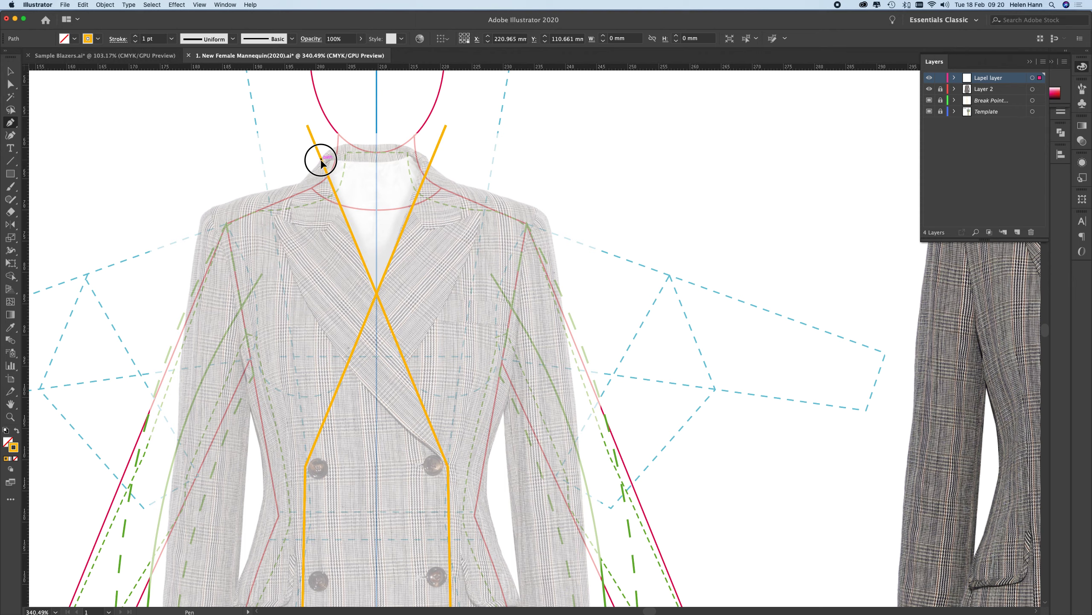
{"action": "left_click", "coordinate": [299, 188]}
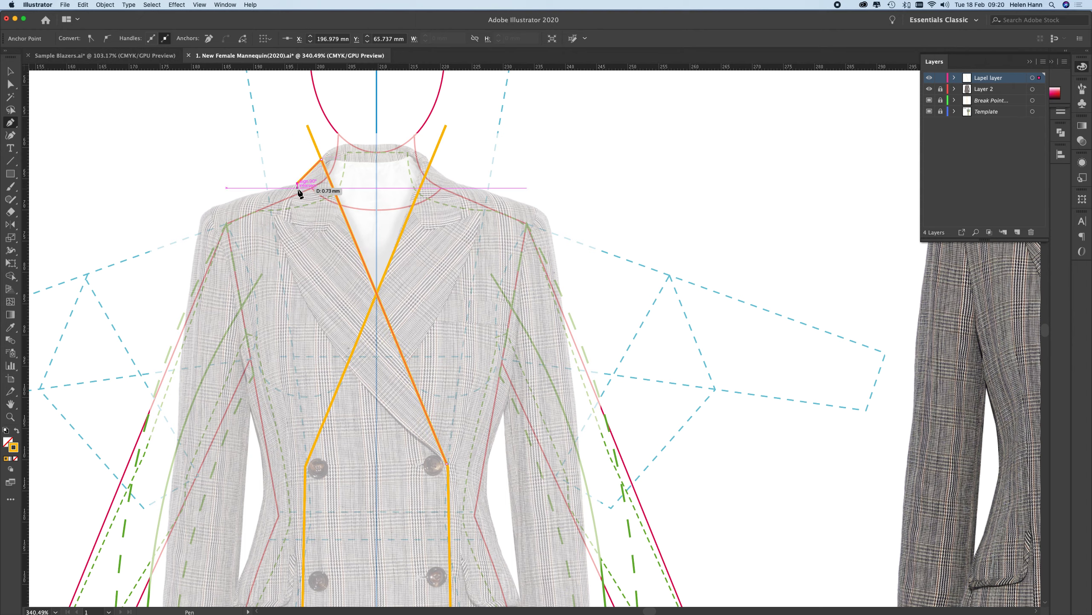
{"action": "left_click", "coordinate": [290, 220]}
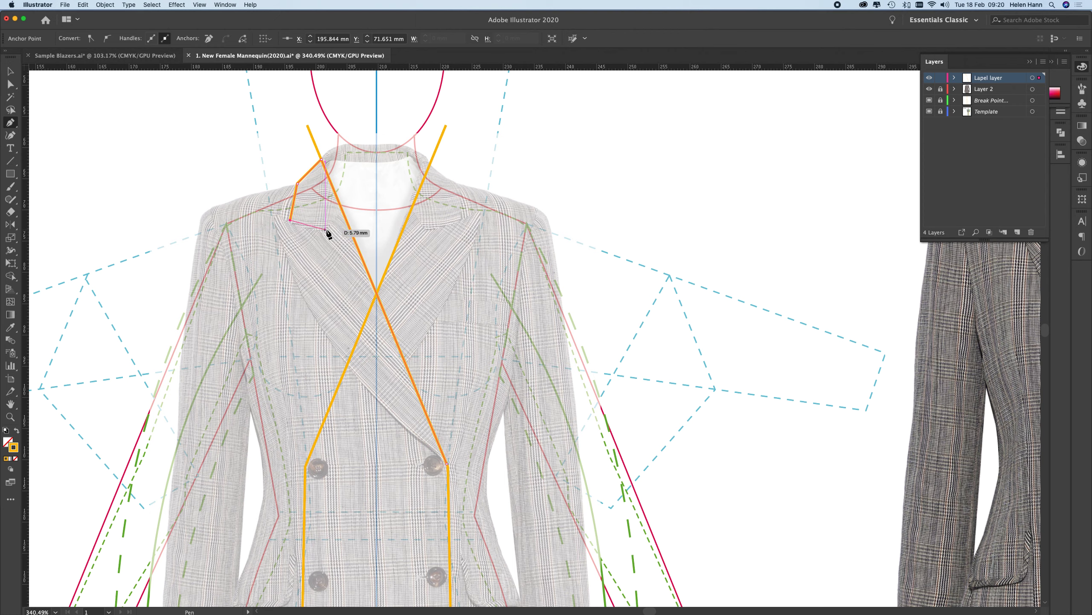
{"action": "left_click", "coordinate": [325, 229]}
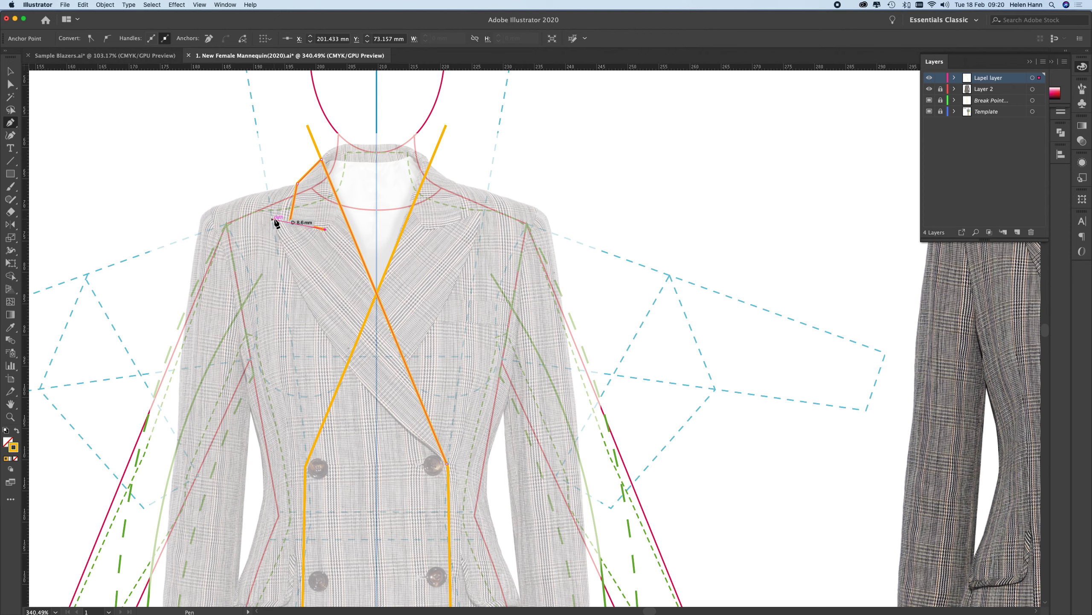
{"action": "left_click", "coordinate": [276, 220]}
{"action": "left_click", "coordinate": [448, 463]}
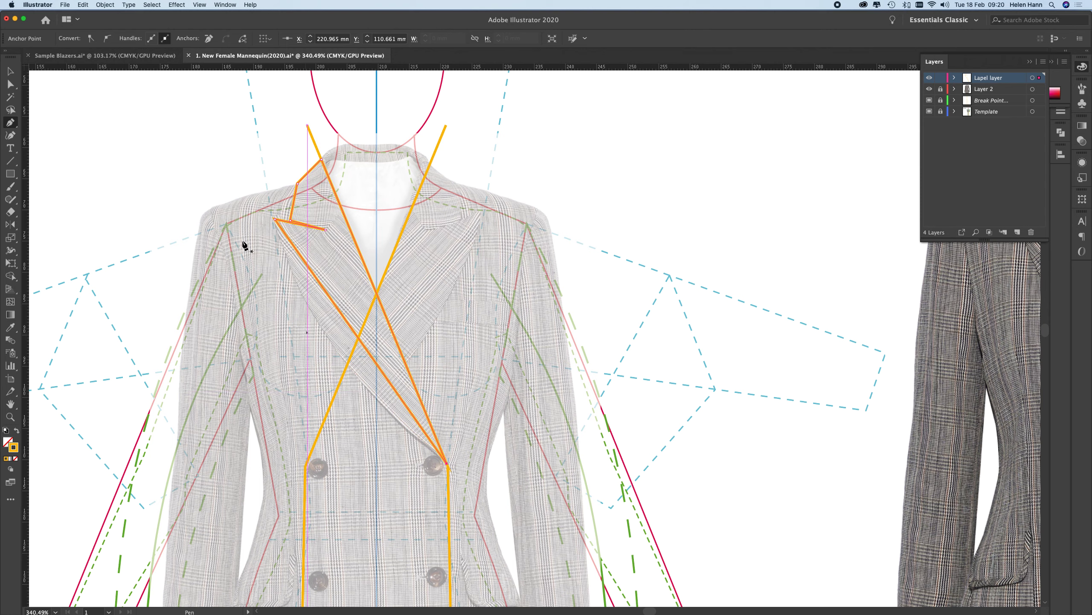
{"action": "key", "text": "super"}
Curve the lapel's outer edge and the collar edge to follow the blazer photo using the Anchor Point tool.
{"action": "left_click_drag", "start_coordinate": [11, 125], "coordinate": [51, 164]}
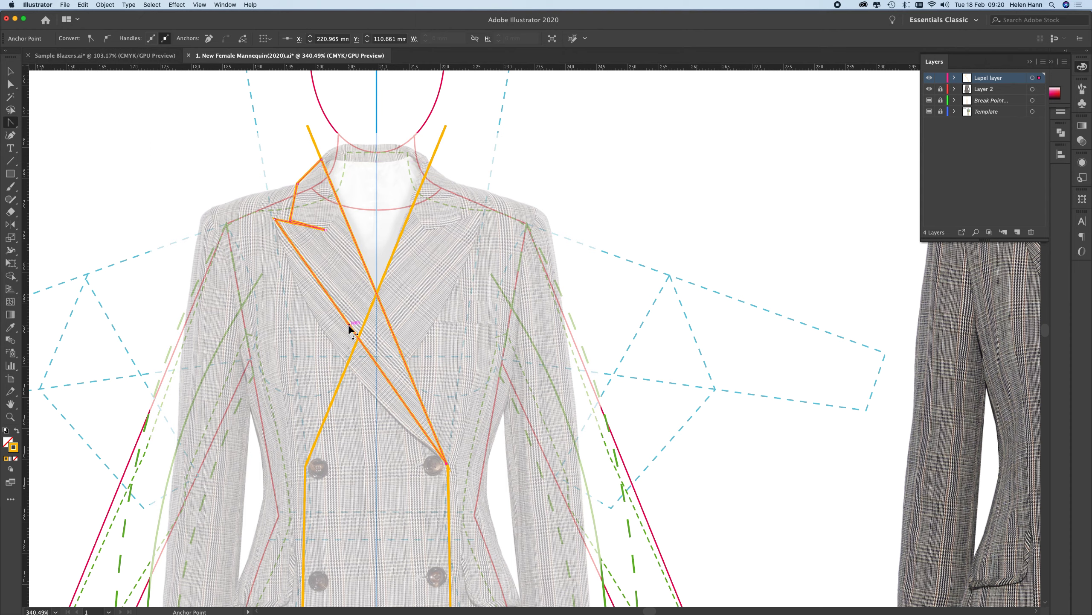
{"action": "left_click_drag", "start_coordinate": [349, 325], "coordinate": [295, 311]}
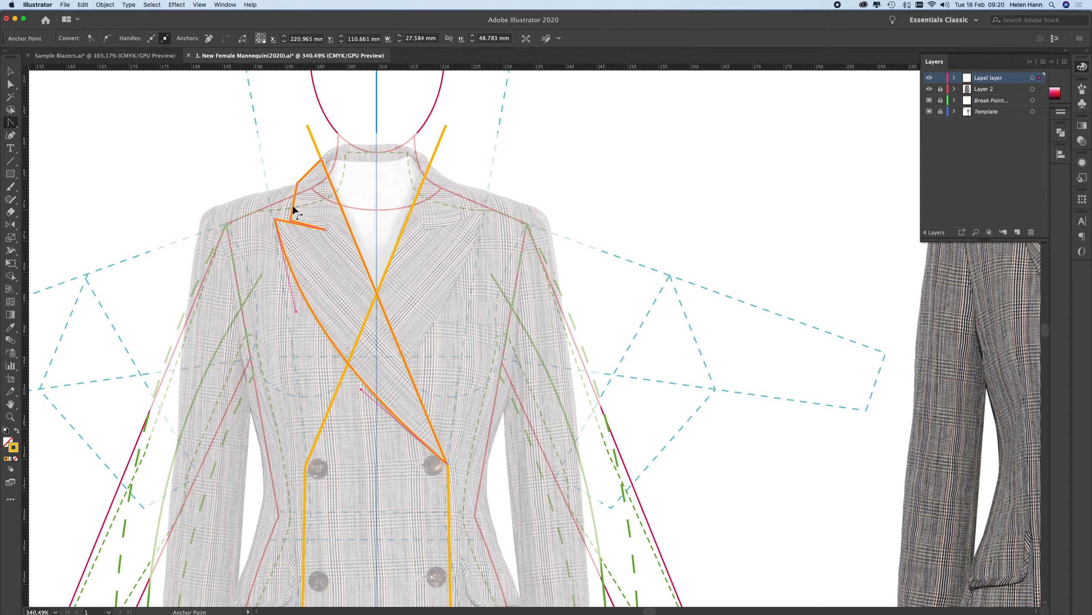
{"action": "left_click_drag", "start_coordinate": [295, 202], "coordinate": [306, 180]}
Set the lapel path's stroke to rich black with C, M, Y and K all at 100%.
{"action": "left_click", "coordinate": [11, 71]}
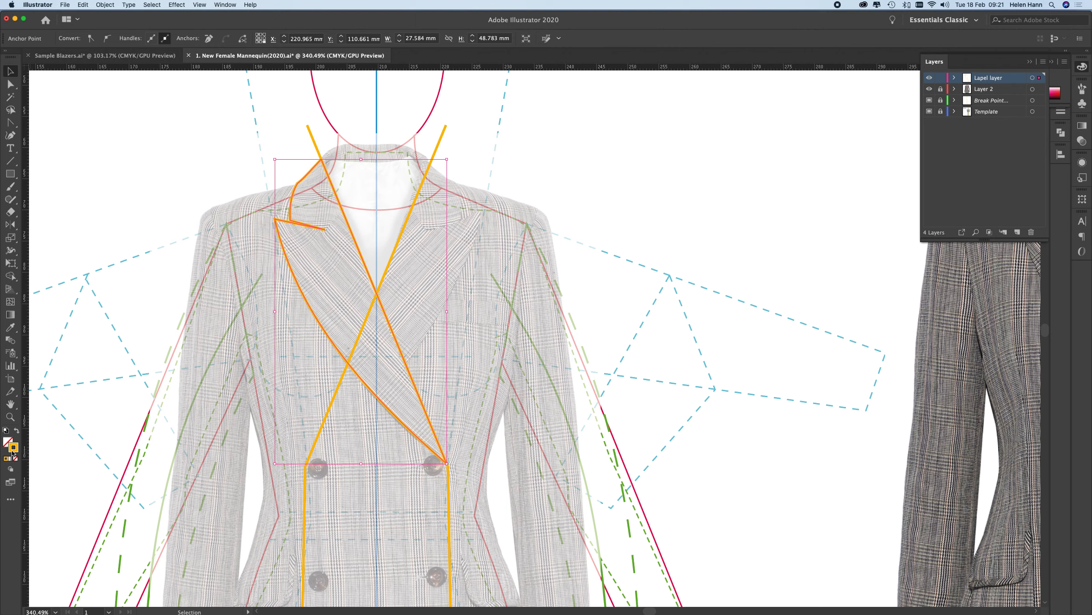
{"action": "type", "text": "000000"}
{"action": "key", "text": "Tab"}
{"action": "type", "text": "100"}
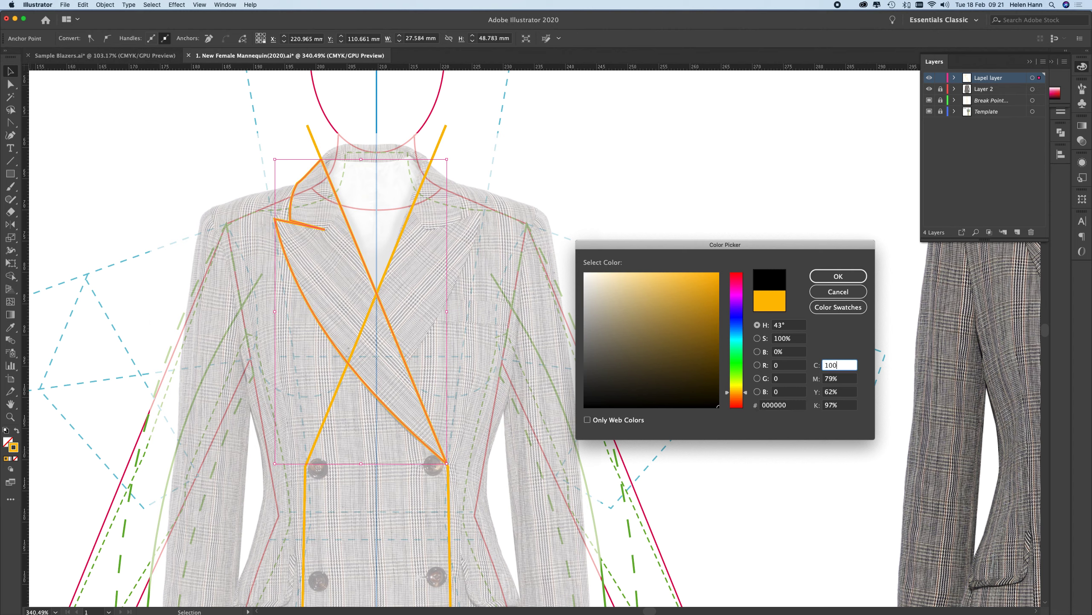
{"action": "key", "text": "Tab"}
{"action": "type", "text": "10"}
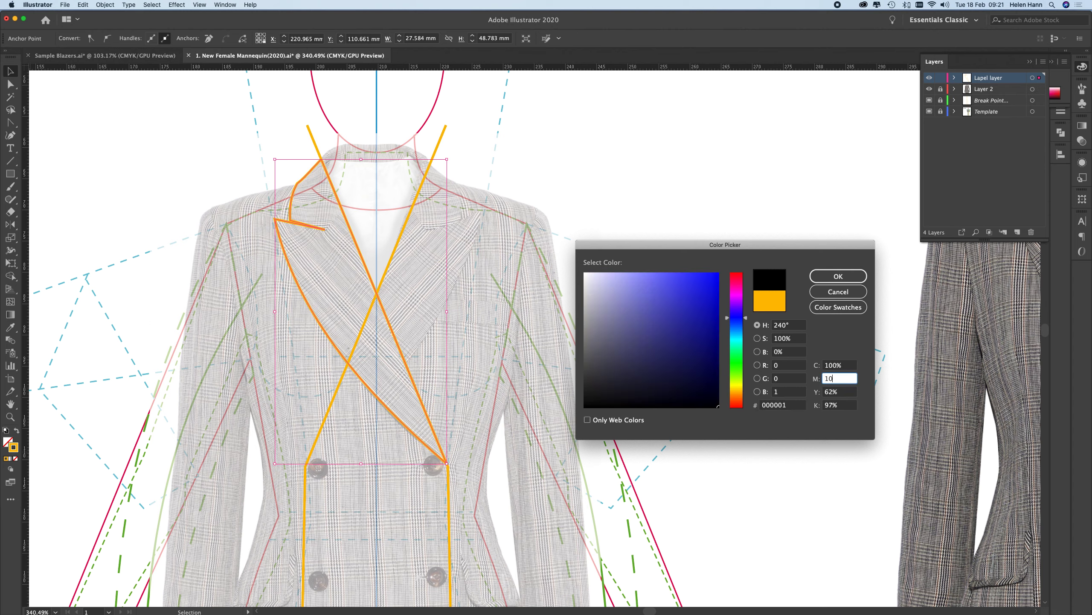
{"action": "key", "text": "Tab"}
{"action": "type", "text": "100"}
{"action": "key", "text": "Tab"}
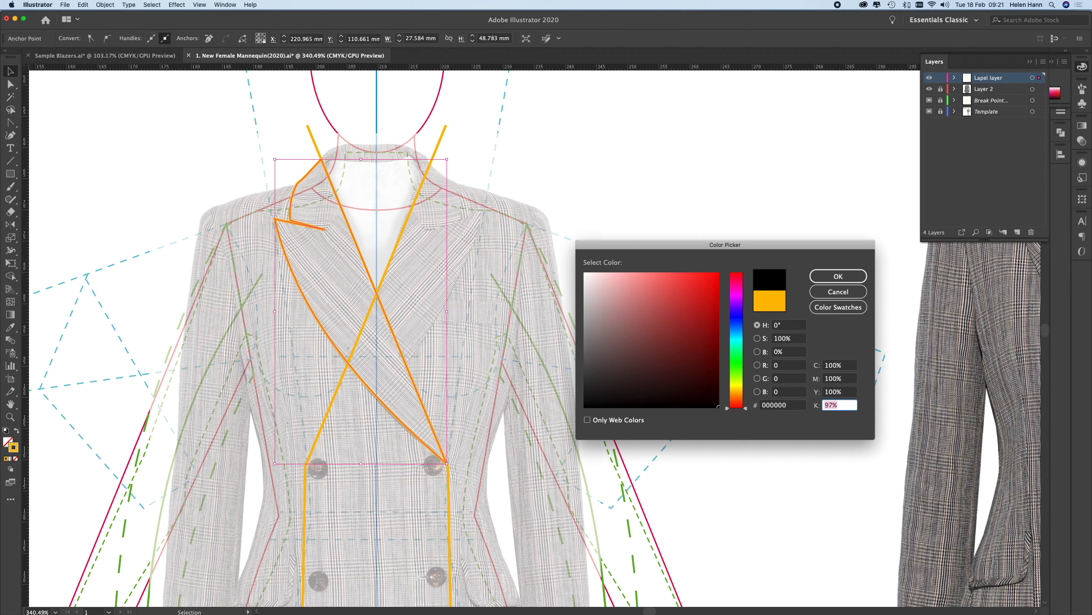
{"action": "type", "text": "100"}
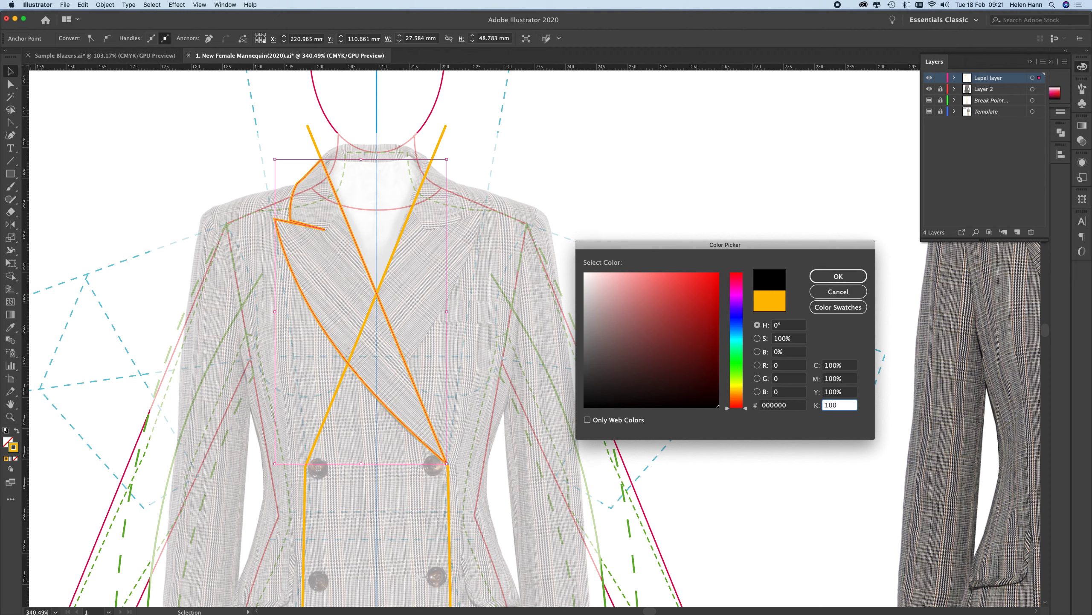
{"action": "left_click", "coordinate": [846, 279]}
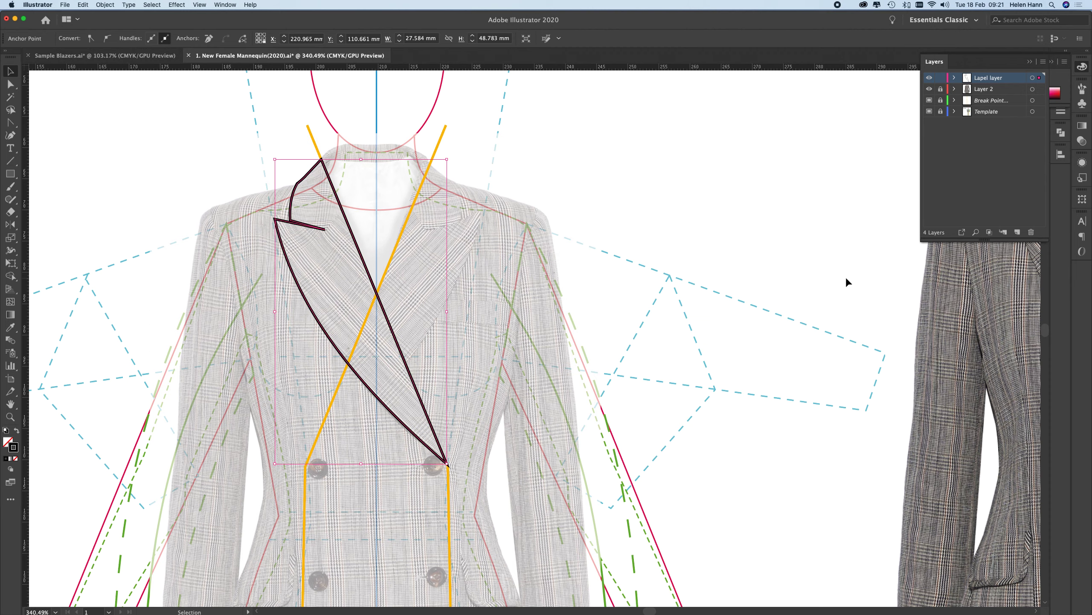
Give the lapel path's stroke a round cap and a round join to smooth the sharp corner at the break point.
{"action": "left_click", "coordinate": [11, 417]}
{"action": "left_click_drag", "start_coordinate": [445, 462], "coordinate": [689, 558]}
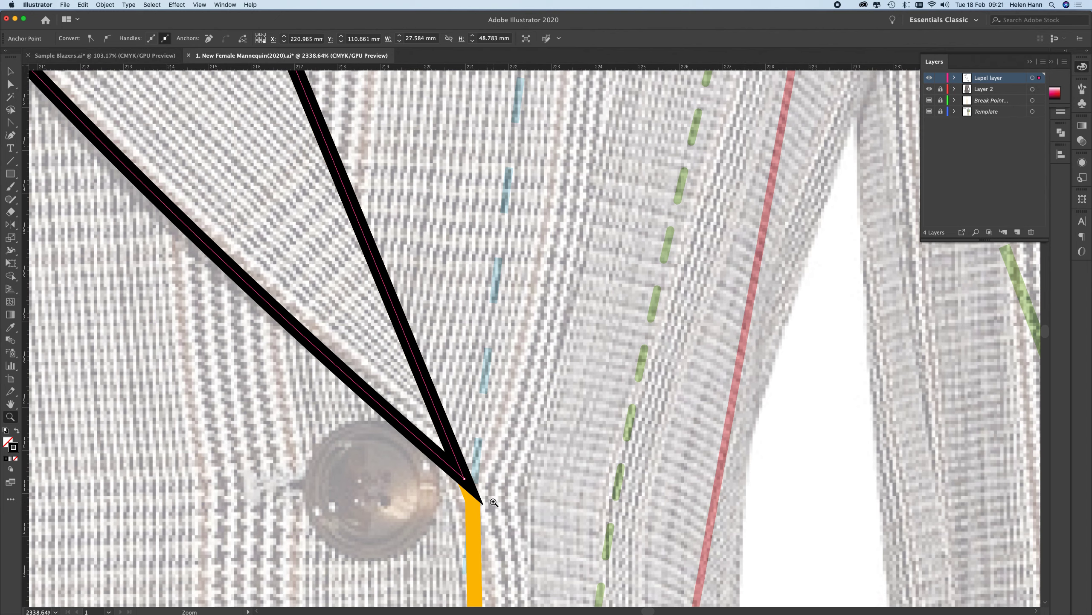
{"action": "left_click", "coordinate": [1062, 134]}
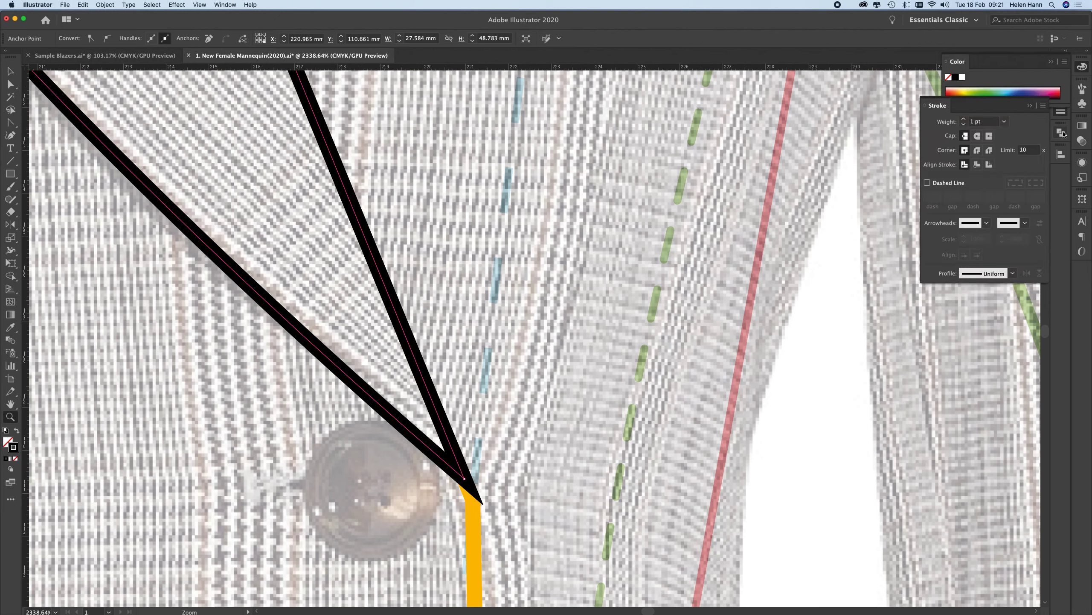
{"action": "left_click", "coordinate": [978, 137]}
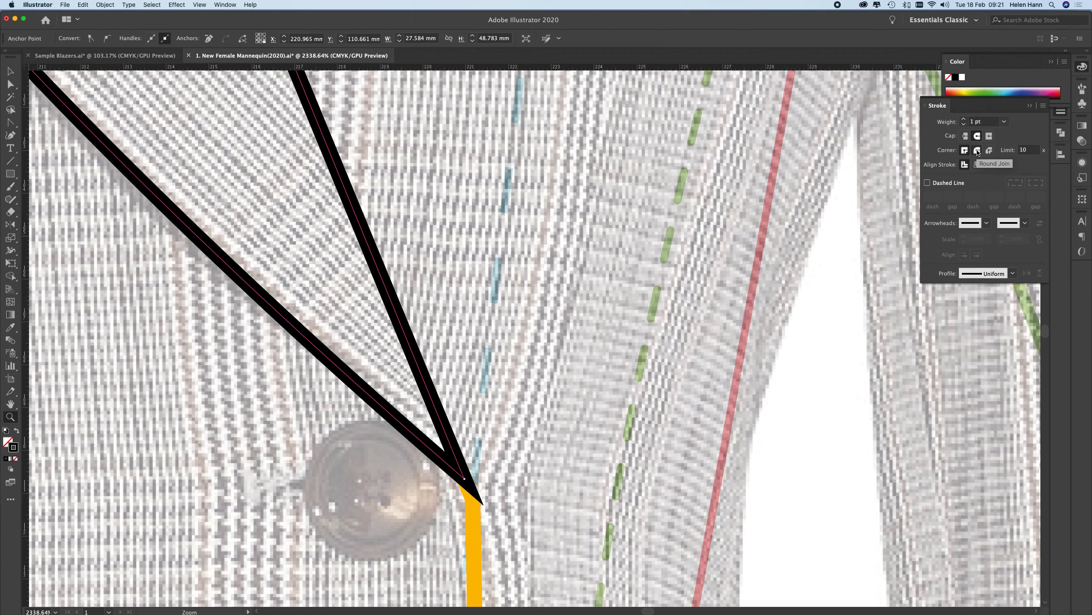
{"action": "left_click", "coordinate": [978, 151]}
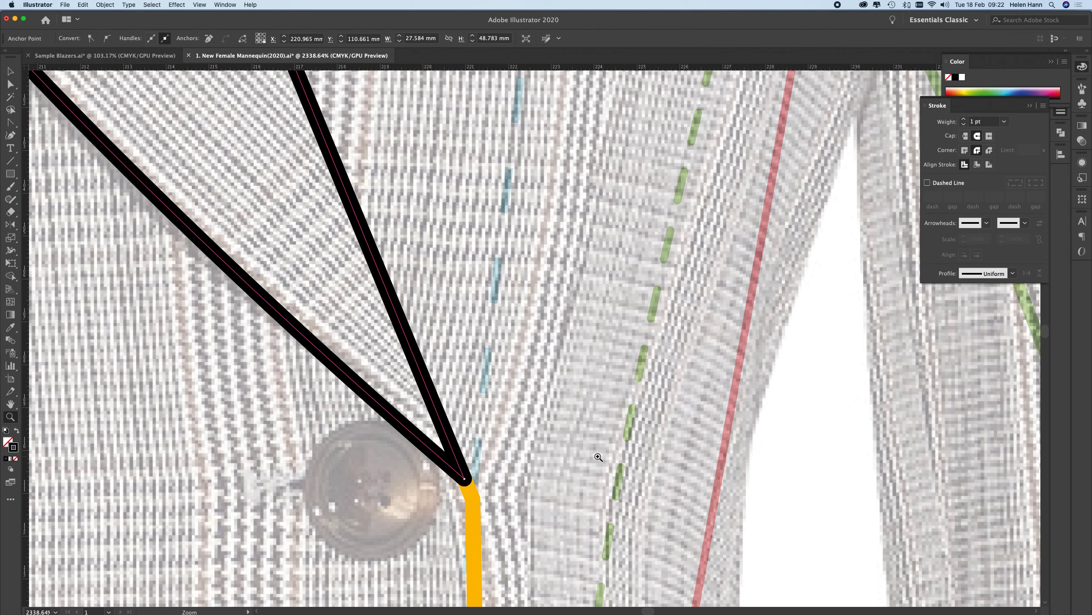
Save the lapel's appearance as a new graphic style named "Rounded Black 1pt Stroke".
{"action": "left_click", "coordinate": [1082, 178]}
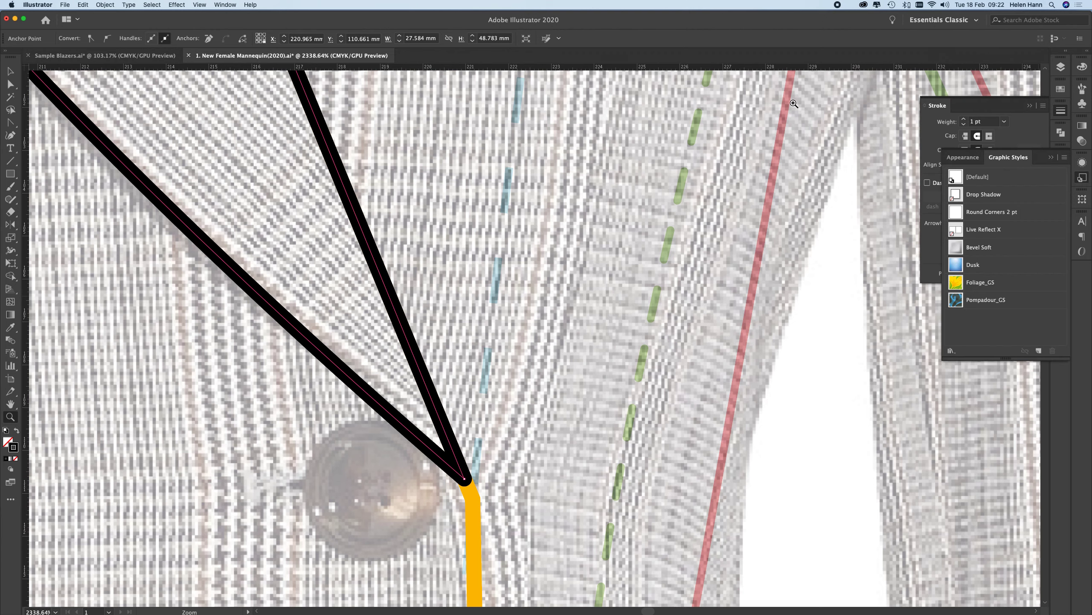
{"action": "left_click", "coordinate": [226, 4]}
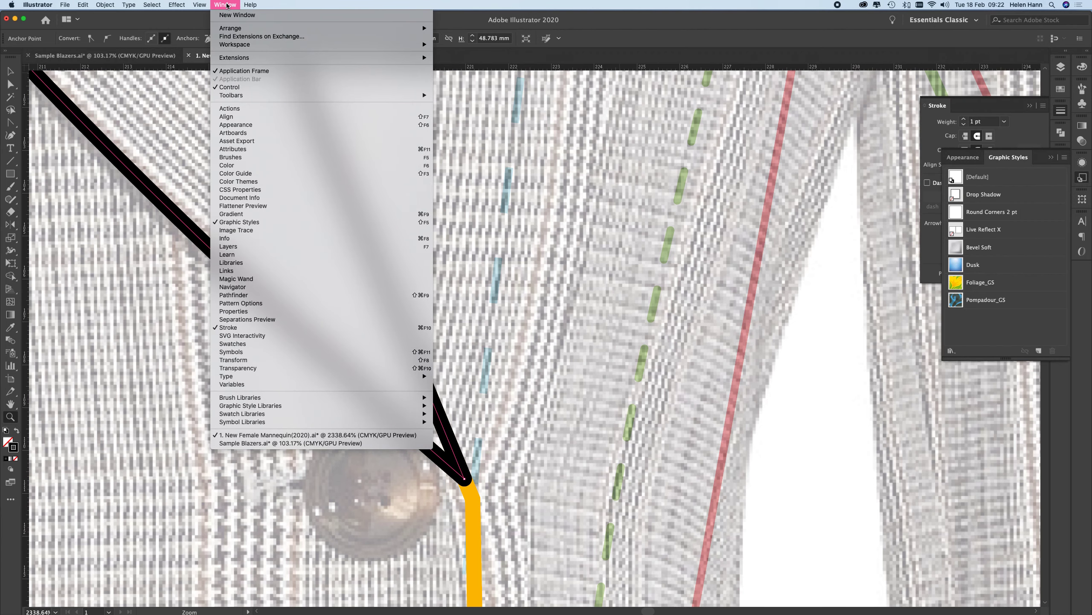
{"action": "left_click", "coordinate": [227, 5]}
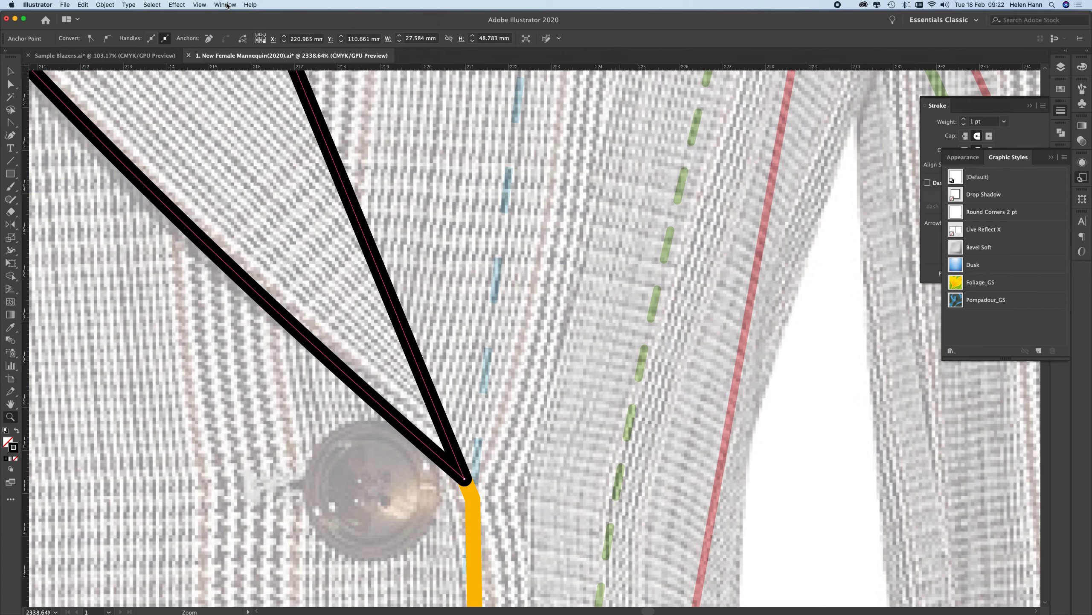
{"action": "left_click", "coordinate": [1039, 351]}
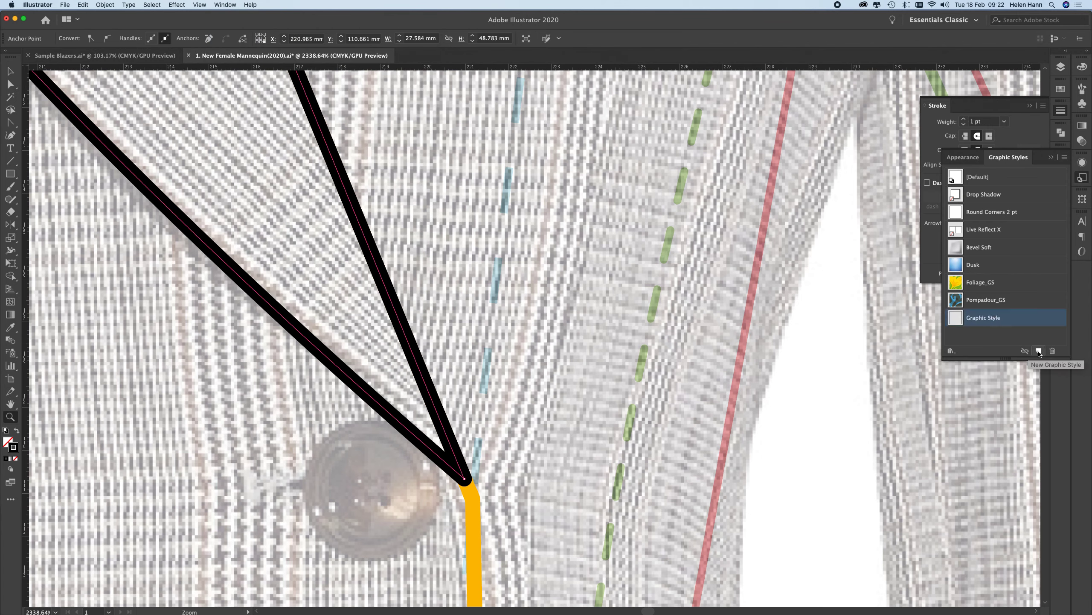
{"action": "double_click", "coordinate": [991, 317]}
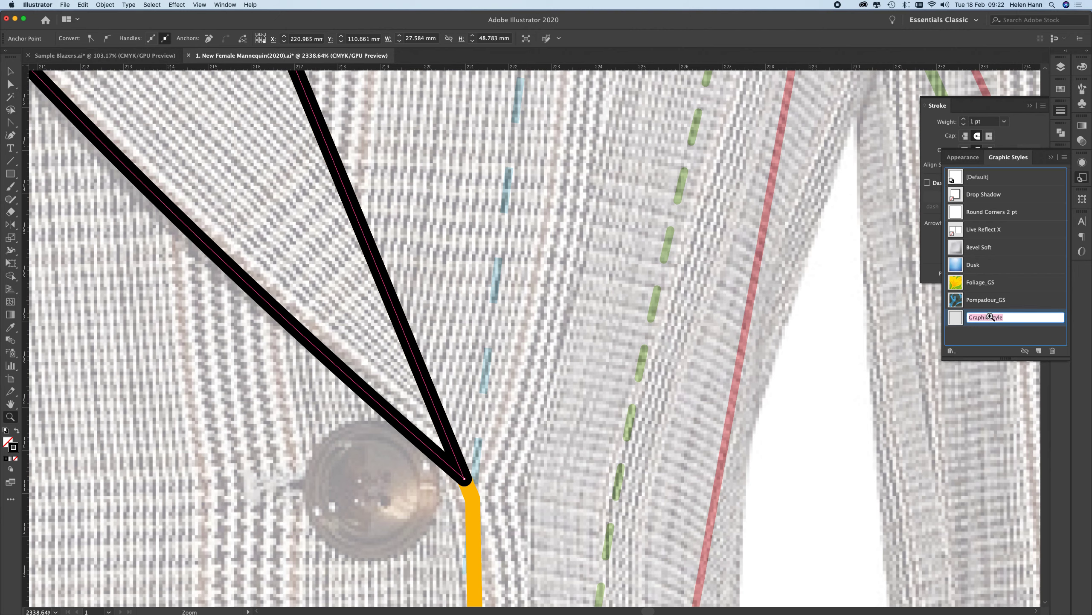
{"action": "type", "text": "Rounded Black 1pt Stroke"}
{"action": "key", "text": "Return"}
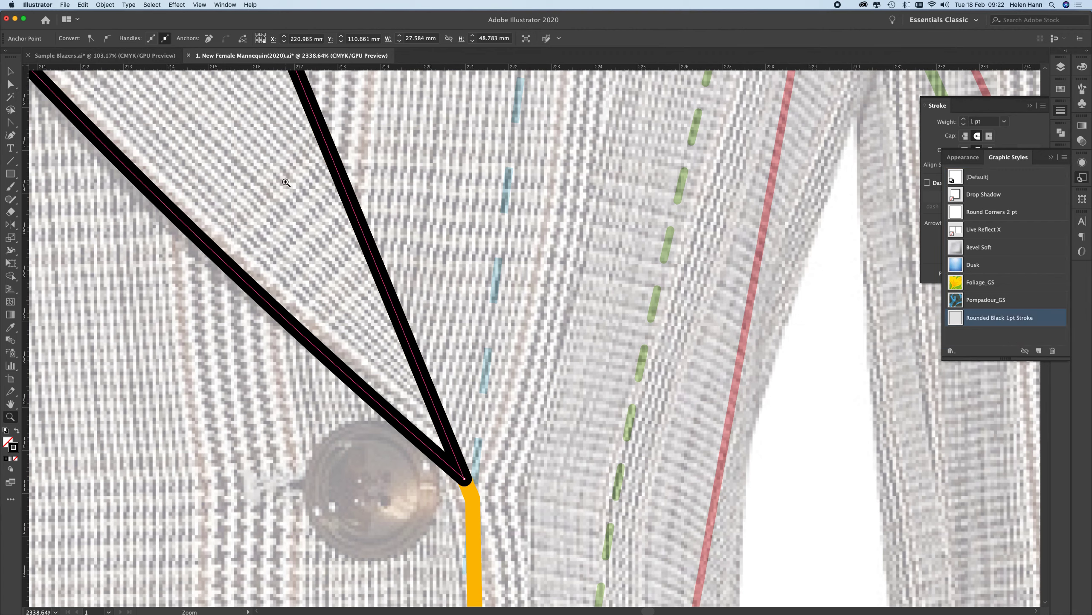
Give the lapel path a solid white fill (ffffff).
{"action": "left_click", "coordinate": [7, 442]}
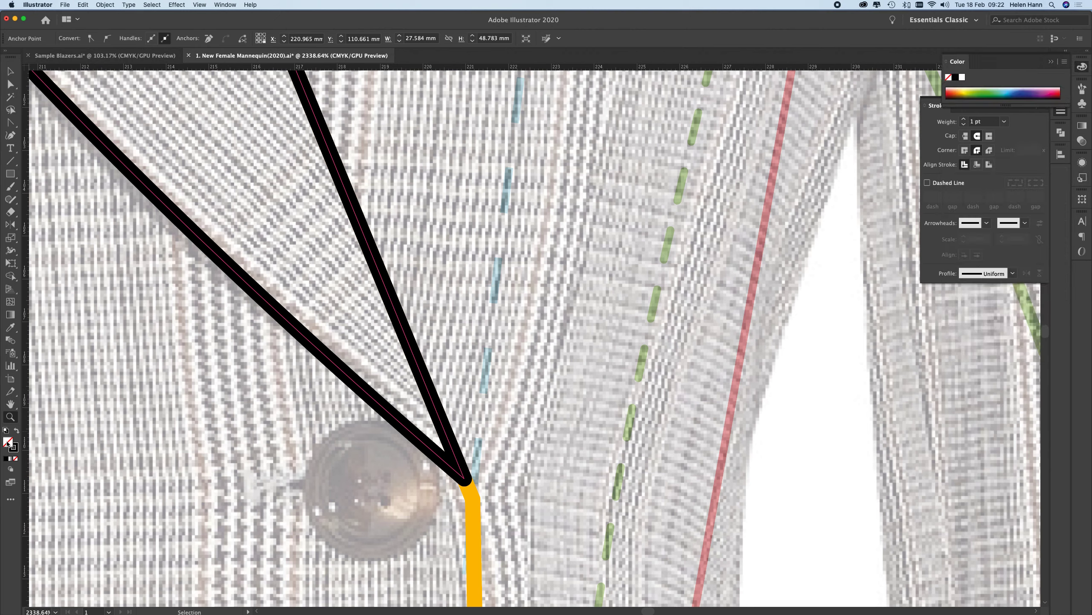
{"action": "double_click", "coordinate": [7, 442]}
{"action": "left_click_drag", "start_coordinate": [590, 286], "coordinate": [572, 257]}
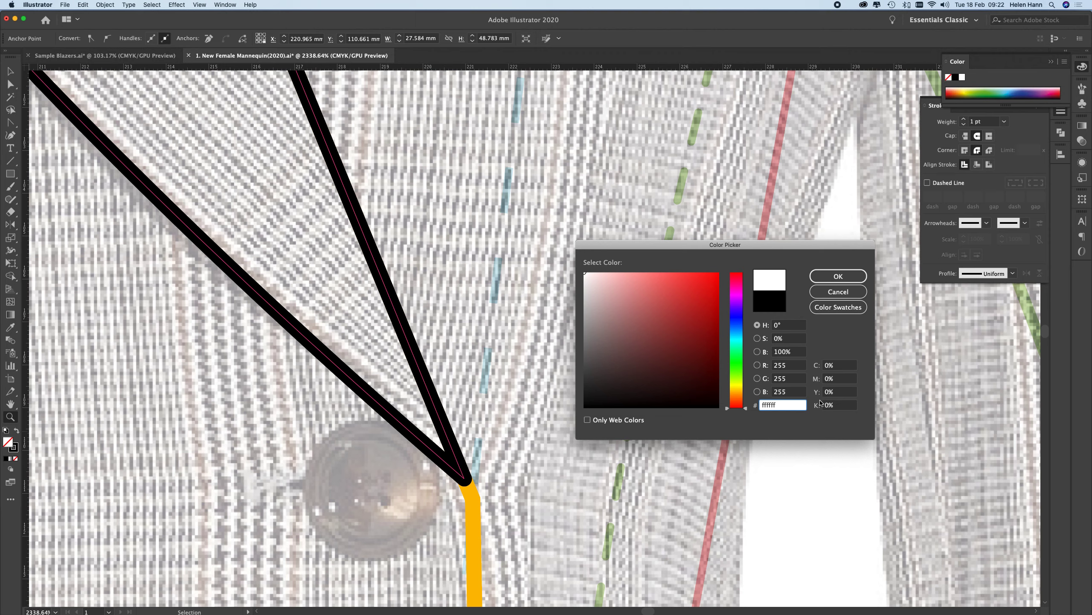
{"action": "left_click", "coordinate": [839, 276]}
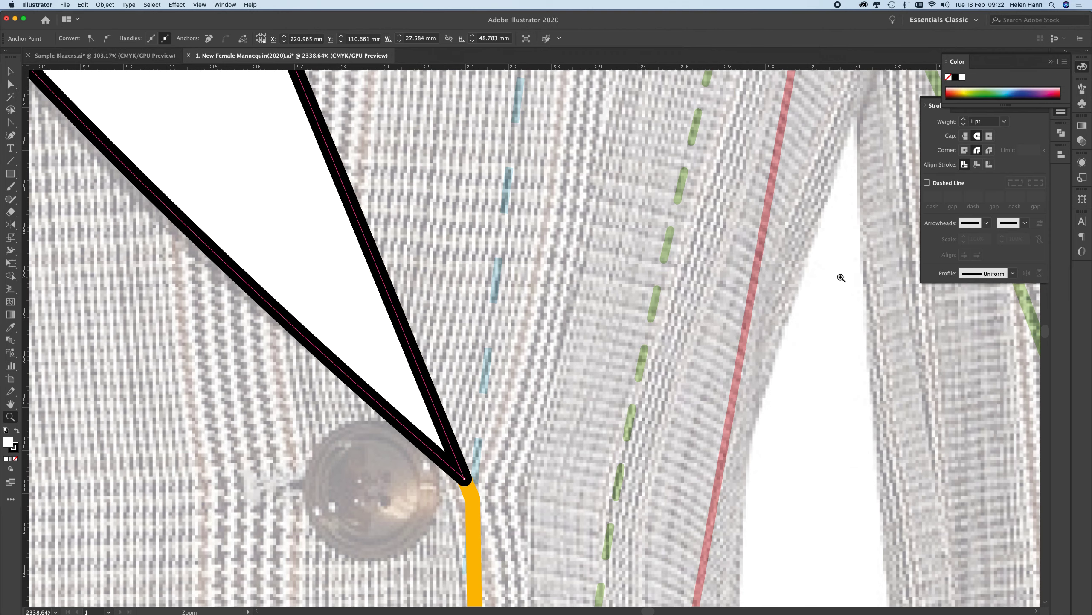
Save the white-filled lapel's appearance as a second graphic style named "White Fill Black Round Stroke" and deselect the lapel.
{"action": "left_click", "coordinate": [1082, 177]}
{"action": "left_click", "coordinate": [1039, 350]}
{"action": "double_click", "coordinate": [989, 334]}
{"action": "type", "text": "White Fill Black Round Stroke"}
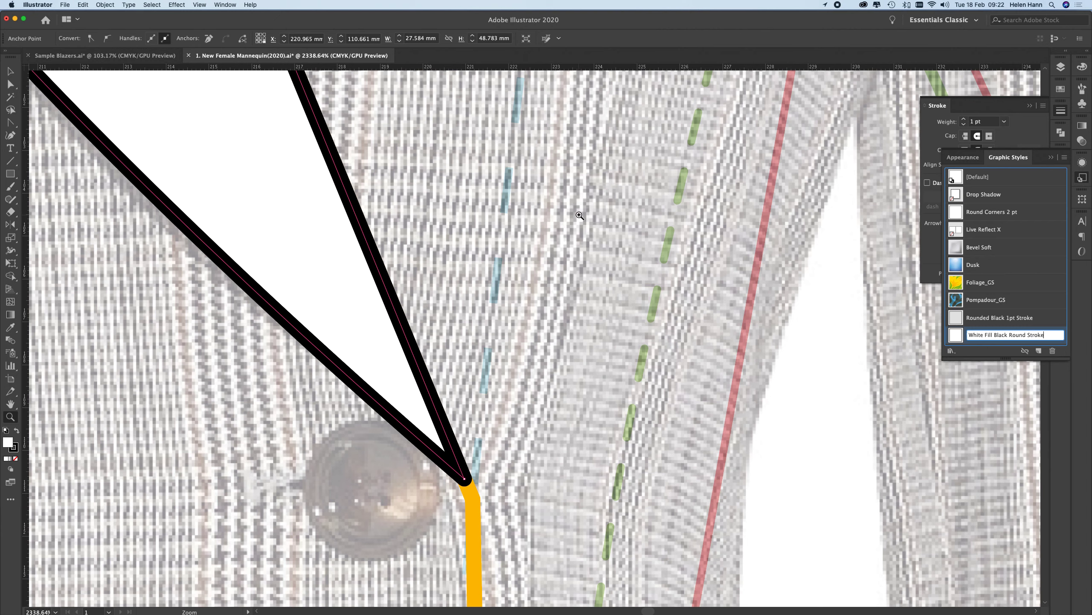
{"action": "left_click", "coordinate": [7, 73]}
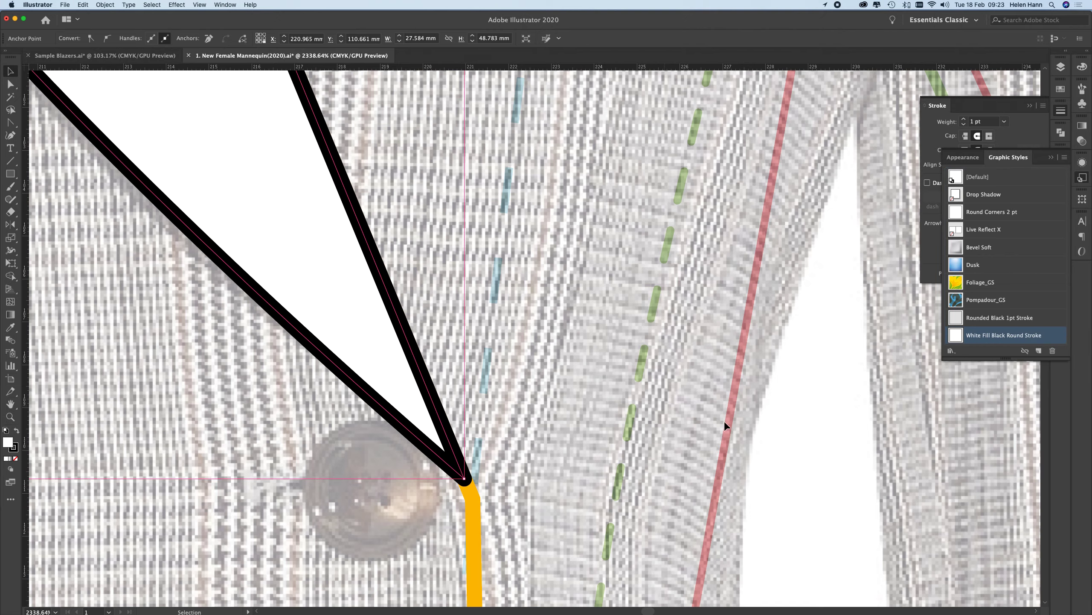
{"action": "left_click", "coordinate": [810, 458]}
Apply the "Rounded Black 1pt Stroke" graphic style to the lapel so the blazer photo shows through.
{"action": "key", "text": "z"}
{"action": "left_click", "coordinate": [483, 422], "text": "alt"}
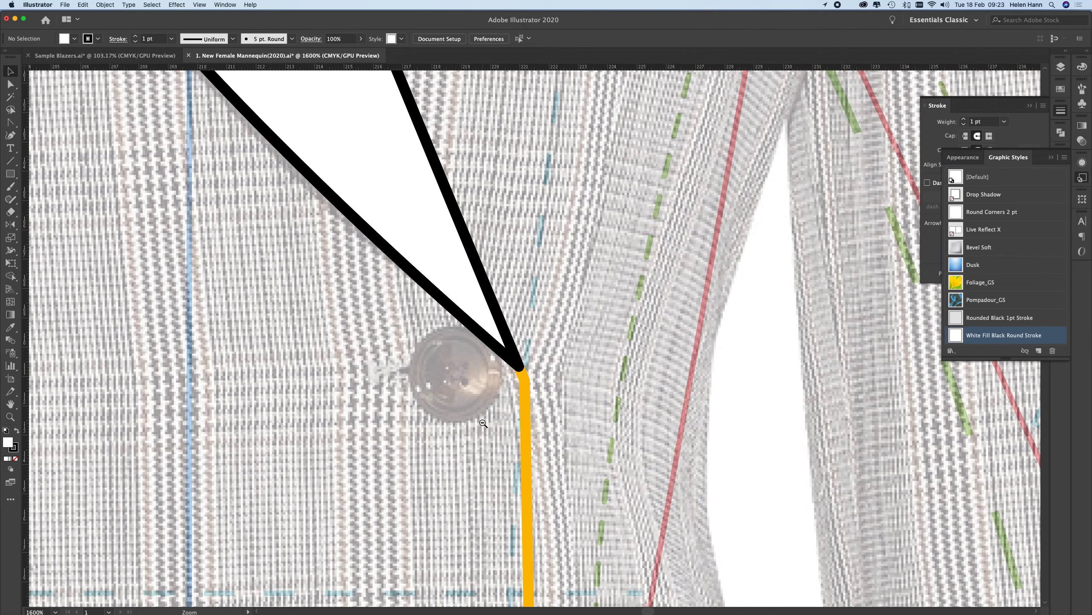
{"action": "left_click", "coordinate": [439, 342], "text": "alt"}
{"action": "left_click", "coordinate": [441, 308], "text": "alt"}
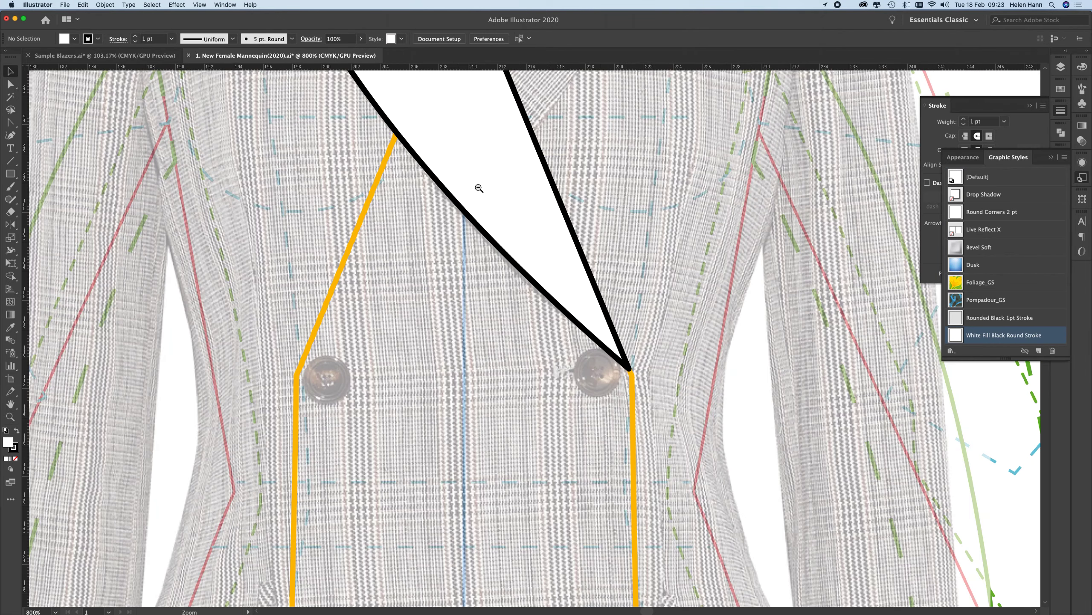
{"action": "left_click", "coordinate": [482, 180], "text": "alt"}
{"action": "left_click", "coordinate": [492, 331], "text": "alt"}
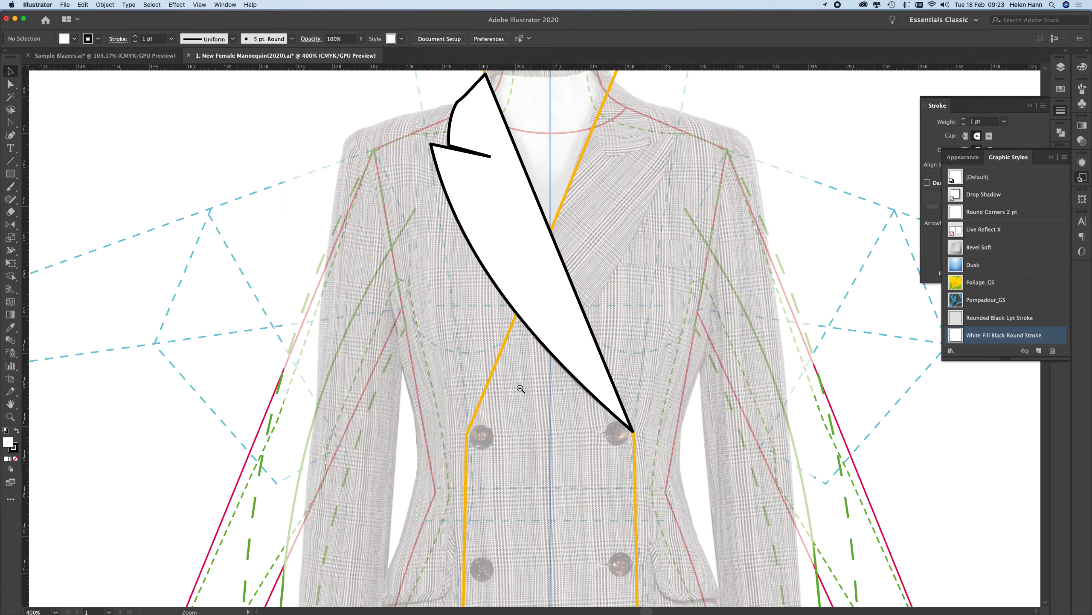
{"action": "key", "text": "space"}
{"action": "left_click", "coordinate": [550, 315], "text": "alt"}
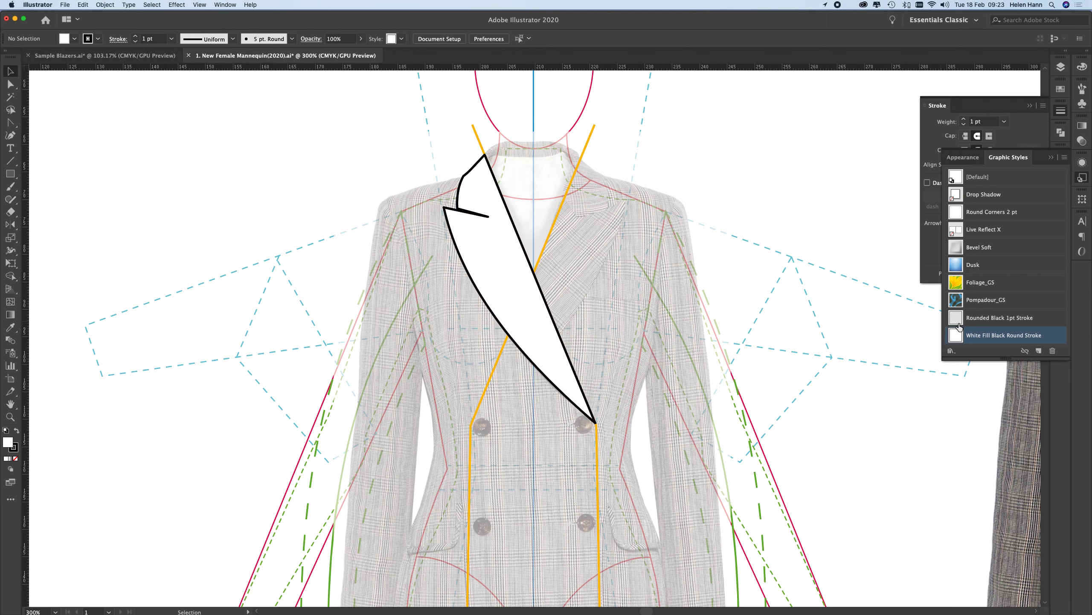
{"action": "left_click", "coordinate": [550, 344]}
{"action": "left_click", "coordinate": [953, 318]}
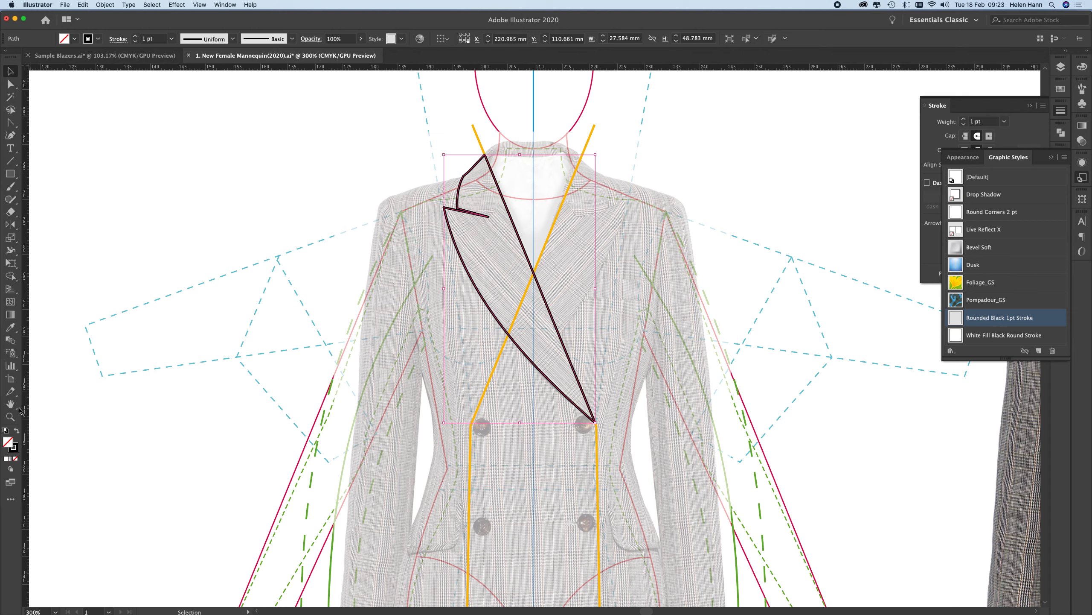
Draw a straight Pen line as a separate path from the inner end of the lapel notch up to the lapel's straight fold edge.
{"action": "left_click", "coordinate": [10, 416]}
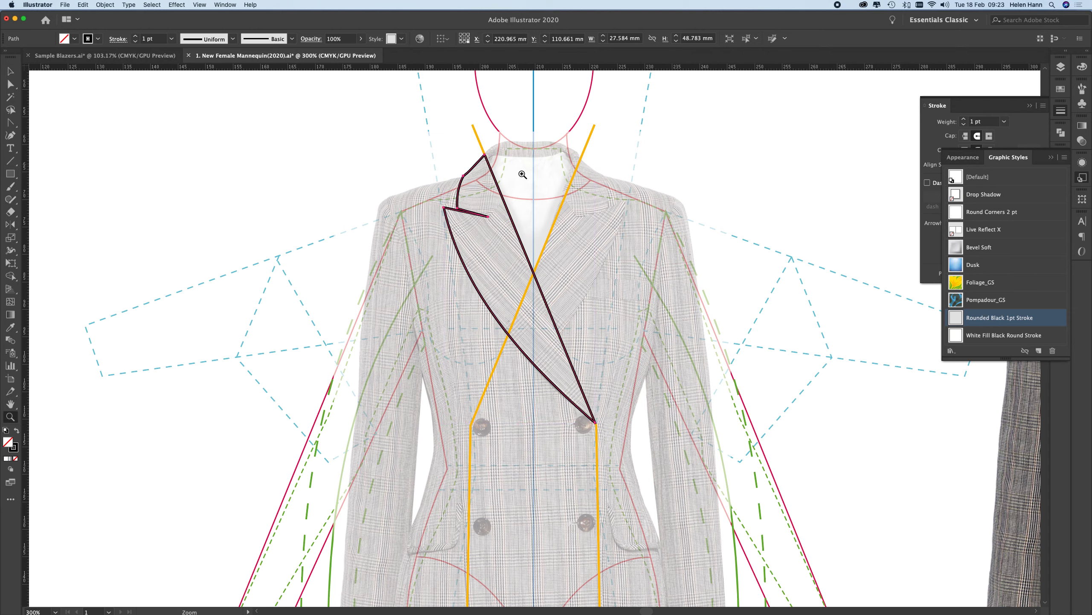
{"action": "left_click_drag", "start_coordinate": [485, 216], "coordinate": [672, 341]}
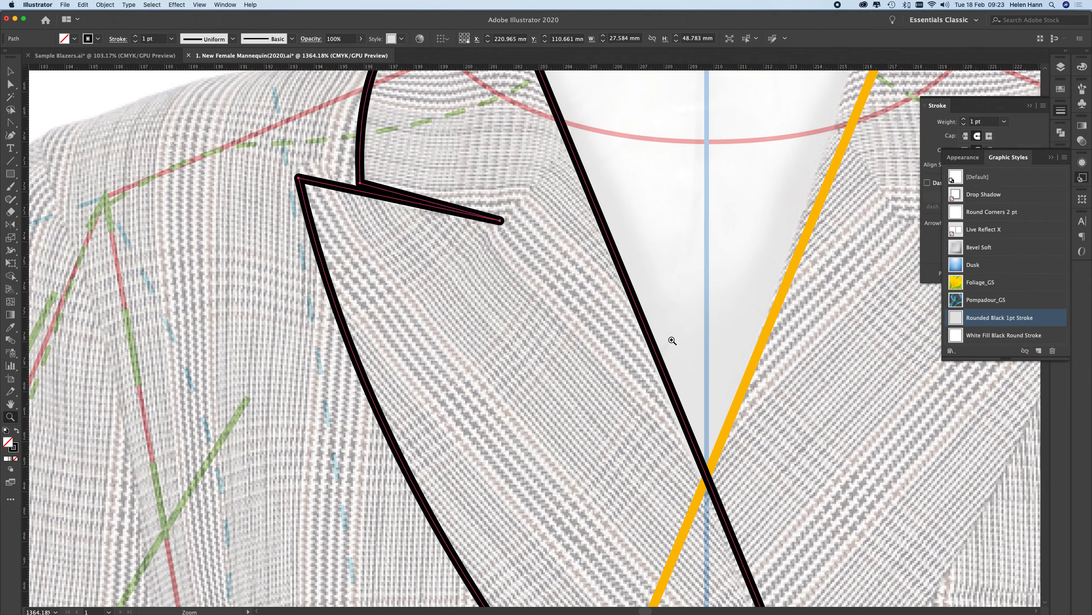
{"action": "left_click", "coordinate": [10, 122]}
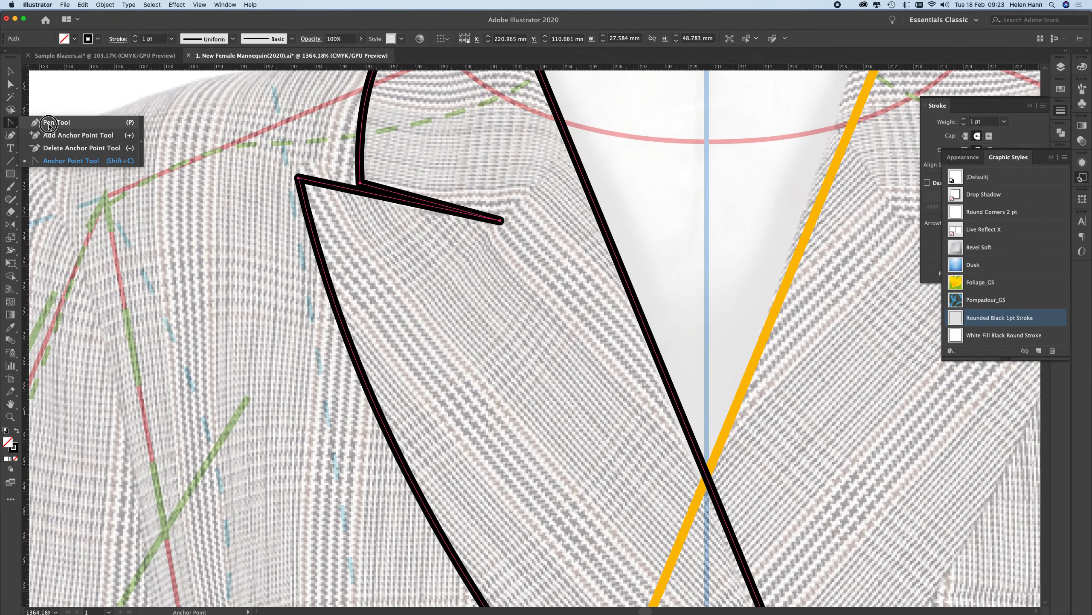
{"action": "left_click", "coordinate": [10, 72]}
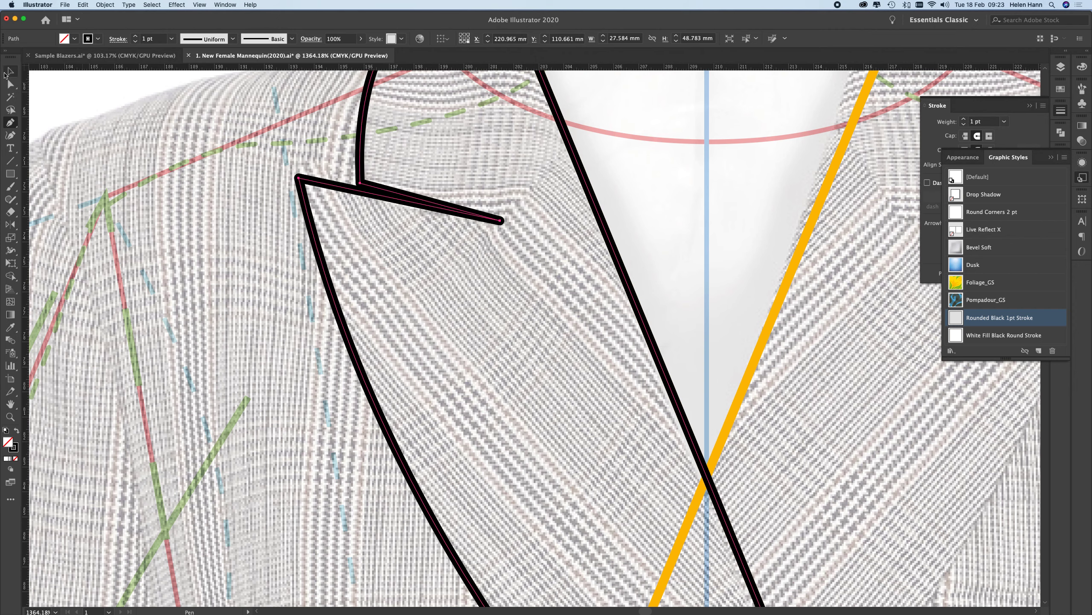
{"action": "left_click", "coordinate": [65, 103]}
{"action": "left_click", "coordinate": [10, 123]}
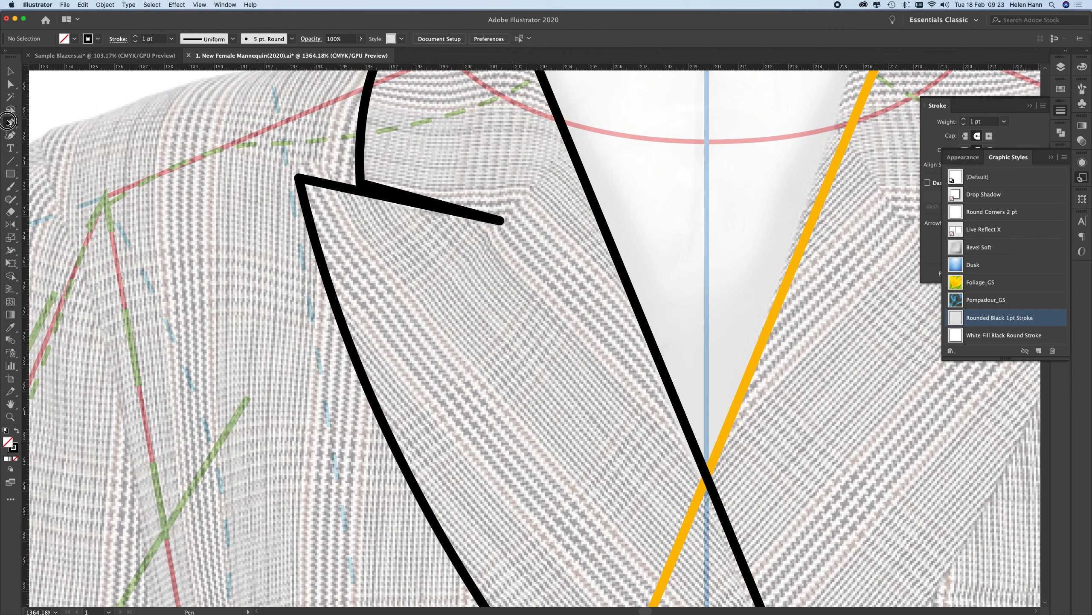
{"action": "left_click", "coordinate": [501, 221]}
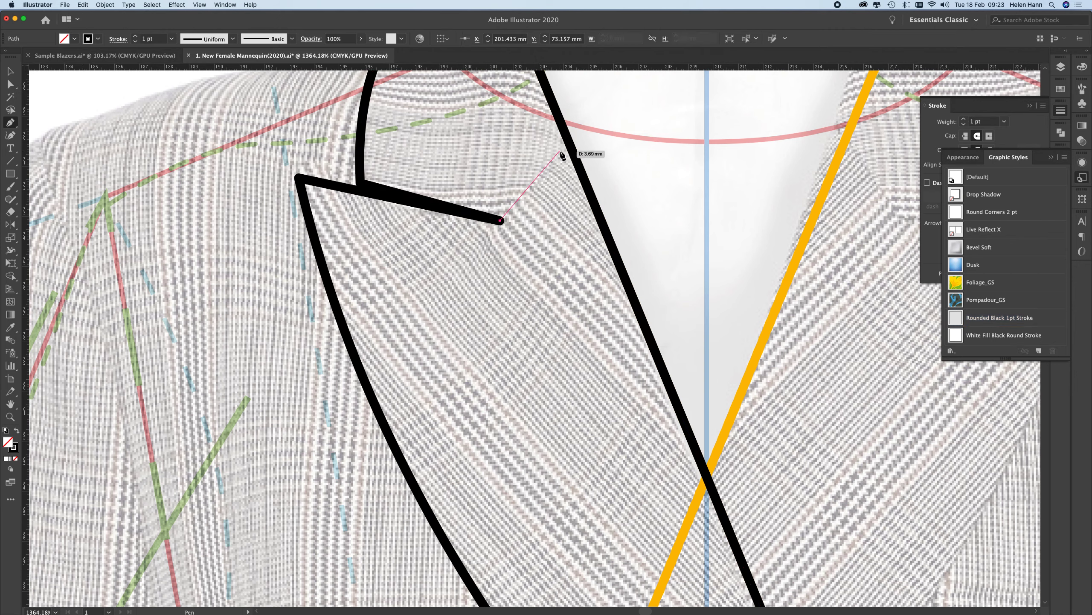
{"action": "left_click", "coordinate": [567, 139]}
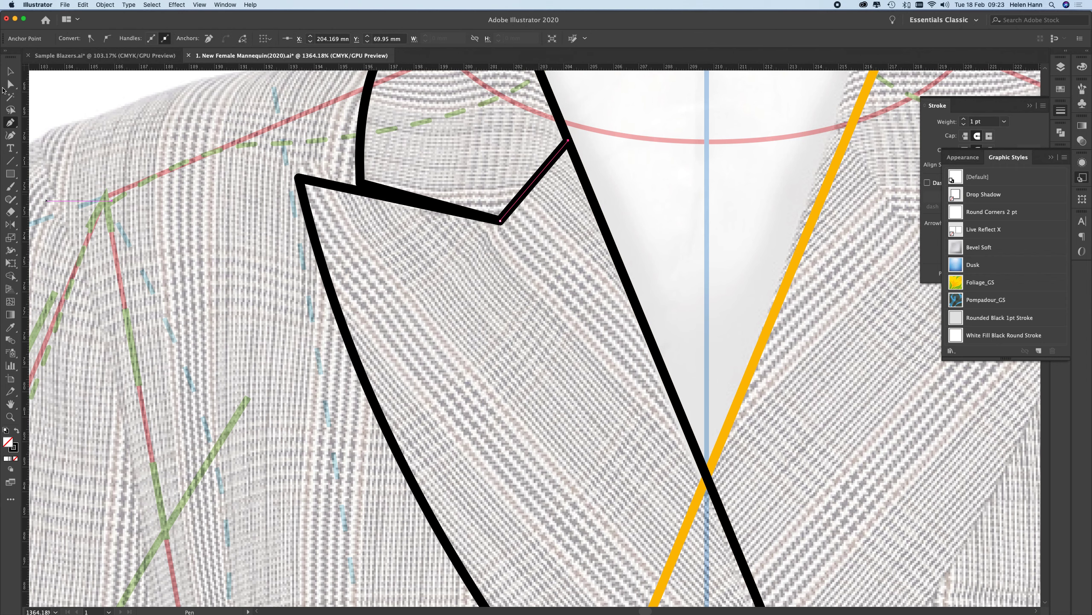
Reflect a copy of the lapel and its seam line across the vertical centre front line, then deselect everything.
{"action": "left_click", "coordinate": [10, 71]}
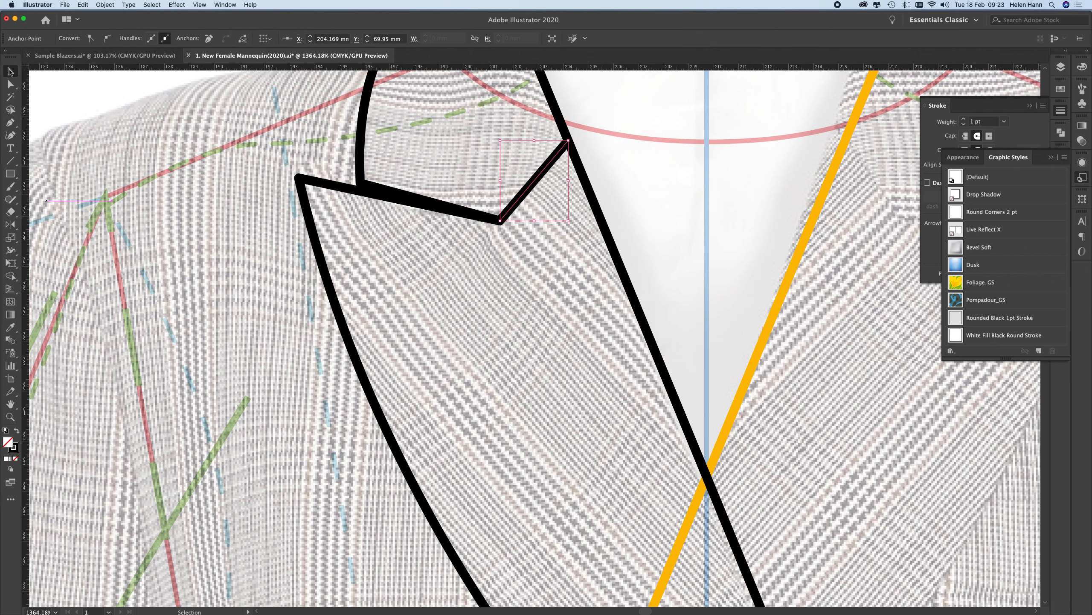
{"action": "left_click", "coordinate": [389, 201]}
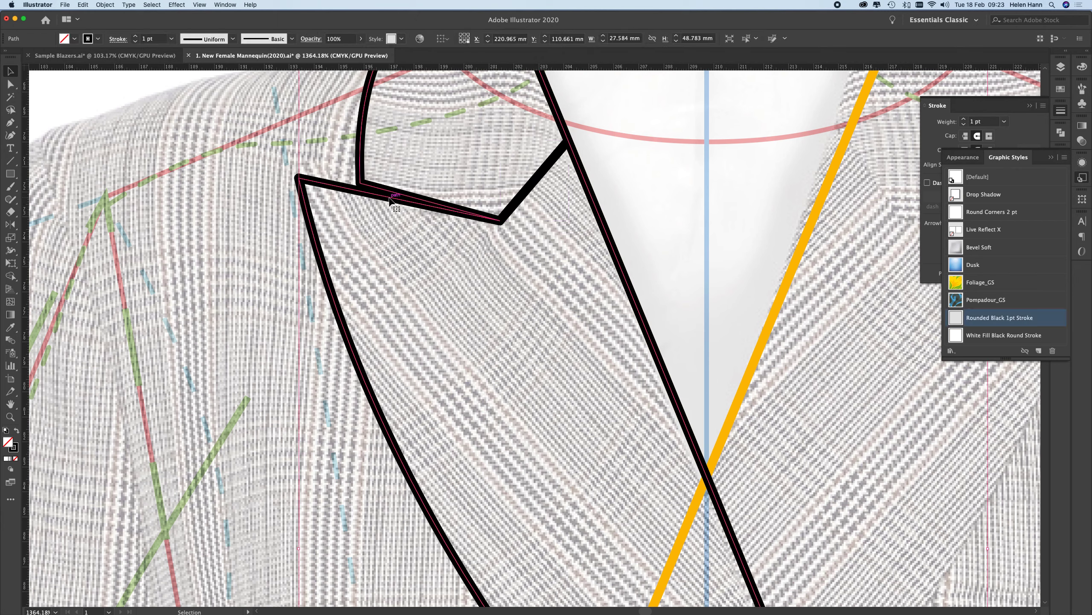
{"action": "left_click", "coordinate": [533, 186], "text": "shift"}
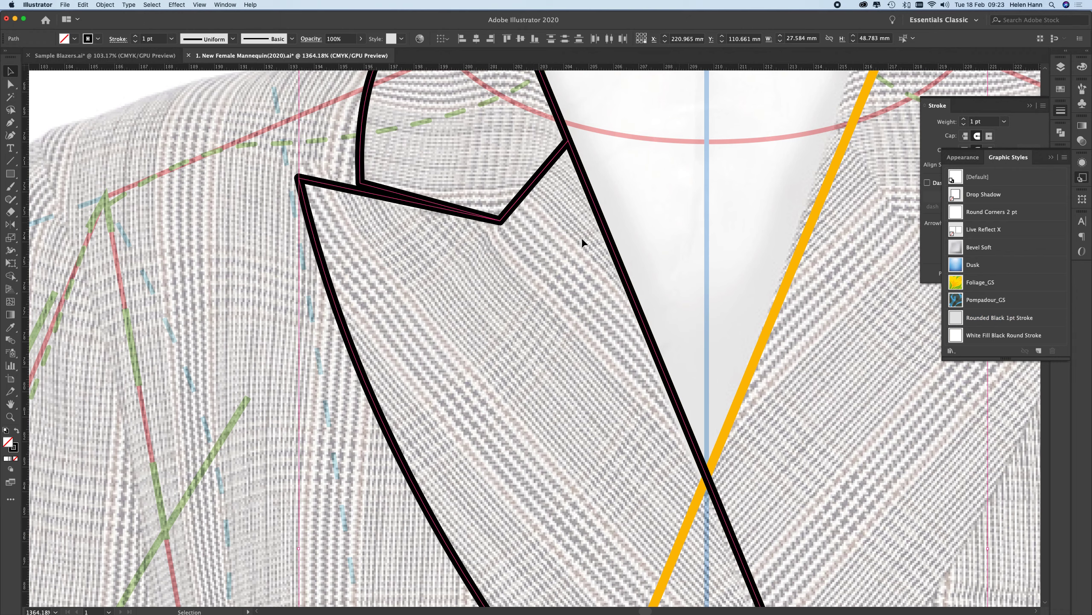
{"action": "left_click", "coordinate": [9, 224]}
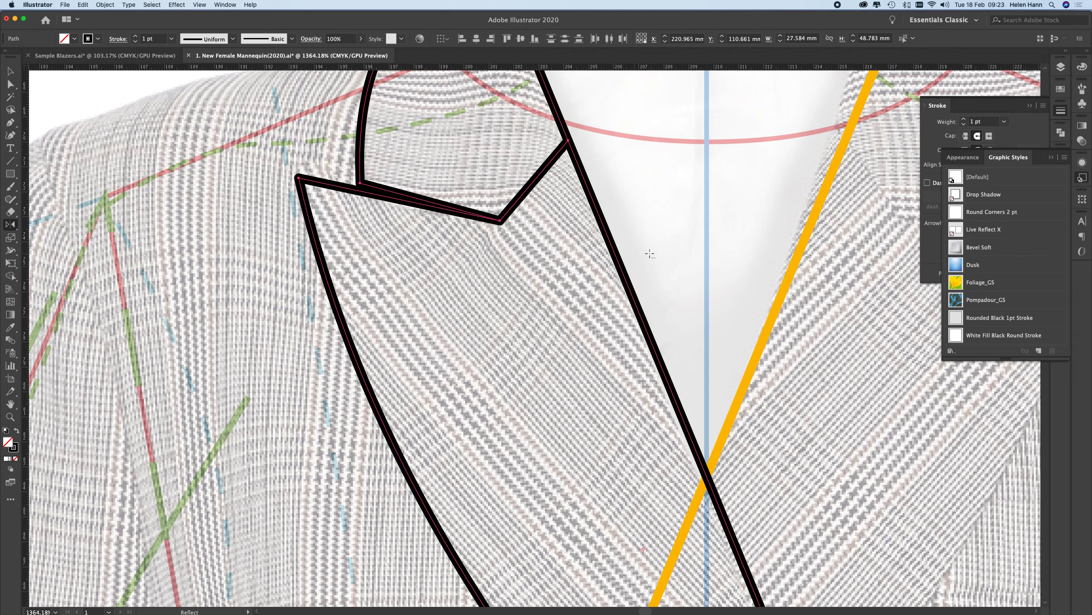
{"action": "left_click", "coordinate": [707, 221], "text": "alt"}
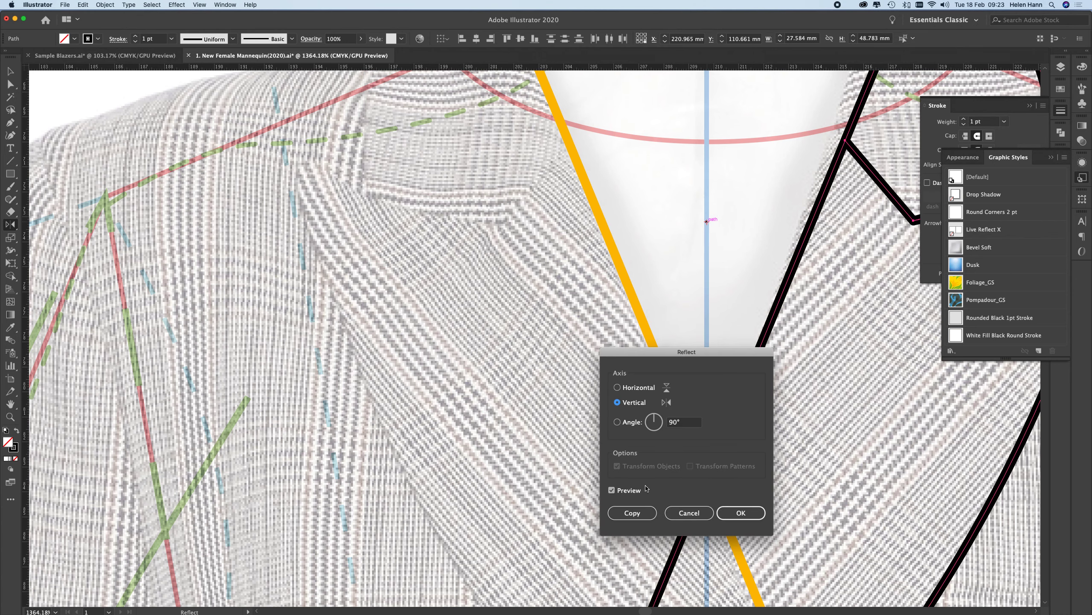
{"action": "left_click", "coordinate": [633, 512]}
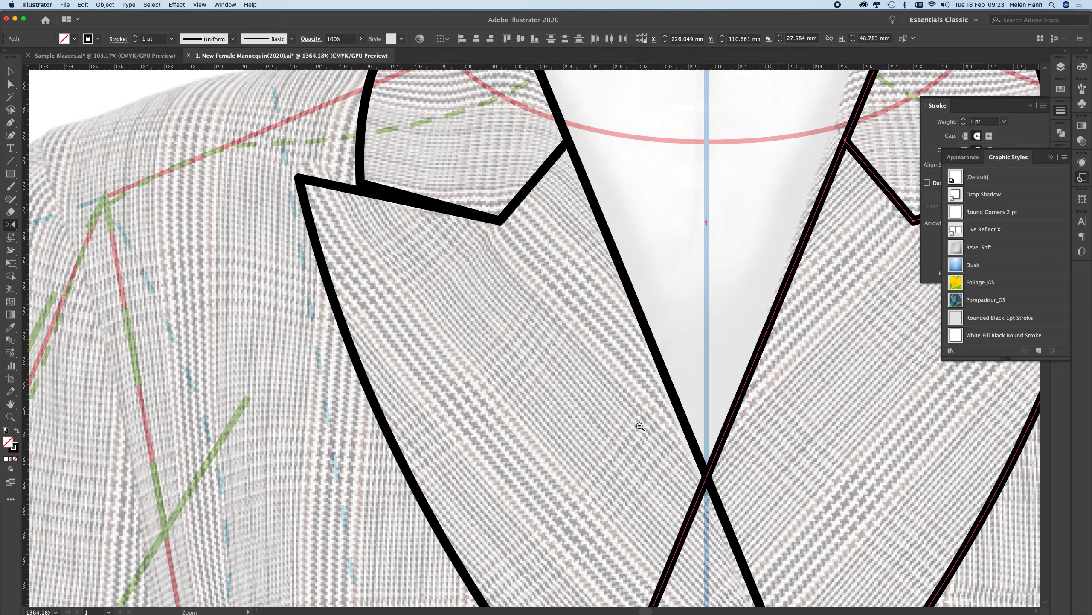
{"action": "scroll", "coordinate": [674, 370], "scroll_direction": "down", "scroll_amount": 2}
{"action": "scroll", "coordinate": [674, 370], "scroll_direction": "down", "scroll_amount": 6}
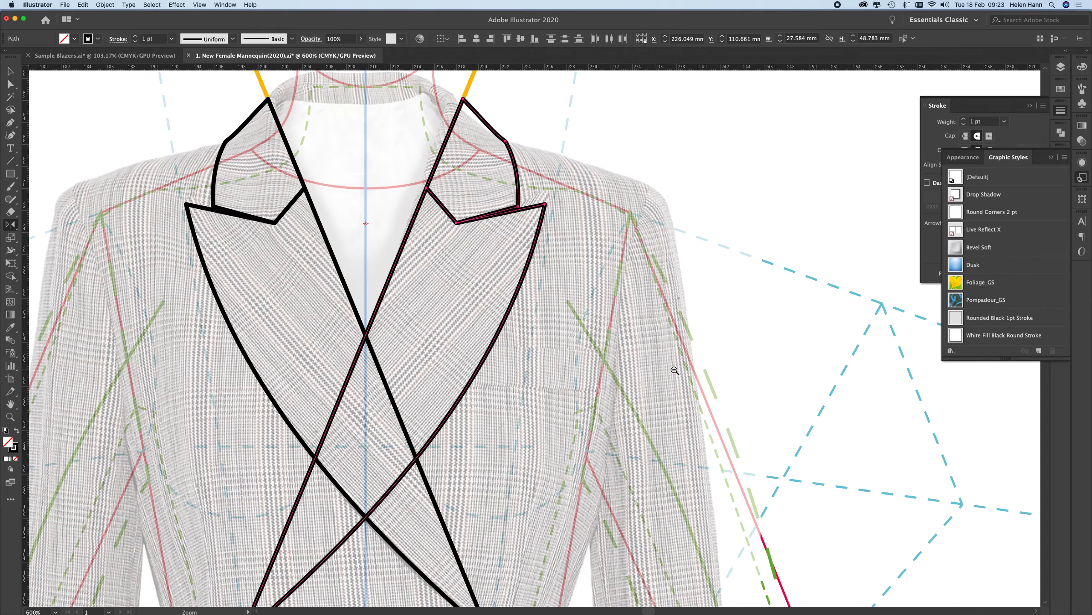
{"action": "left_click_drag", "start_coordinate": [327, 456], "coordinate": [409, 455]}
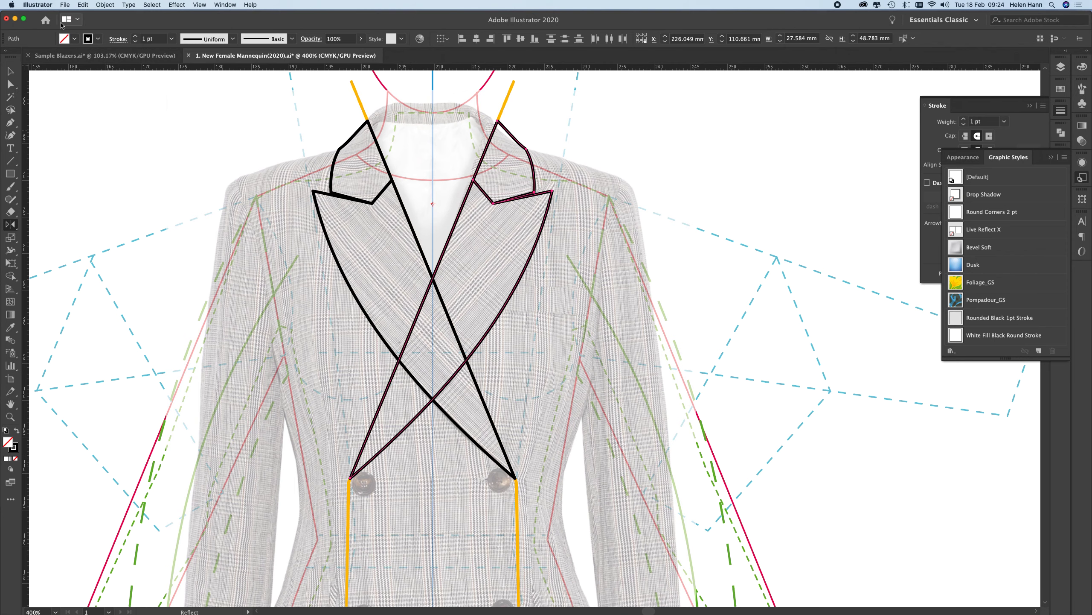
{"action": "left_click", "coordinate": [10, 71]}
{"action": "left_click", "coordinate": [63, 97]}
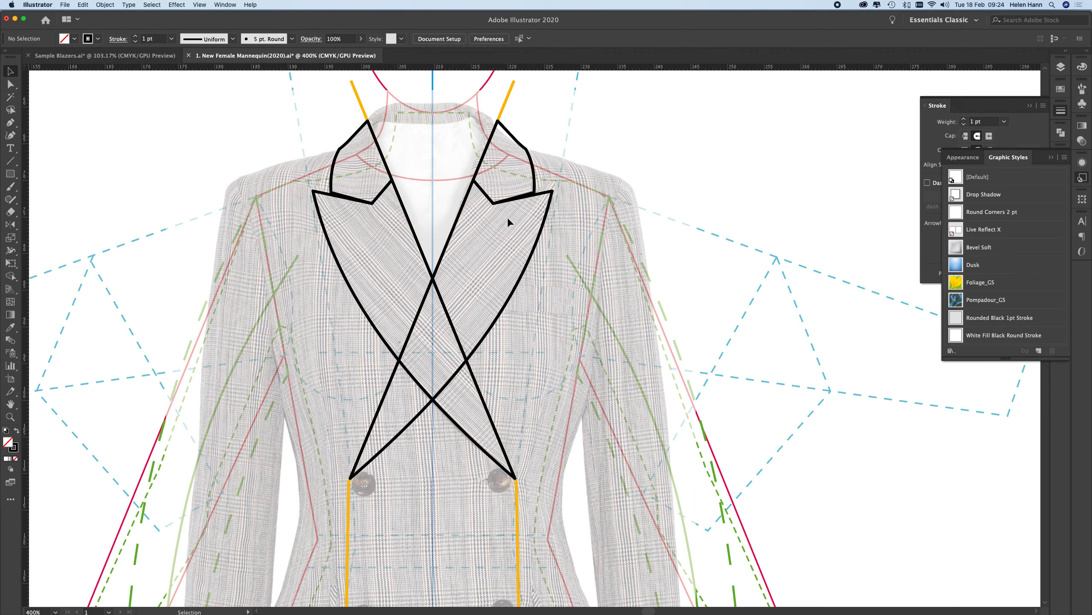
Apply the "White Fill Black Round Stroke" graphic style to both lapel shapes.
{"action": "left_click", "coordinate": [337, 260]}
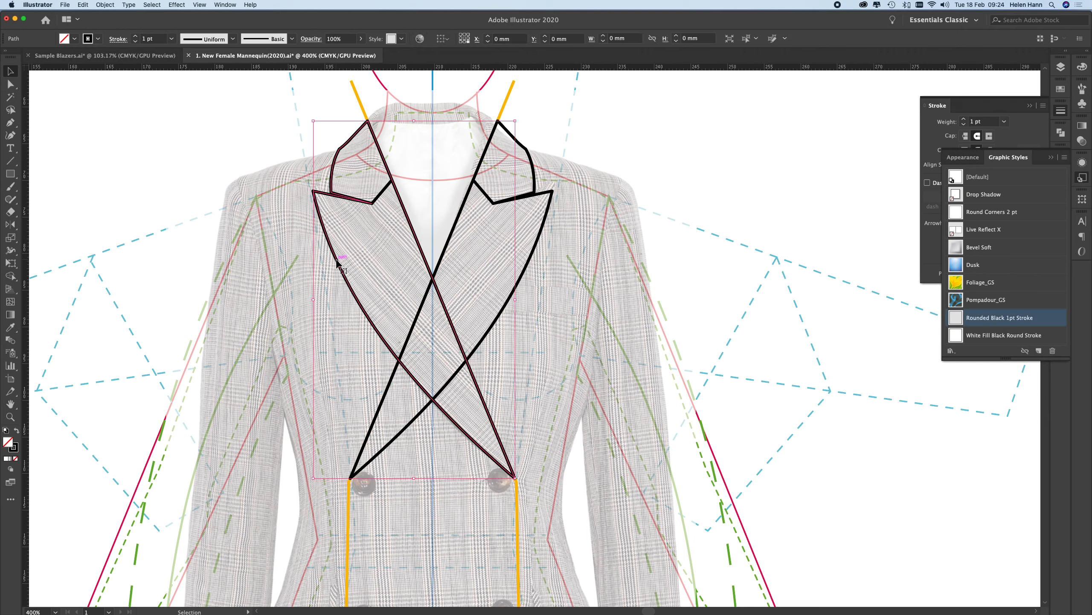
{"action": "left_click", "coordinate": [525, 271], "text": "shift"}
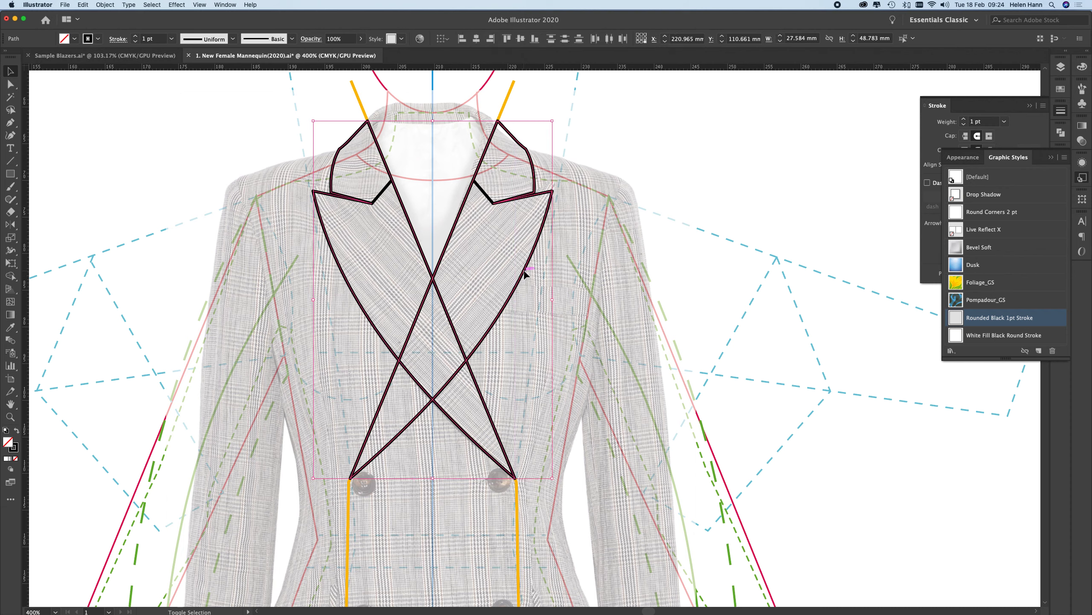
{"action": "left_click", "coordinate": [1014, 336]}
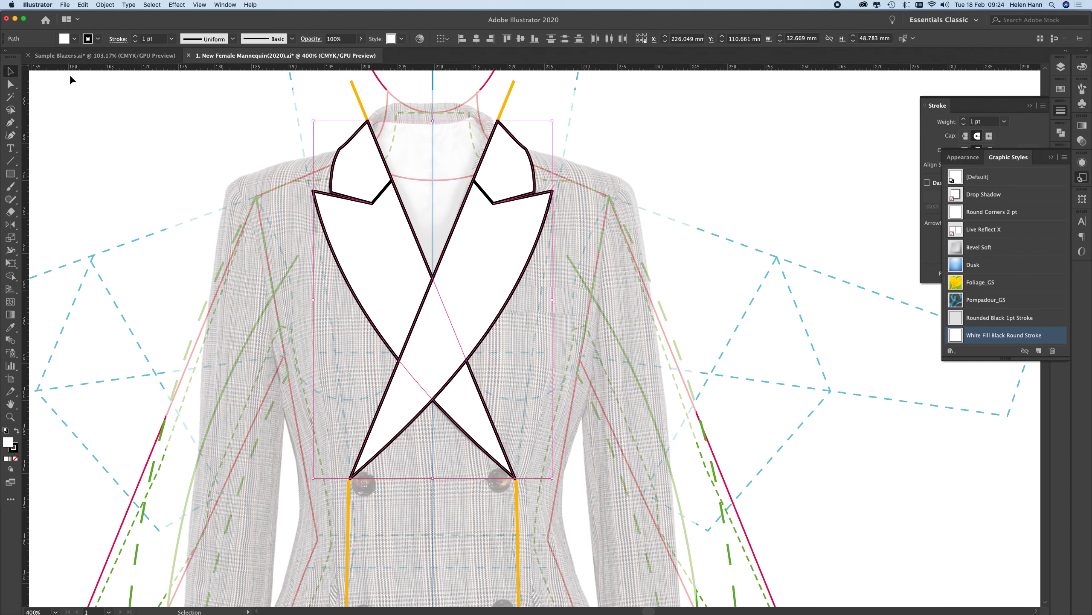
Arrange the lapel that starts on the viewer's left one level forward so it overlaps the other lapel, and deselect it.
{"action": "left_click", "coordinate": [151, 238]}
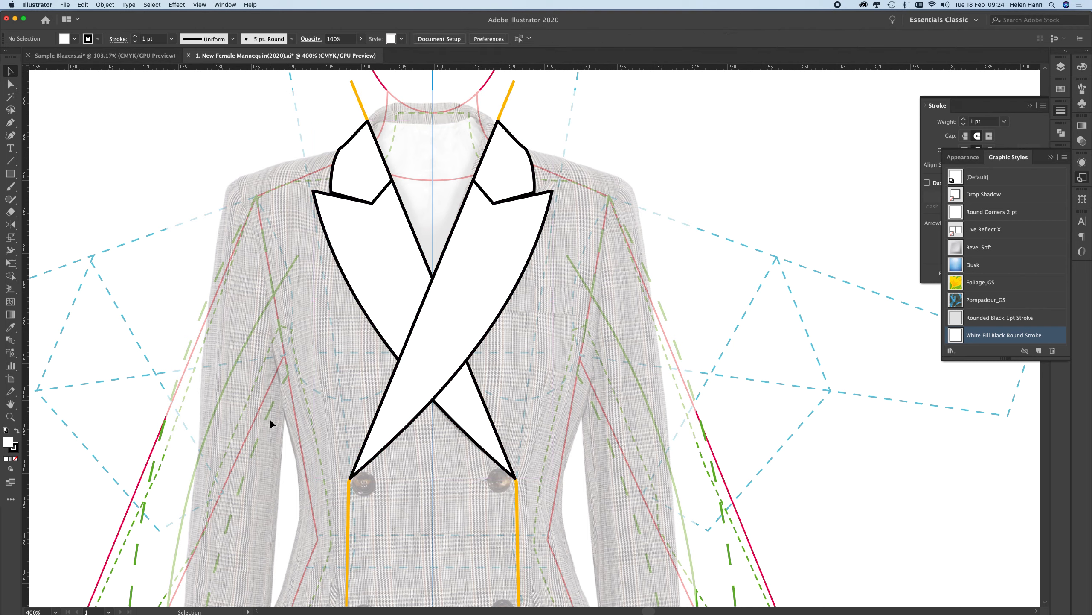
{"action": "left_click", "coordinate": [380, 284]}
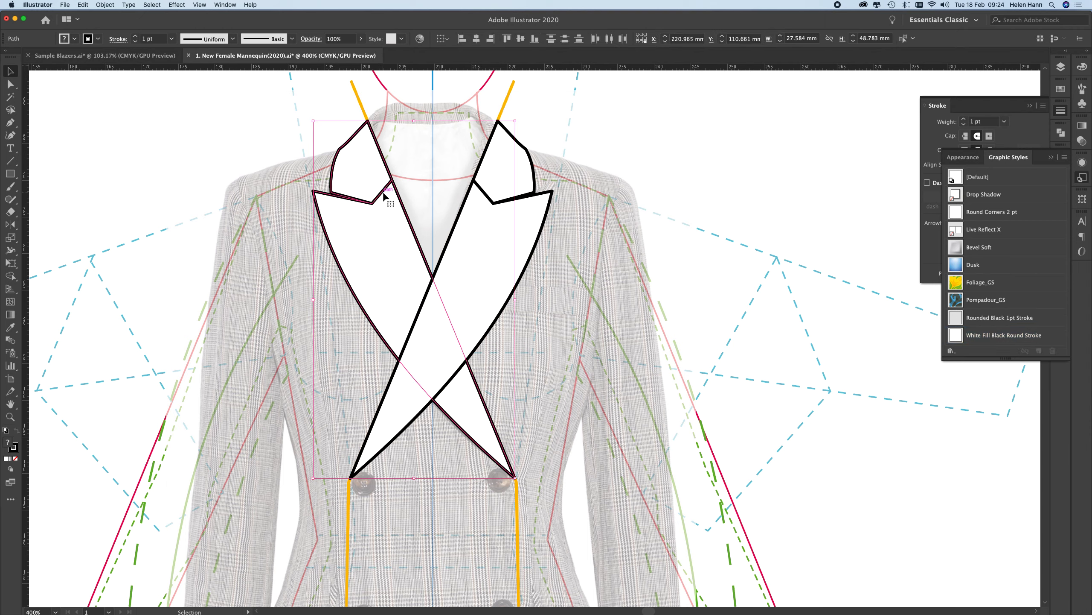
{"action": "right_click", "coordinate": [700, 157]}
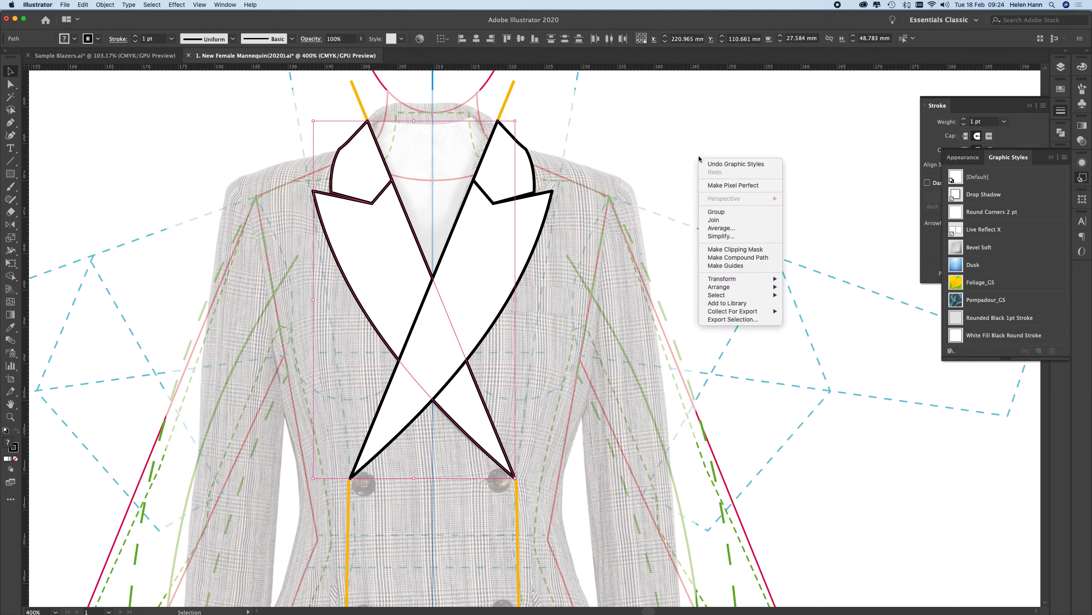
{"action": "mouse_move", "coordinate": [720, 292]}
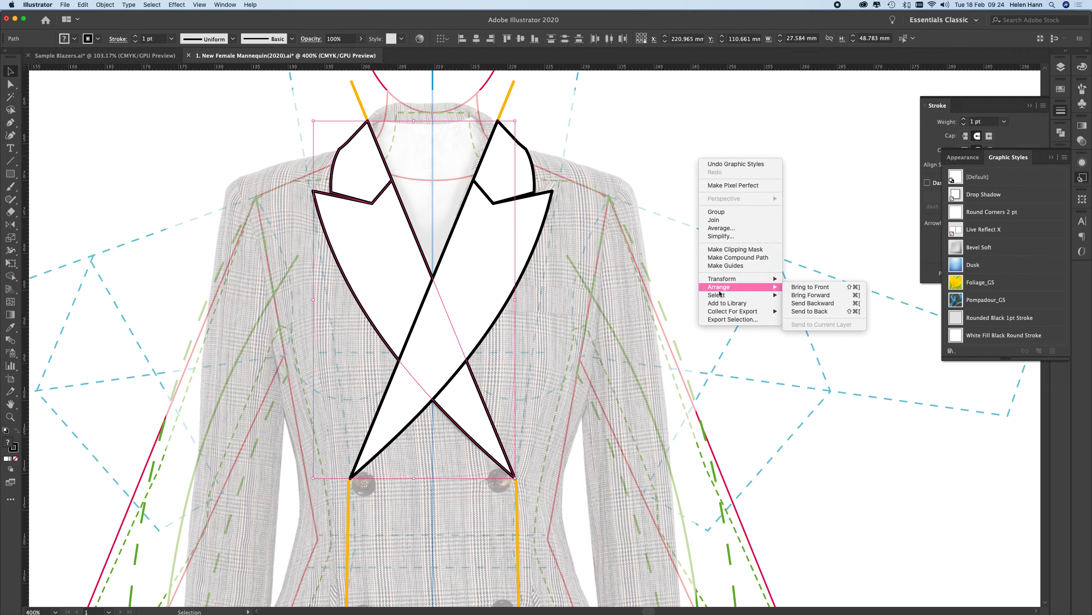
{"action": "left_click", "coordinate": [798, 294]}
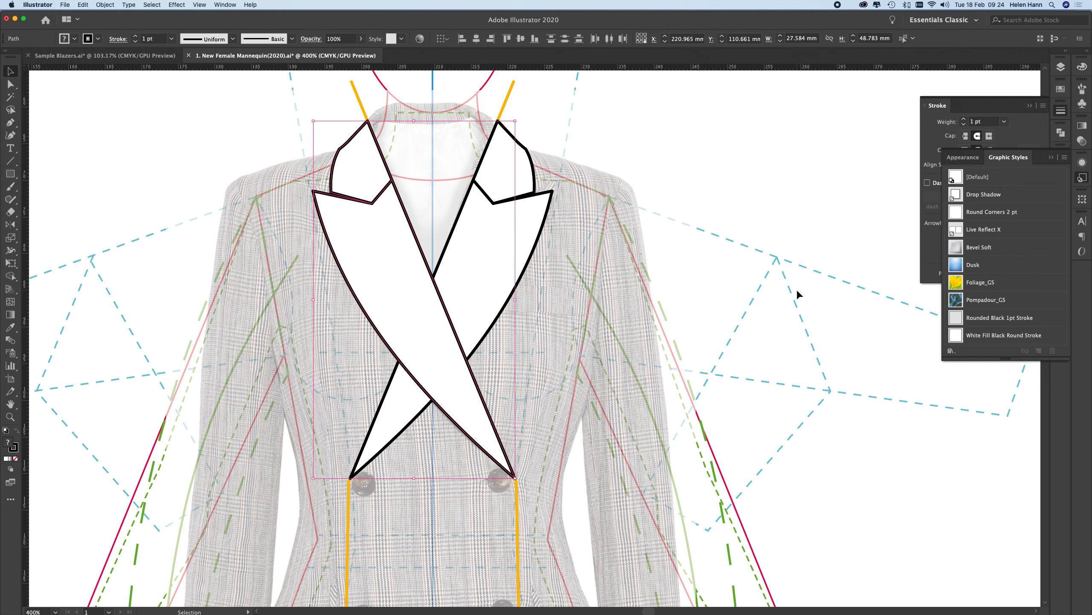
{"action": "left_click", "coordinate": [807, 208]}
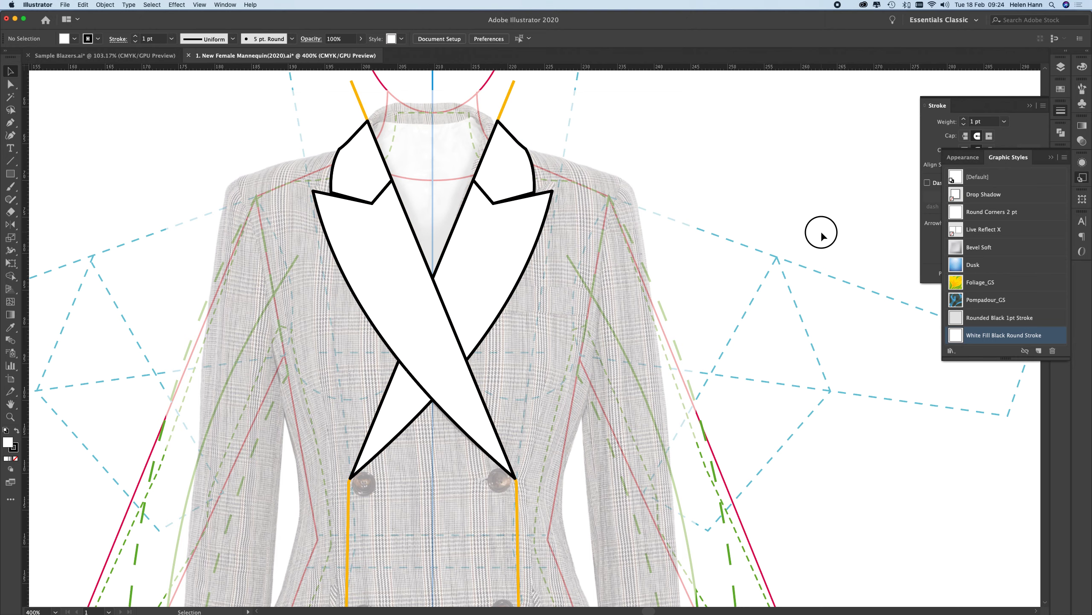
Erase the protruding lower end of the underlying lapel up to the edge of the overlapping lapel with the Eraser, then deselect it.
{"action": "left_click", "coordinate": [388, 417]}
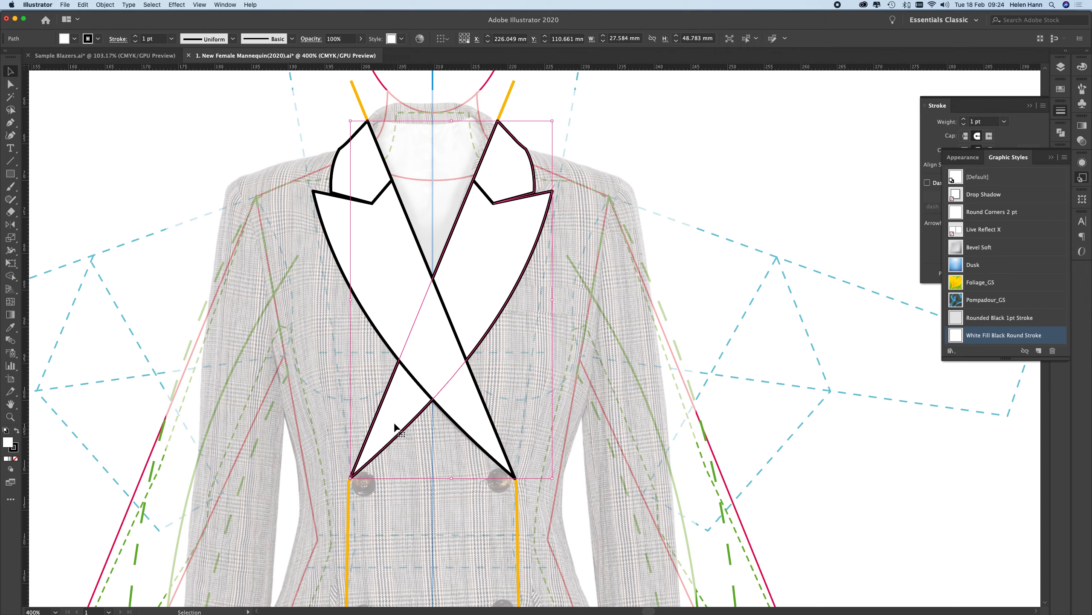
{"action": "left_click", "coordinate": [10, 214]}
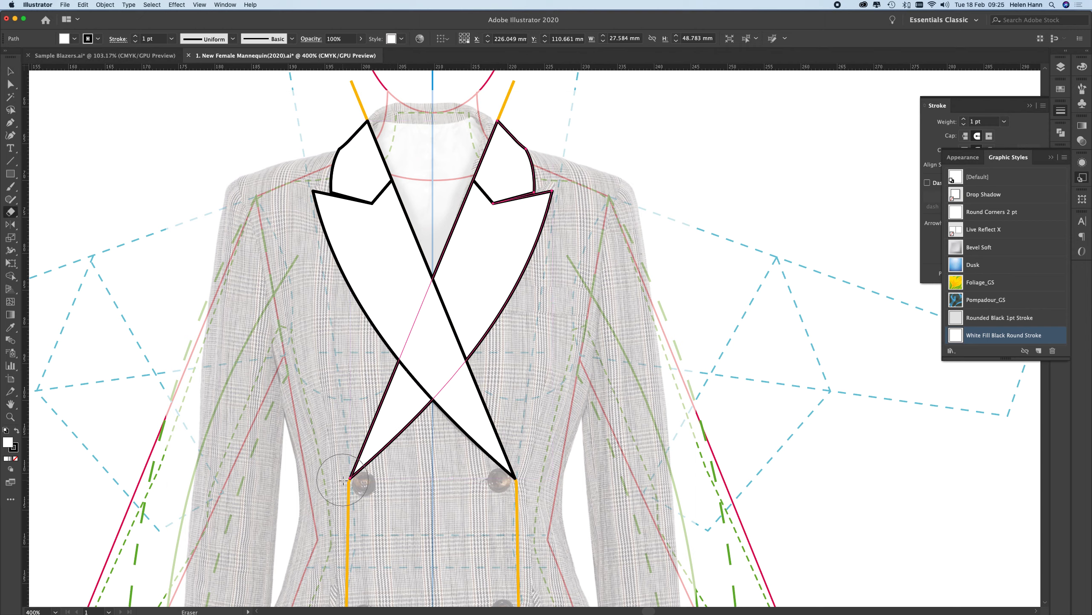
{"action": "mouse_move", "coordinate": [348, 482]}
{"action": "left_mouse_down"}
{"action": "mouse_move", "coordinate": [416, 415]}
{"action": "mouse_move", "coordinate": [394, 377]}
{"action": "mouse_move", "coordinate": [381, 408]}
{"action": "left_mouse_up"}
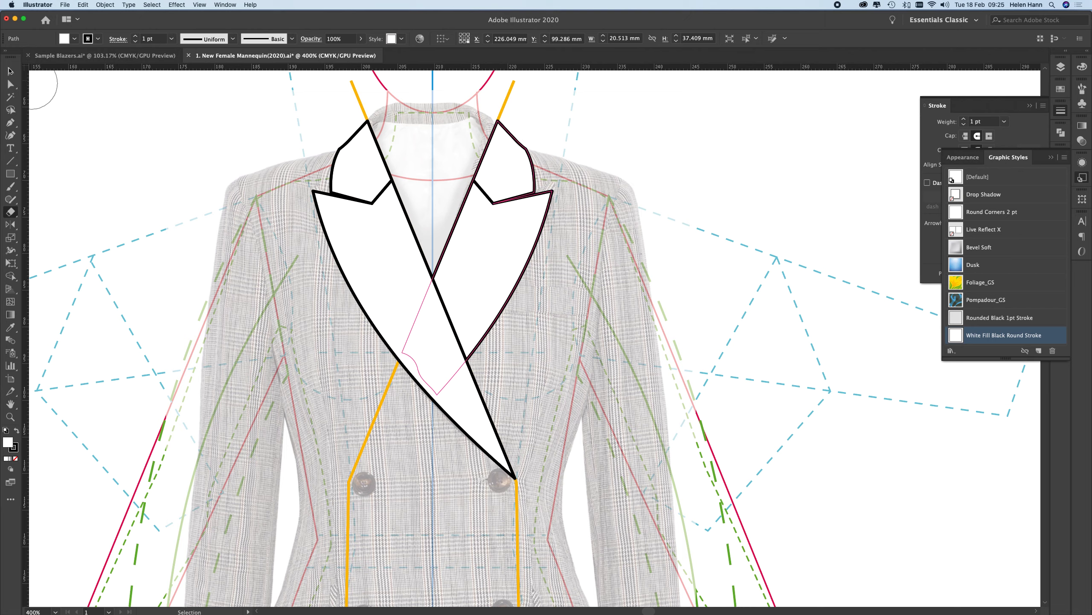
{"action": "left_click", "coordinate": [11, 73]}
{"action": "left_click", "coordinate": [98, 145]}
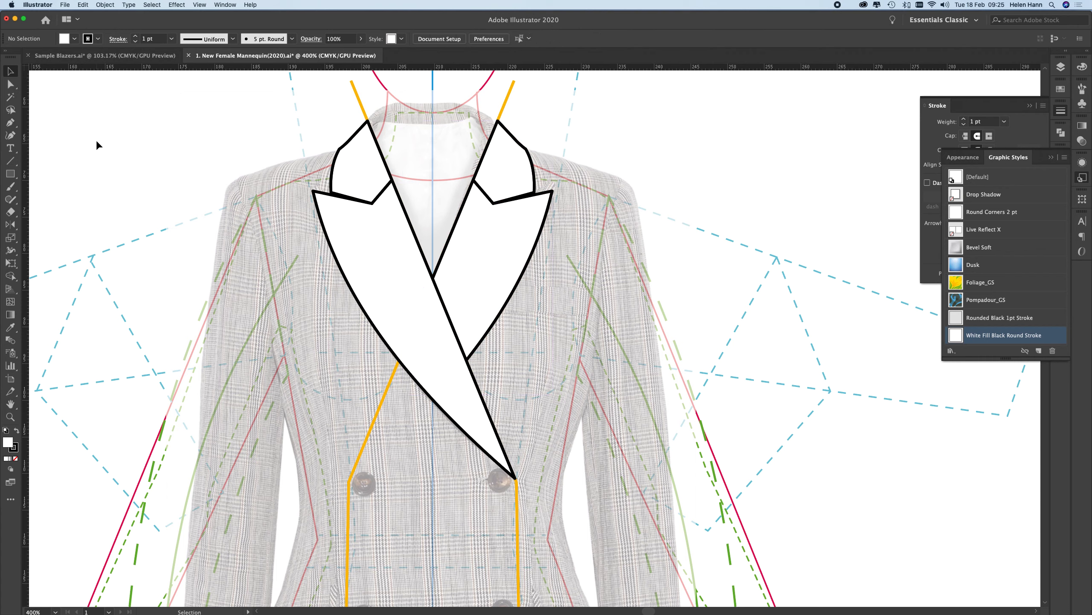
Select only the sloping upper collar edge segment on both lapels.
{"action": "left_click", "coordinate": [11, 85]}
{"action": "left_click", "coordinate": [360, 132]}
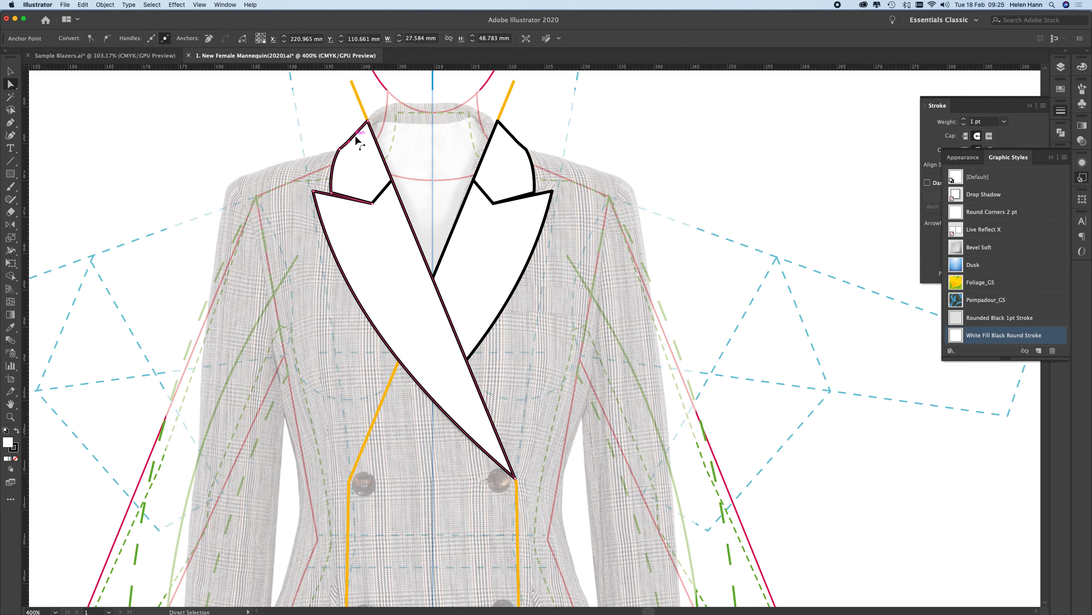
{"action": "left_click", "coordinate": [510, 137], "text": "shift"}
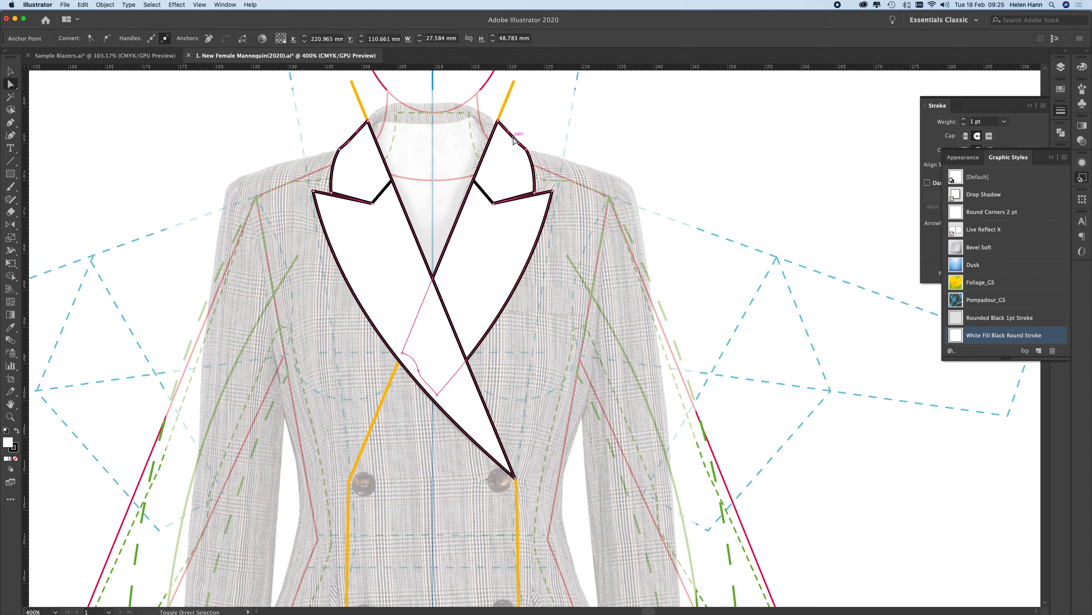
Try to join the two selected collar edge segments directly on the lapel paths.
{"action": "right_click", "coordinate": [604, 130]}
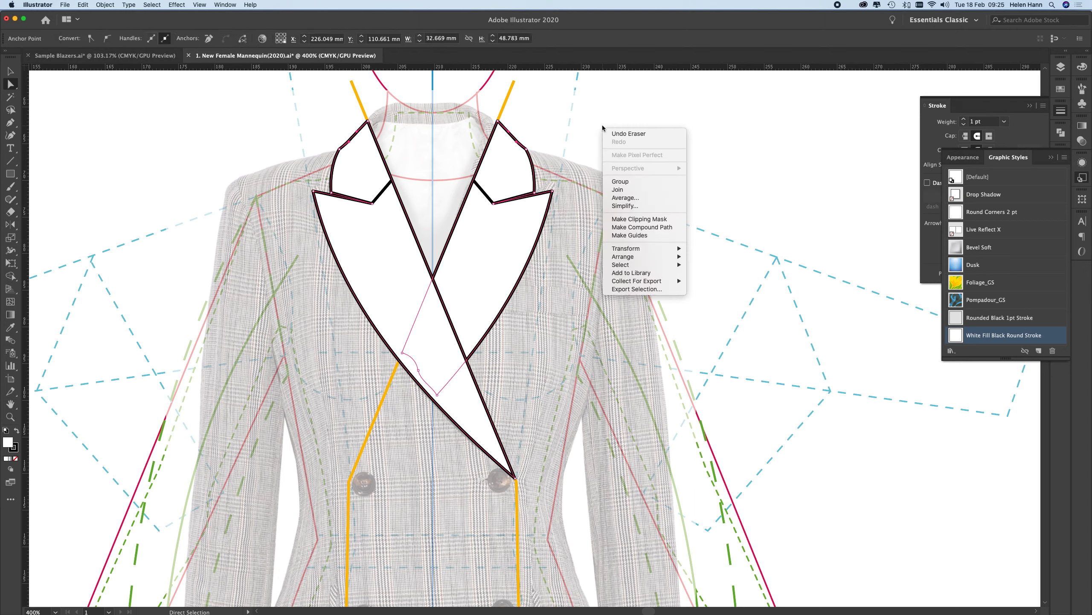
{"action": "left_click", "coordinate": [626, 192]}
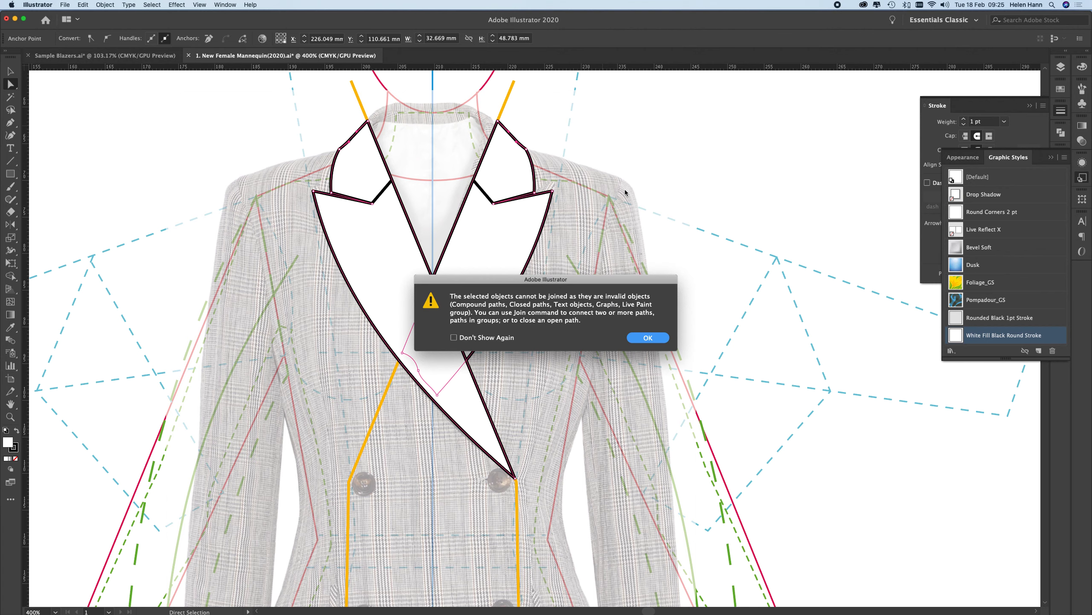
{"action": "left_click", "coordinate": [641, 337]}
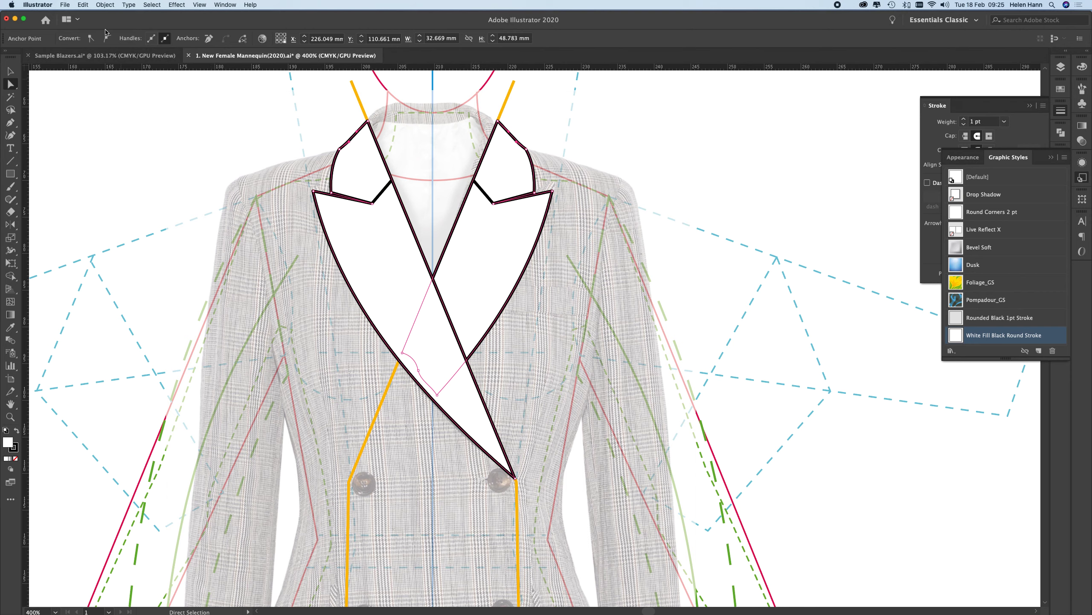
Copy the selected collar edge segments of both lapels and paste the copies in back.
{"action": "left_click", "coordinate": [83, 4]}
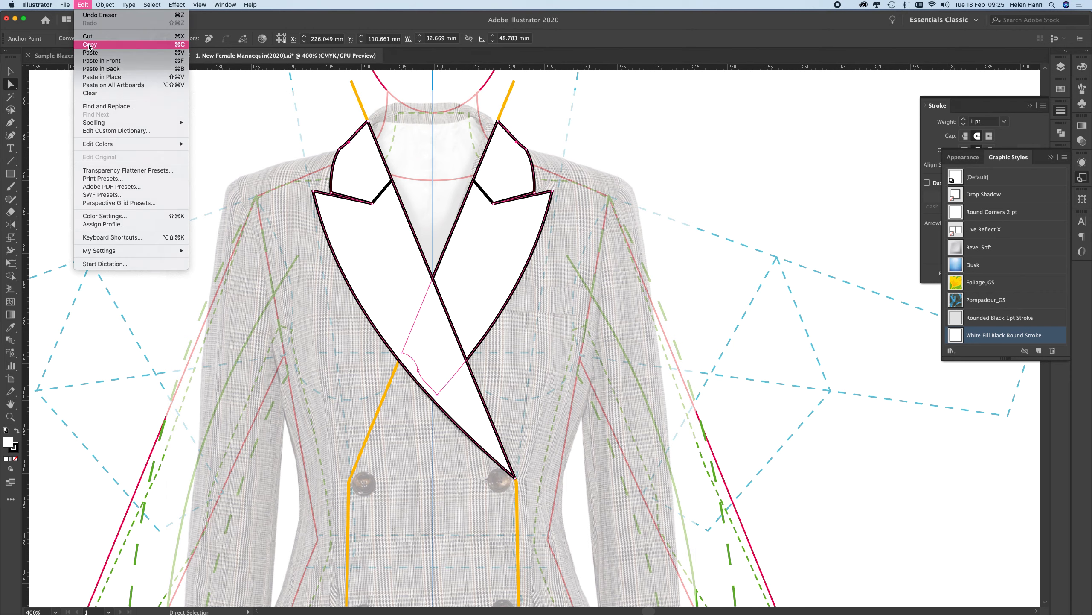
{"action": "left_click", "coordinate": [90, 45]}
{"action": "left_click", "coordinate": [82, 5]}
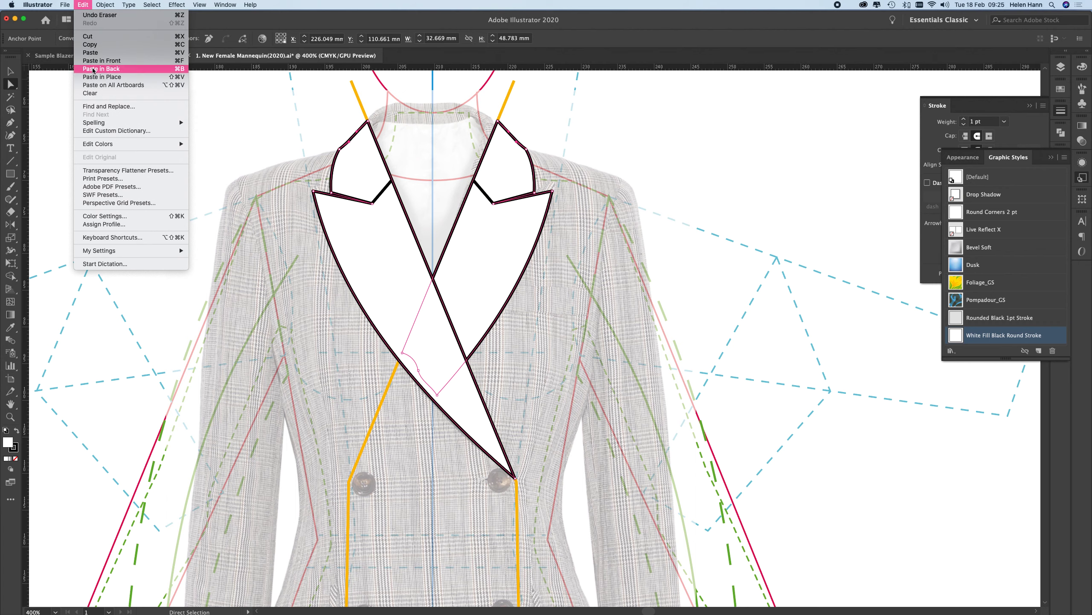
{"action": "left_click", "coordinate": [181, 69]}
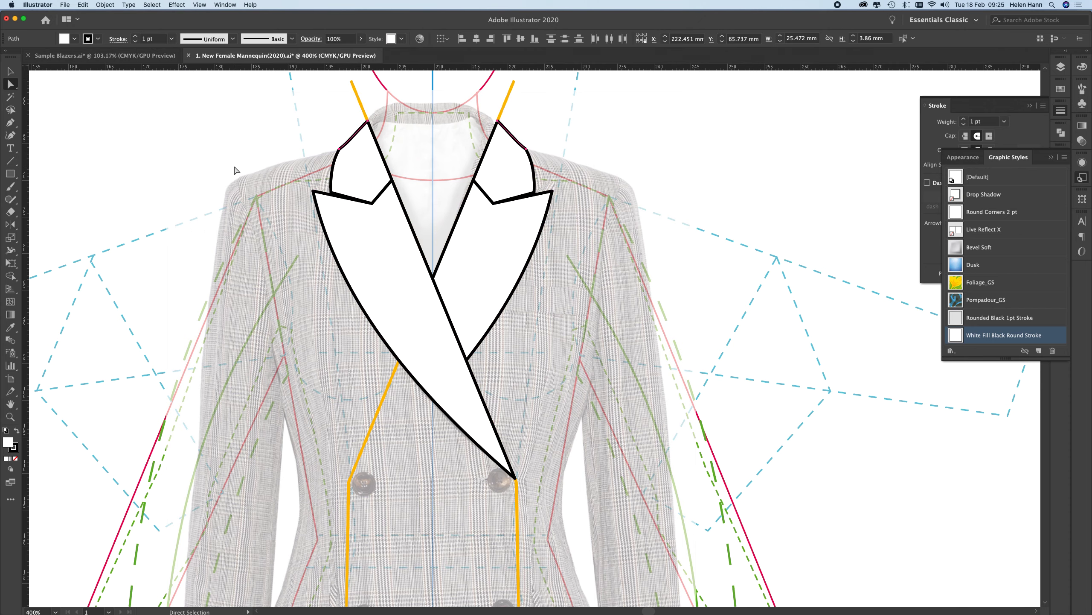
Join the two pasted segments at both their upper and lower ends into a closed back collar shape.
{"action": "left_click", "coordinate": [509, 145]}
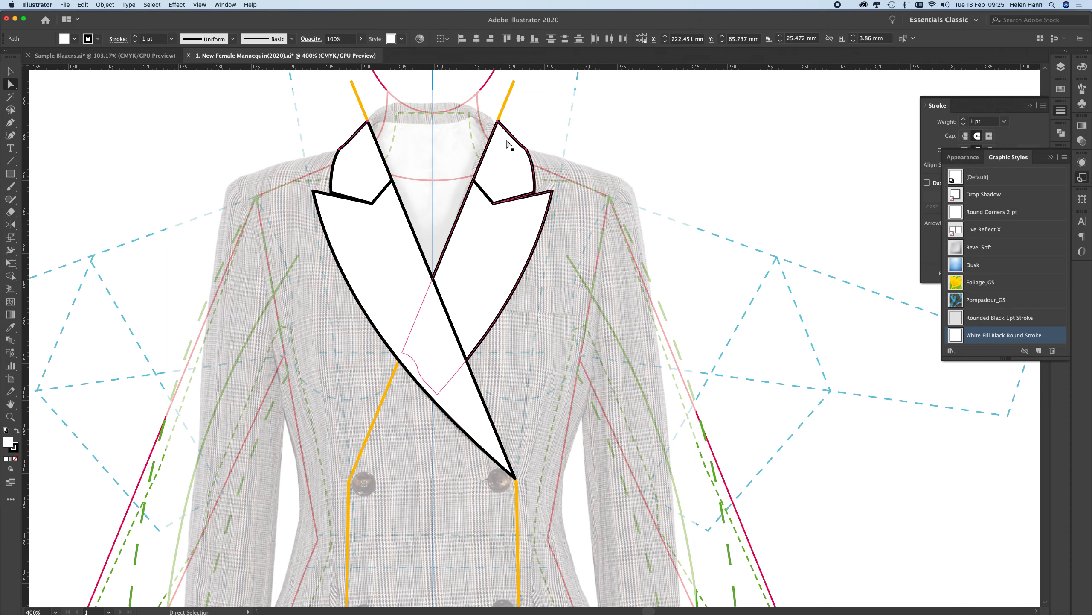
{"action": "right_click", "coordinate": [657, 158]}
{"action": "left_click", "coordinate": [678, 219]}
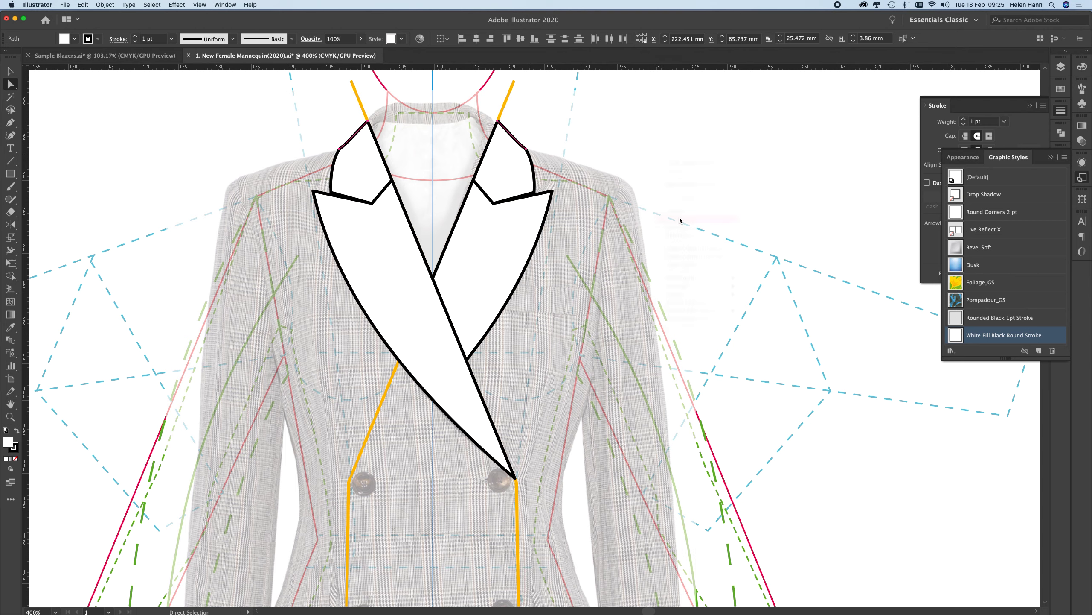
{"action": "right_click", "coordinate": [679, 219]}
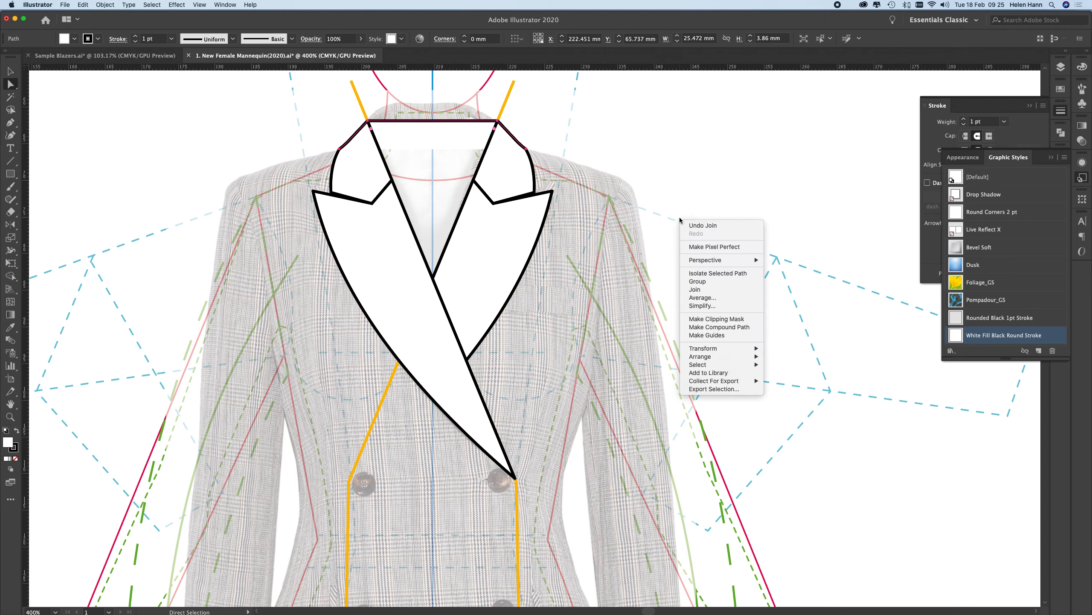
{"action": "left_click", "coordinate": [699, 289]}
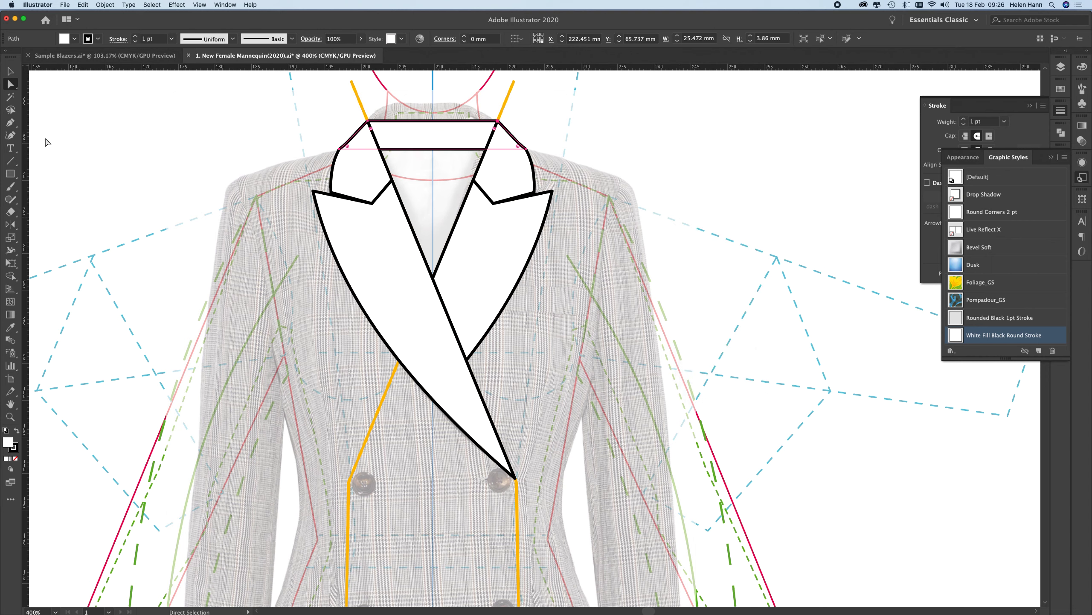
Curve the back collar's top and bottom edges upward at the centre with the Anchor Point tool, then deselect the shape.
{"action": "left_click", "coordinate": [9, 123]}
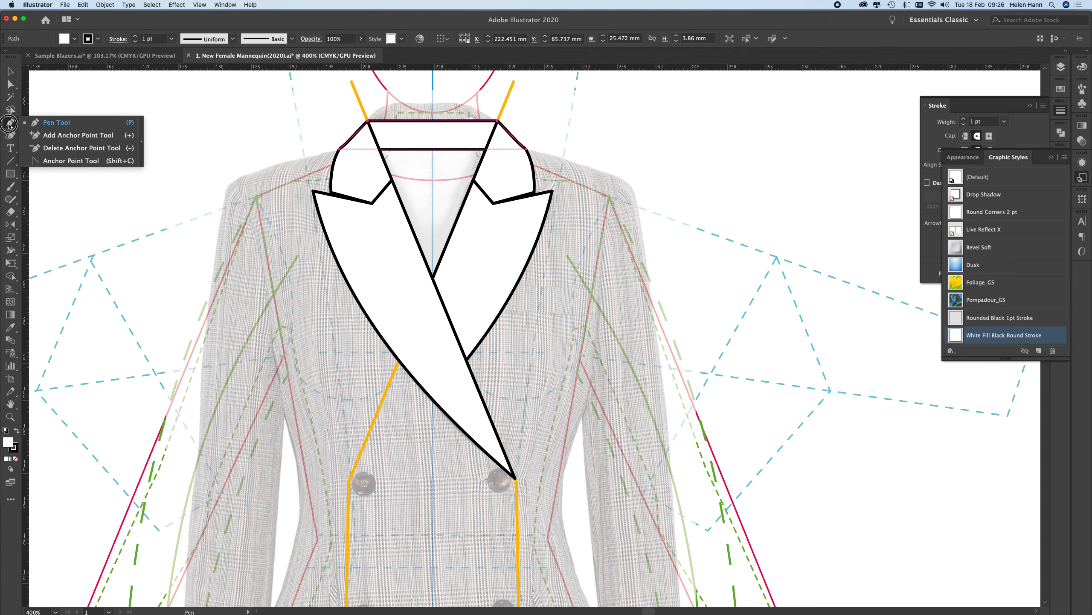
{"action": "left_click_drag", "start_coordinate": [9, 124], "coordinate": [72, 167]}
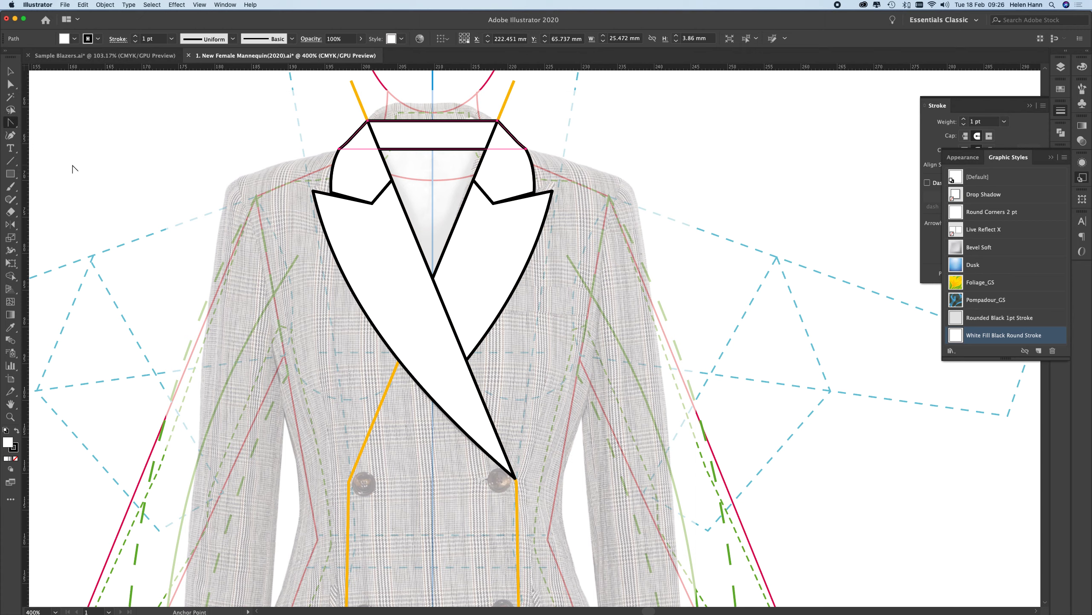
{"action": "left_click_drag", "start_coordinate": [434, 123], "coordinate": [434, 102]}
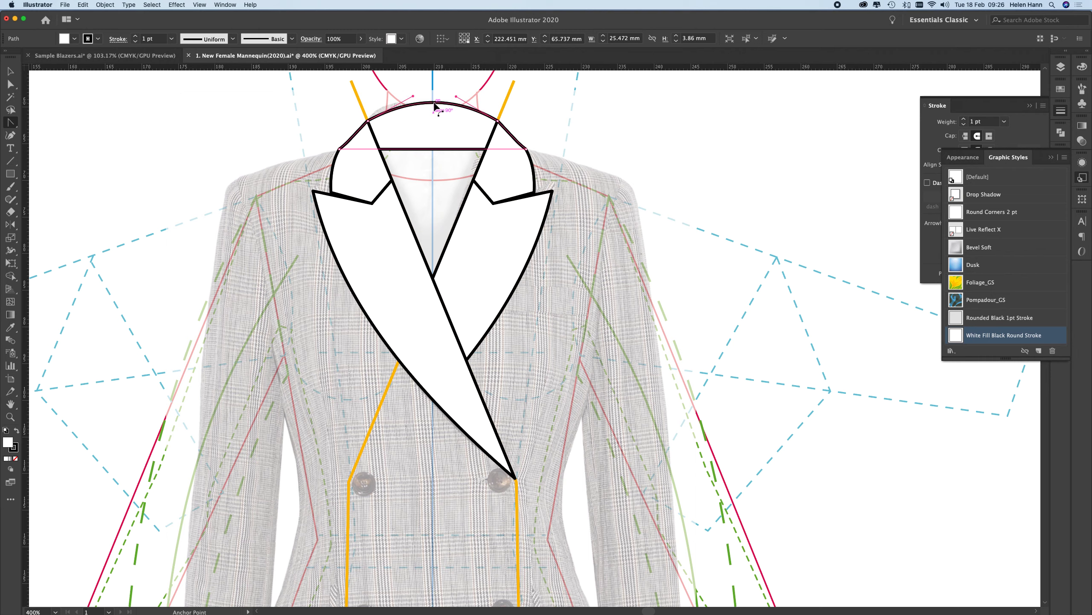
{"action": "left_click_drag", "start_coordinate": [433, 149], "coordinate": [434, 135]}
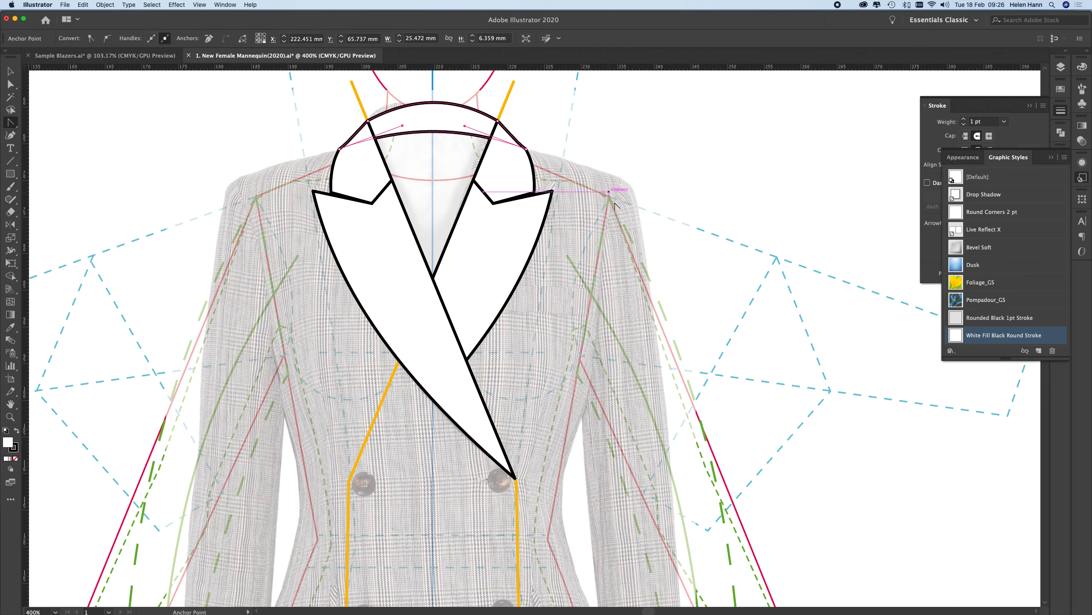
{"action": "left_click", "coordinate": [10, 71]}
{"action": "left_click", "coordinate": [113, 125]}
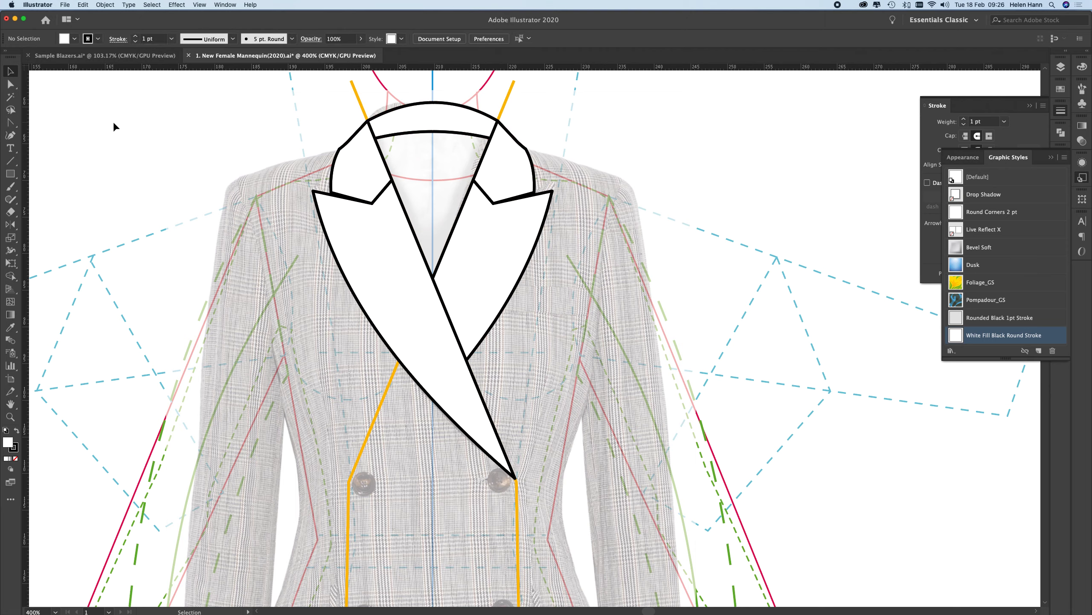
Flatten the back collar's top curve slightly at the centre with the Anchor Point tool, bringing the shape to about 6.07 mm high.
{"action": "left_click", "coordinate": [438, 108]}
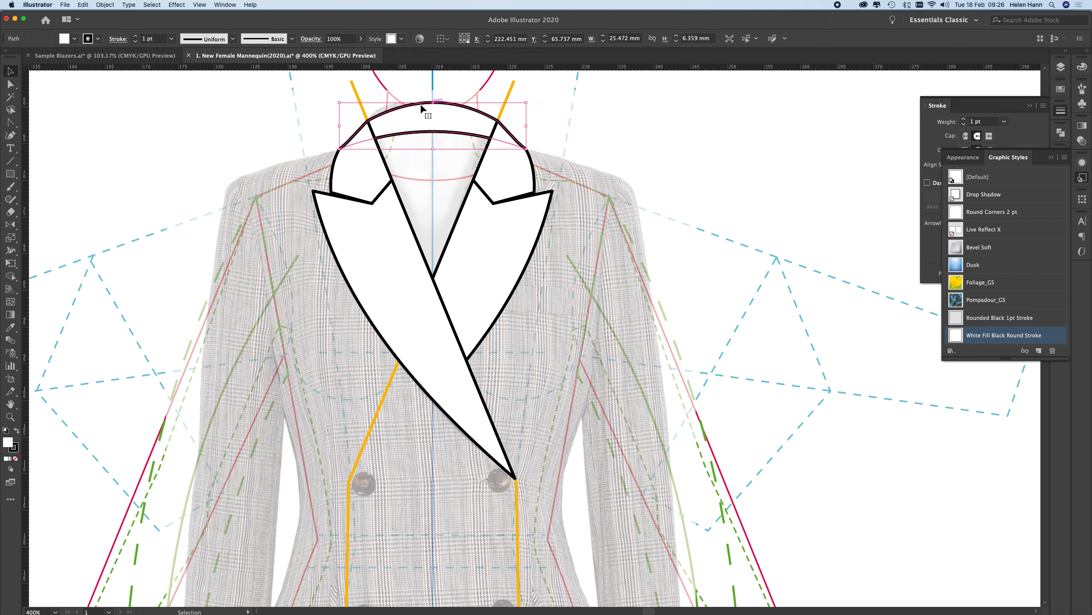
{"action": "left_click", "coordinate": [10, 85]}
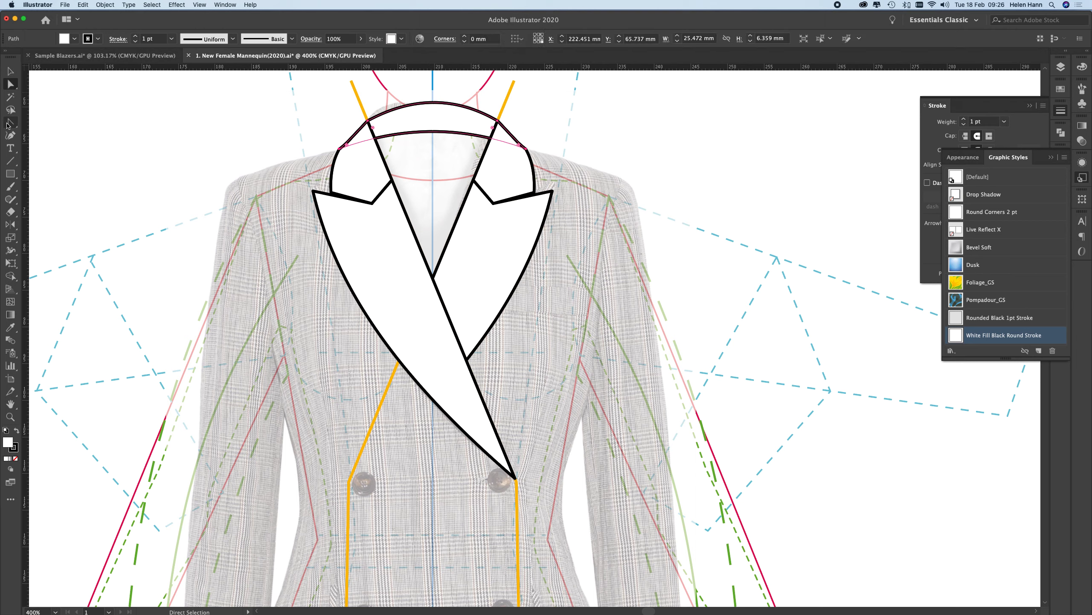
{"action": "left_click", "coordinate": [10, 122]}
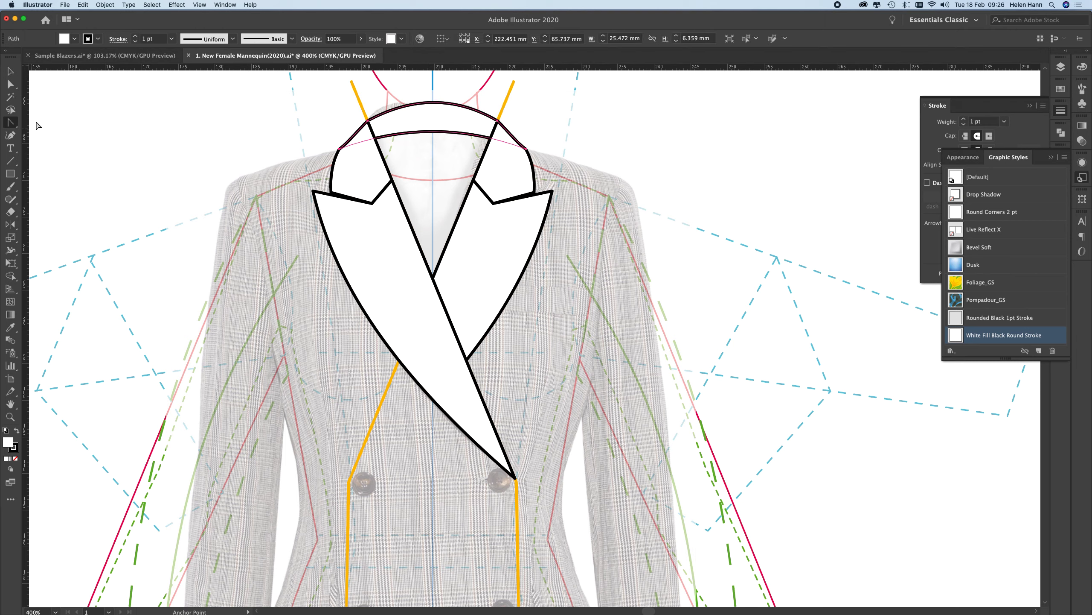
{"action": "left_click", "coordinate": [432, 104]}
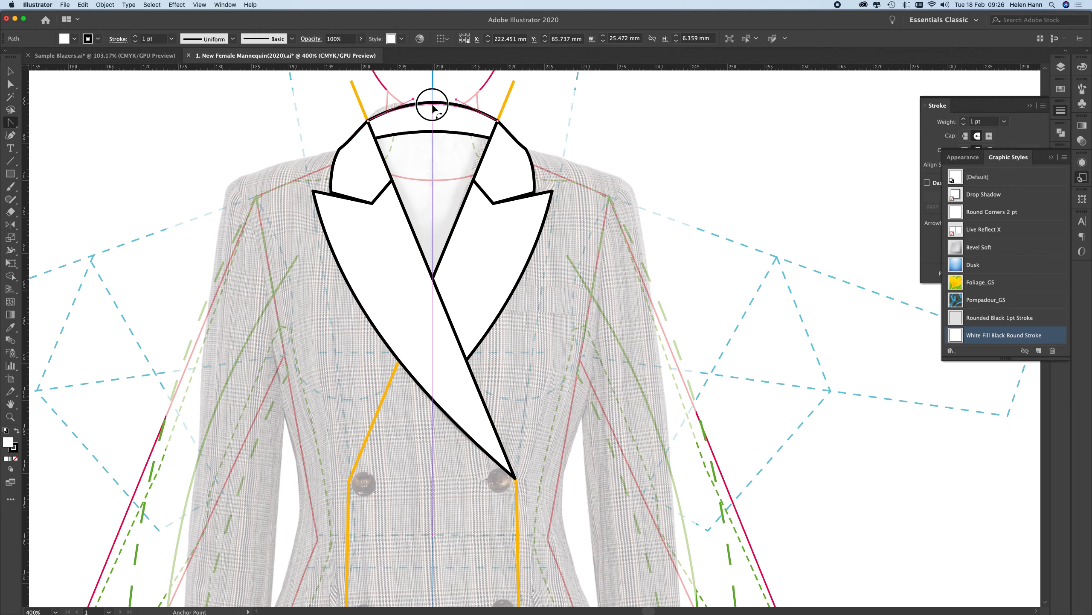
{"action": "left_click", "coordinate": [433, 105]}
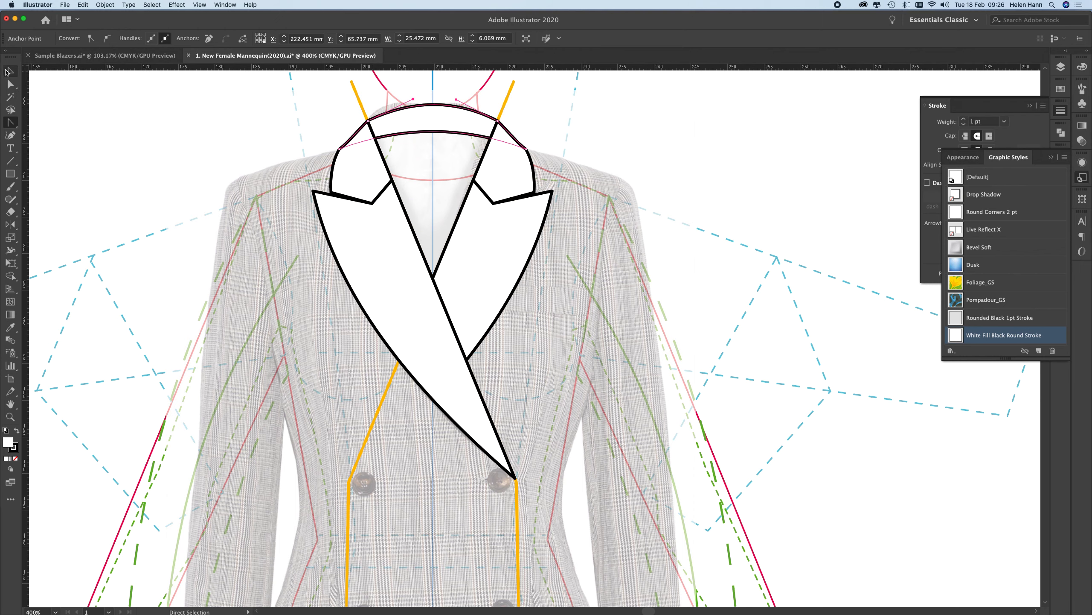
{"action": "left_click", "coordinate": [10, 71]}
{"action": "left_click", "coordinate": [88, 130]}
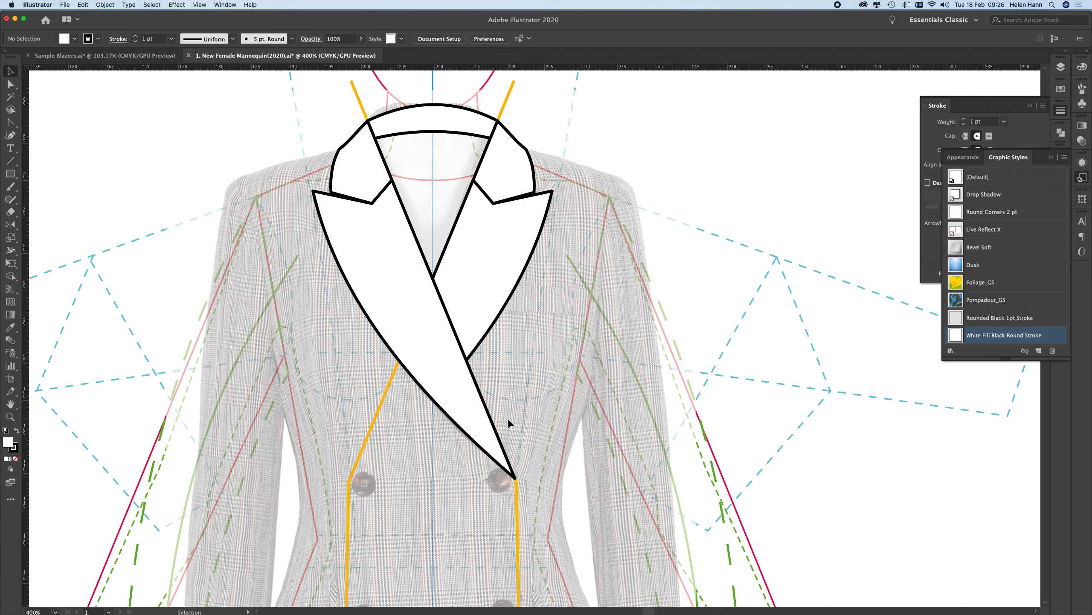
Zoom out to 200% to view the whole blazer on the mannequin.
{"action": "key", "text": "z"}
{"action": "left_click", "coordinate": [434, 371], "text": "alt"}
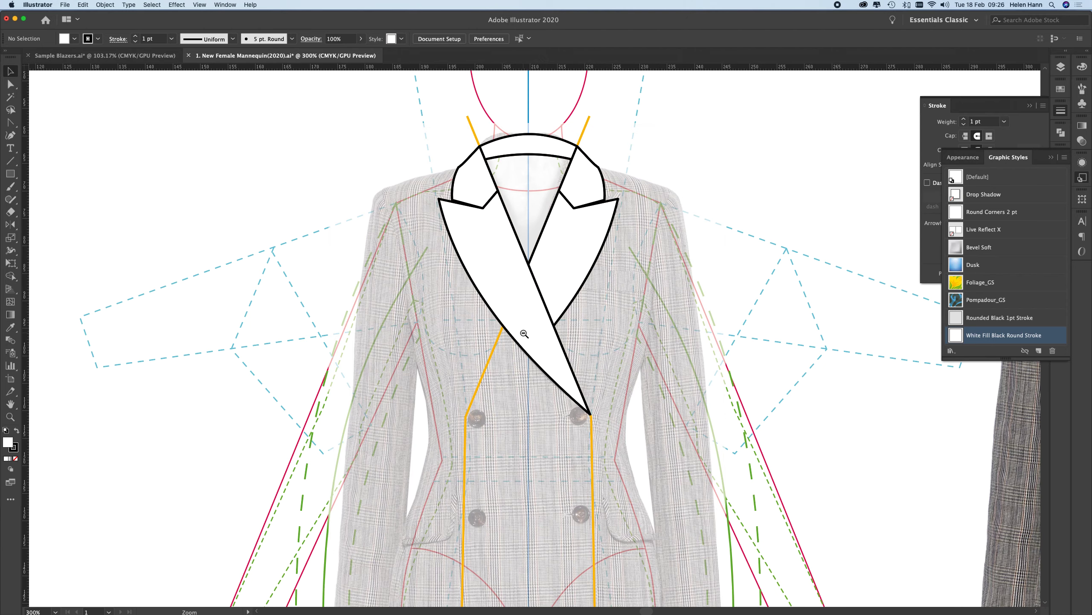
{"action": "left_click", "coordinate": [524, 334], "text": "alt"}
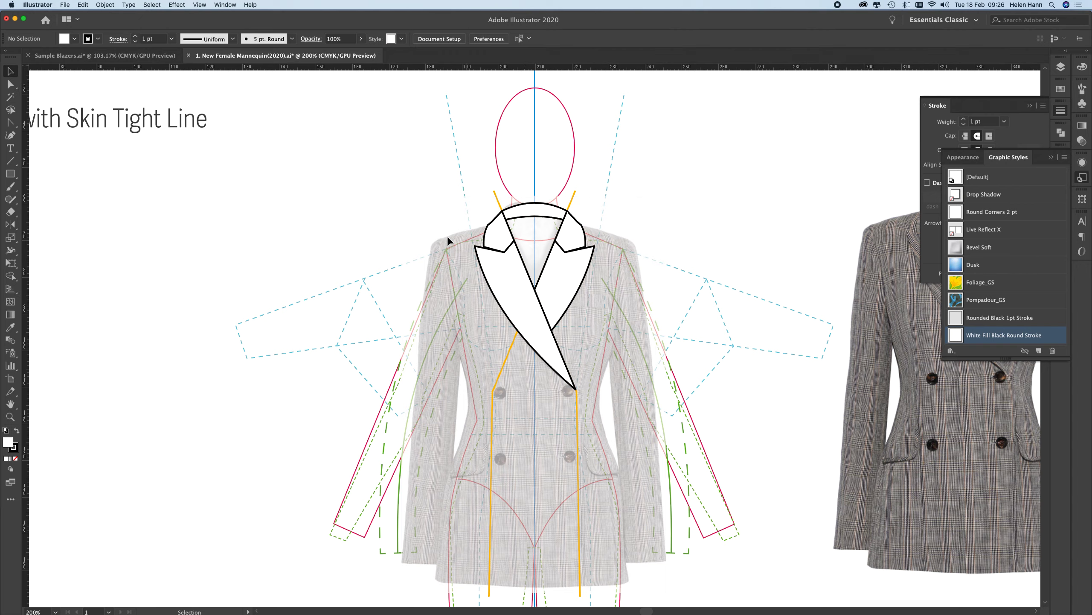
Lower the collar's outer corner anchor on the left lapel to Y 71.97 mm so it meets the lapel's upper edge.
{"action": "left_click", "coordinate": [10, 417]}
{"action": "left_click_drag", "start_coordinate": [507, 242], "coordinate": [839, 344]}
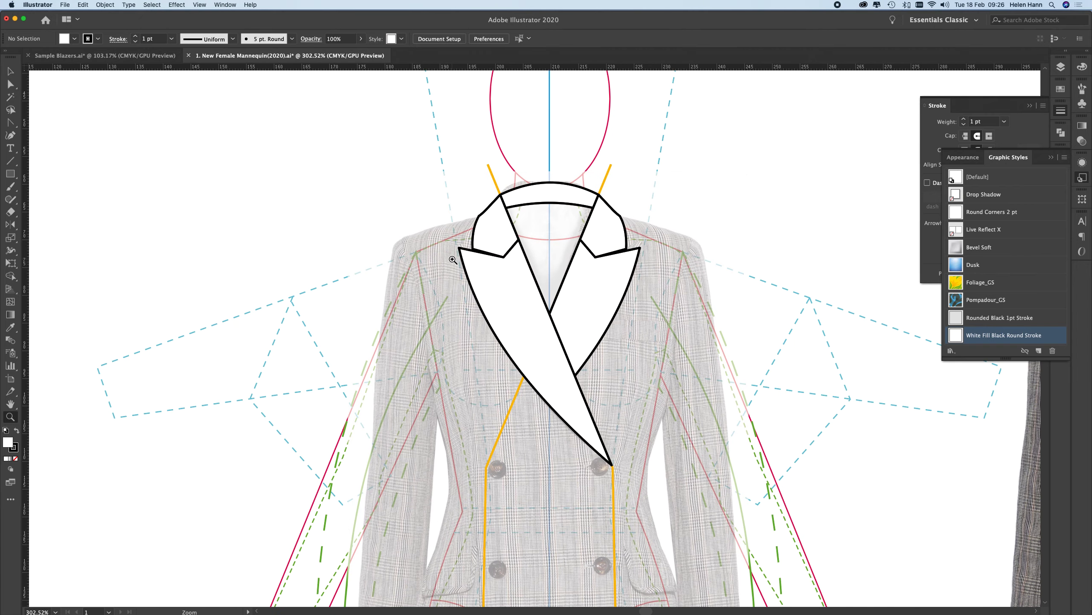
{"action": "left_click_drag", "start_coordinate": [524, 240], "coordinate": [702, 383]}
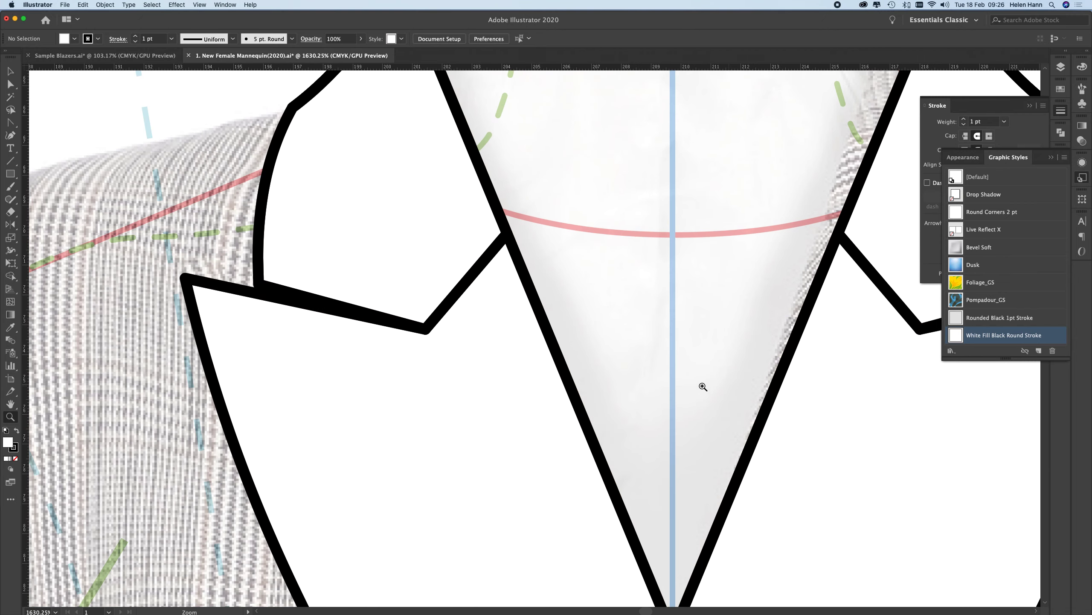
{"action": "left_click", "coordinate": [11, 84]}
{"action": "left_click", "coordinate": [261, 286]}
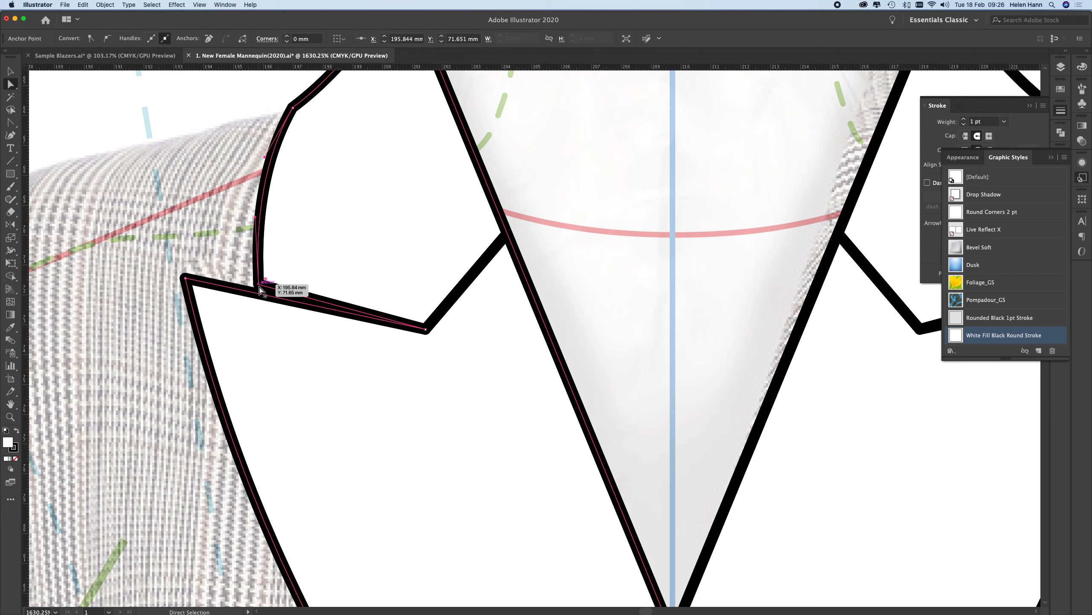
{"action": "left_click_drag", "start_coordinate": [260, 287], "coordinate": [259, 295]}
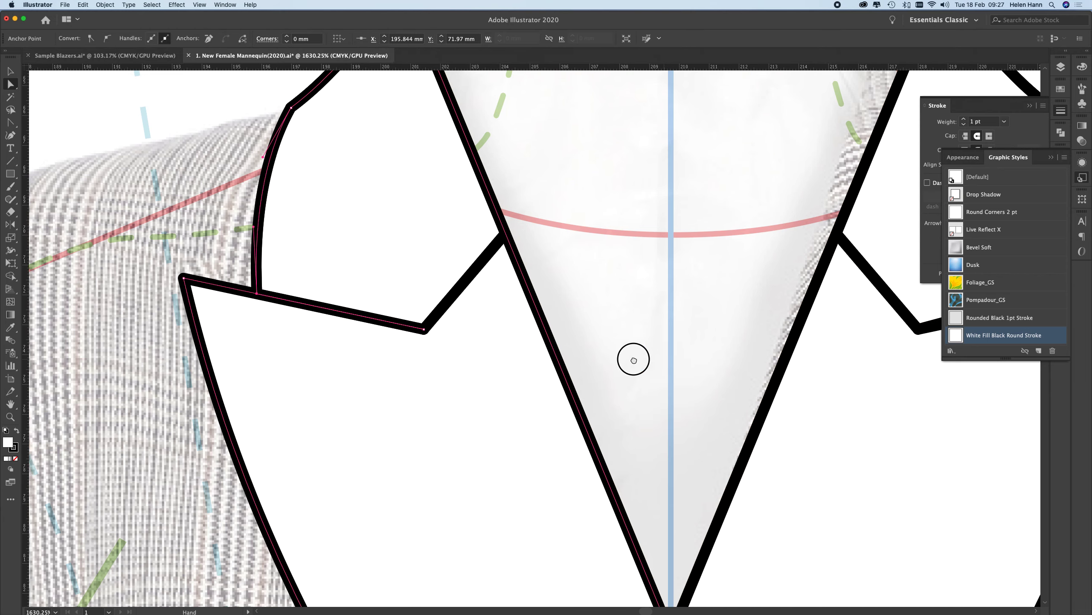
Lower the matching collar corner anchor on the right lapel to Y 71.97 mm and deselect the shape.
{"action": "left_click_drag", "start_coordinate": [631, 359], "coordinate": [121, 313]}
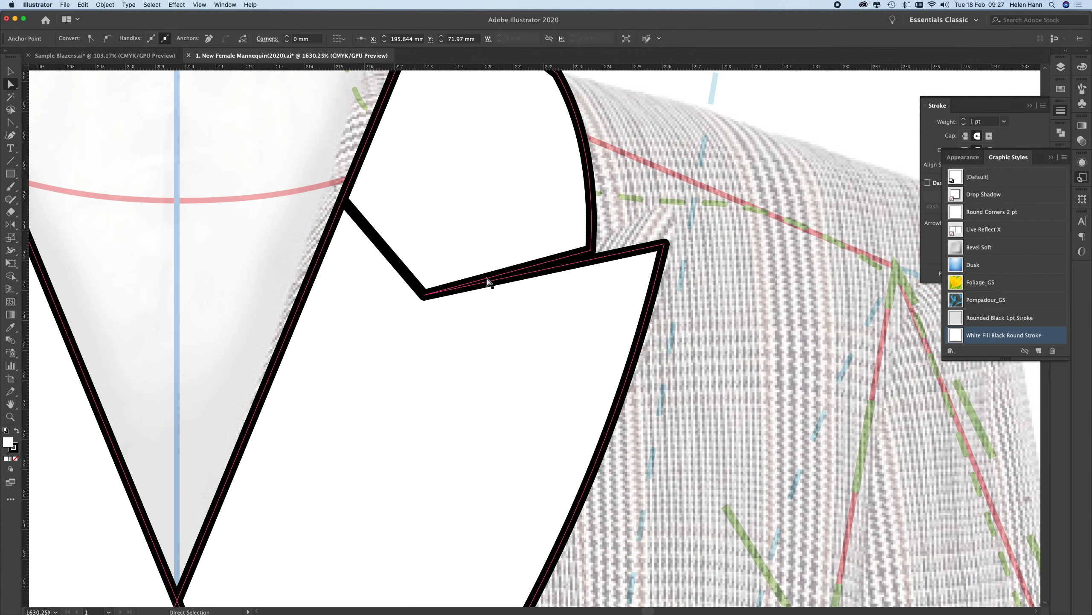
{"action": "left_click", "coordinate": [592, 254]}
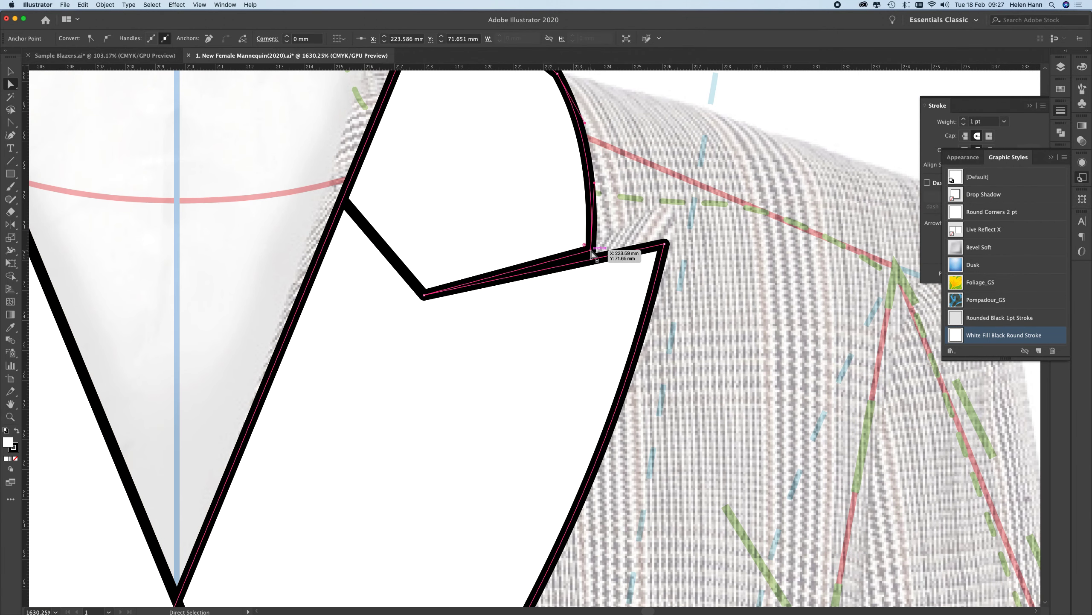
{"action": "left_click_drag", "start_coordinate": [592, 254], "coordinate": [592, 261]}
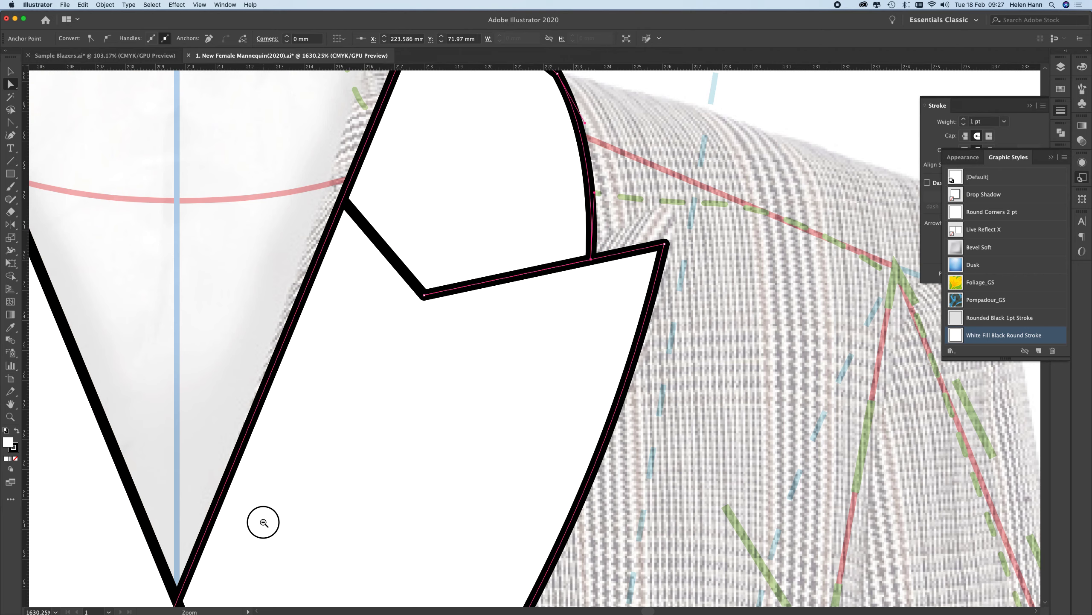
{"action": "left_click", "coordinate": [262, 520], "text": "alt"}
{"action": "left_click", "coordinate": [489, 356], "text": "alt"}
{"action": "left_click", "coordinate": [538, 310], "text": "alt"}
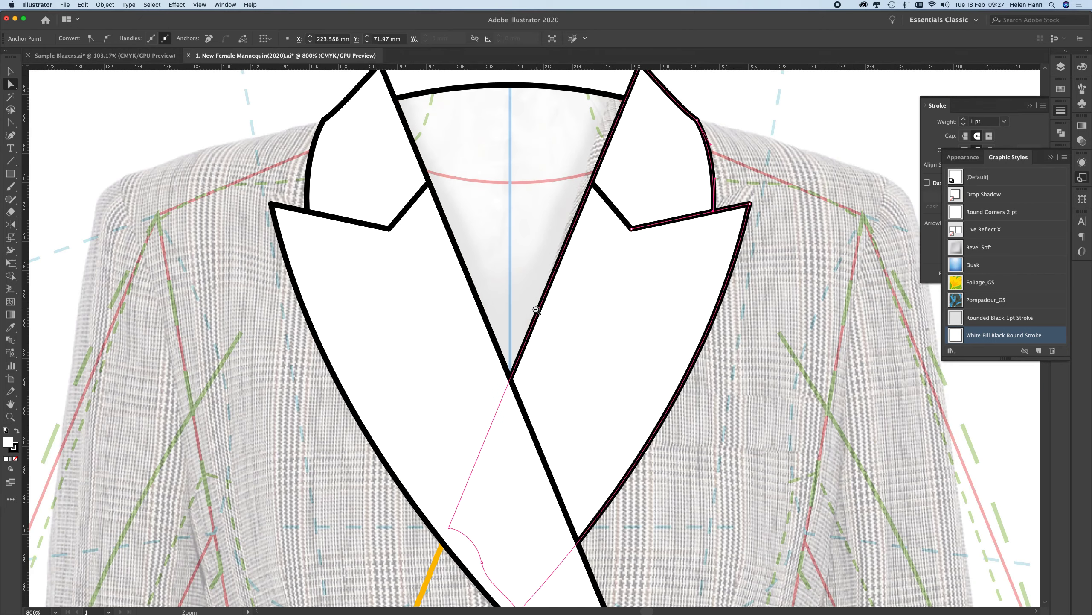
{"action": "left_click", "coordinate": [520, 352], "text": "alt"}
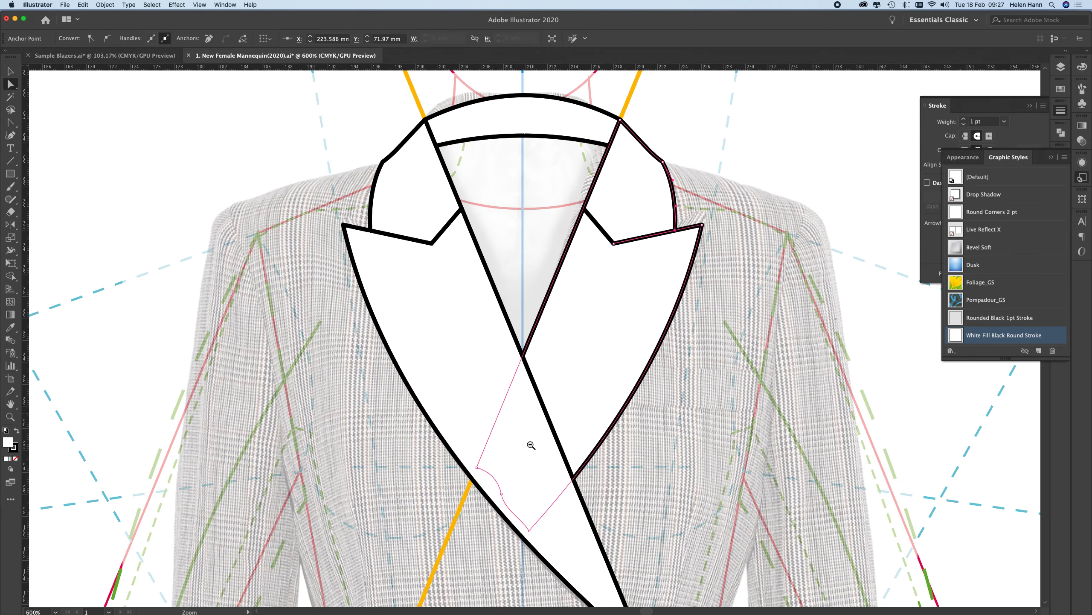
{"action": "left_click", "coordinate": [10, 71]}
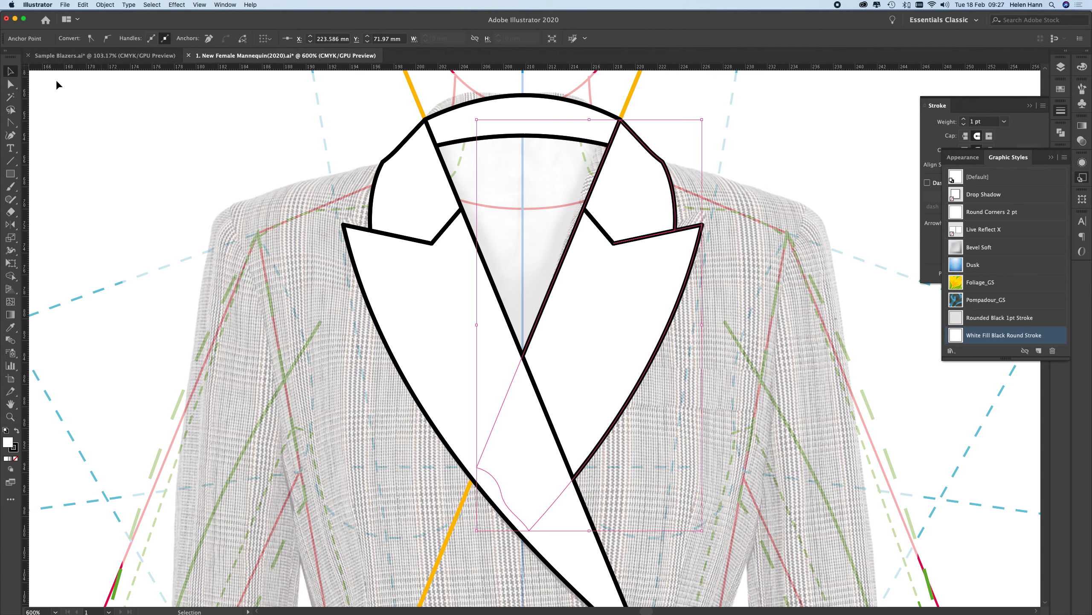
{"action": "left_click", "coordinate": [163, 269]}
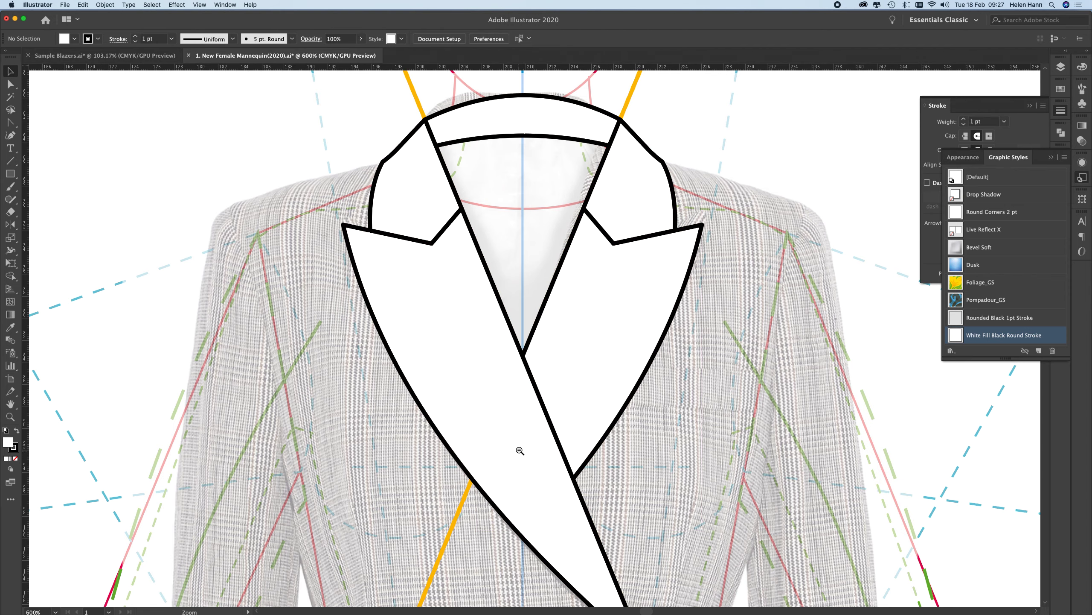
Close the graphic styles and stroke settings and add a new layer directly below the Lapel layer.
{"action": "key", "text": "super+minus"}
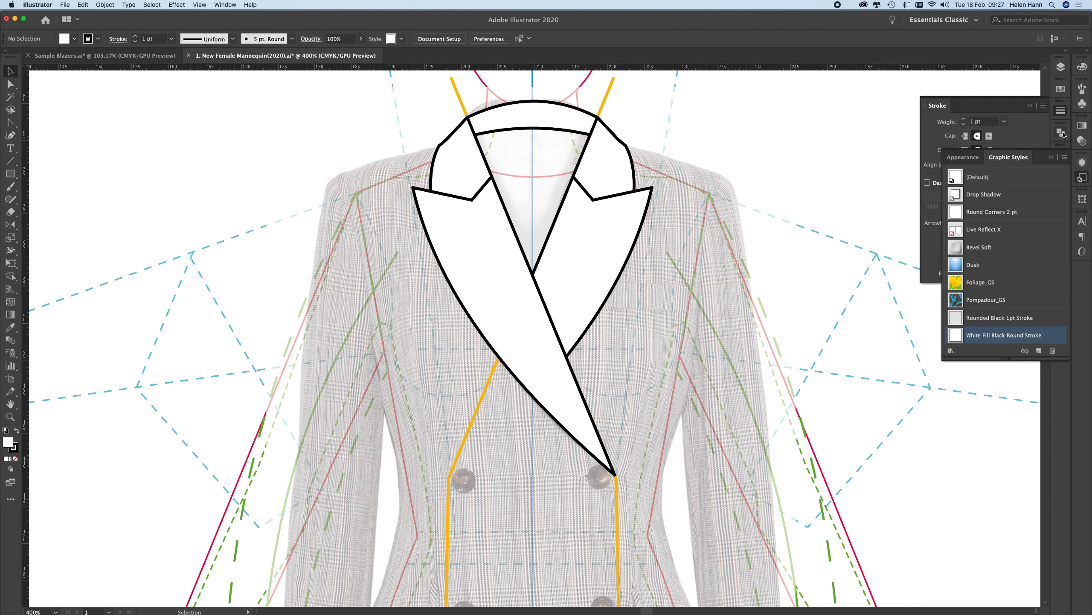
{"action": "left_click", "coordinate": [1011, 161]}
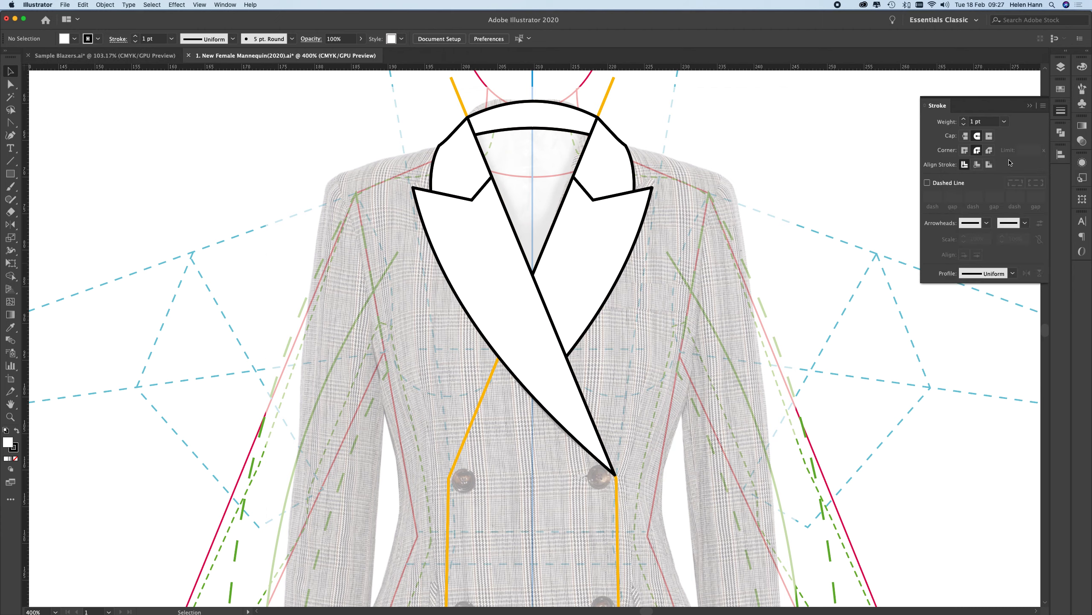
{"action": "left_click", "coordinate": [944, 109]}
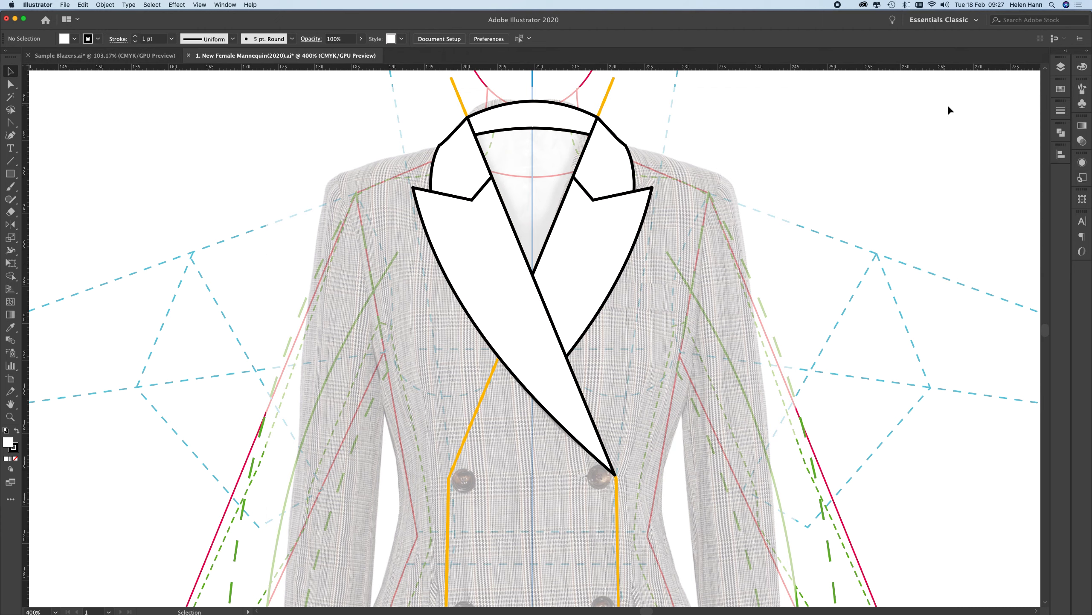
{"action": "left_click", "coordinate": [1061, 66]}
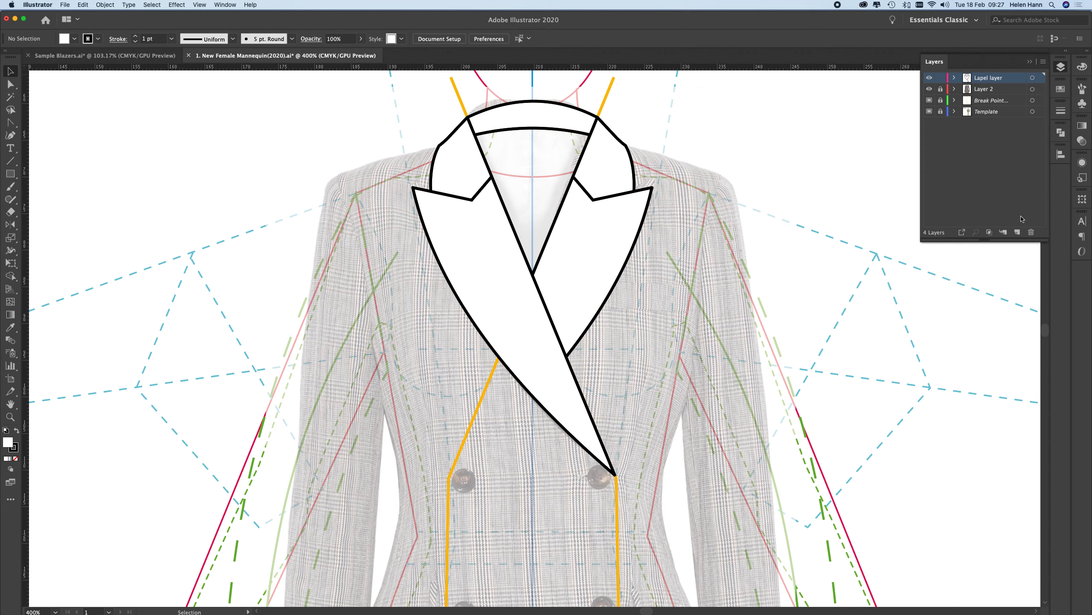
{"action": "left_click", "coordinate": [1018, 232]}
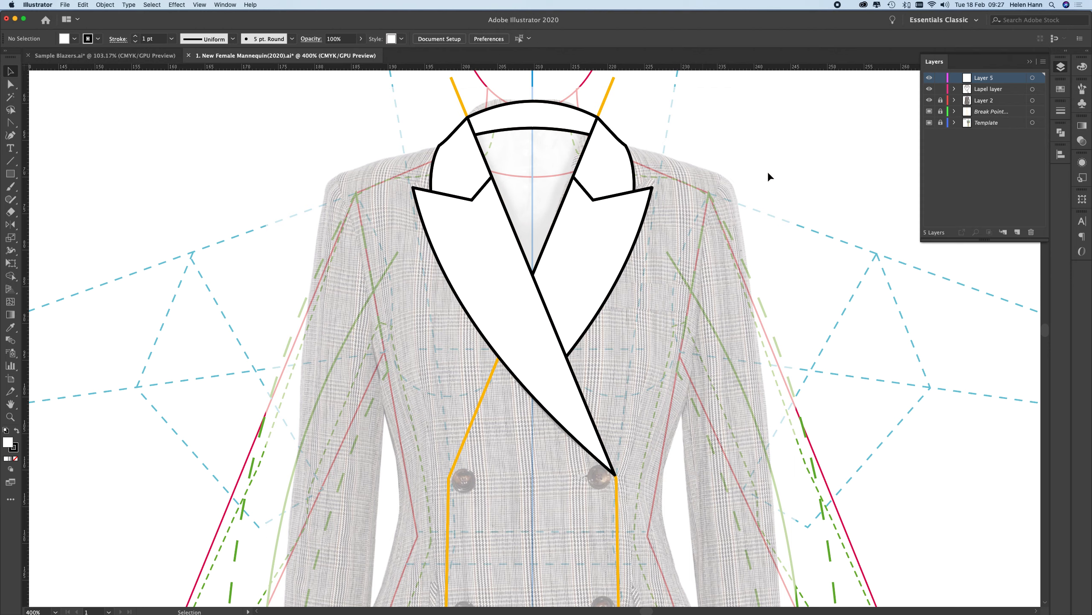
{"action": "left_click_drag", "start_coordinate": [1006, 79], "coordinate": [1005, 95]}
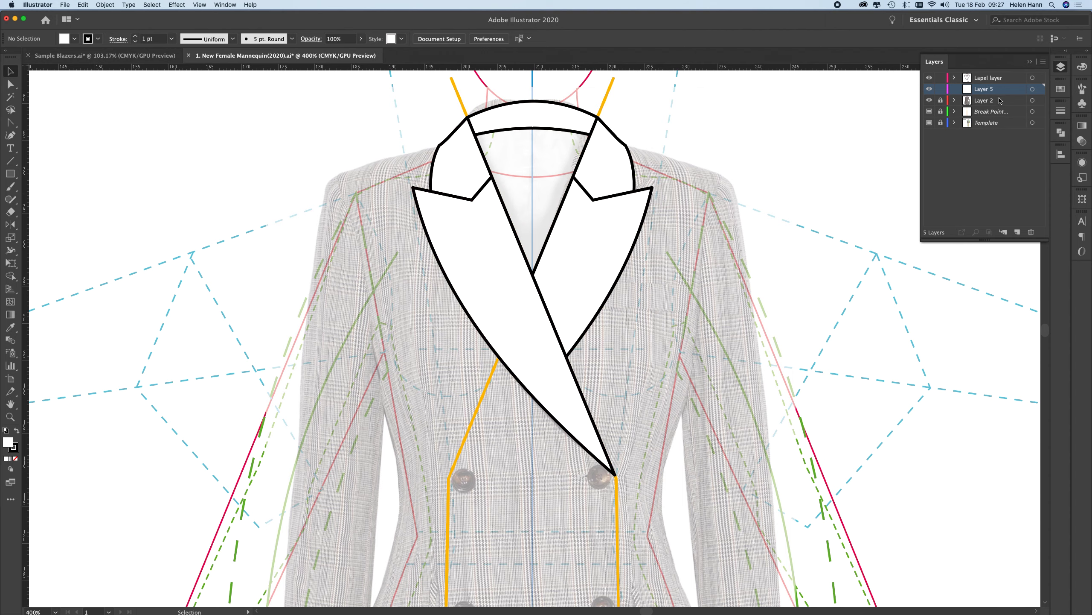
Choose the Pen tool and rename the new layer Jacket Front.
{"action": "scroll", "coordinate": [536, 390], "scroll_direction": "down", "scroll_amount": 3}
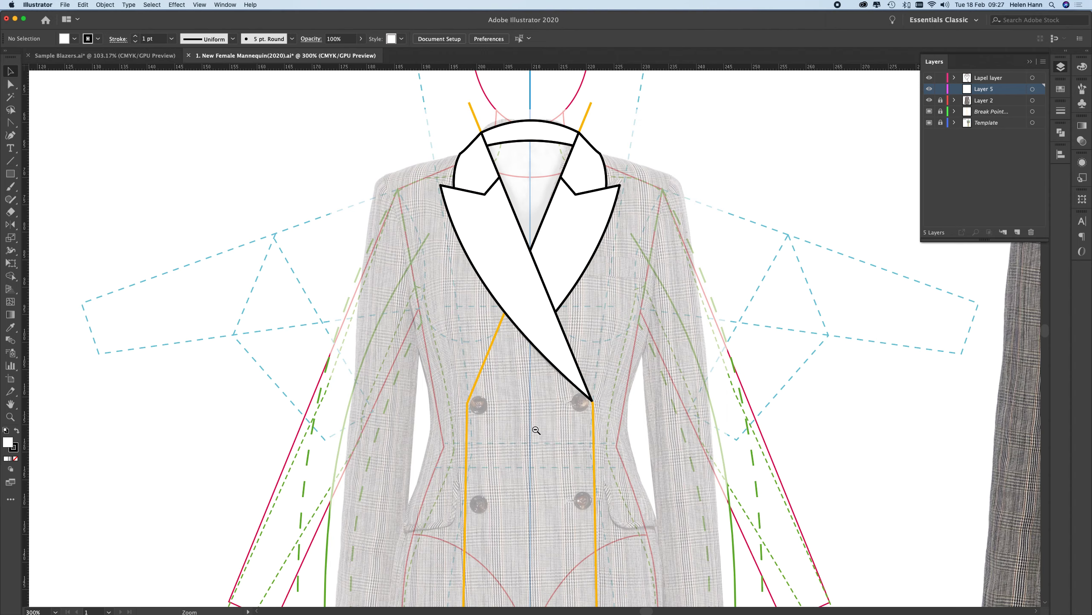
{"action": "left_click_drag", "start_coordinate": [548, 451], "coordinate": [482, 378]}
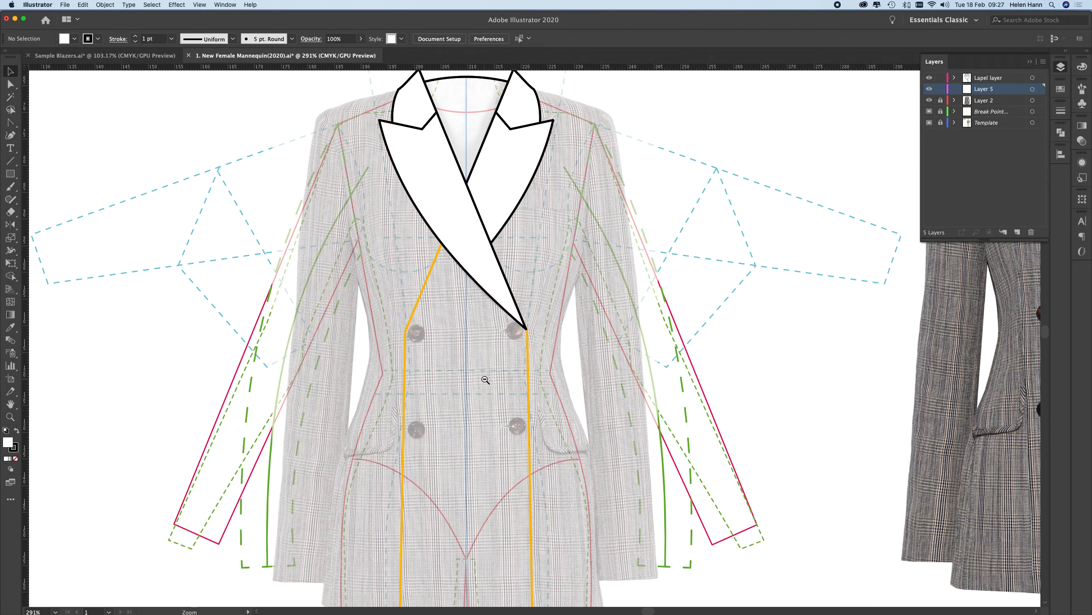
{"action": "scroll", "coordinate": [483, 377], "scroll_direction": "down", "scroll_amount": 1}
{"action": "left_click", "coordinate": [478, 382], "text": "alt"}
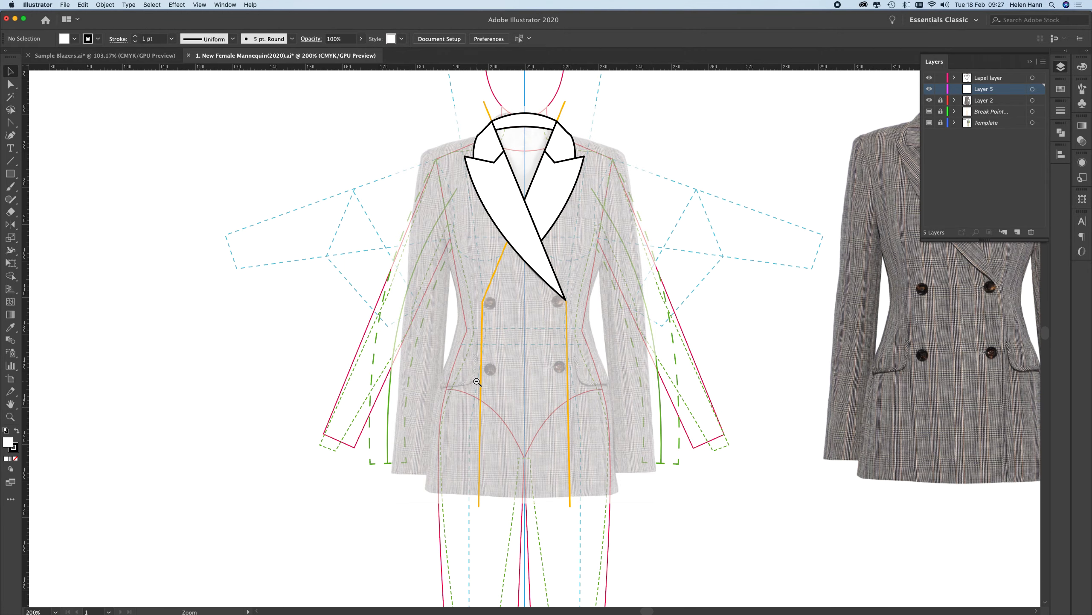
{"action": "left_click", "coordinate": [536, 320], "text": "alt"}
{"action": "left_click_drag", "start_coordinate": [511, 314], "coordinate": [521, 340]}
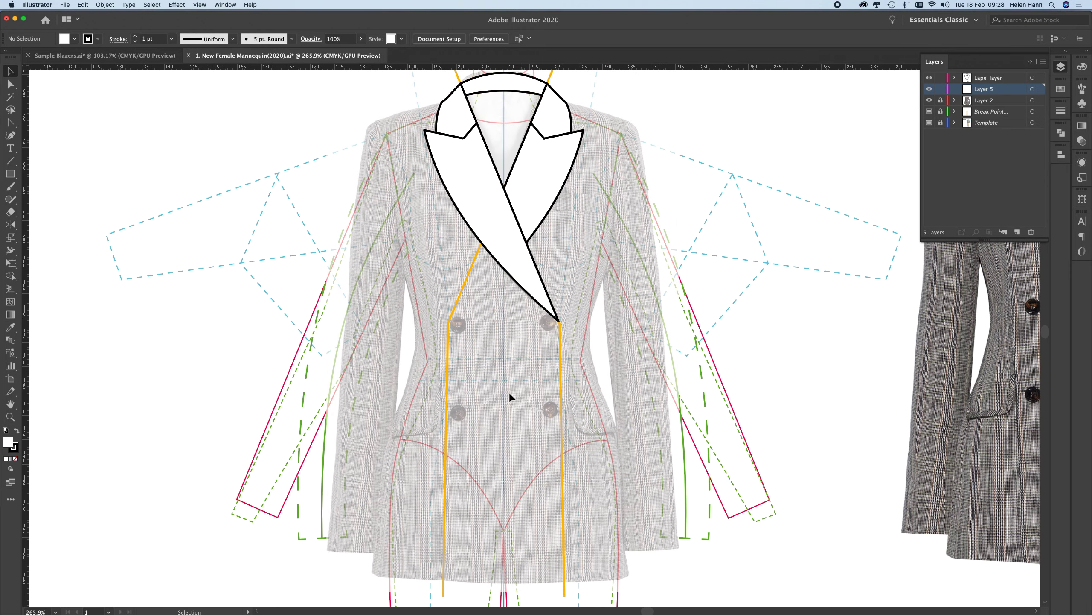
{"action": "left_click", "coordinate": [11, 84]}
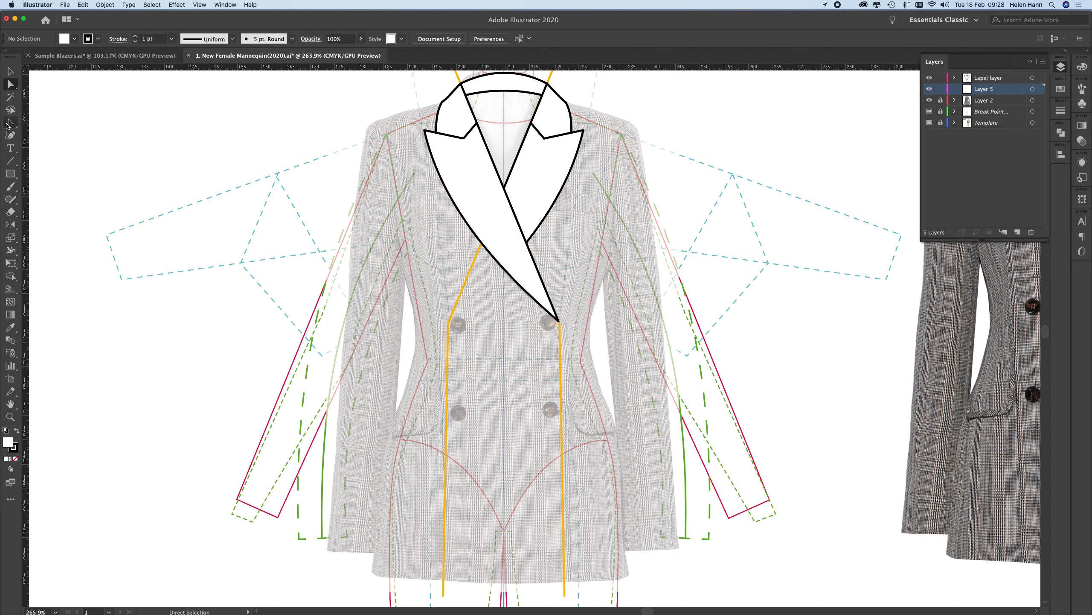
{"action": "left_click_drag", "start_coordinate": [7, 125], "coordinate": [38, 125]}
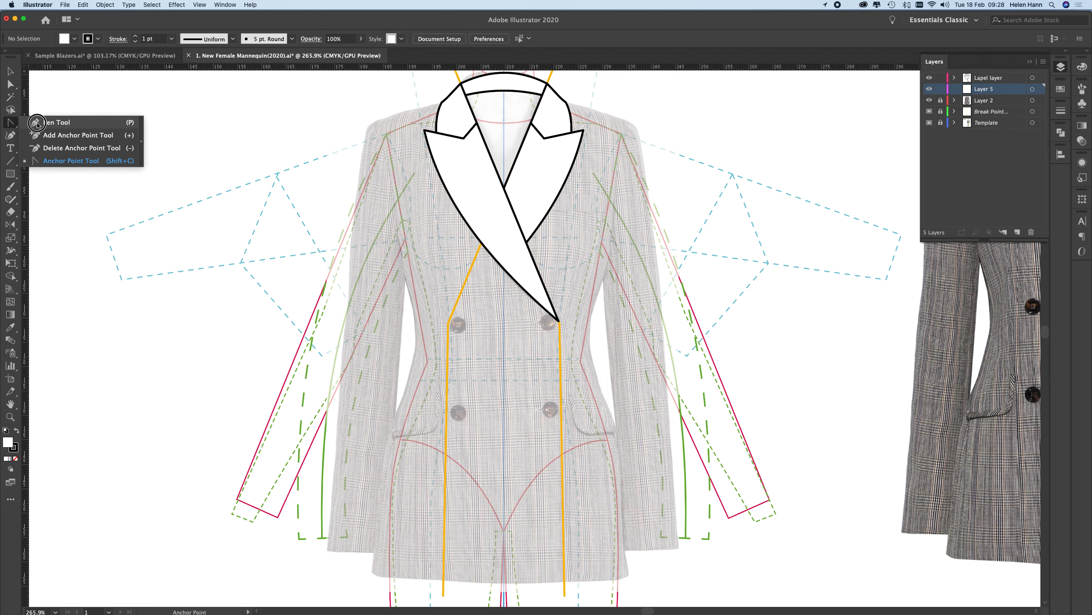
{"action": "left_click_drag", "start_coordinate": [37, 125], "coordinate": [38, 124]}
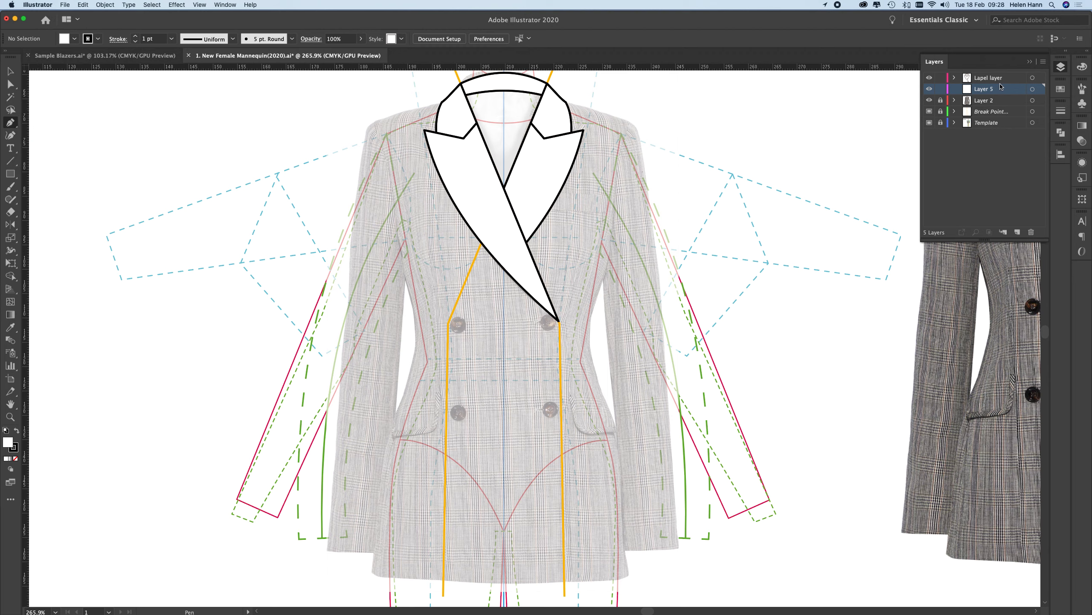
{"action": "double_click", "coordinate": [984, 89]}
{"action": "key", "text": "BackSpace"}
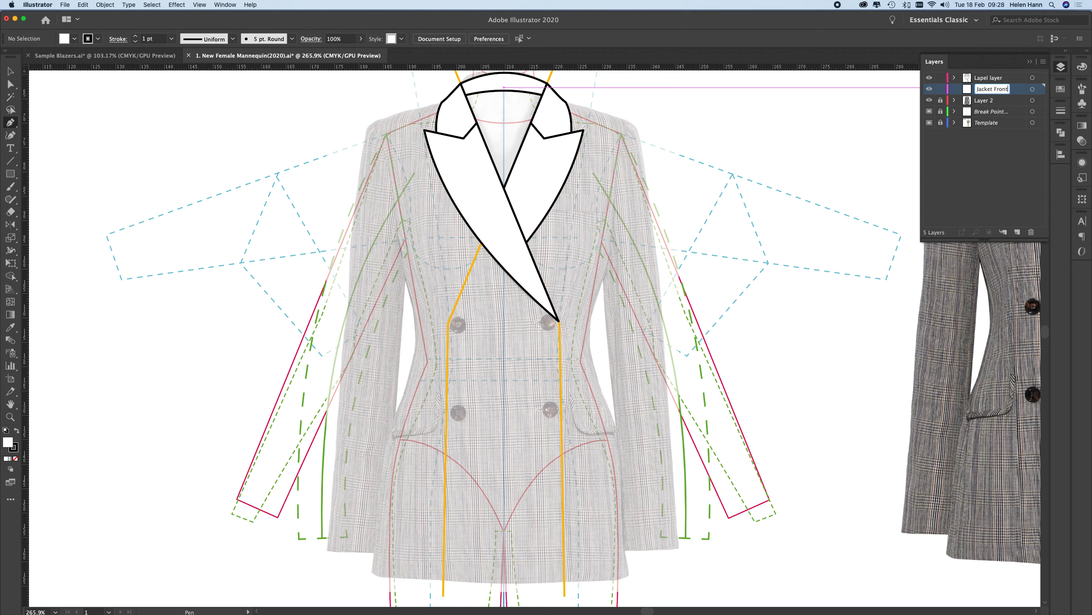
{"action": "key", "text": "Return"}
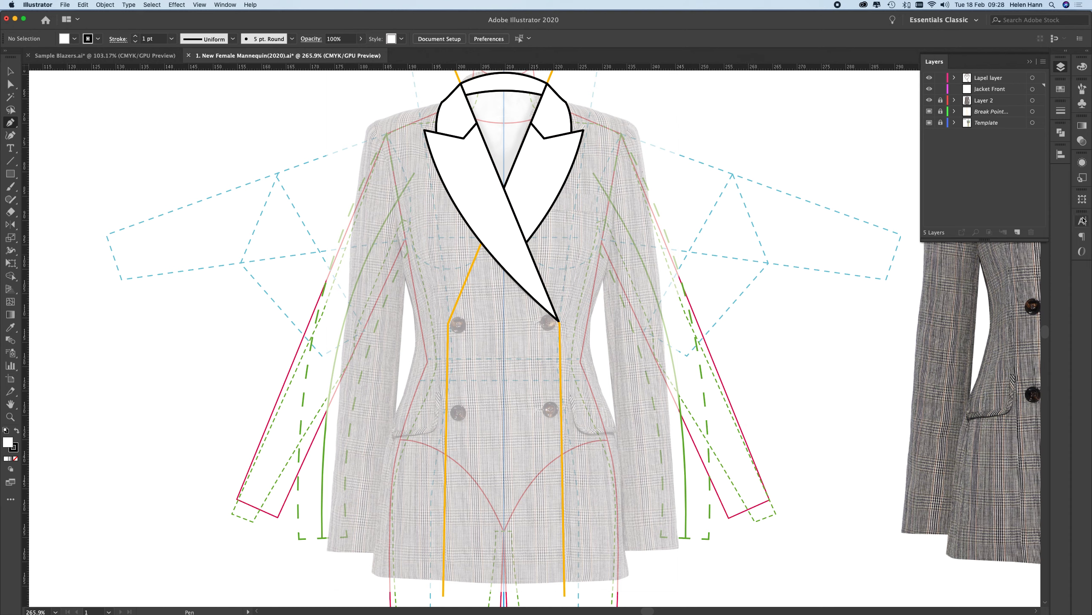
Draw a closed straight-sided jacket front in the Rounded Black 1pt Stroke style, from hem and break point to neck, left shoulder, underarm and side hem.
{"action": "left_click", "coordinate": [1083, 178]}
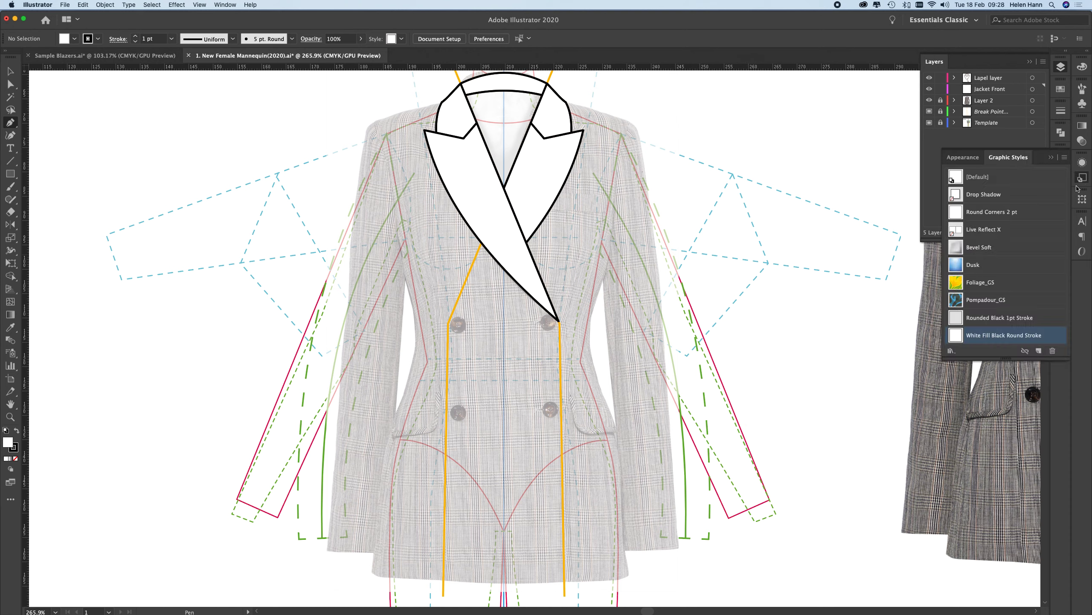
{"action": "left_click", "coordinate": [1008, 319]}
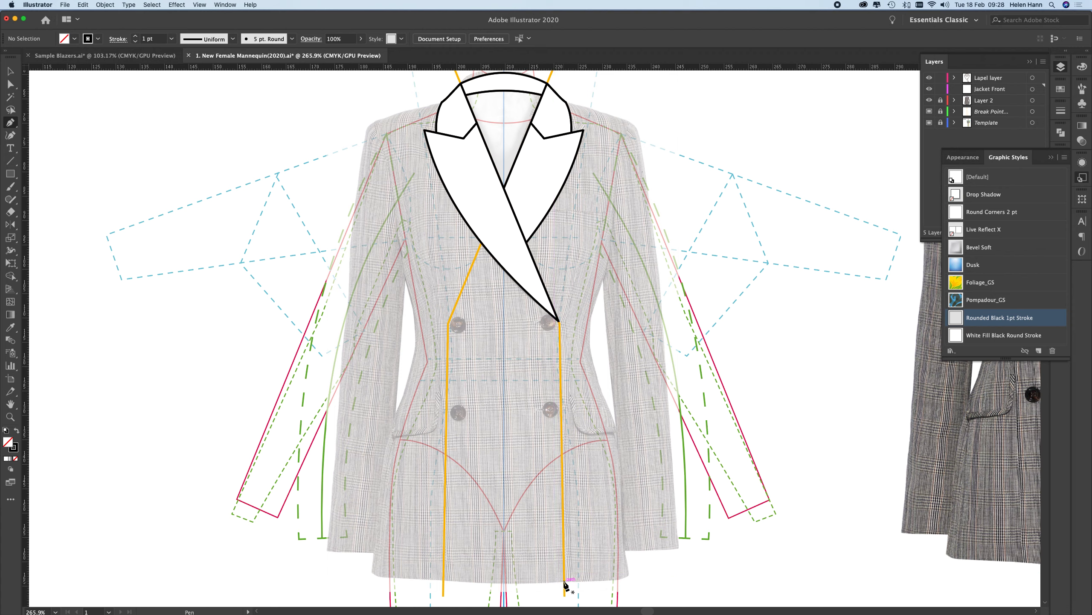
{"action": "left_click", "coordinate": [564, 580]}
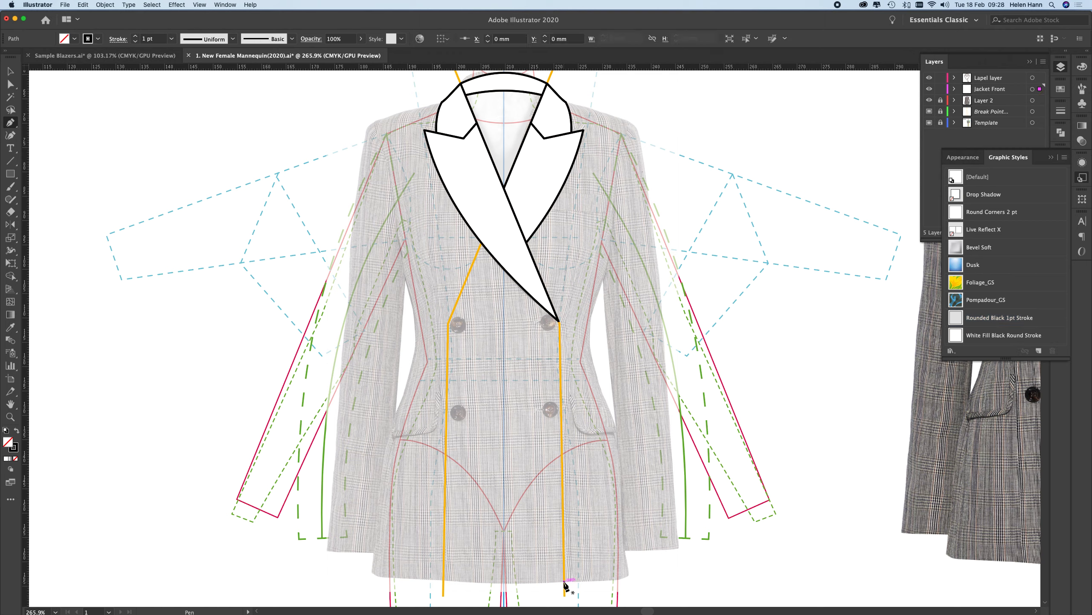
{"action": "left_click", "coordinate": [559, 321]}
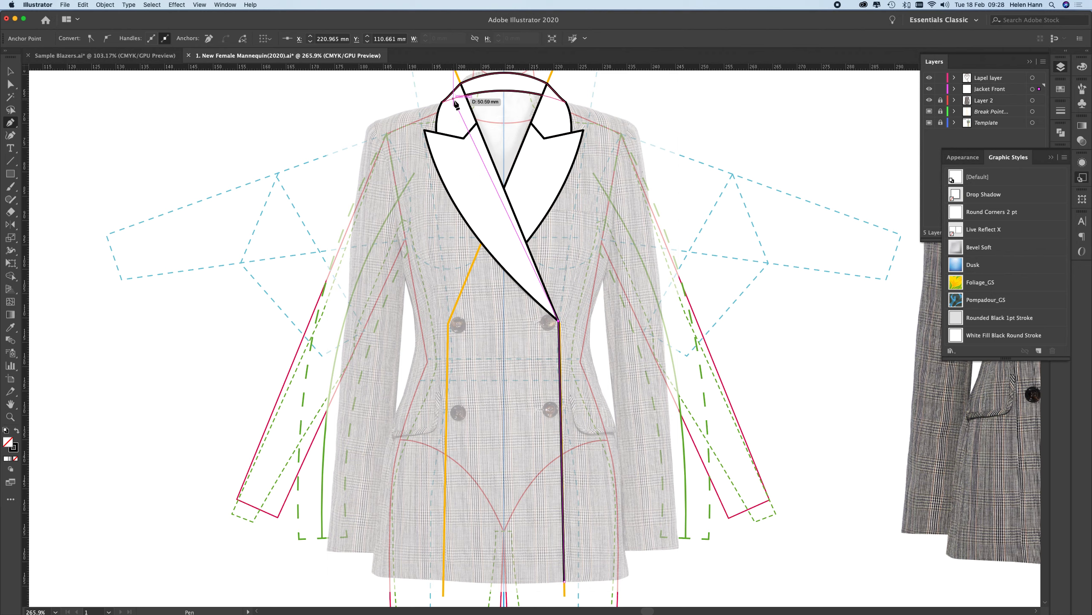
{"action": "left_click", "coordinate": [453, 99]}
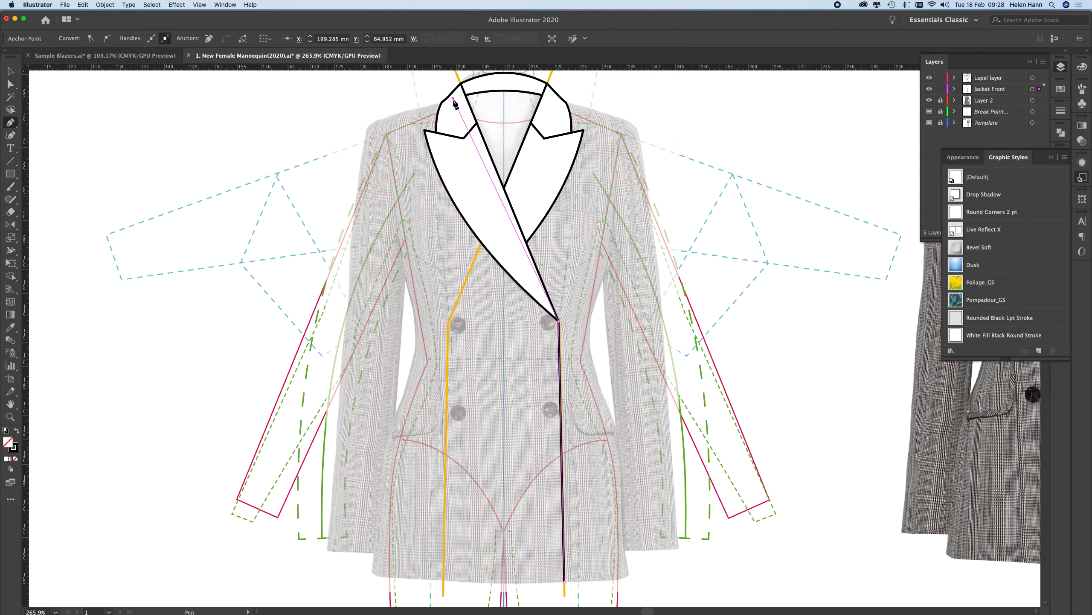
{"action": "left_click", "coordinate": [371, 123]}
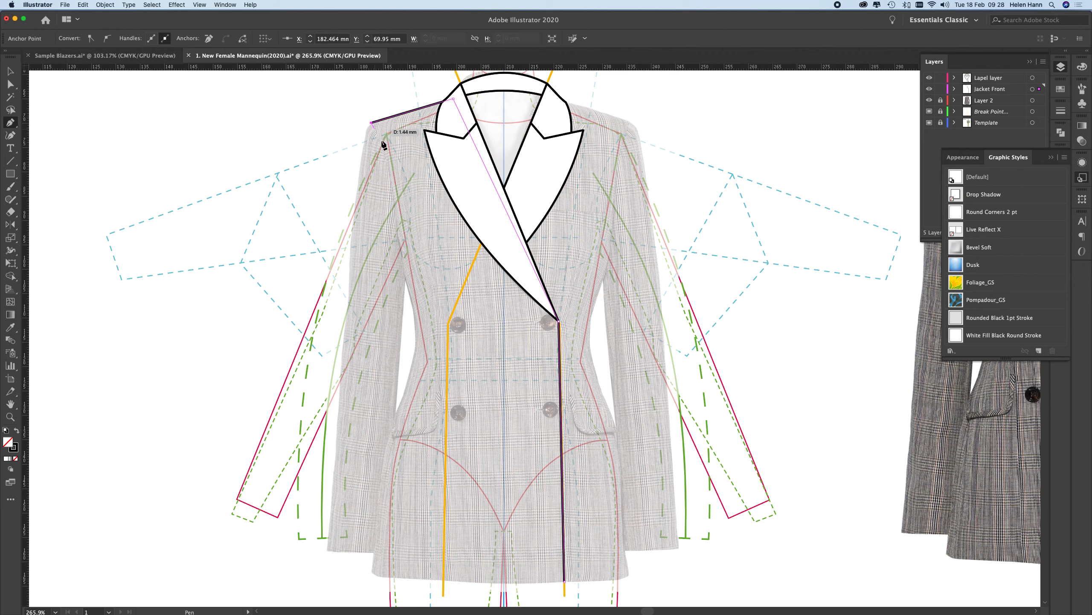
{"action": "left_click", "coordinate": [405, 280]}
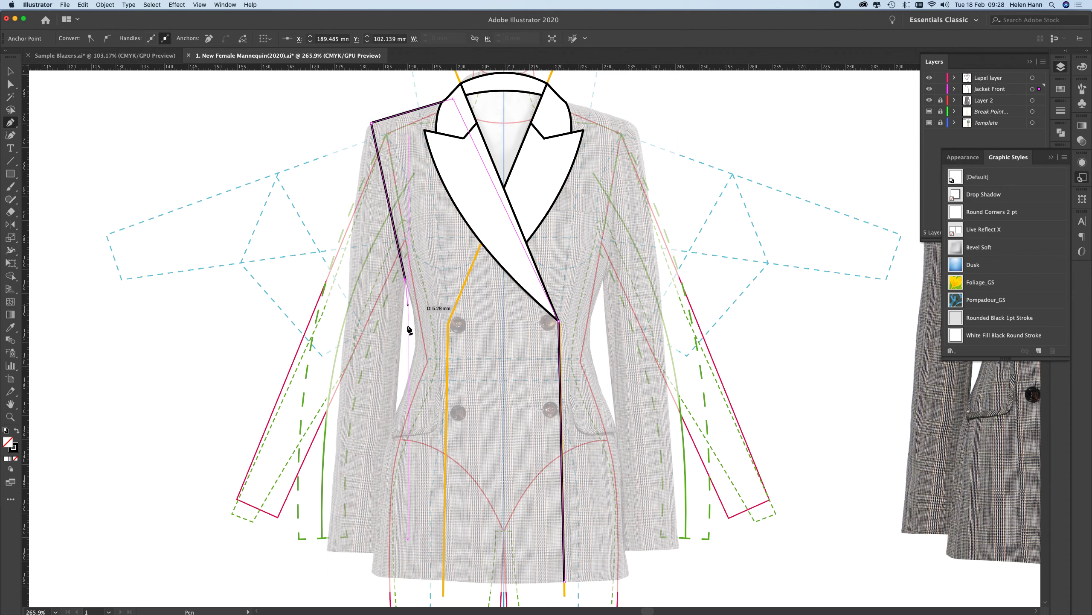
{"action": "left_click", "coordinate": [371, 573]}
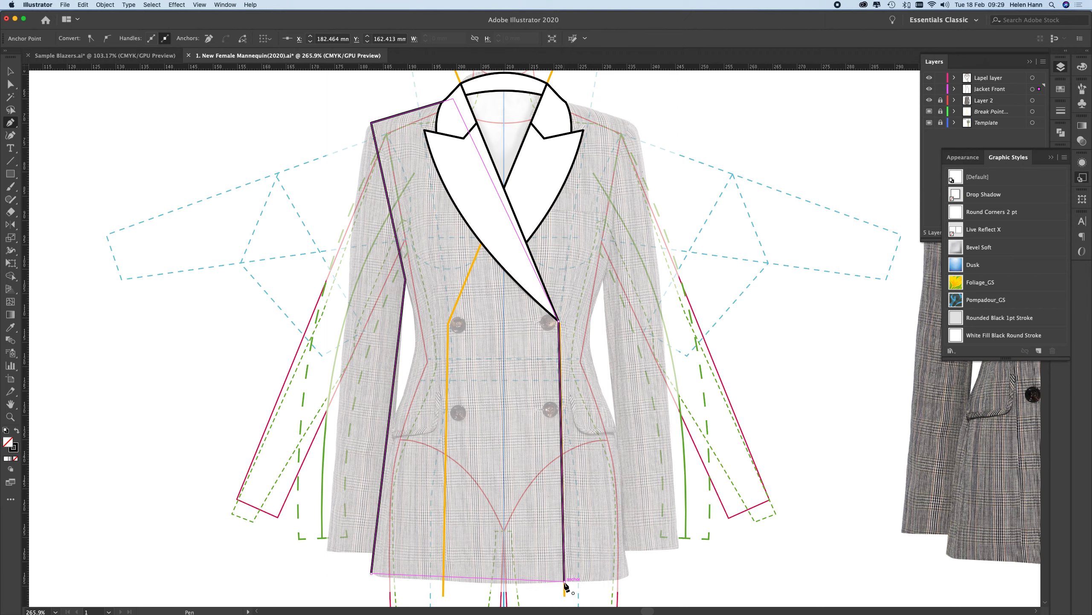
{"action": "left_click", "coordinate": [565, 580]}
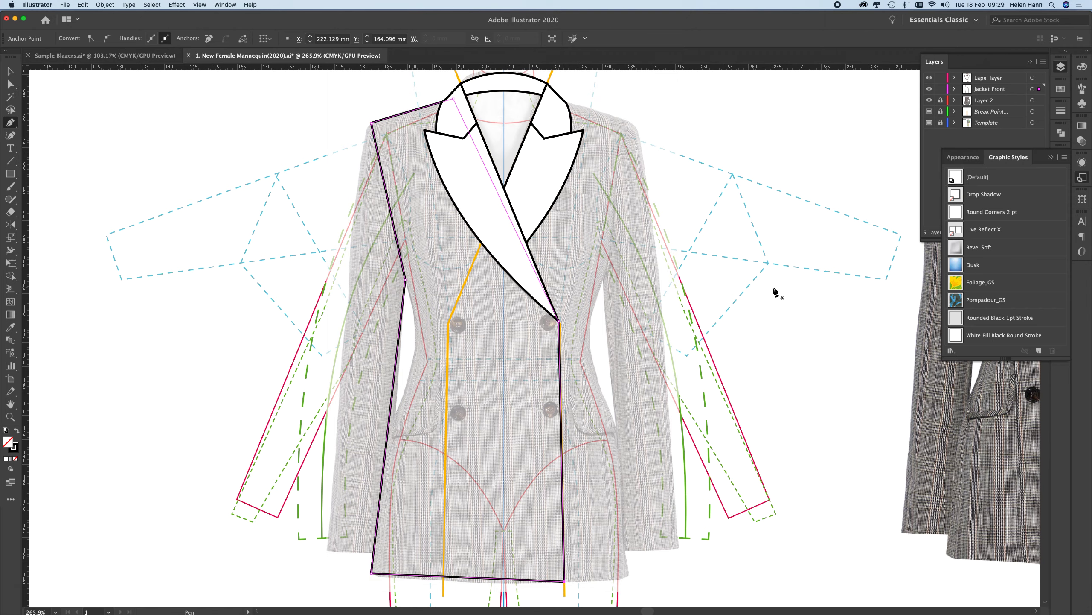
Curve the jacket front's armhole, waist and hip segments to follow the blazer photo, using the Anchor Point tool.
{"action": "key", "text": "a"}
{"action": "left_click_drag", "start_coordinate": [8, 121], "coordinate": [44, 162]}
{"action": "left_click_drag", "start_coordinate": [379, 164], "coordinate": [384, 163]}
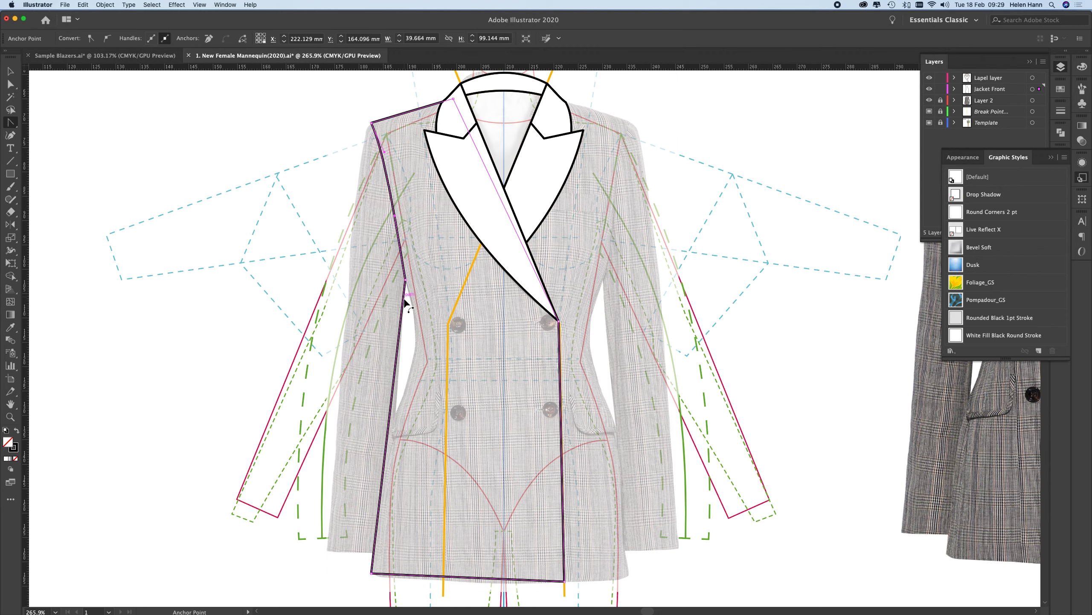
{"action": "left_click_drag", "start_coordinate": [404, 308], "coordinate": [416, 330]}
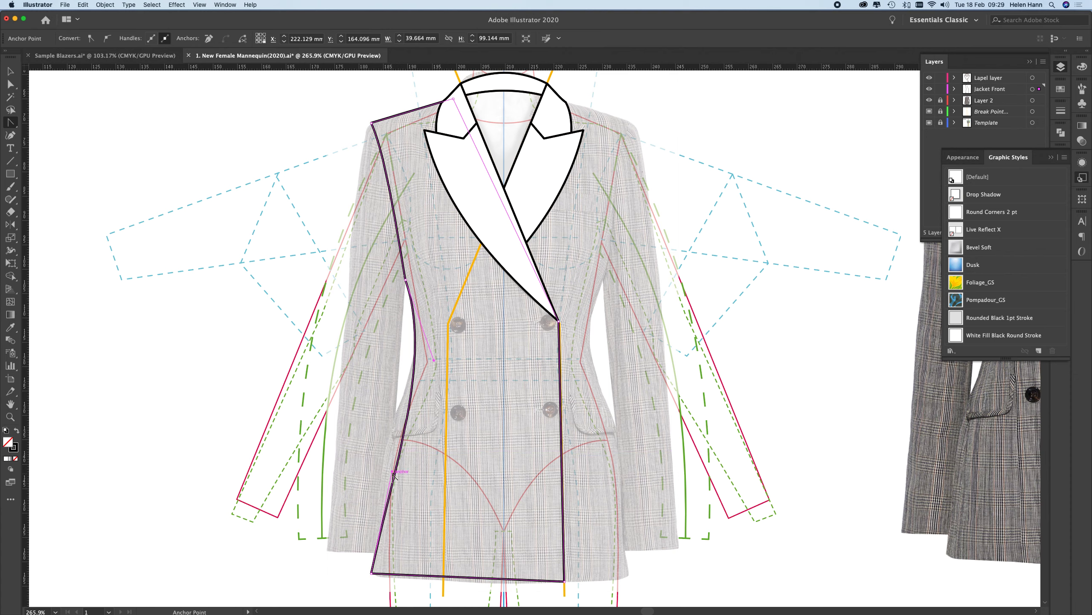
{"action": "left_click_drag", "start_coordinate": [394, 472], "coordinate": [370, 462]}
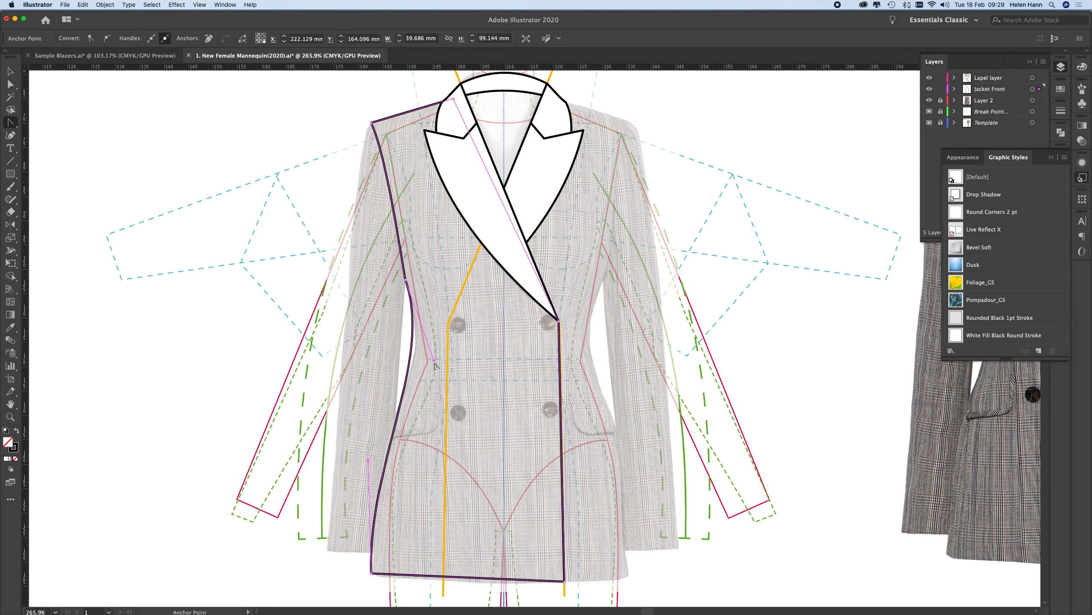
Refine the side seam's direction handles to deepen the waist curve and round the hip.
{"action": "left_click_drag", "start_coordinate": [435, 360], "coordinate": [441, 363]}
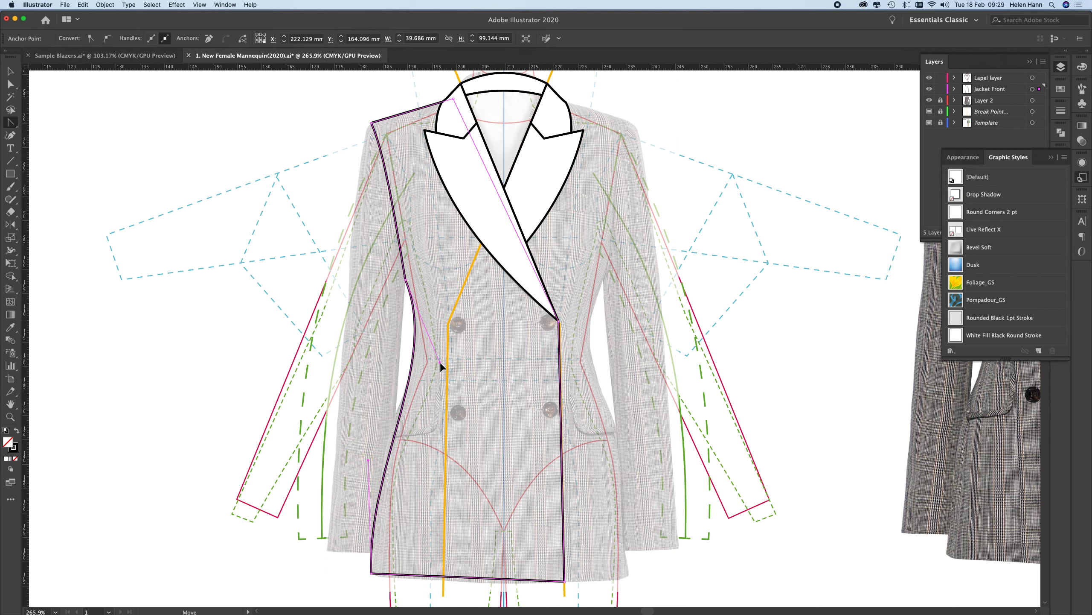
{"action": "left_click", "coordinate": [366, 460]}
{"action": "left_click_drag", "start_coordinate": [366, 459], "coordinate": [362, 454]}
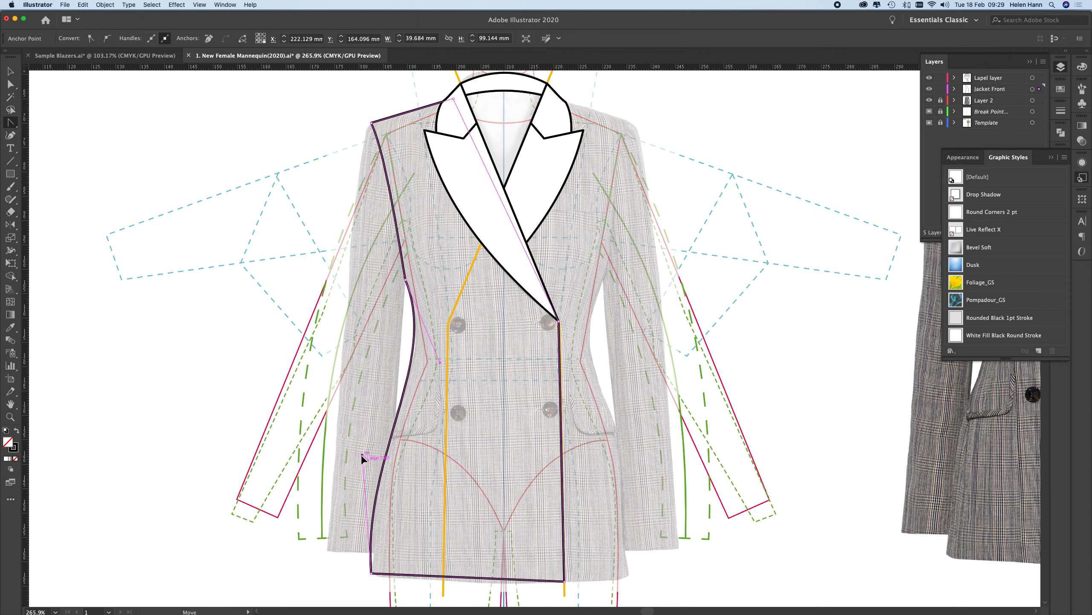
{"action": "left_click_drag", "start_coordinate": [423, 283], "coordinate": [411, 293]}
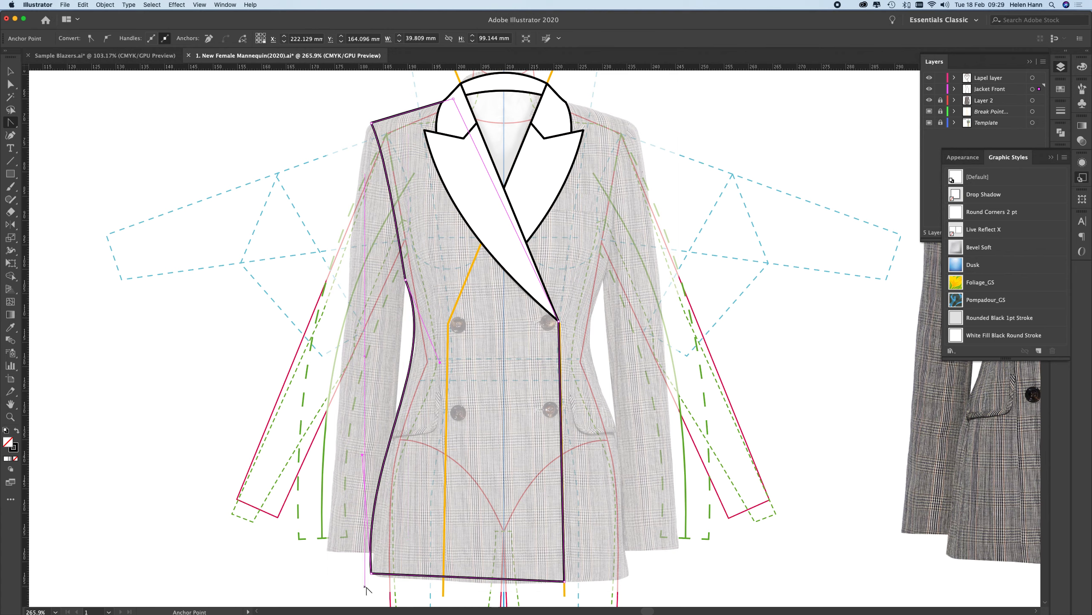
Bow the jacket front's hem slightly downward and apply the White Fill Black Round Stroke graphic style.
{"action": "left_click", "coordinate": [470, 577]}
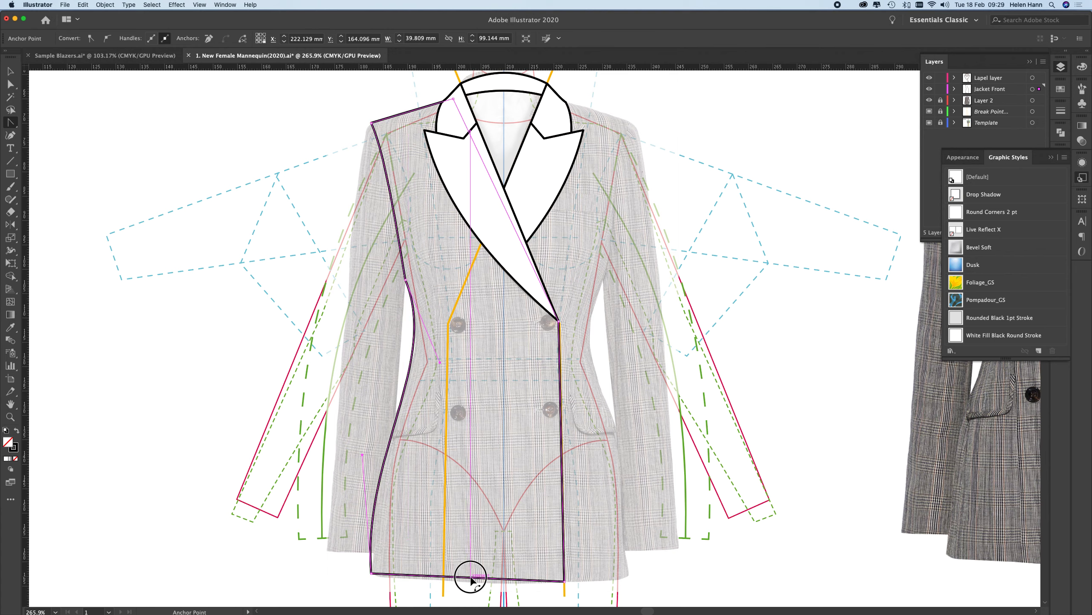
{"action": "left_click_drag", "start_coordinate": [471, 578], "coordinate": [471, 584]}
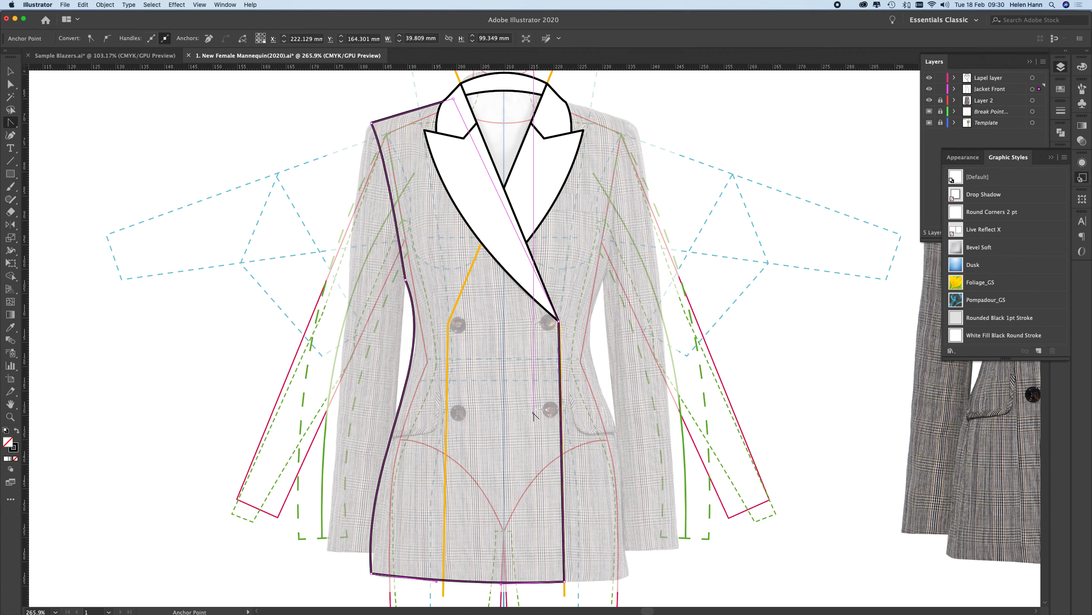
{"action": "left_click", "coordinate": [1006, 336]}
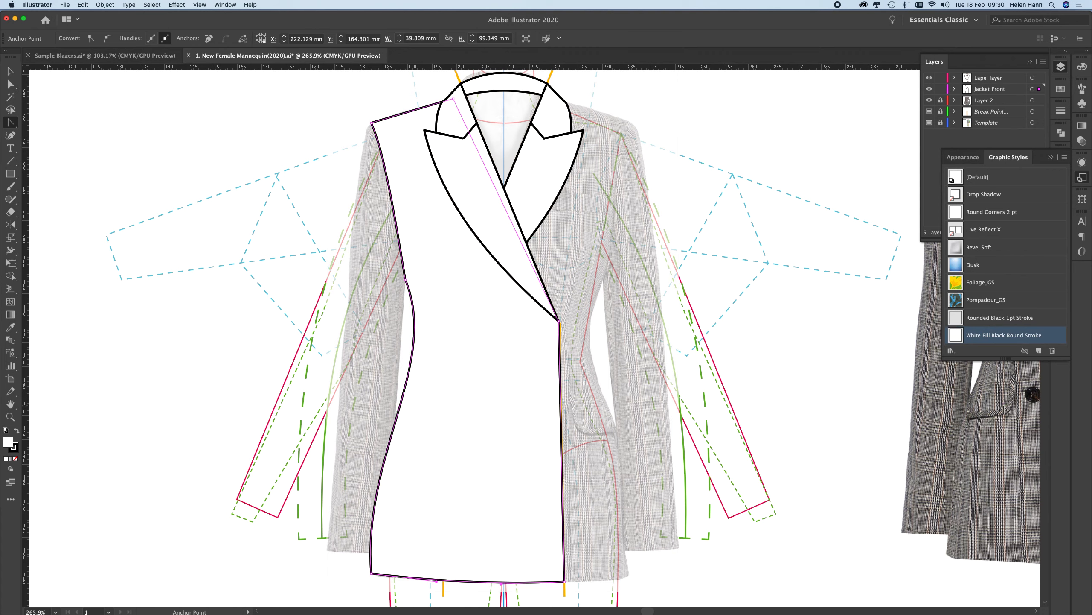
Reflect a copy of the jacket front across the vertical axis at the centre front line.
{"action": "key", "text": "v"}
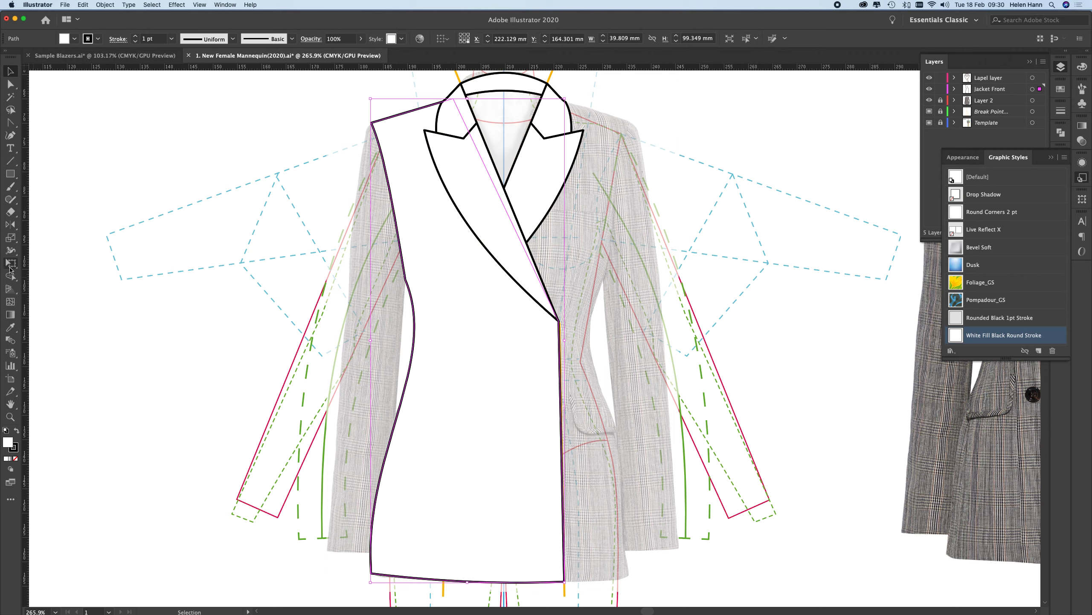
{"action": "left_click", "coordinate": [10, 224]}
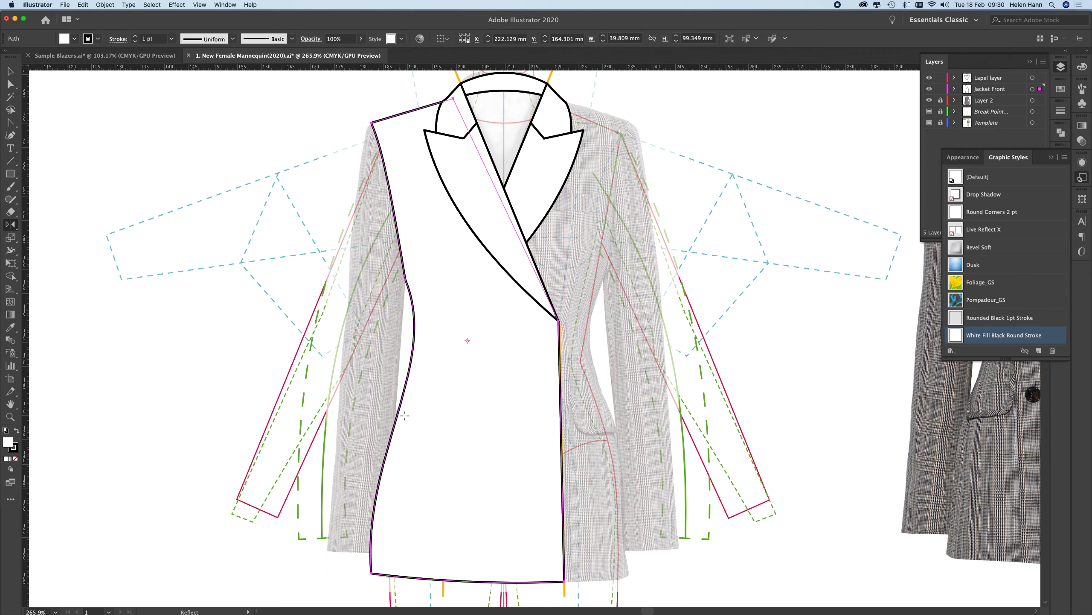
{"action": "left_click", "coordinate": [504, 134], "text": "alt"}
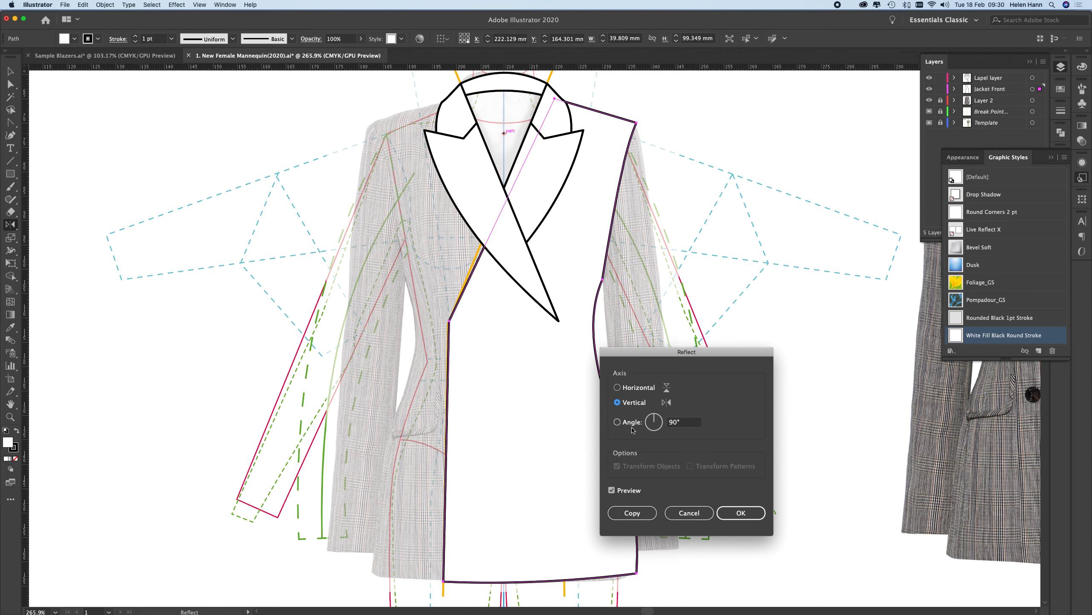
{"action": "left_click", "coordinate": [635, 513]}
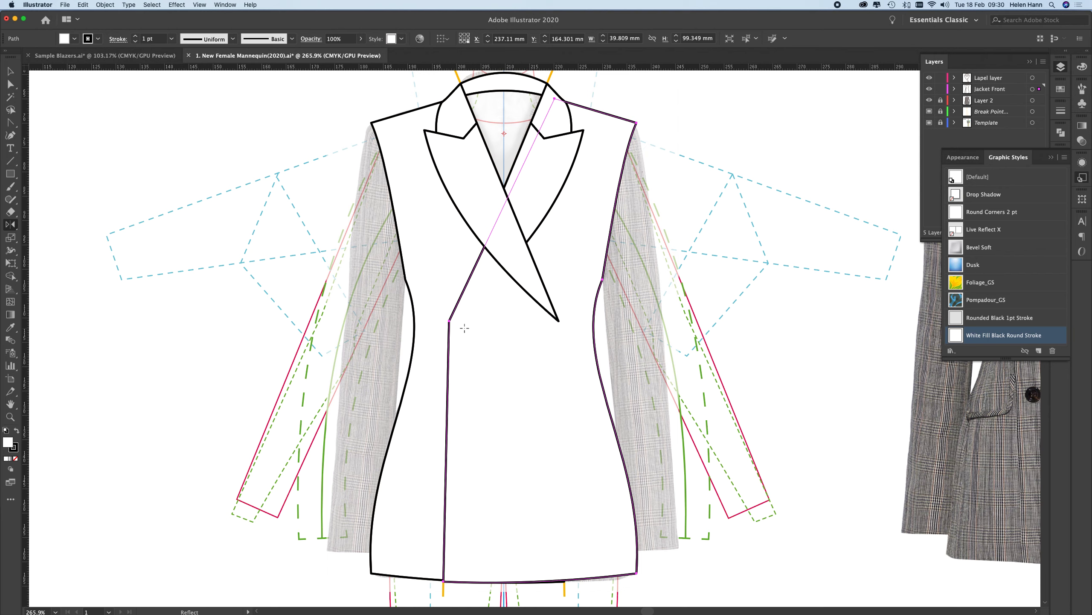
{"action": "key", "text": "v"}
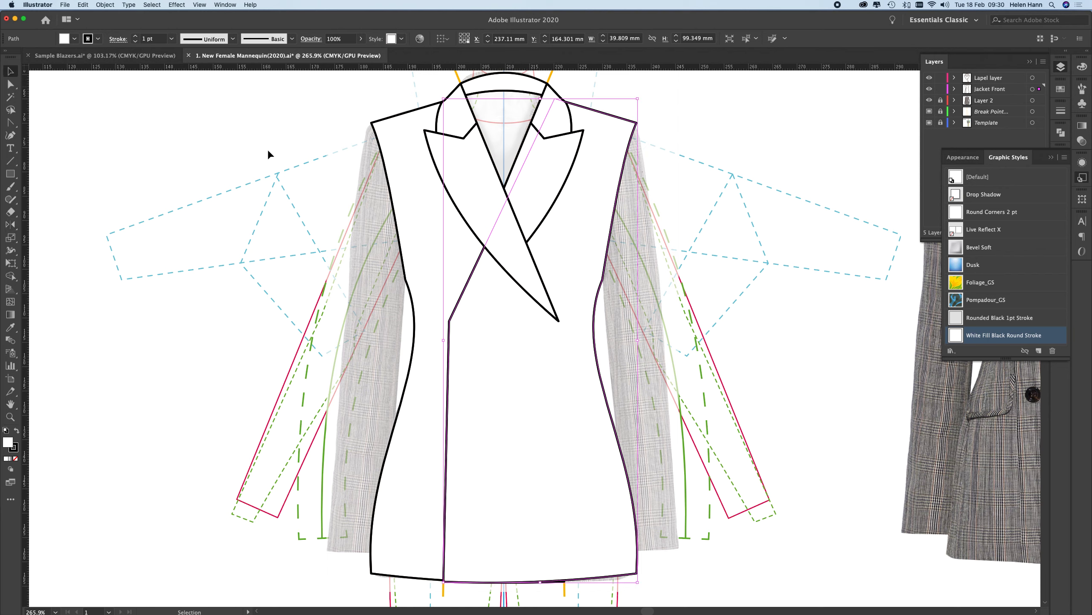
Bring the original left jacket front to the front so it overlaps the mirrored one, and deselect it.
{"action": "left_click", "coordinate": [416, 242]}
{"action": "right_click", "coordinate": [416, 241]}
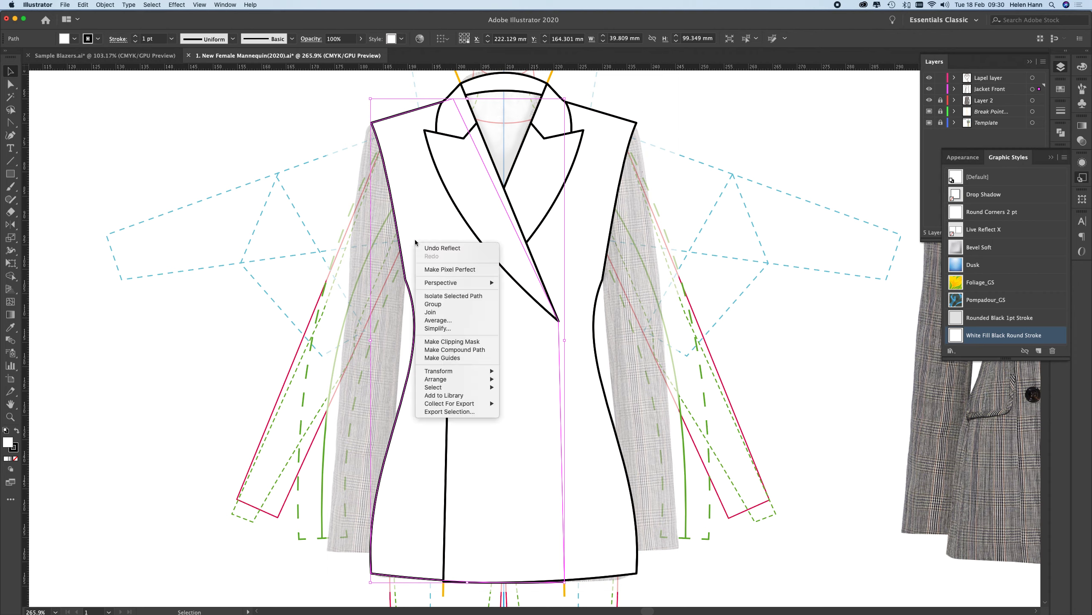
{"action": "mouse_move", "coordinate": [444, 379]}
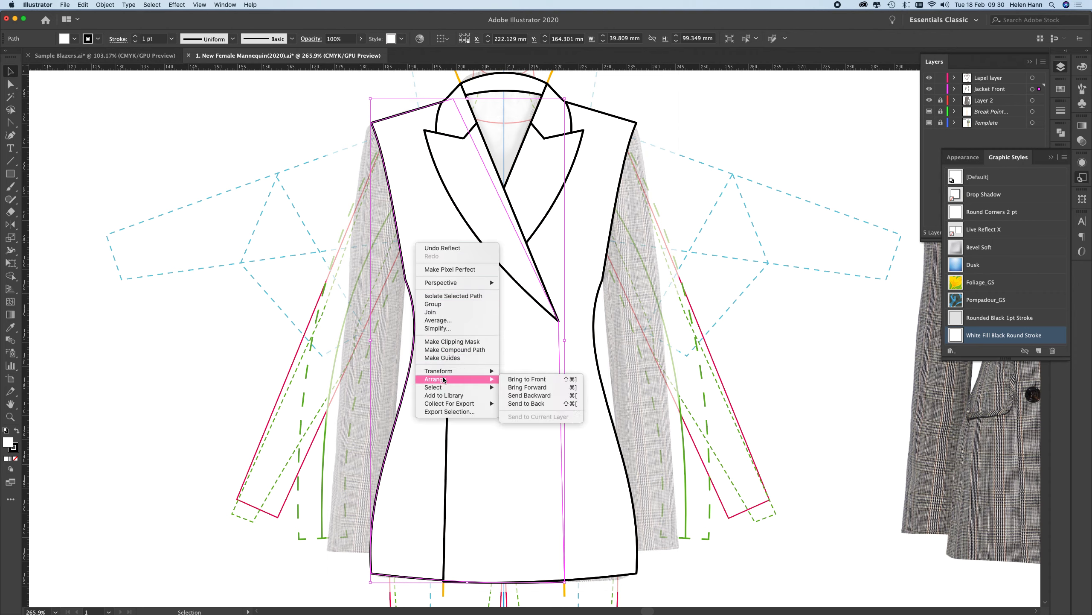
{"action": "left_click", "coordinate": [531, 379]}
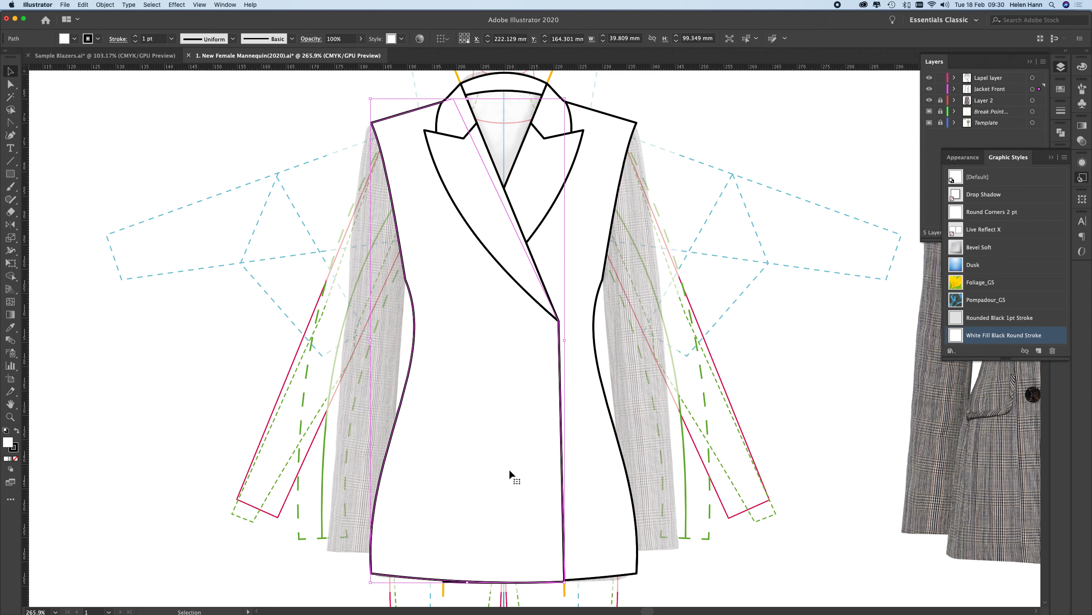
{"action": "left_click", "coordinate": [106, 143]}
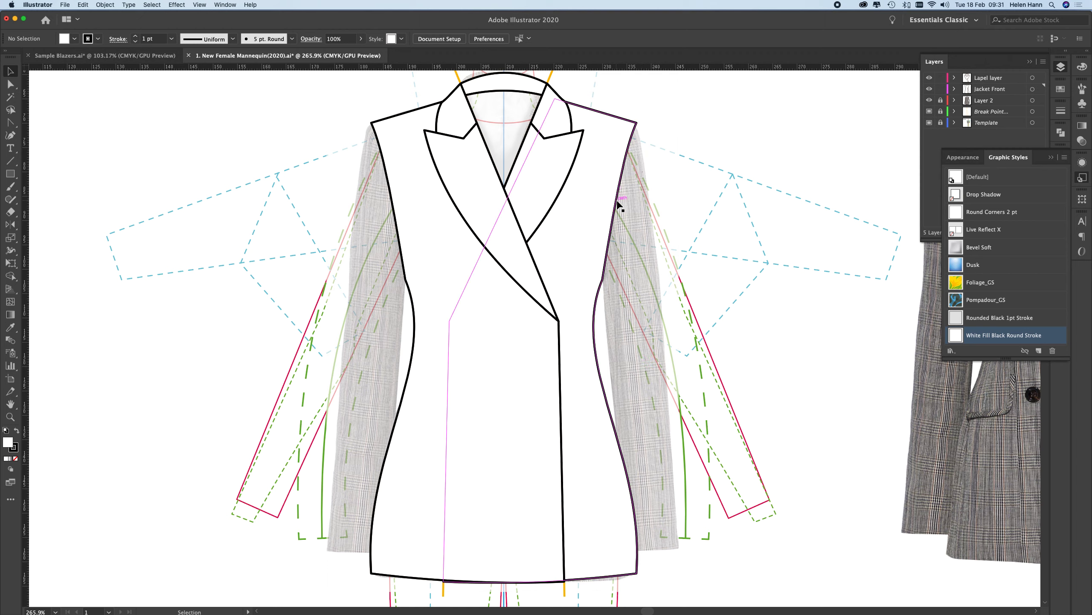
Copy only the armhole segment of the right jacket front, paste it in back and isolate the pasted path.
{"action": "left_click", "coordinate": [10, 85]}
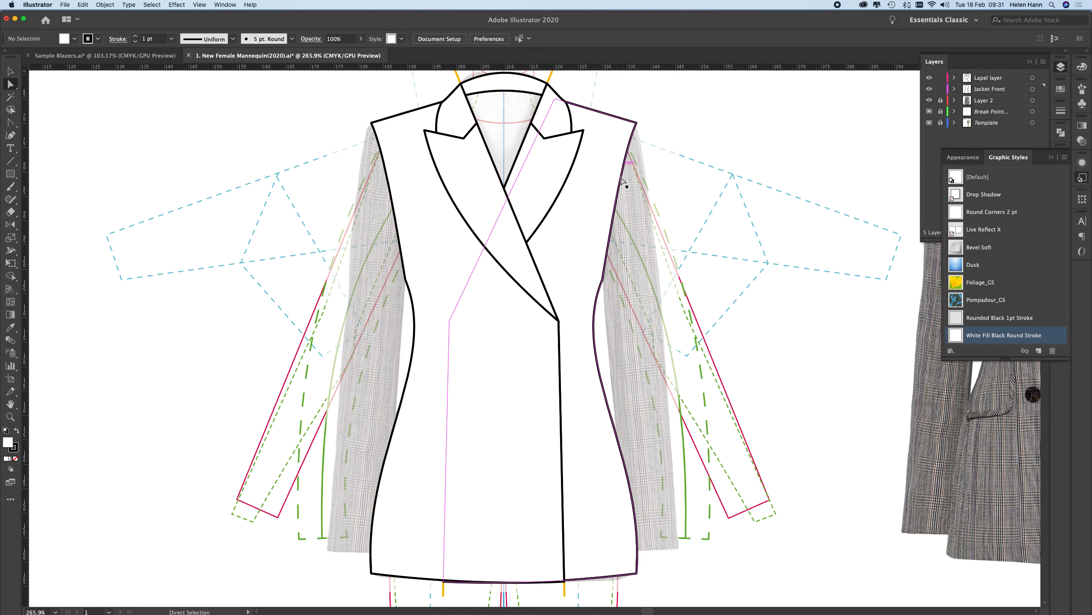
{"action": "left_click", "coordinate": [616, 208]}
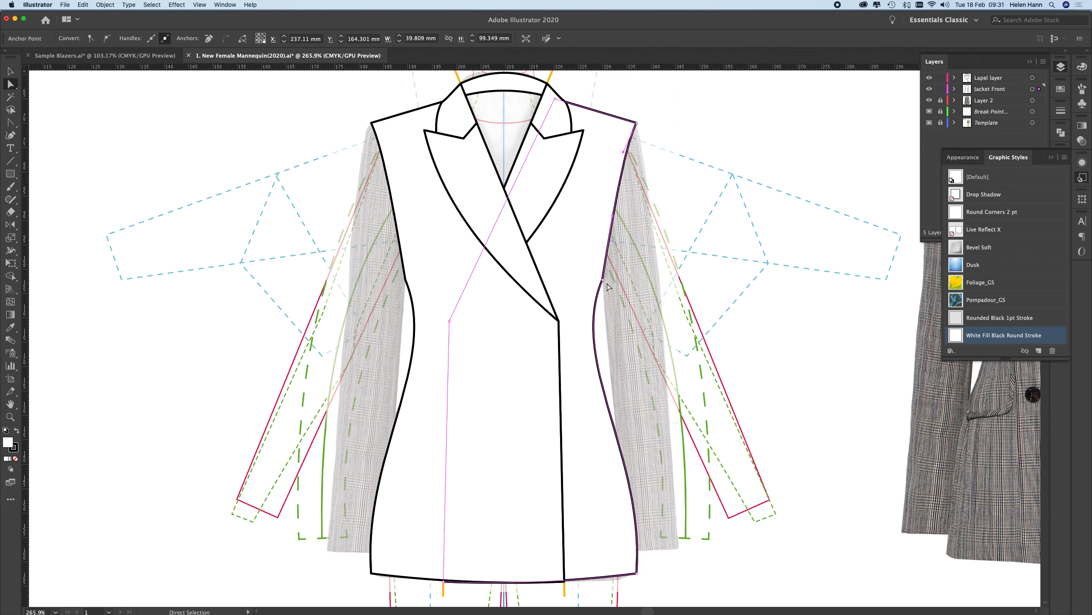
{"action": "left_click", "coordinate": [83, 5]}
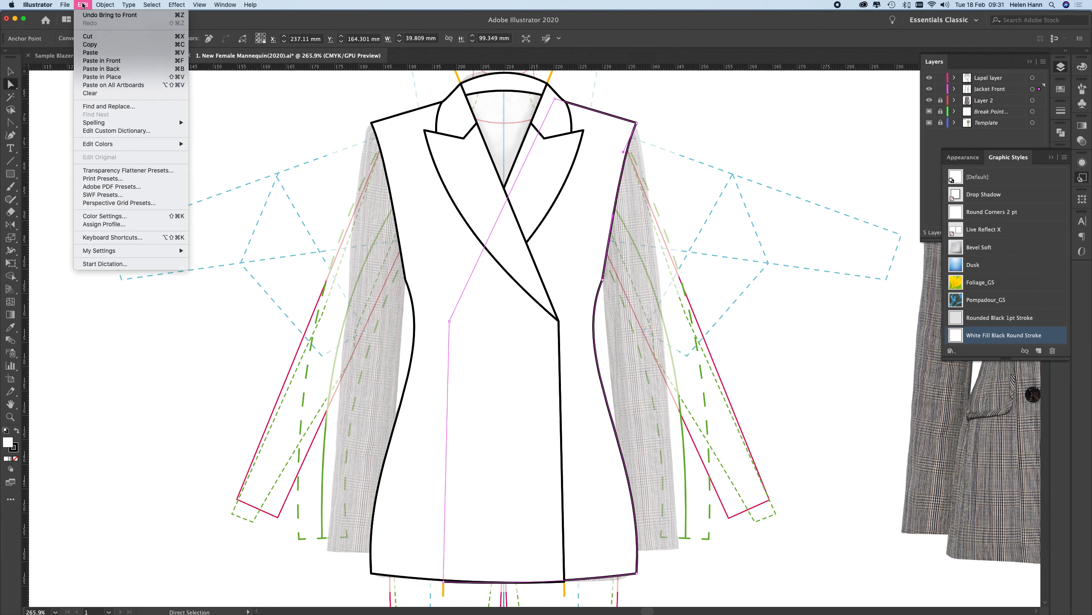
{"action": "left_click", "coordinate": [90, 45]}
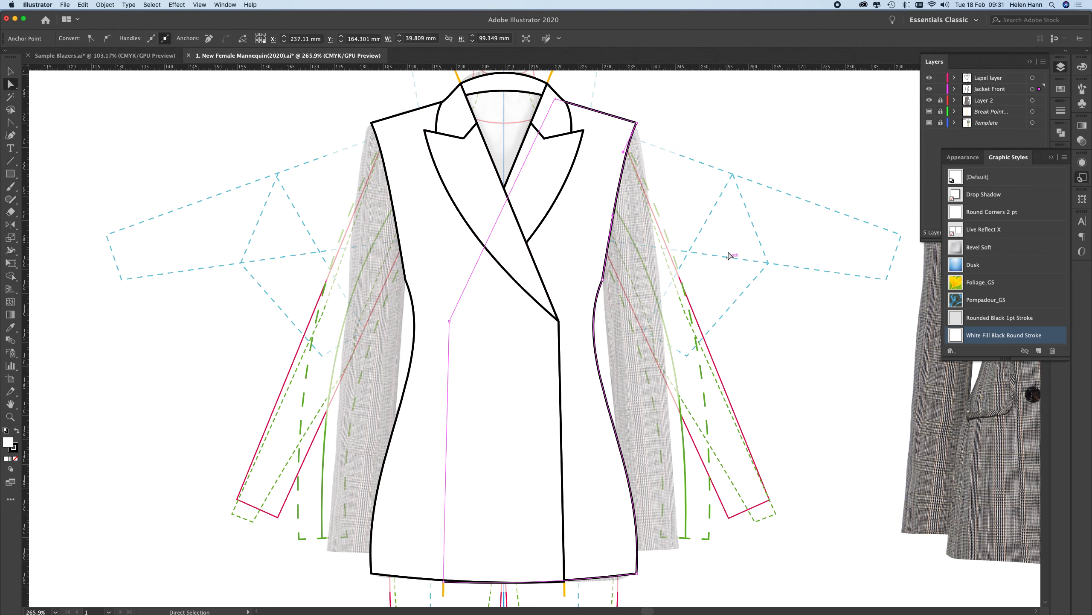
{"action": "left_click", "coordinate": [84, 5]}
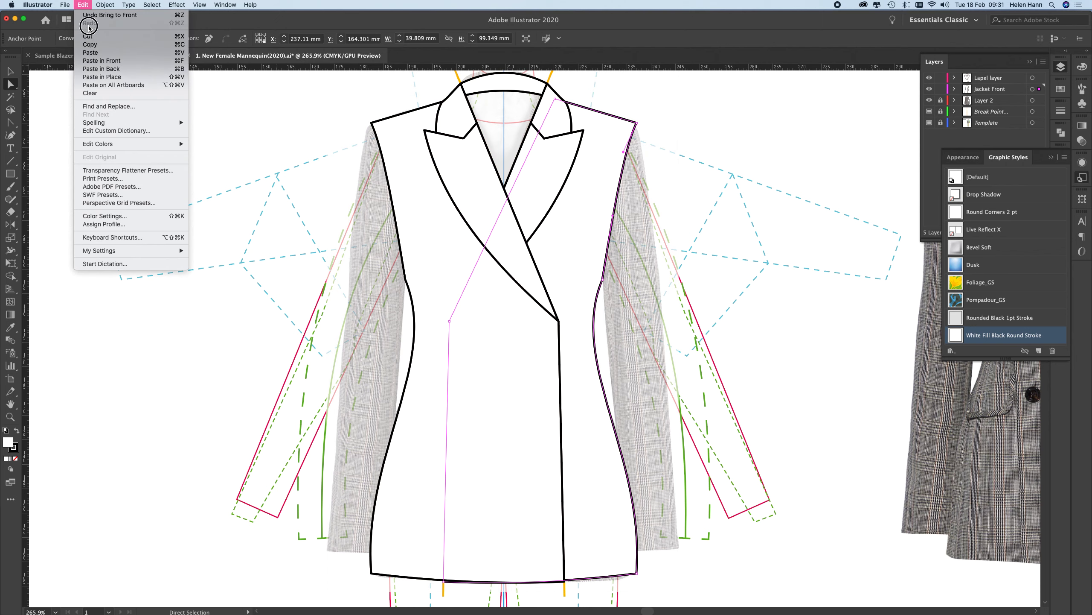
{"action": "left_click", "coordinate": [95, 70]}
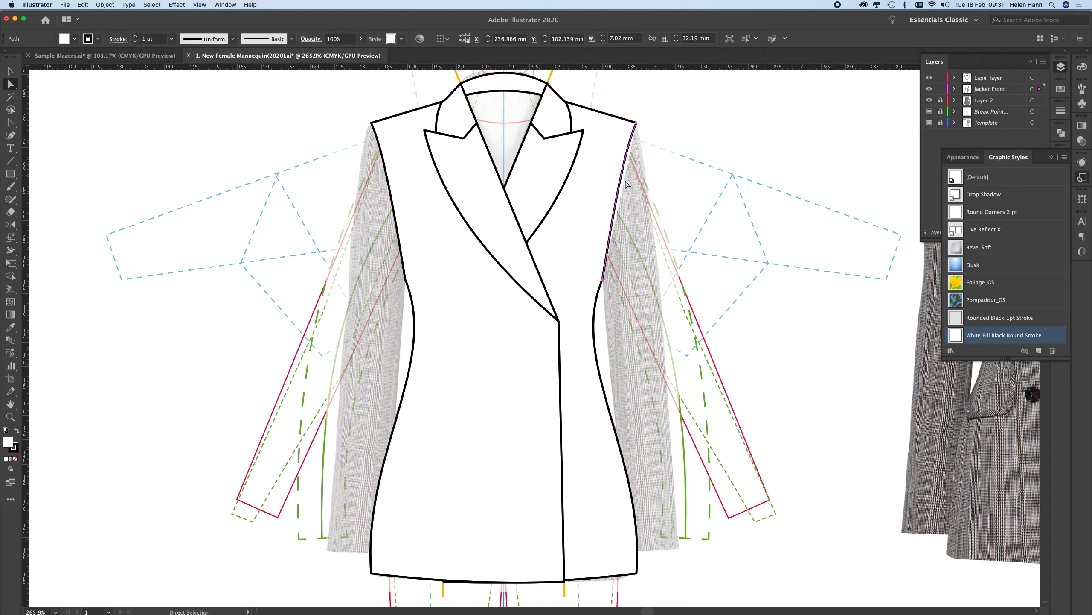
{"action": "right_click", "coordinate": [723, 147]}
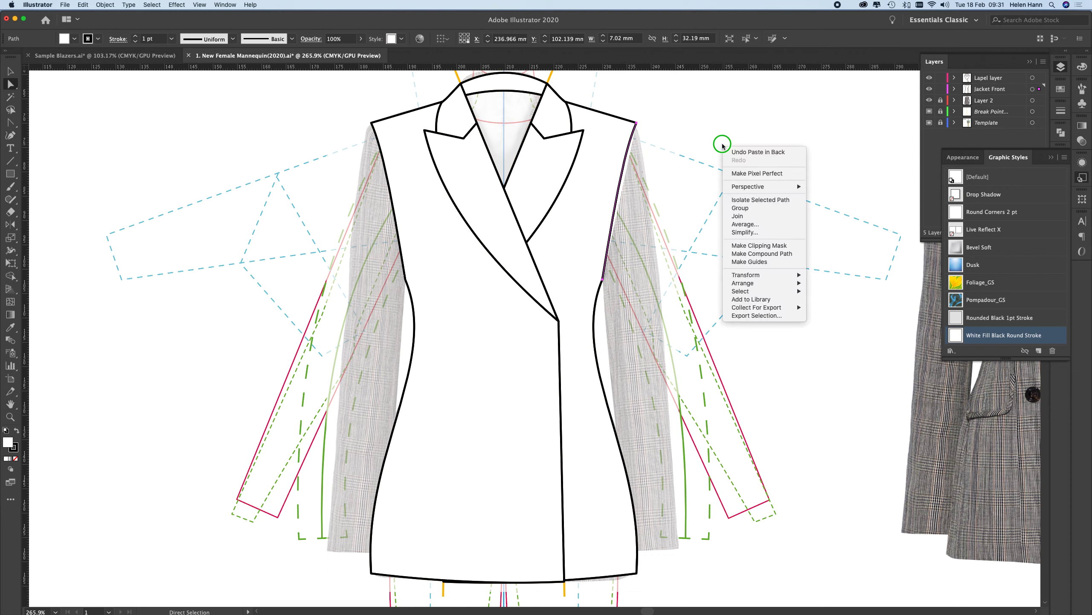
{"action": "left_click", "coordinate": [758, 204]}
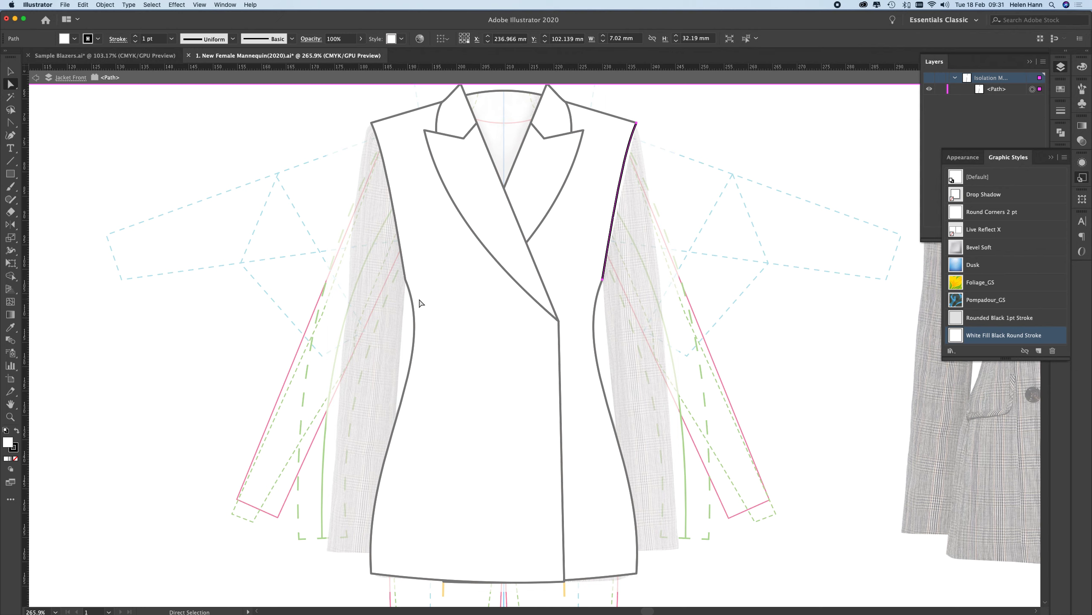
Extend the isolated armhole path with the Pen tool into a closed straight-sided sleeve, from shoulder point around the cuff to the underarm.
{"action": "left_click", "coordinate": [11, 122]}
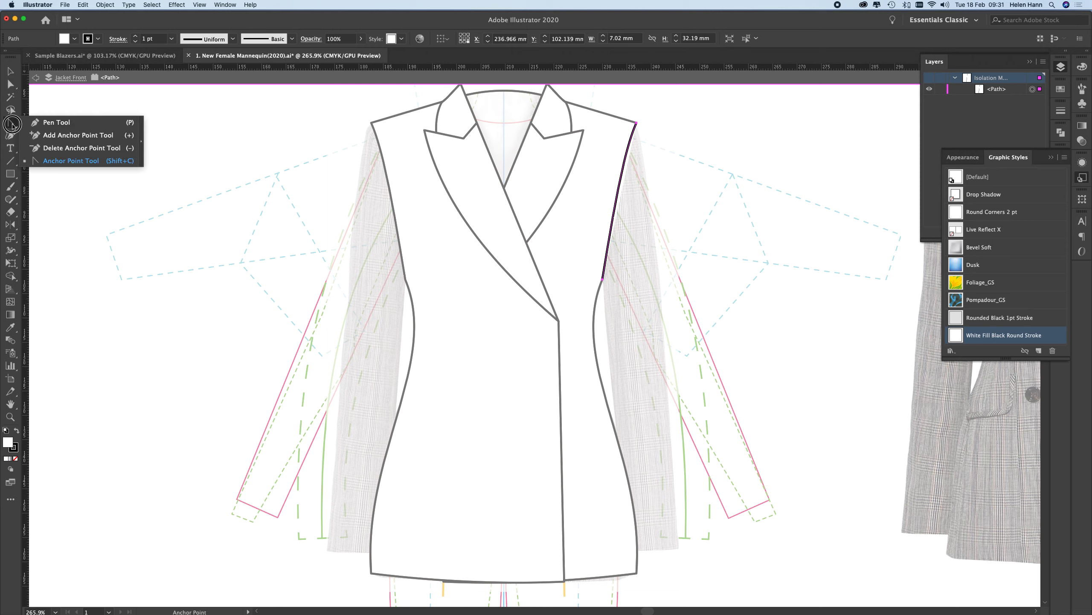
{"action": "left_click", "coordinate": [43, 122]}
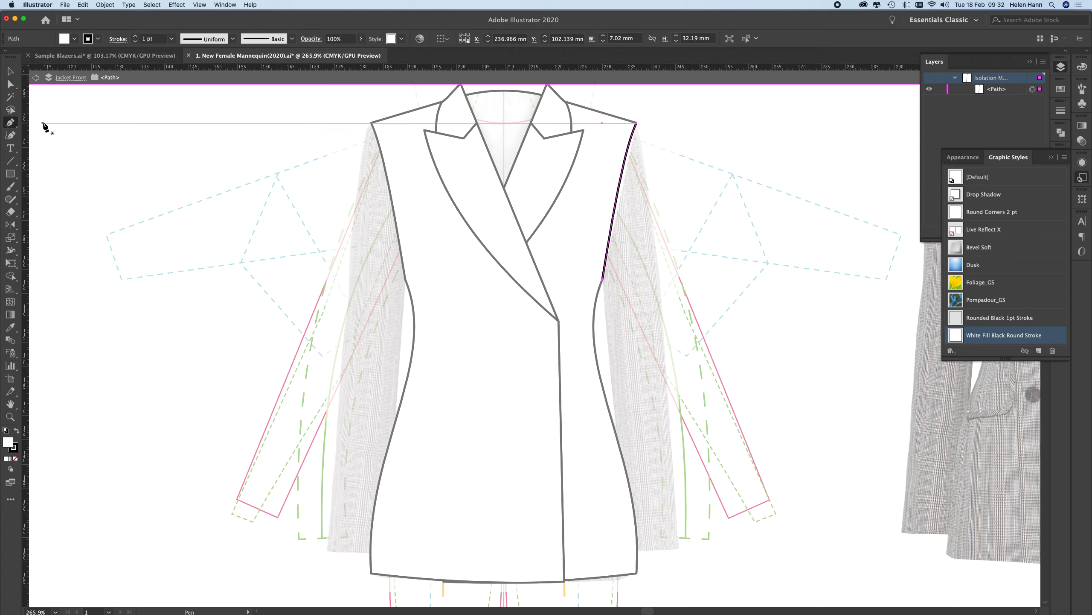
{"action": "left_click", "coordinate": [637, 124]}
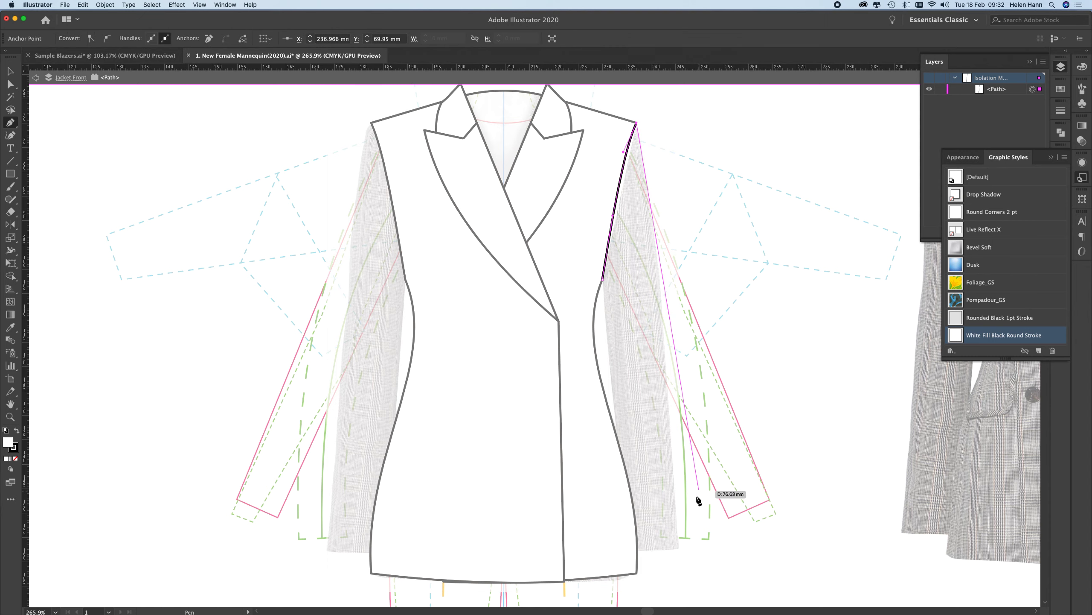
{"action": "left_click", "coordinate": [678, 547]}
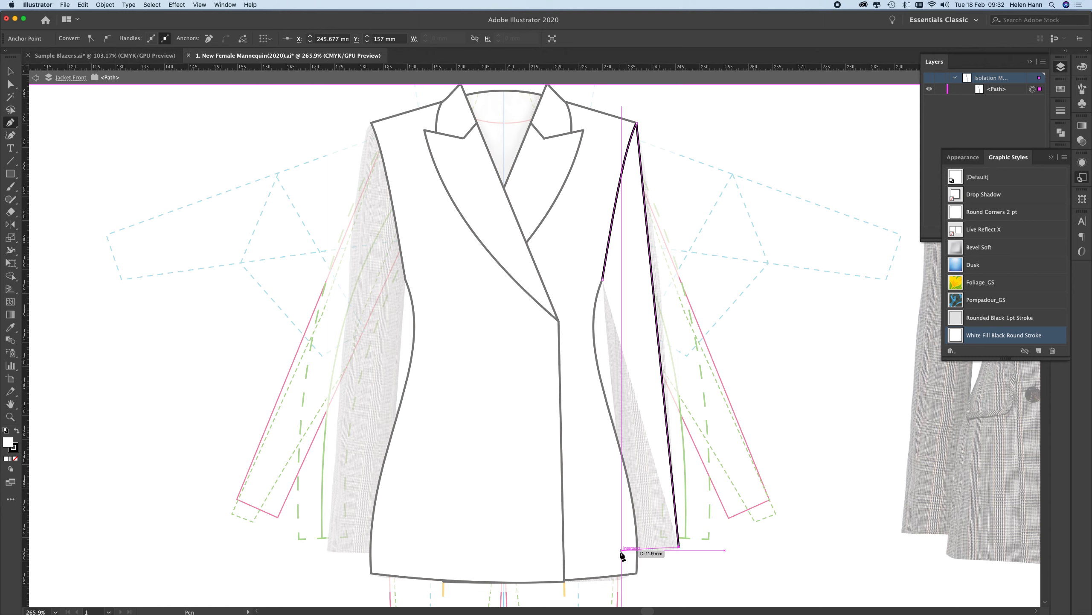
{"action": "left_click", "coordinate": [621, 550]}
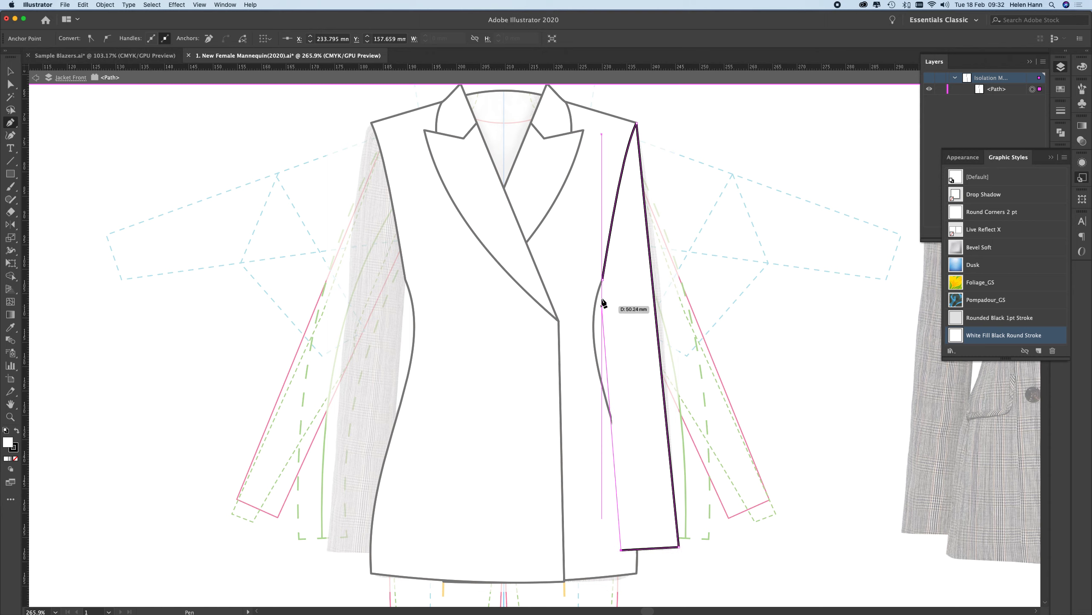
{"action": "left_click", "coordinate": [604, 281]}
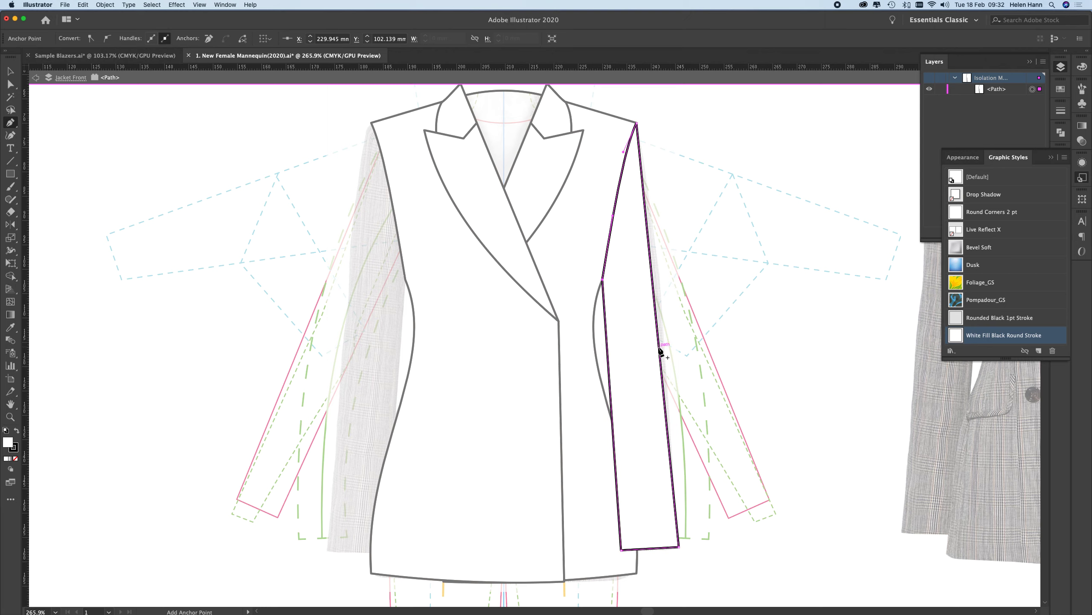
{"action": "key", "text": "super+z"}
{"action": "left_click", "coordinate": [602, 280]}
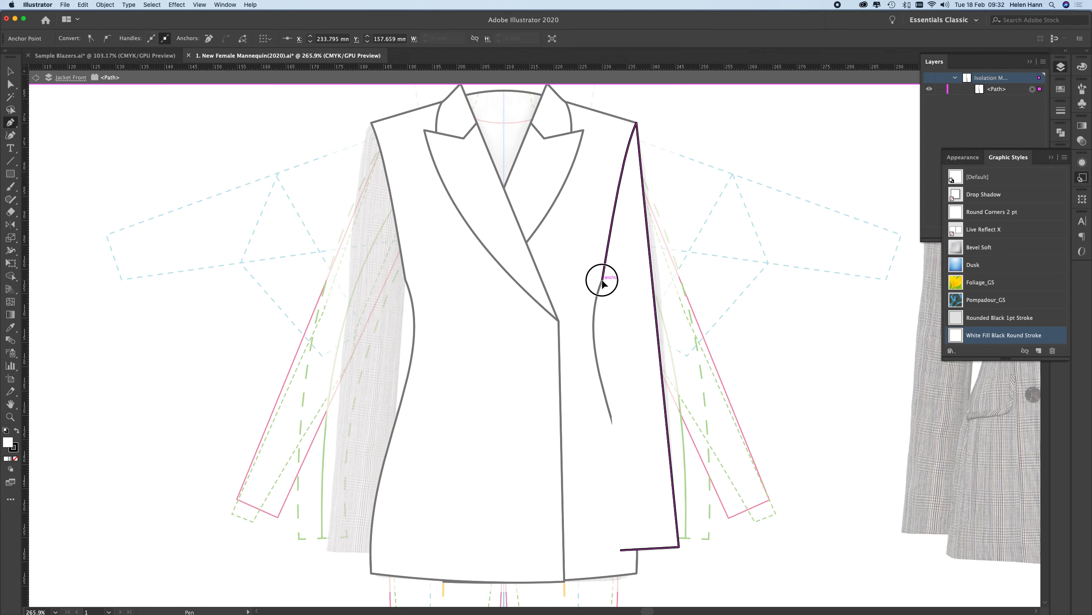
Apply the Rounded Black 1pt Stroke graphic style to the sleeve and shift its inner cuff corner slightly outward to narrow the cuff.
{"action": "left_click", "coordinate": [1028, 319]}
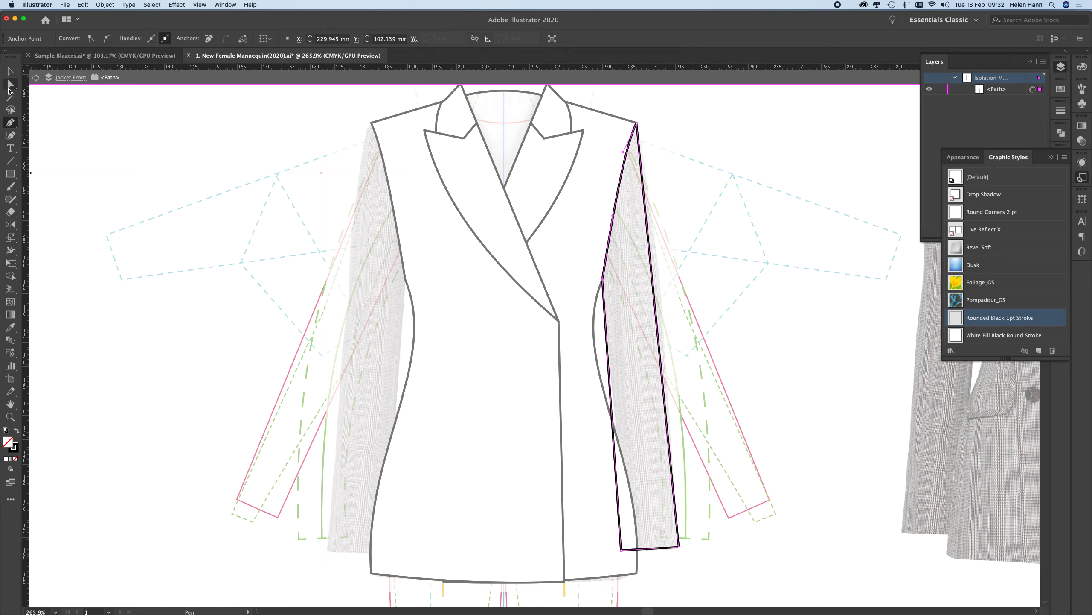
{"action": "left_click", "coordinate": [11, 85]}
{"action": "left_click", "coordinate": [622, 550]}
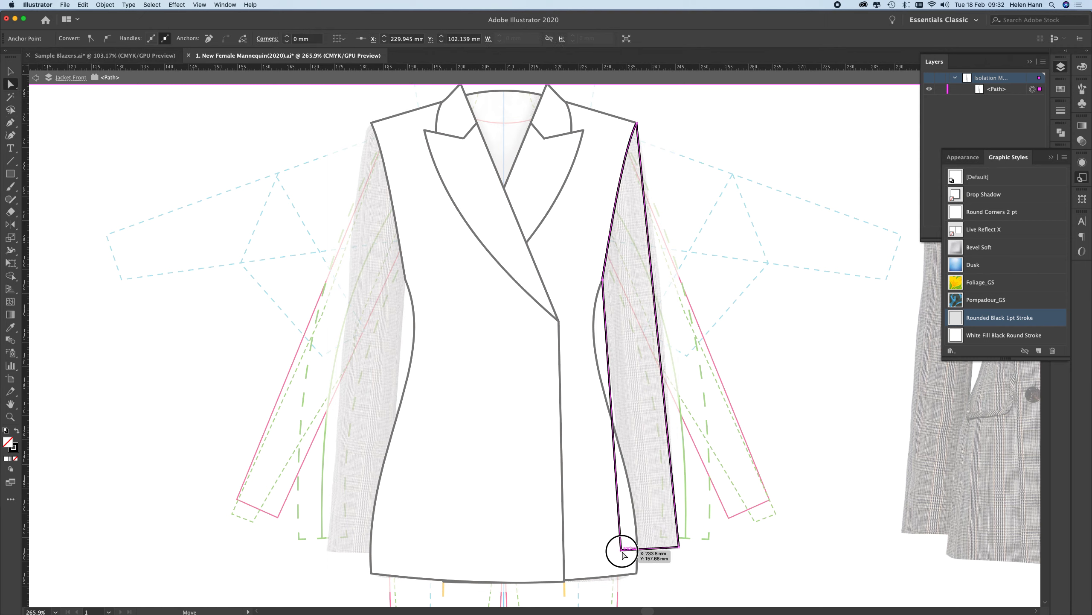
{"action": "left_click_drag", "start_coordinate": [623, 552], "coordinate": [627, 552]}
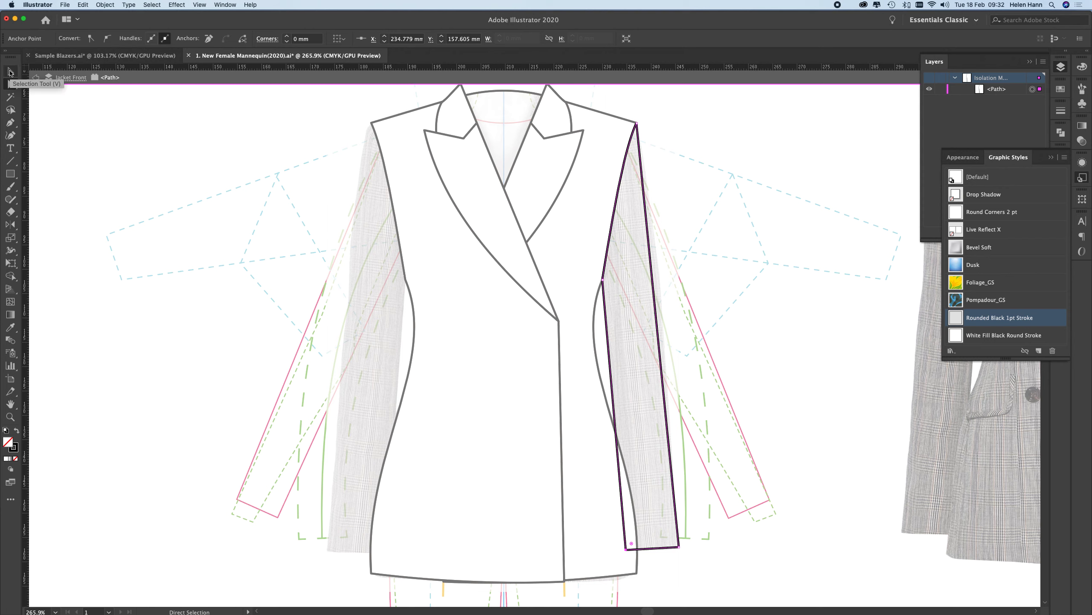
Bend the sleeve's straight cuff edge into a slight downward curve with the Anchor Point tool, and deselect the sleeve.
{"action": "left_click", "coordinate": [10, 72]}
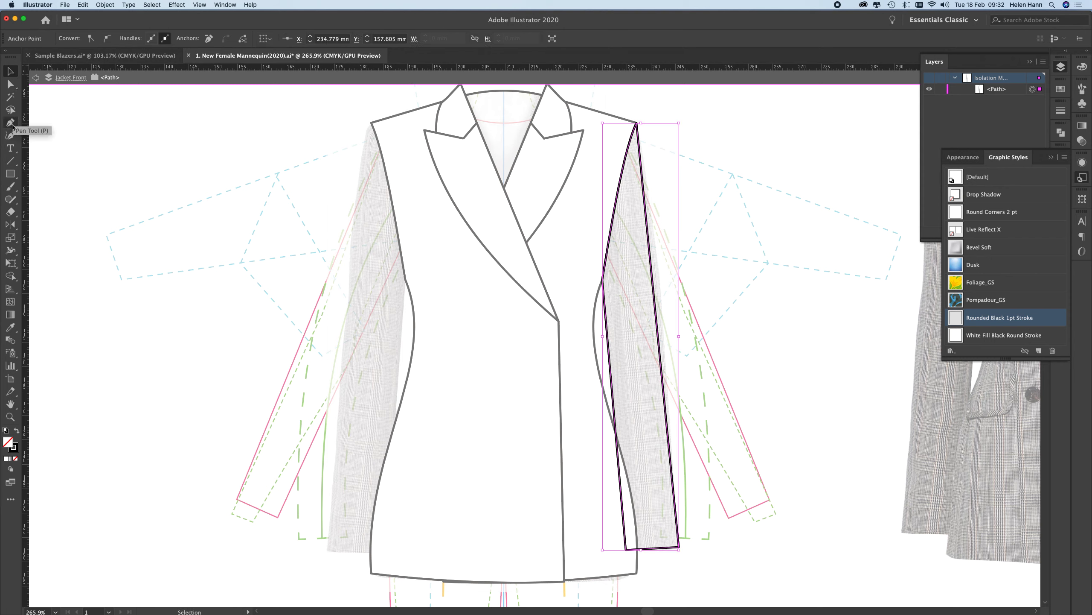
{"action": "left_click_drag", "start_coordinate": [12, 125], "coordinate": [43, 167]}
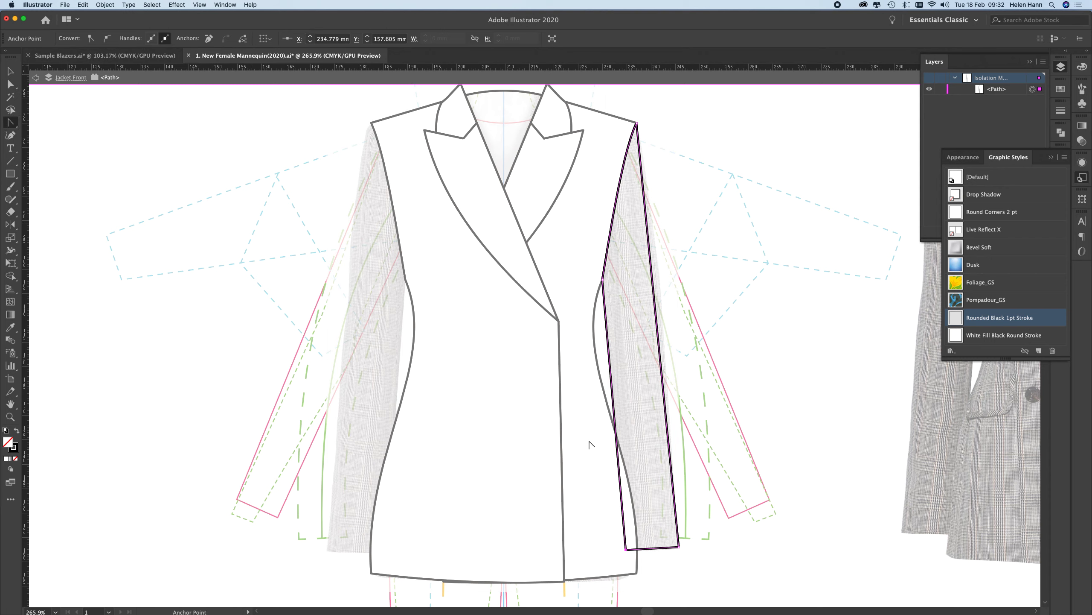
{"action": "left_click", "coordinate": [654, 549]}
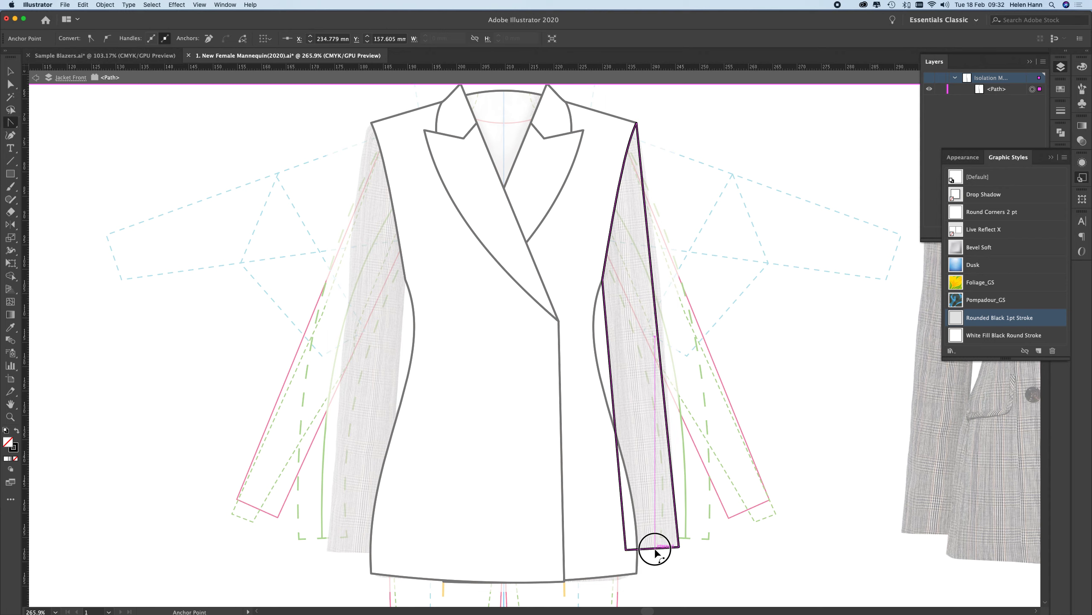
{"action": "left_click_drag", "start_coordinate": [654, 553], "coordinate": [689, 568]}
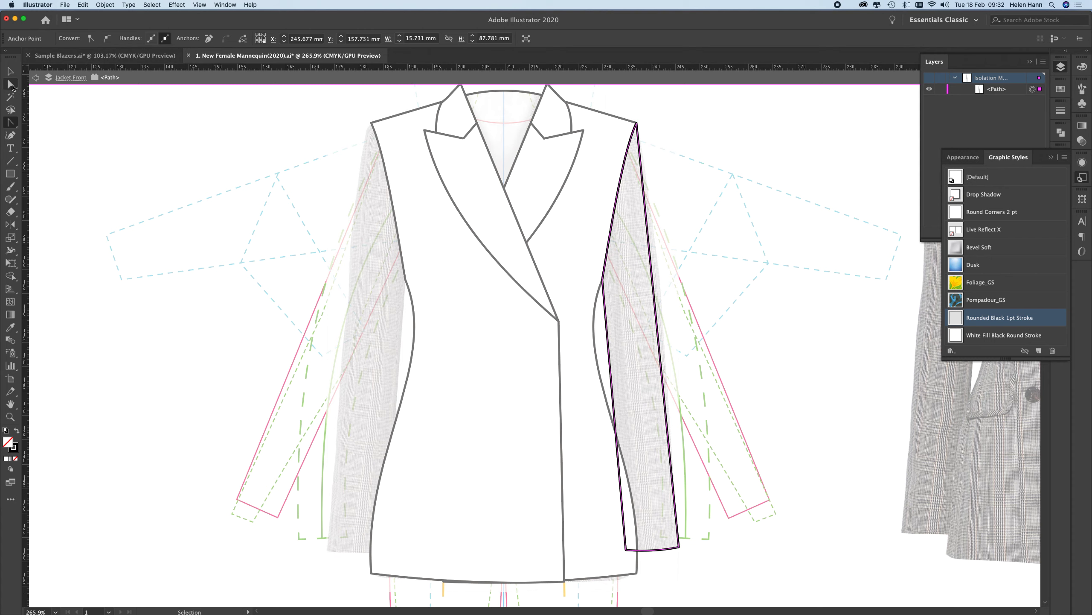
{"action": "left_click", "coordinate": [10, 70]}
{"action": "left_click", "coordinate": [122, 232]}
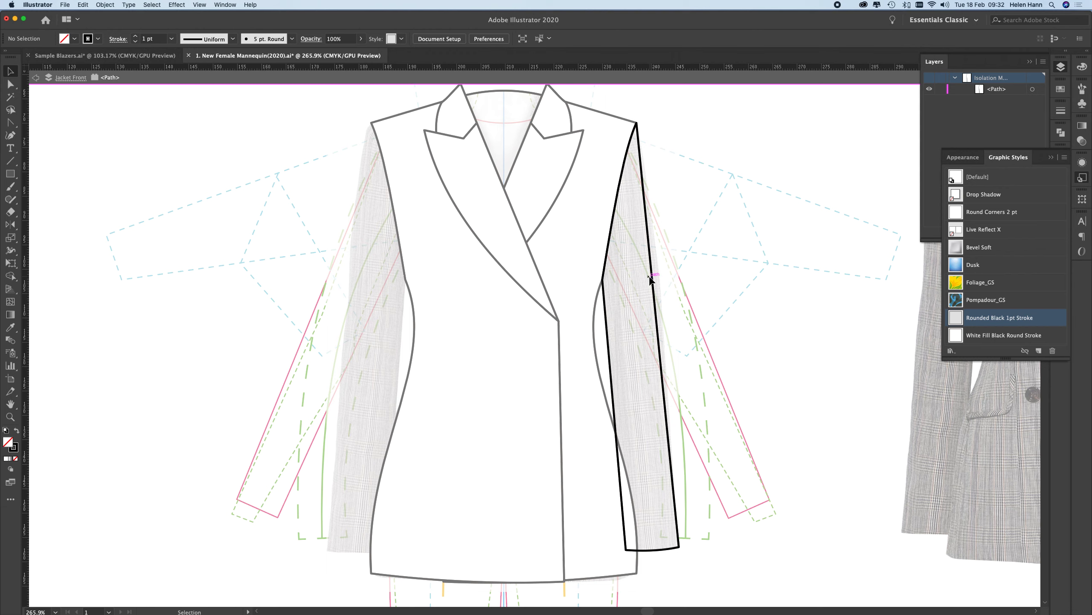
Try to bow the sleeve's outer edge outward between shoulder point and cuff with the Anchor Point tool.
{"action": "left_click", "coordinate": [15, 125]}
{"action": "left_click_drag", "start_coordinate": [652, 284], "coordinate": [660, 282]}
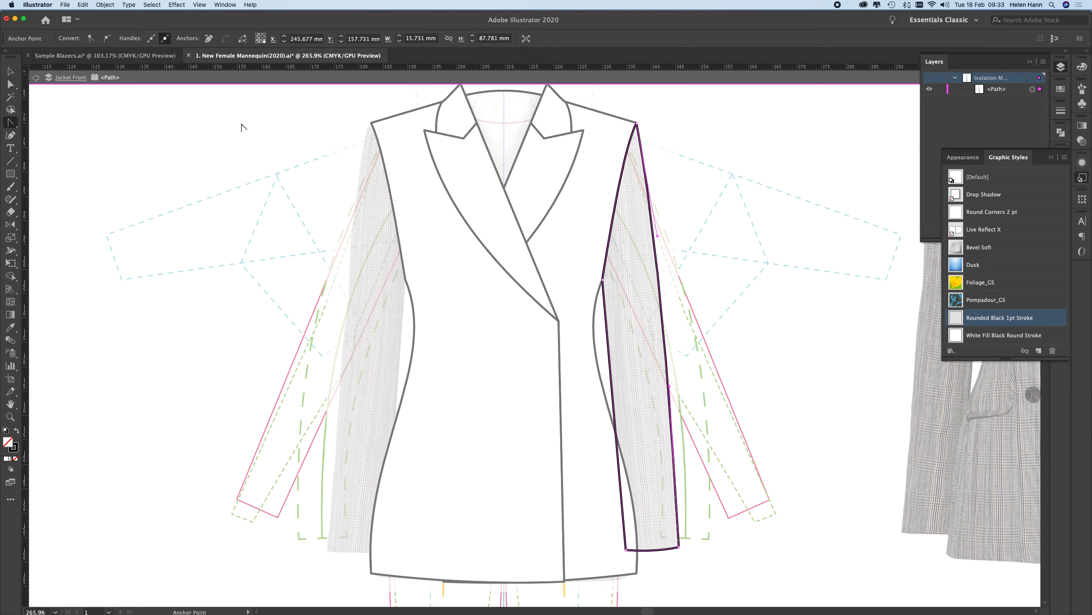
{"action": "left_click_drag", "start_coordinate": [640, 137], "coordinate": [641, 135]}
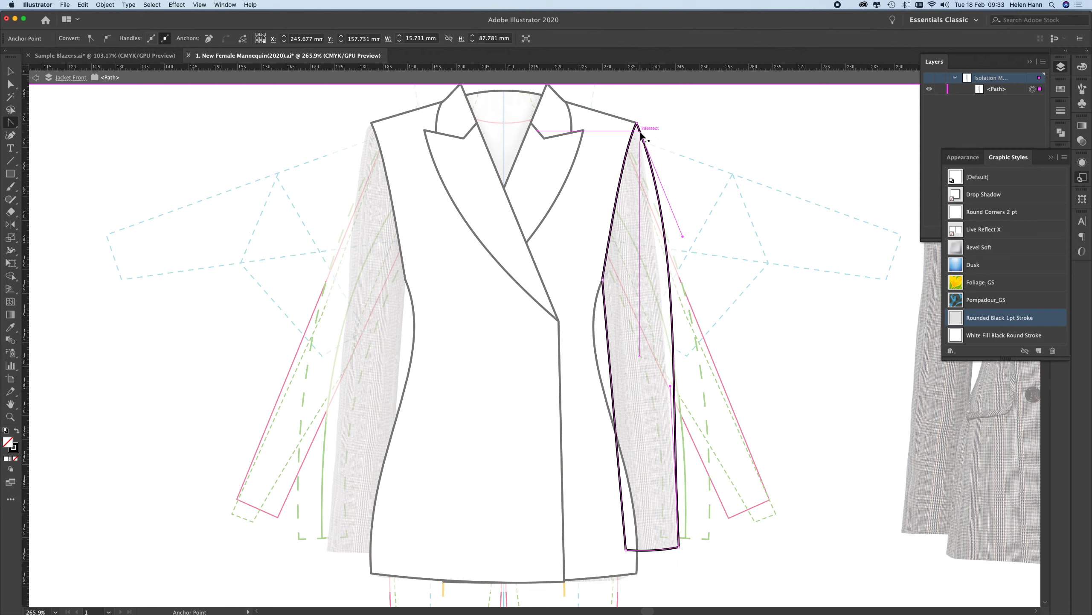
{"action": "key", "text": "super+z"}
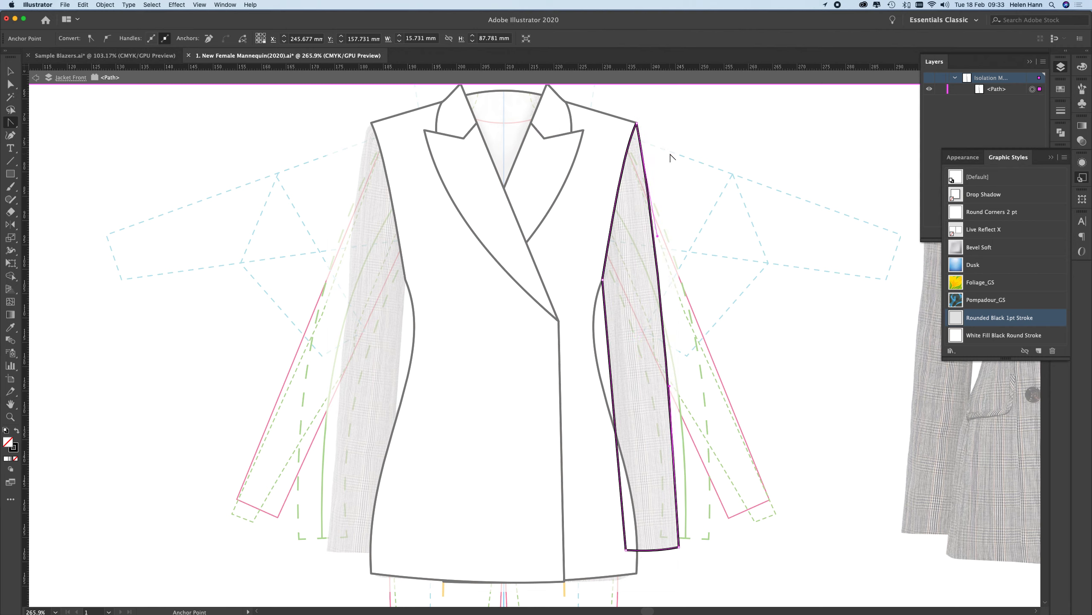
Try to round the sleeve's corner at the shoulder point.
{"action": "left_click", "coordinate": [13, 84]}
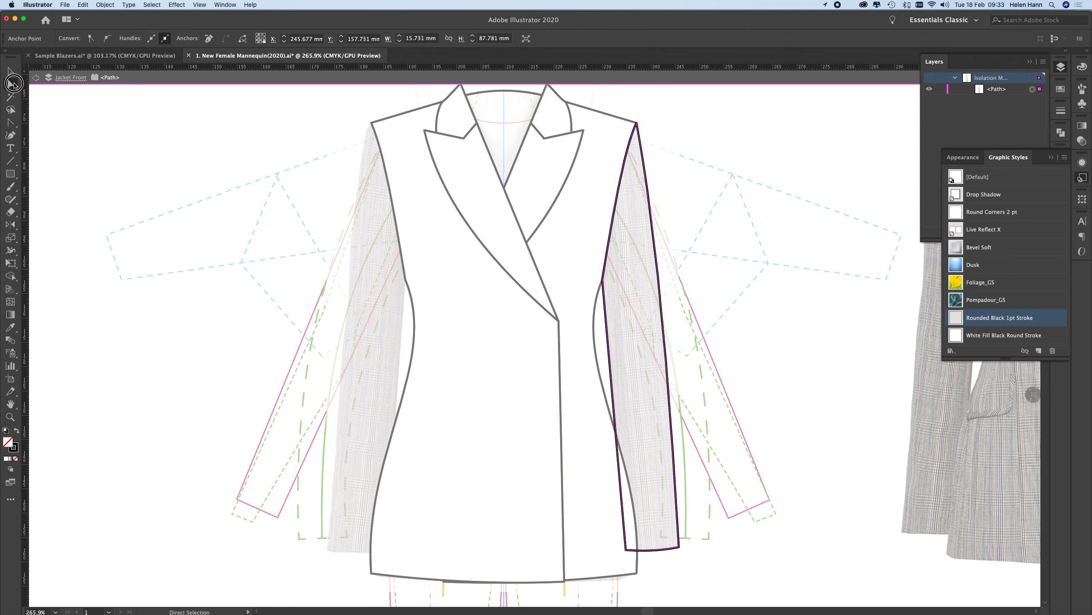
{"action": "left_click", "coordinate": [637, 125]}
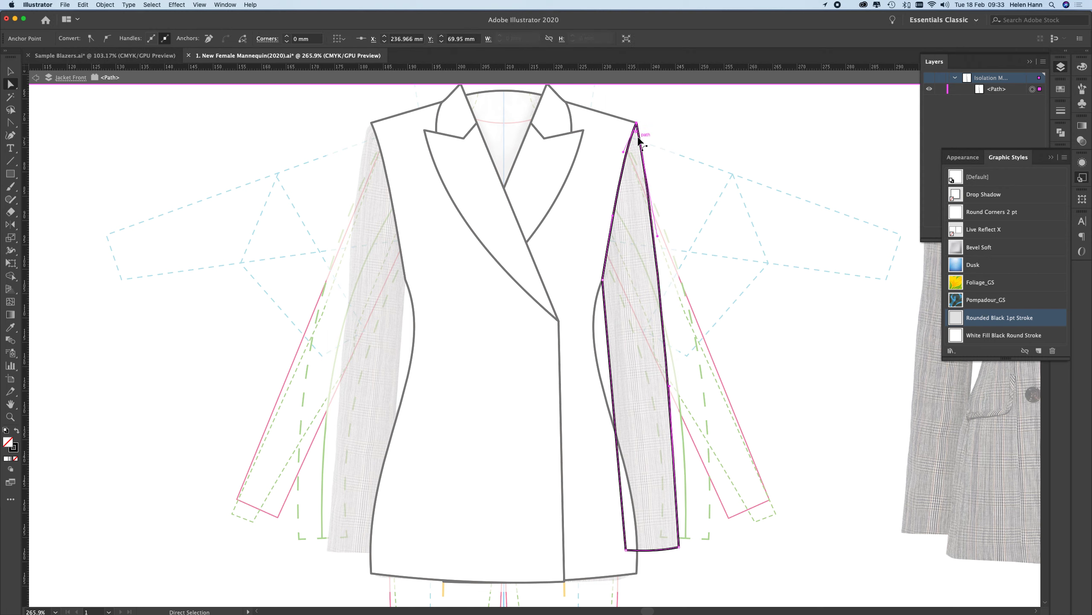
{"action": "left_click_drag", "start_coordinate": [637, 134], "coordinate": [637, 137]}
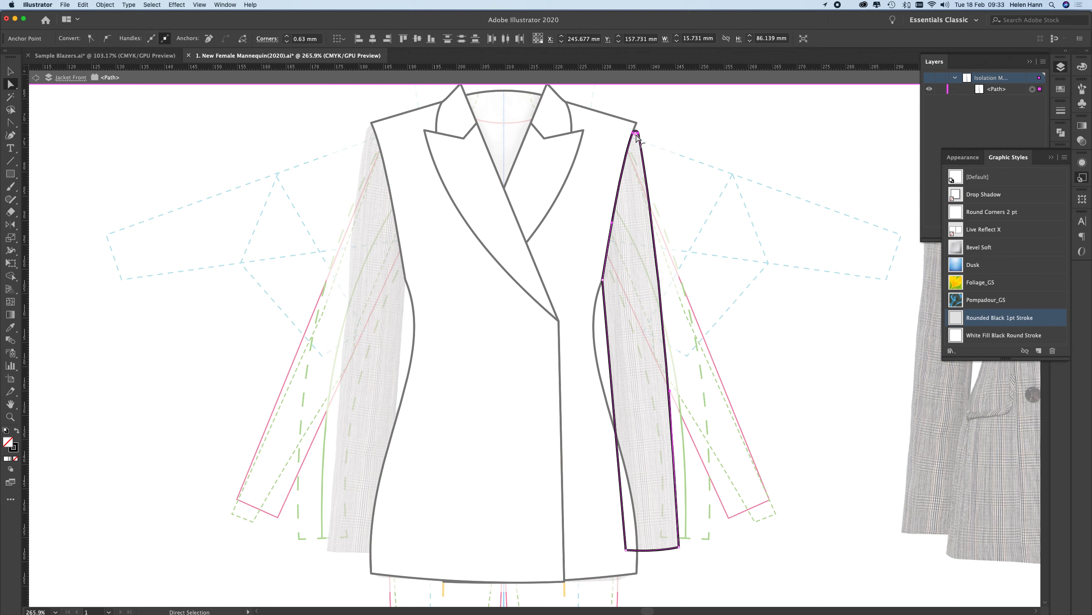
{"action": "key", "text": "cmd+z"}
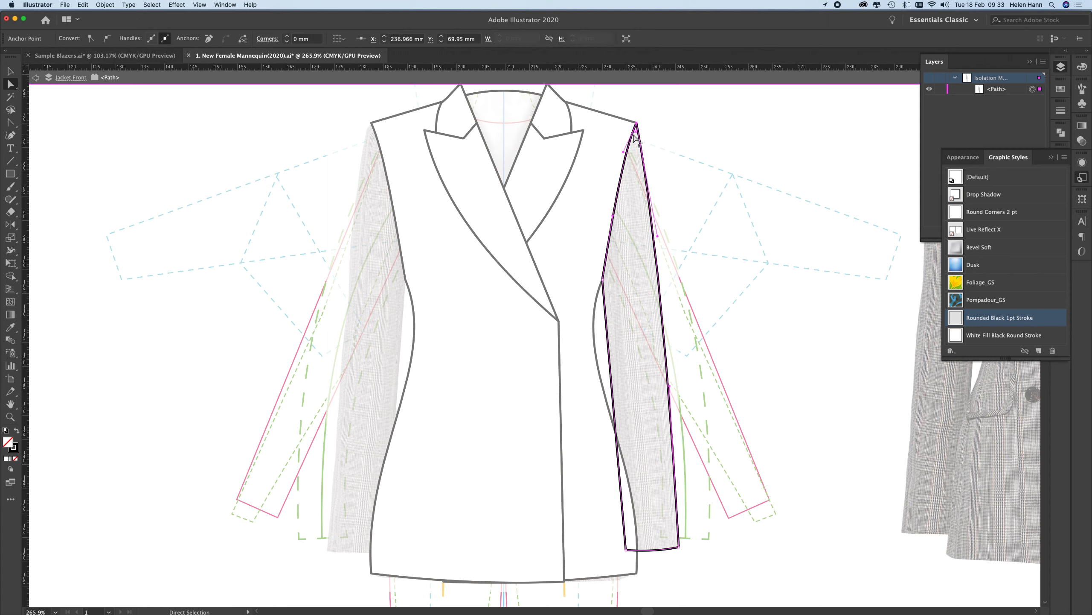
{"action": "left_click", "coordinate": [11, 71]}
{"action": "left_click", "coordinate": [115, 147]}
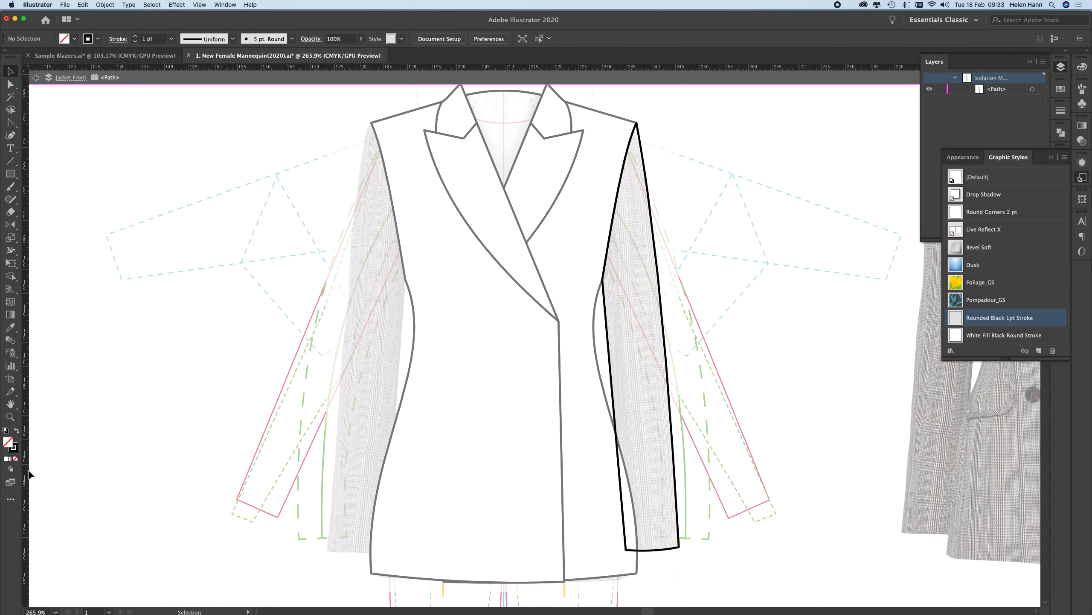
Reshape the top of the sleeve's outer edge into a rounded sleeve head just below the shoulder point with the Anchor Point tool.
{"action": "key", "text": "cmd+a"}
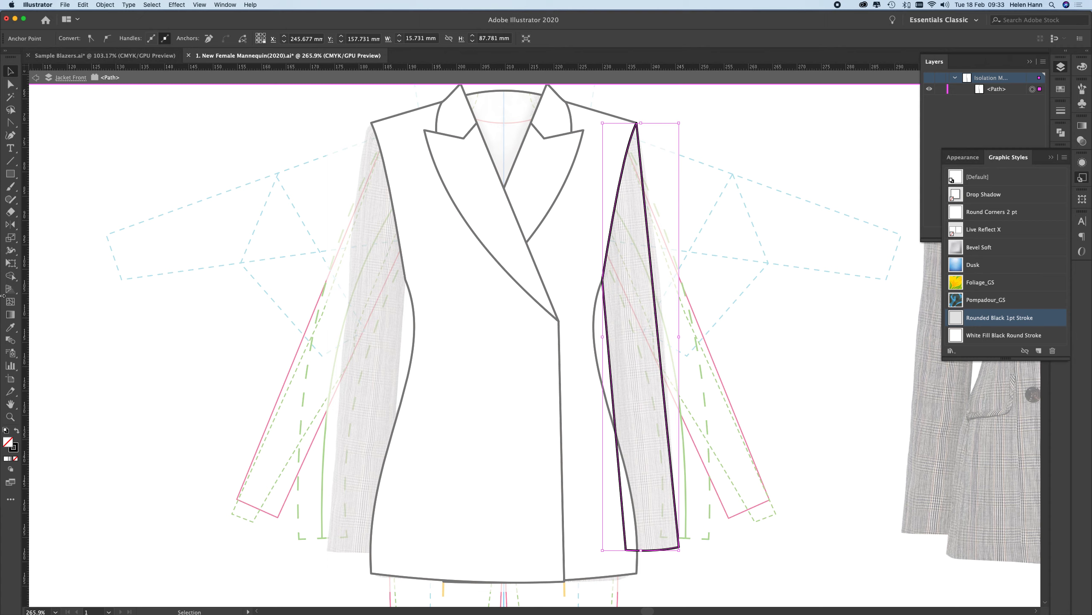
{"action": "left_click", "coordinate": [11, 122]}
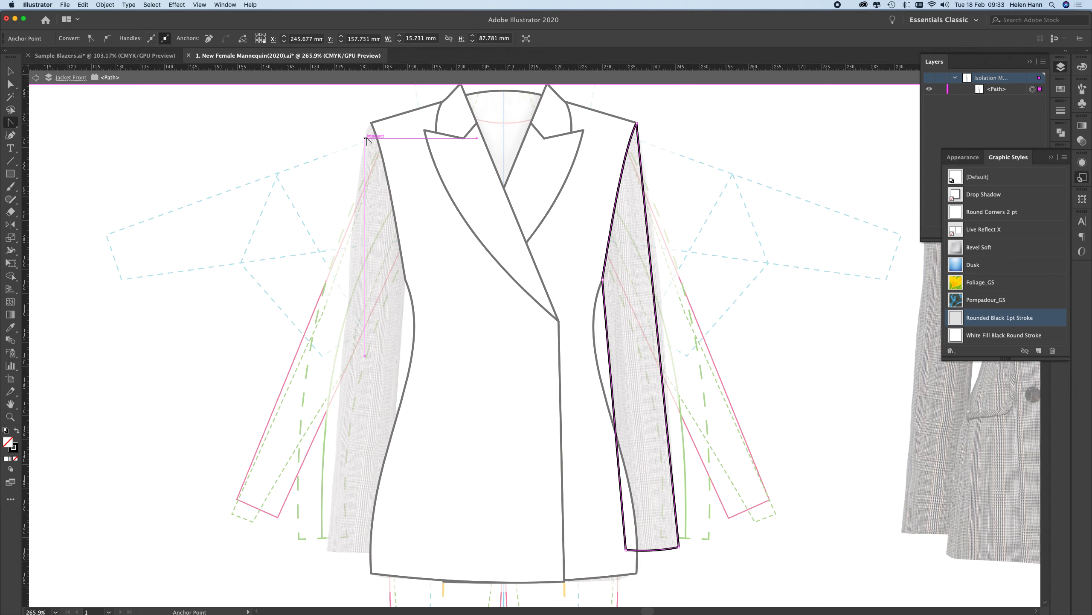
{"action": "left_click_drag", "start_coordinate": [638, 134], "coordinate": [650, 136]}
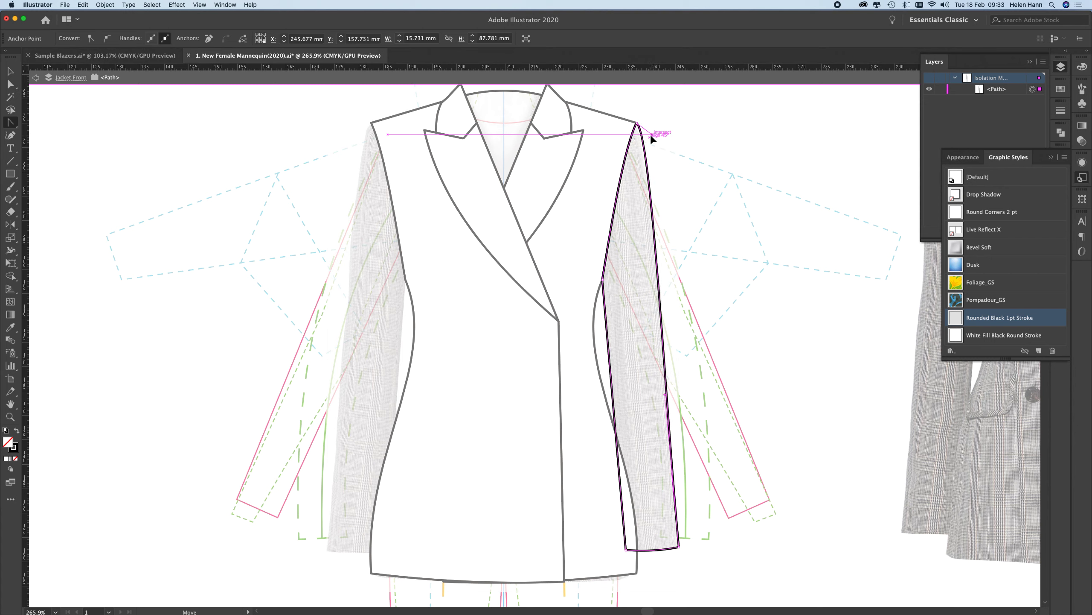
{"action": "key", "text": "v"}
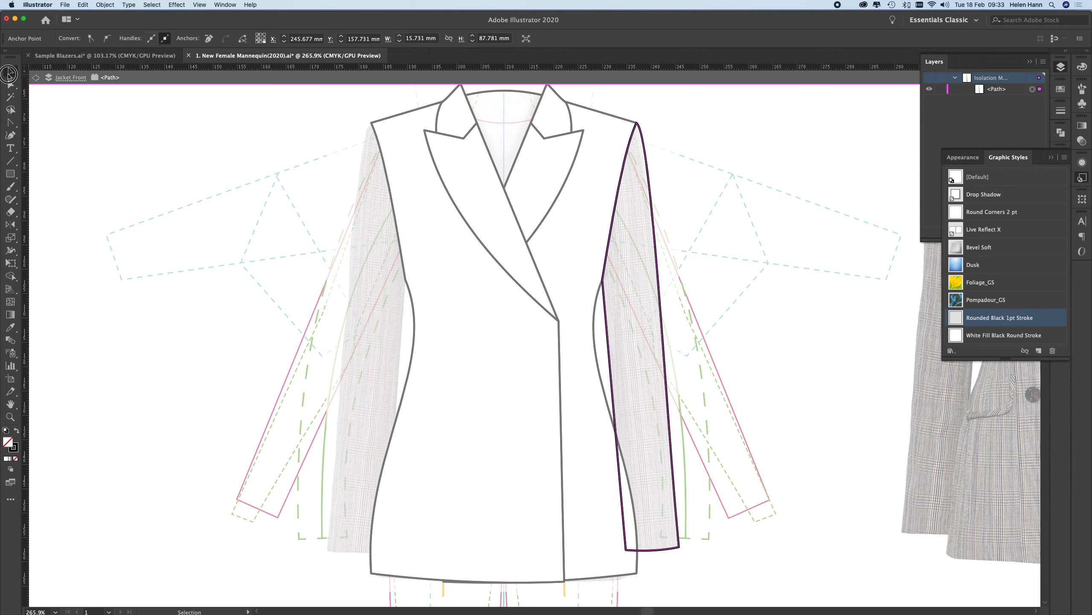
Leave isolation mode, apply the White Fill Black Round Stroke graphic style to the sleeve, and deselect it.
{"action": "left_click", "coordinate": [234, 78]}
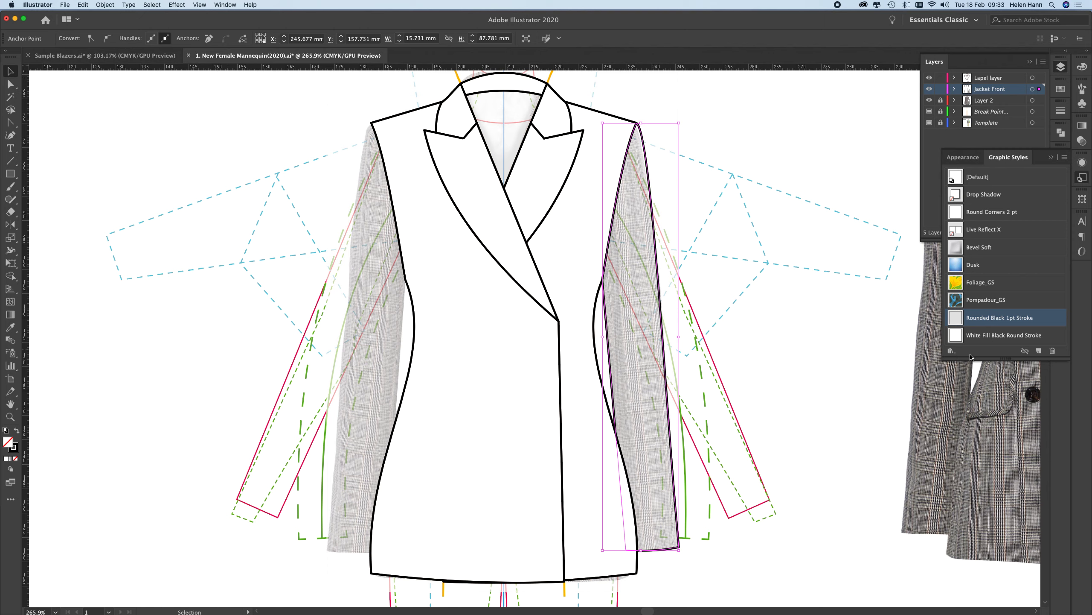
{"action": "left_click", "coordinate": [995, 336]}
{"action": "left_click", "coordinate": [761, 325]}
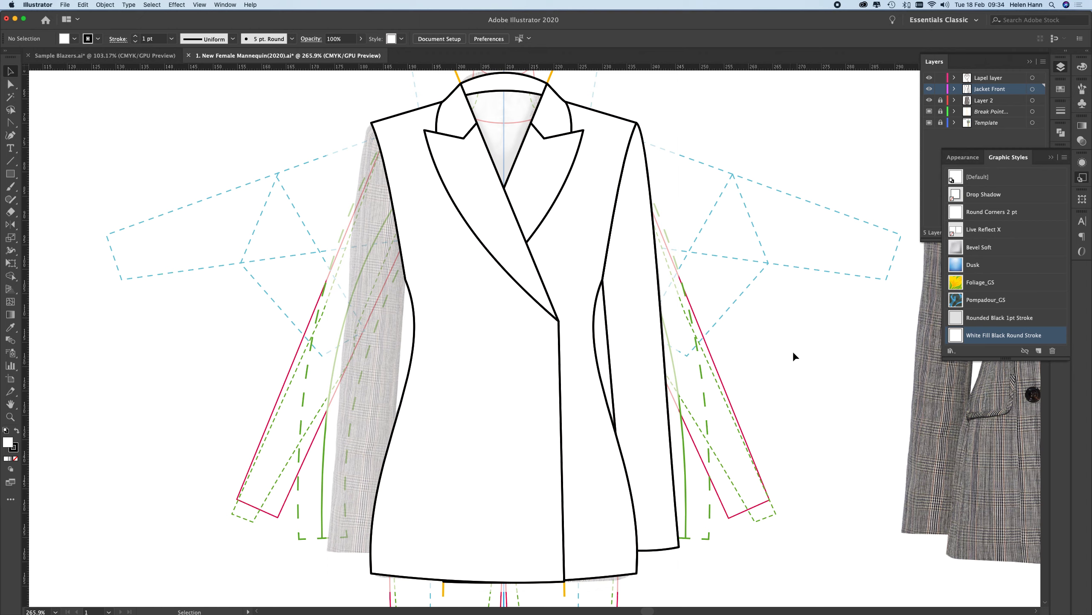
Reflect a copy of the sleeve across the vertical axis at the centre front line, and deselect it.
{"action": "left_click", "coordinate": [638, 333]}
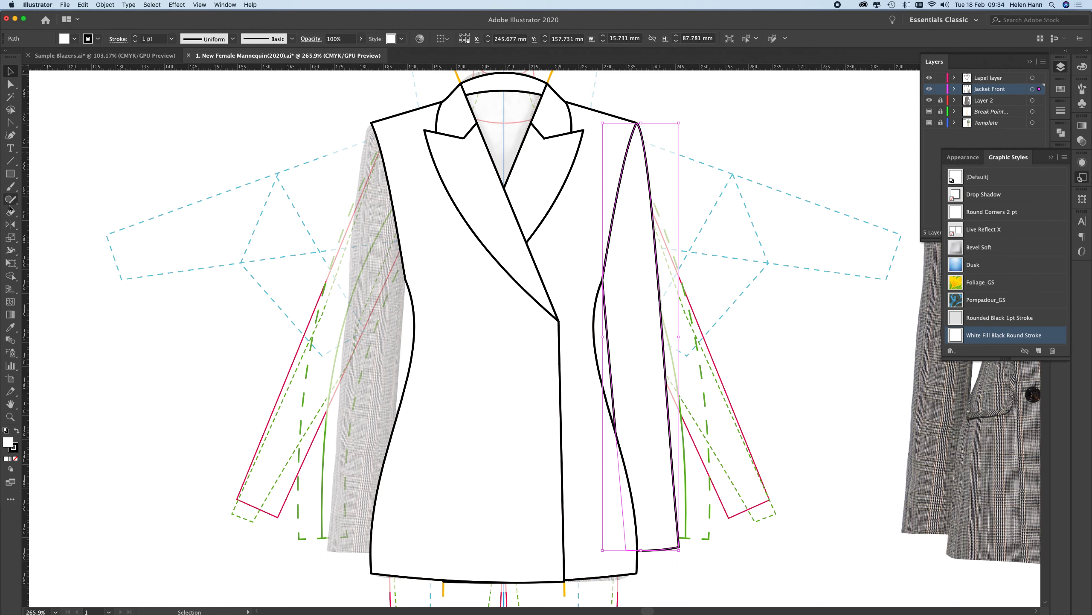
{"action": "left_click", "coordinate": [9, 225]}
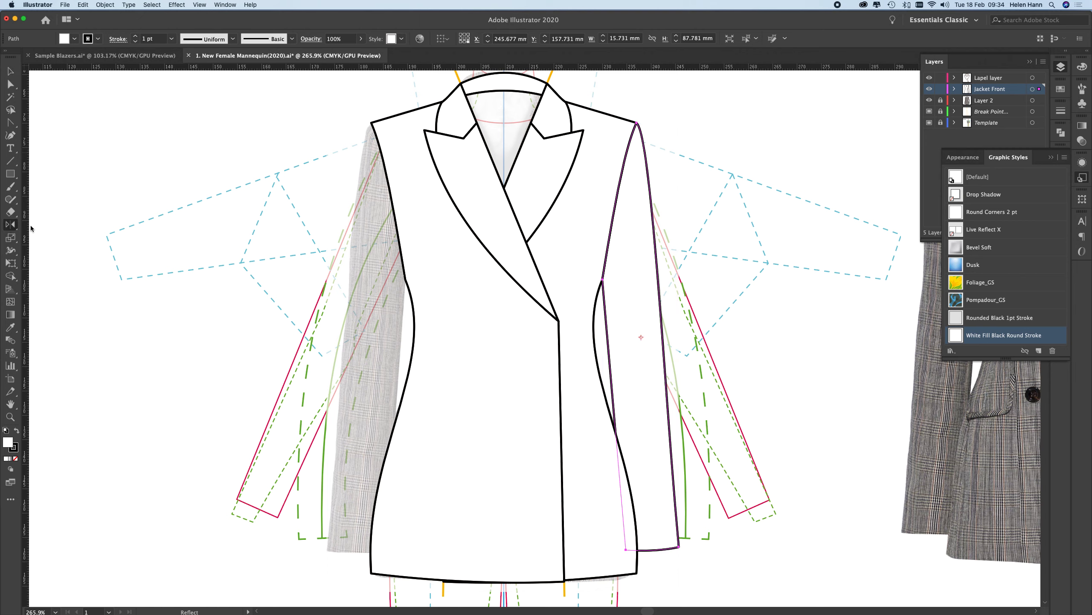
{"action": "left_click", "coordinate": [504, 110], "text": "alt"}
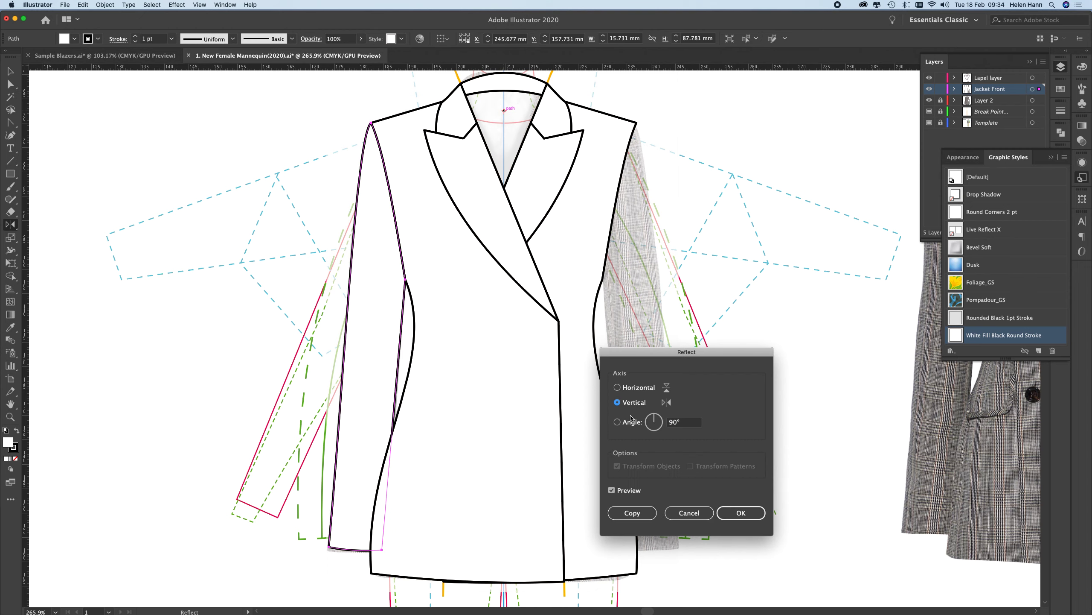
{"action": "left_click", "coordinate": [632, 512]}
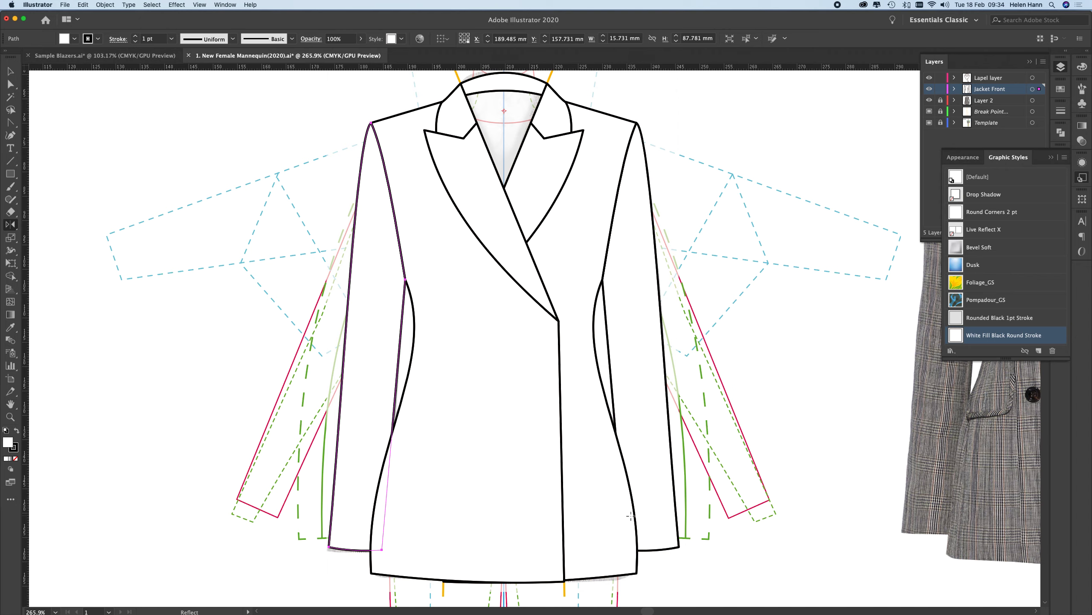
{"action": "key", "text": "v"}
{"action": "left_click", "coordinate": [118, 135]}
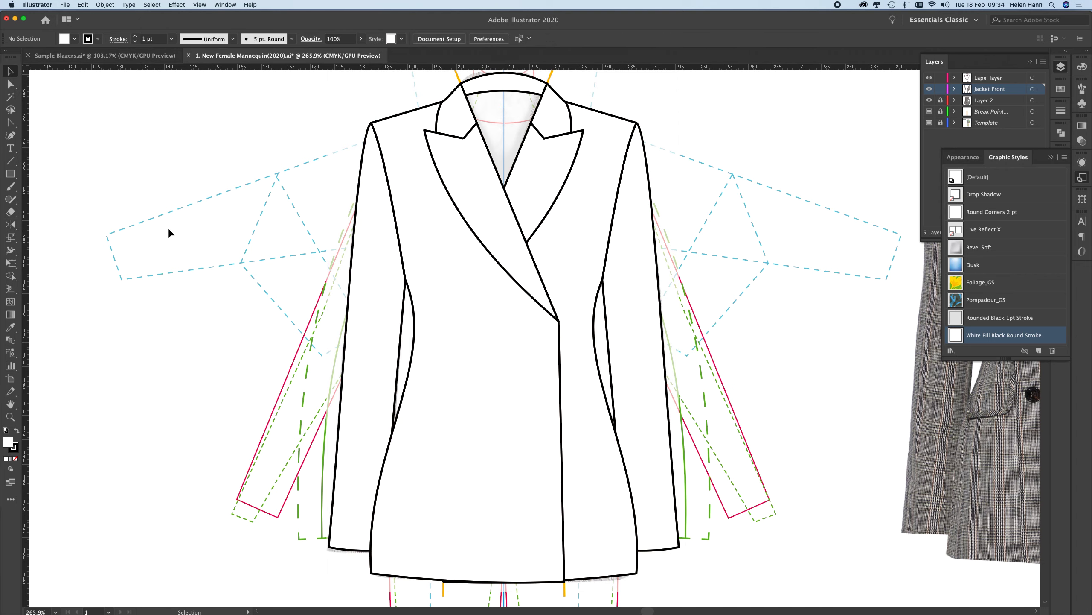
Draw a circle about 3.27 mm in diameter from the centre of the upper button on the original blazer photo, matching its outline.
{"action": "left_click", "coordinate": [512, 278], "text": "alt"}
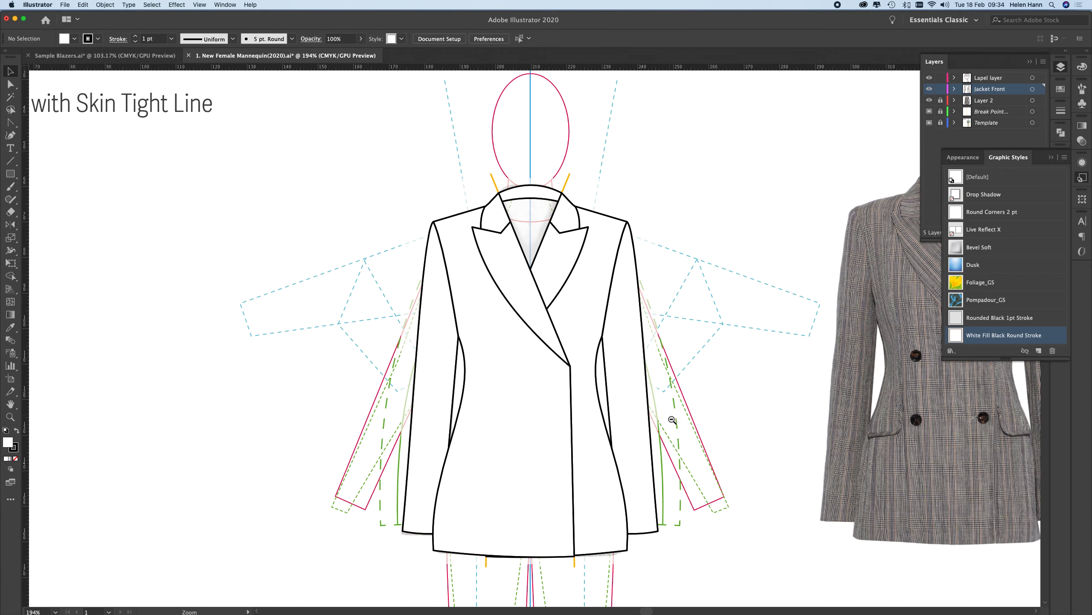
{"action": "left_click", "coordinate": [673, 423], "text": "alt"}
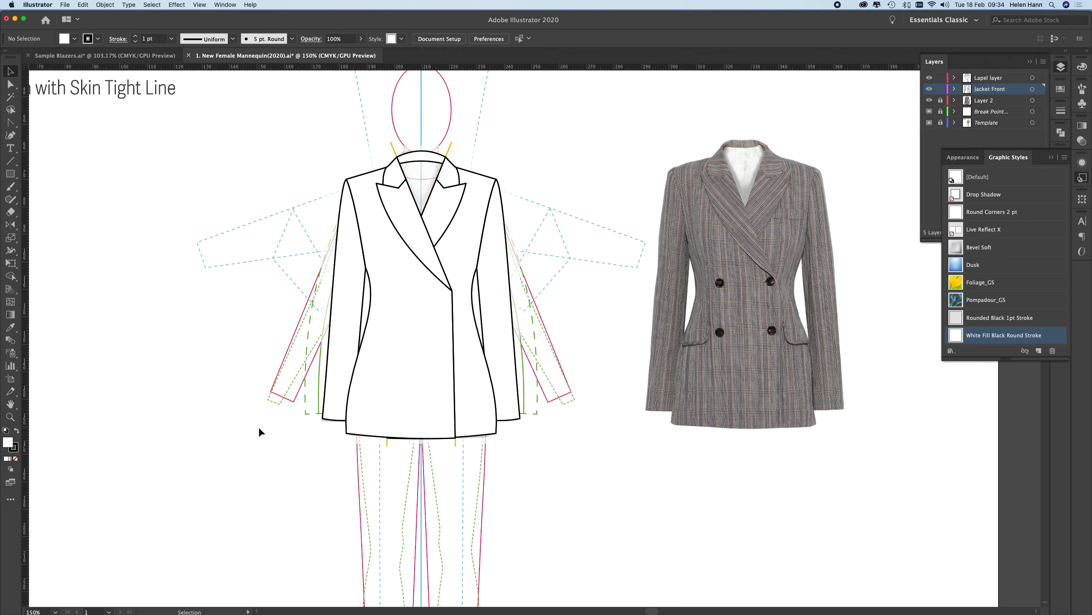
{"action": "left_click", "coordinate": [10, 417]}
{"action": "left_click_drag", "start_coordinate": [719, 282], "coordinate": [915, 378]}
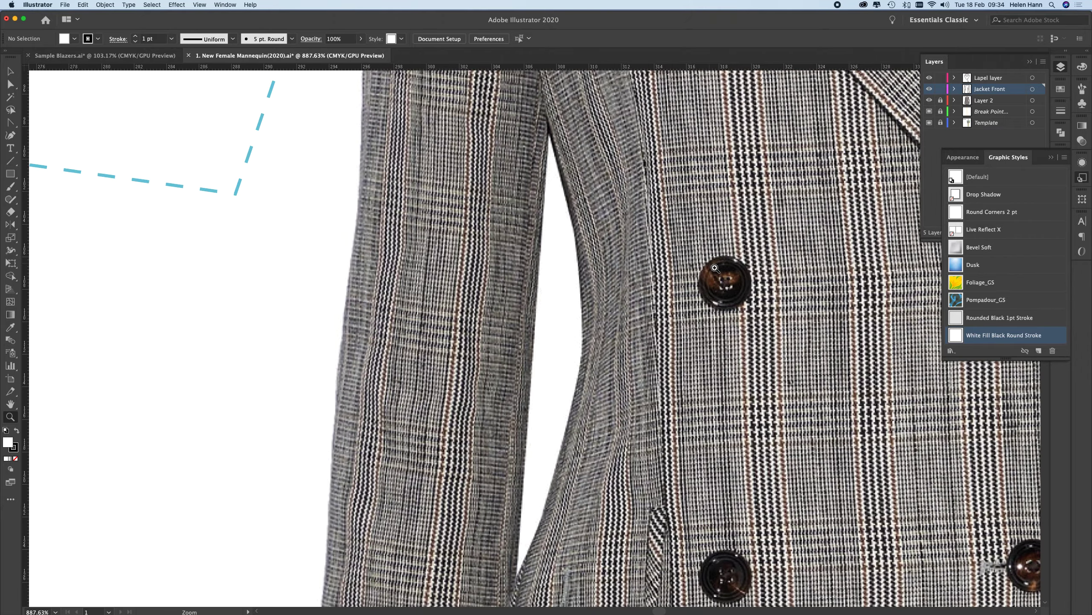
{"action": "left_click_drag", "start_coordinate": [726, 278], "coordinate": [746, 289]}
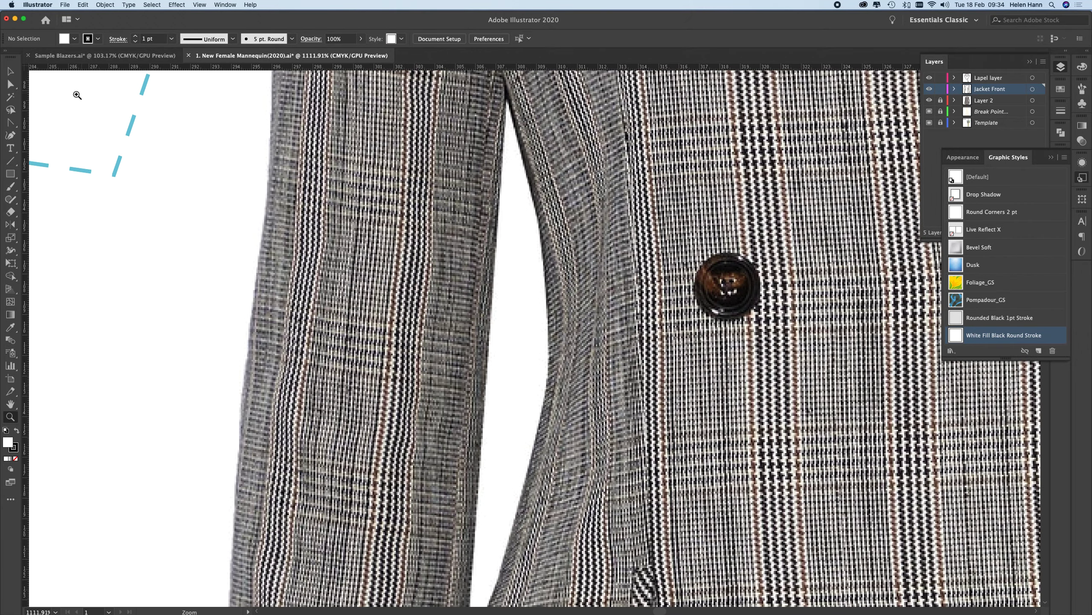
{"action": "left_click_drag", "start_coordinate": [10, 174], "coordinate": [35, 197]}
{"action": "left_click_drag", "start_coordinate": [728, 285], "coordinate": [707, 252]}
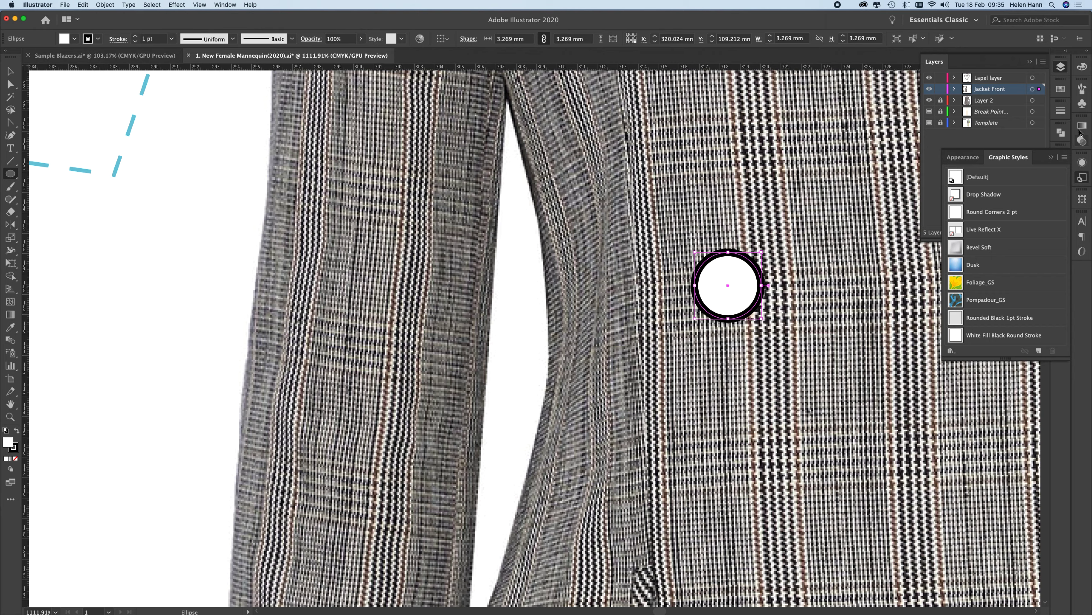
Set the button circle's stroke weight to 0.25 pt and move it off the photo onto the blank canvas beside the sleeve.
{"action": "left_click", "coordinate": [1061, 111]}
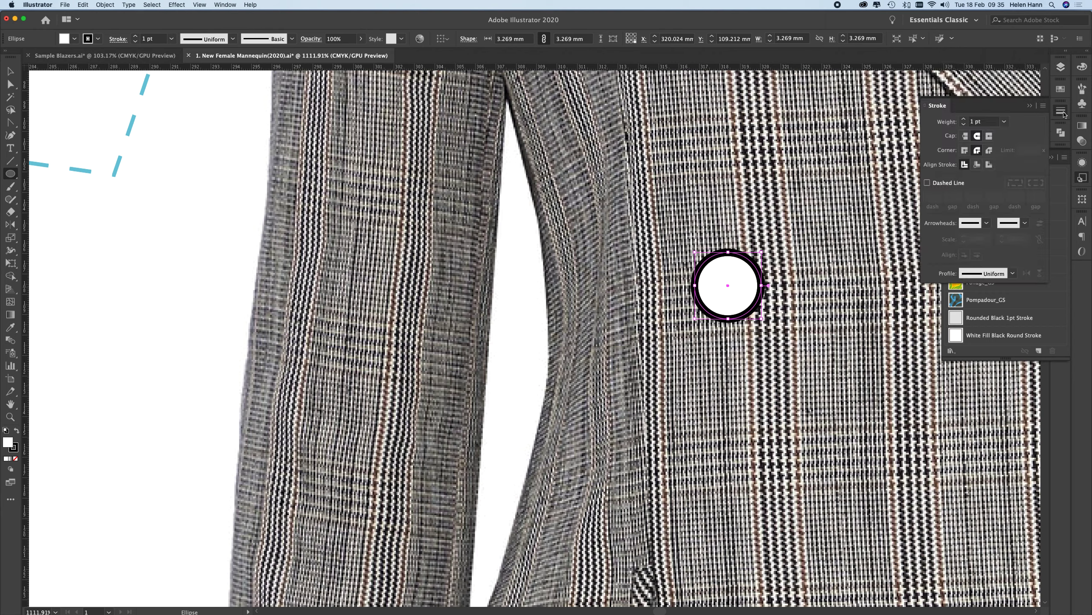
{"action": "left_click", "coordinate": [1004, 122]}
{"action": "left_click", "coordinate": [1019, 141]}
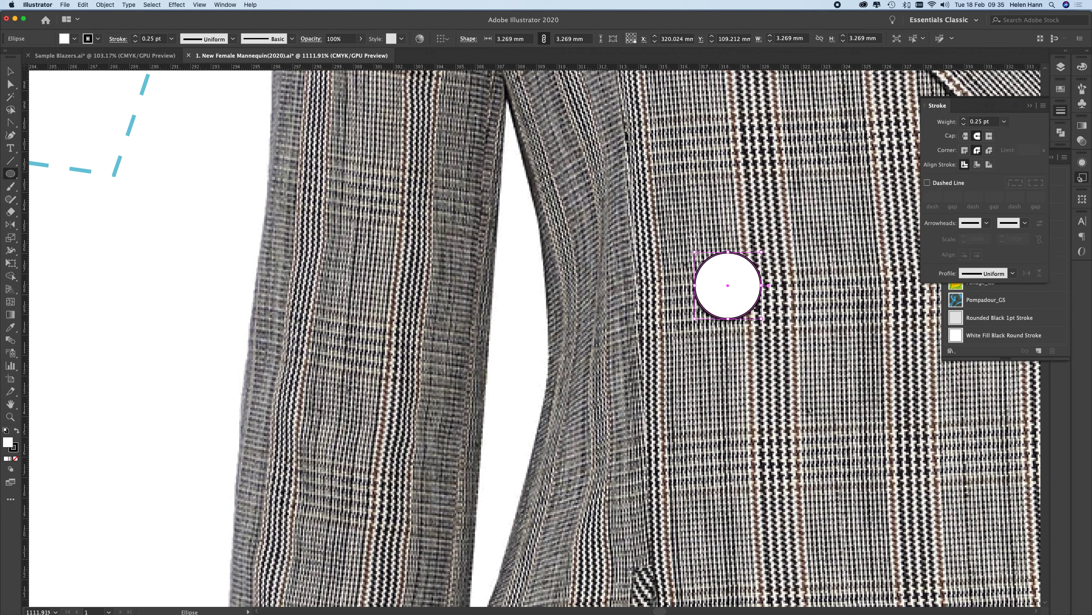
{"action": "left_click", "coordinate": [11, 71]}
{"action": "left_click_drag", "start_coordinate": [727, 285], "coordinate": [113, 310]}
{"action": "key", "text": "z"}
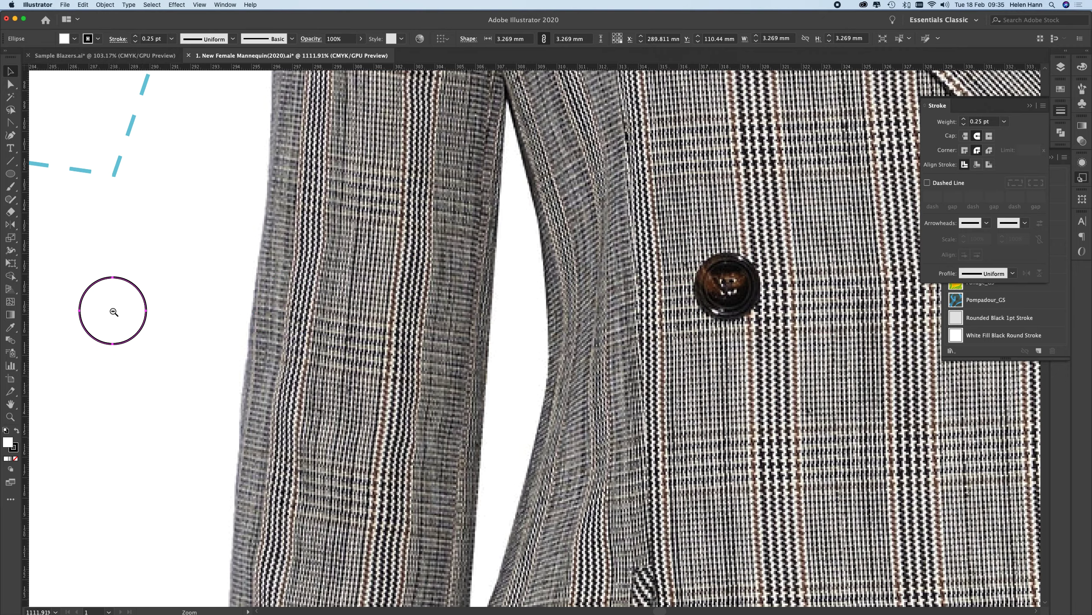
Move the button circle away from the blazer photo to the blank canvas beside the template's red and green guide lines.
{"action": "left_click", "coordinate": [115, 314], "text": "alt"}
{"action": "left_click", "coordinate": [481, 406], "text": "alt"}
{"action": "left_click", "coordinate": [523, 377], "text": "alt"}
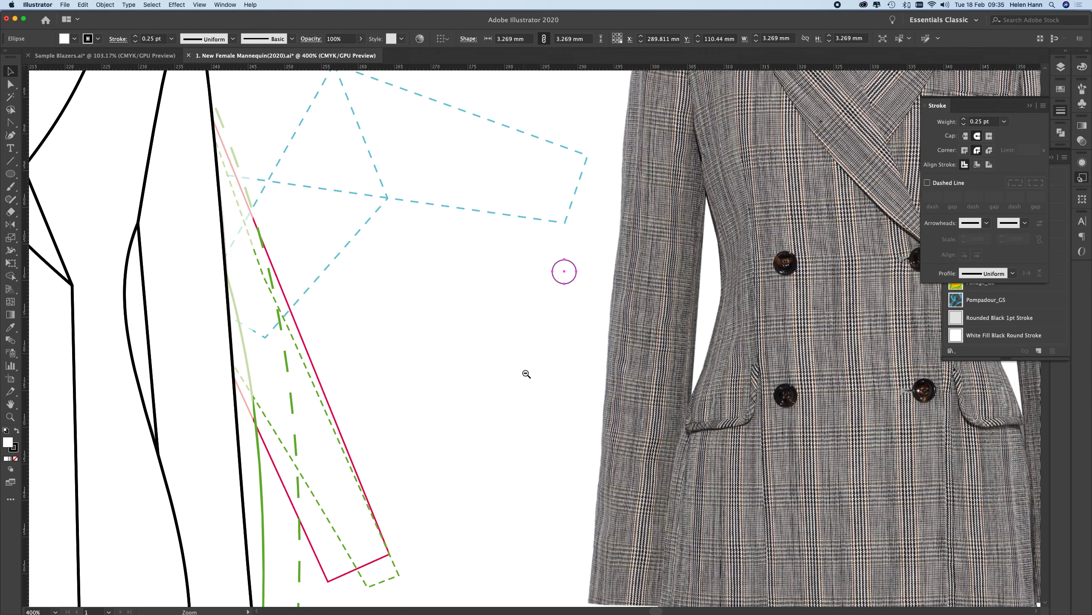
{"action": "key", "text": "v"}
{"action": "left_click", "coordinate": [565, 275]}
{"action": "left_click_drag", "start_coordinate": [565, 275], "coordinate": [343, 296]}
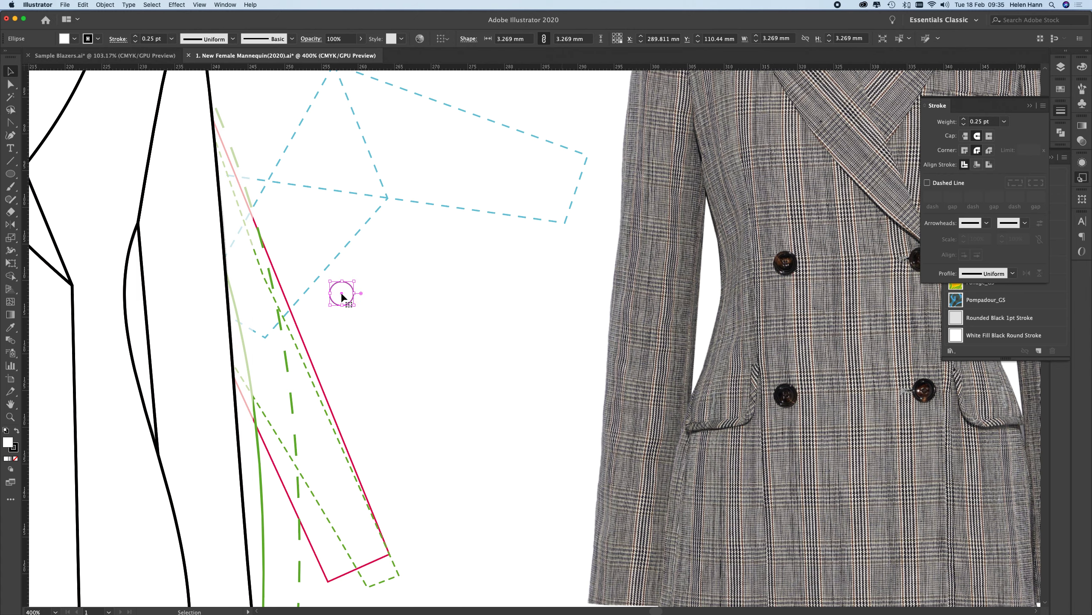
Offset the button circle's path by -0.5 mm with mitre joins and preview the inner ring.
{"action": "left_click", "coordinate": [9, 416]}
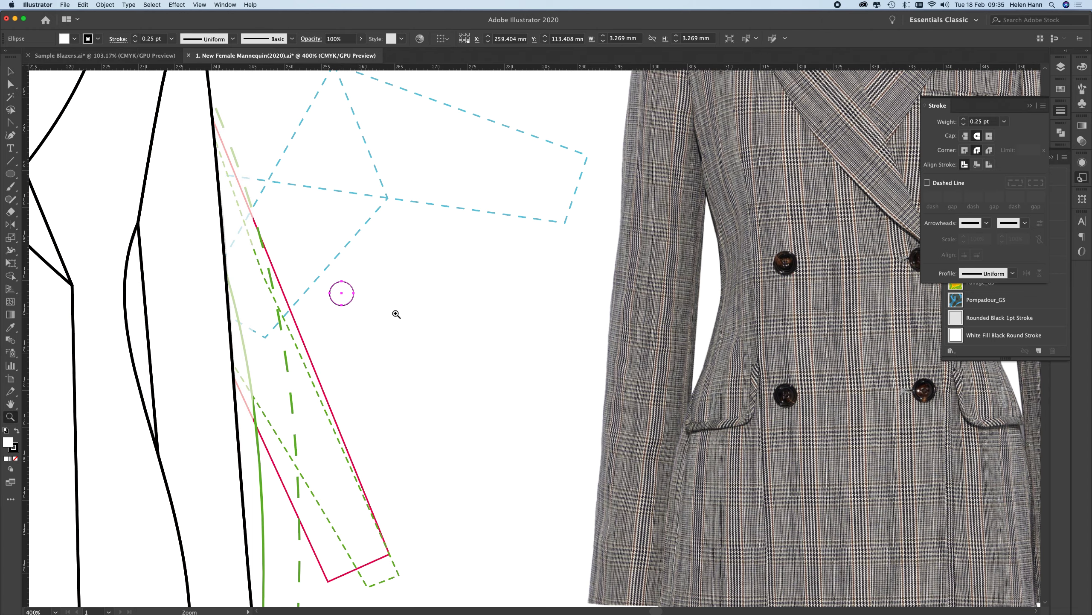
{"action": "left_click_drag", "start_coordinate": [342, 293], "coordinate": [593, 374]}
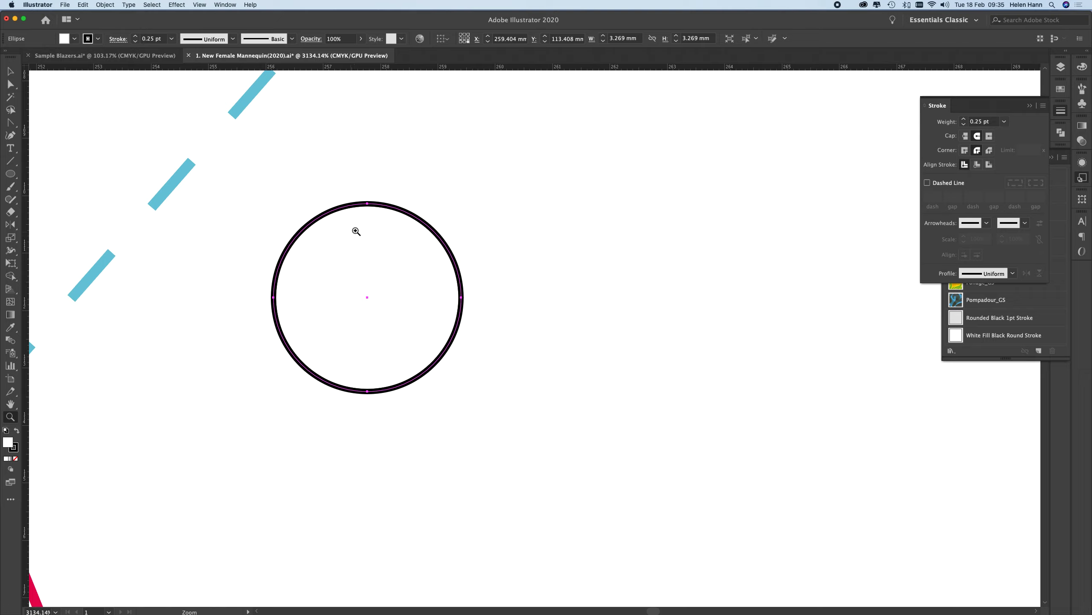
{"action": "key", "text": "v"}
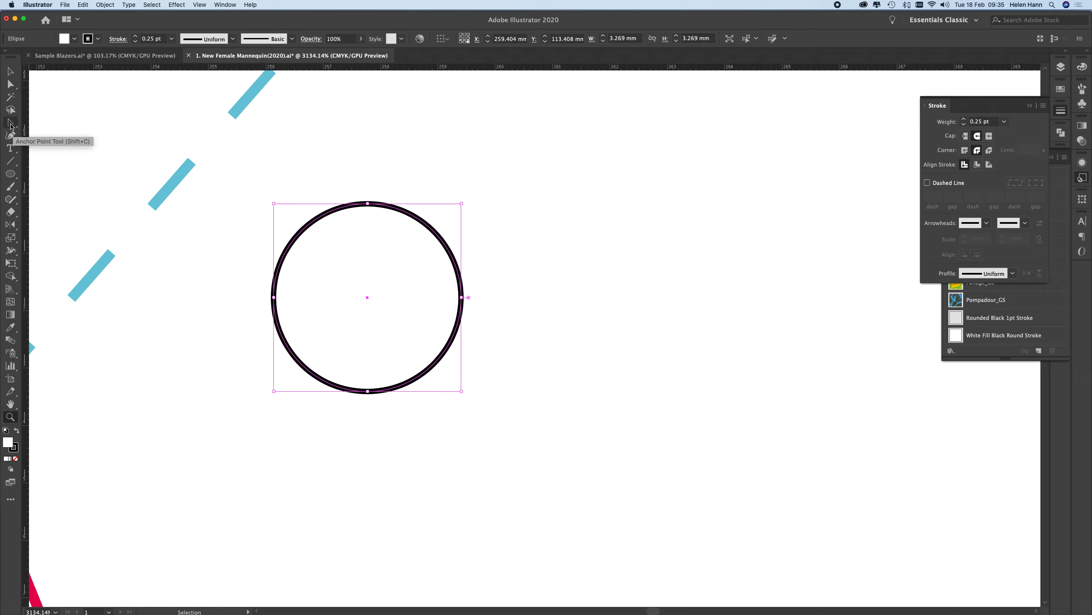
{"action": "left_click", "coordinate": [10, 72]}
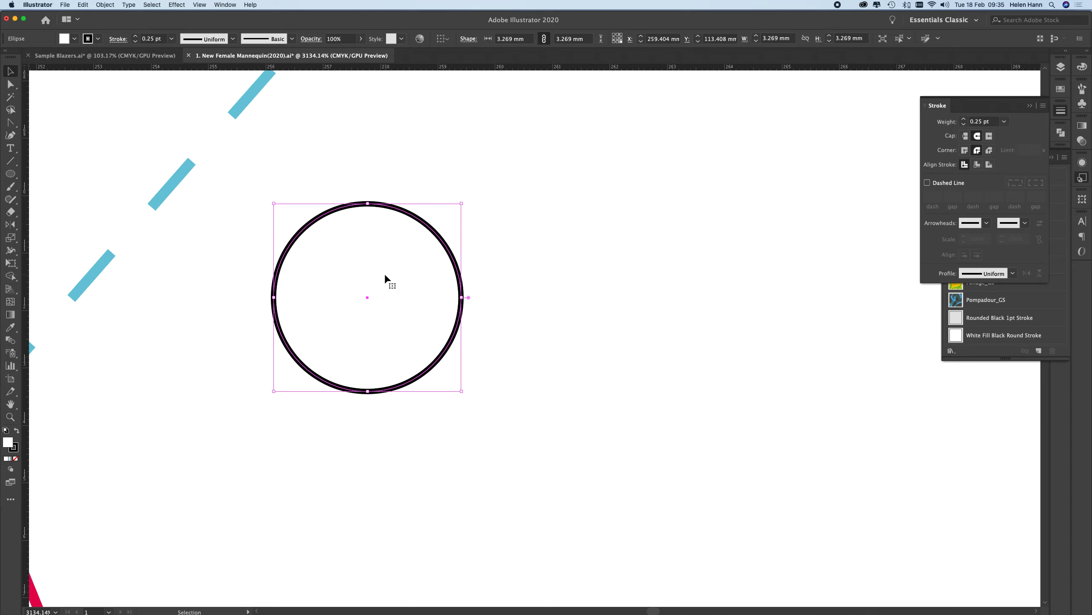
{"action": "left_click", "coordinate": [105, 5]}
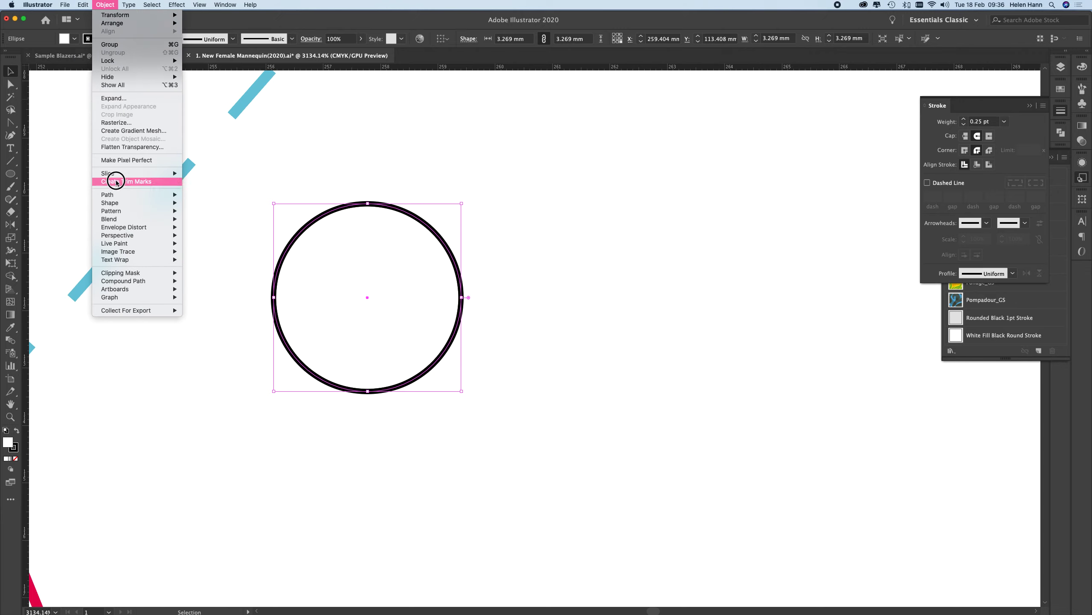
{"action": "mouse_move", "coordinate": [114, 197]}
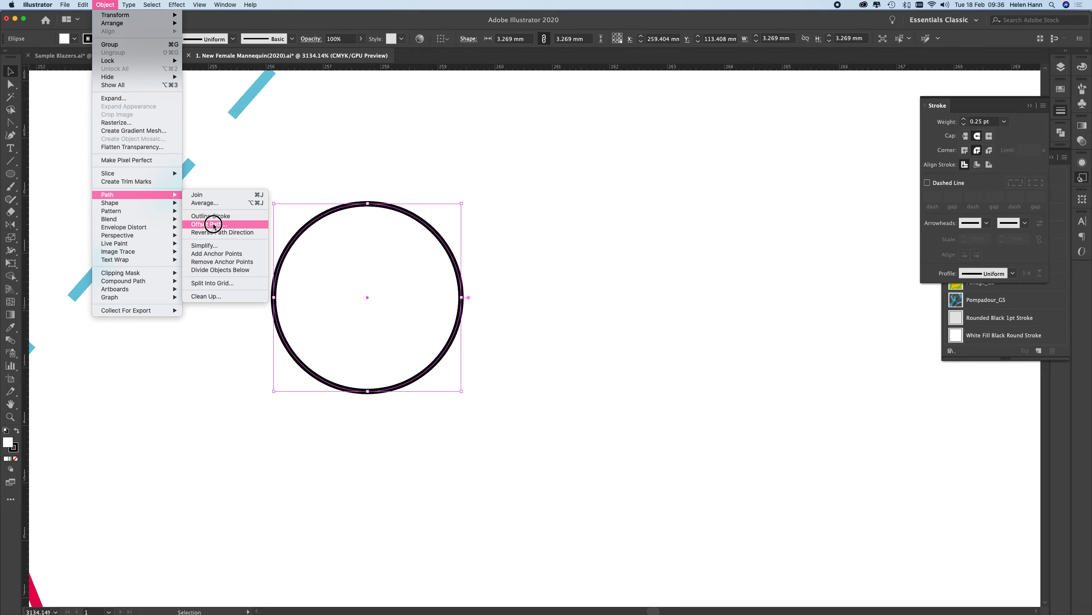
{"action": "left_click", "coordinate": [213, 224]}
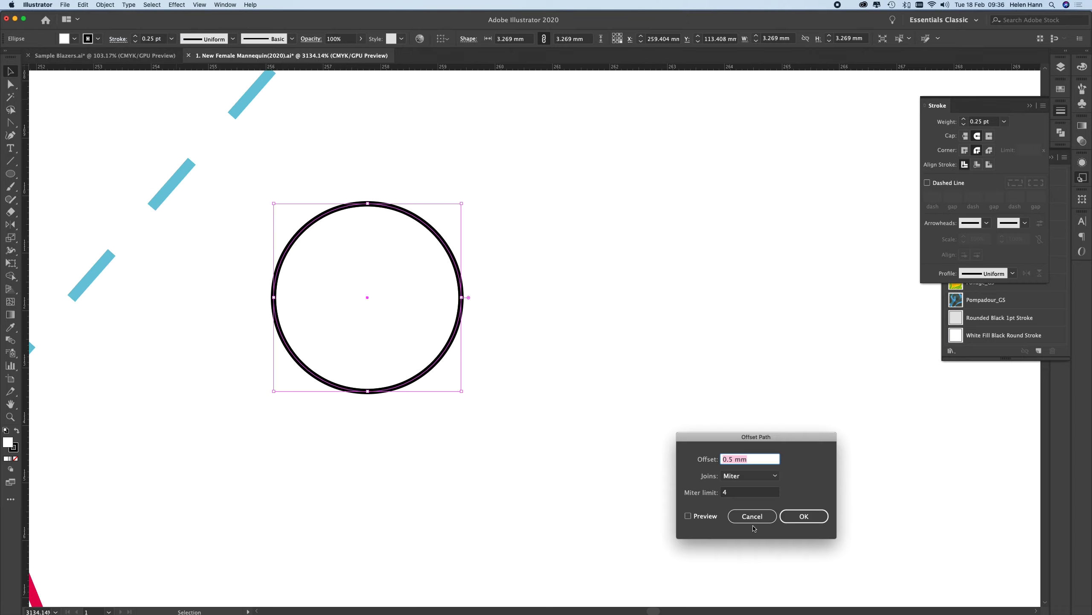
{"action": "left_click", "coordinate": [702, 516]}
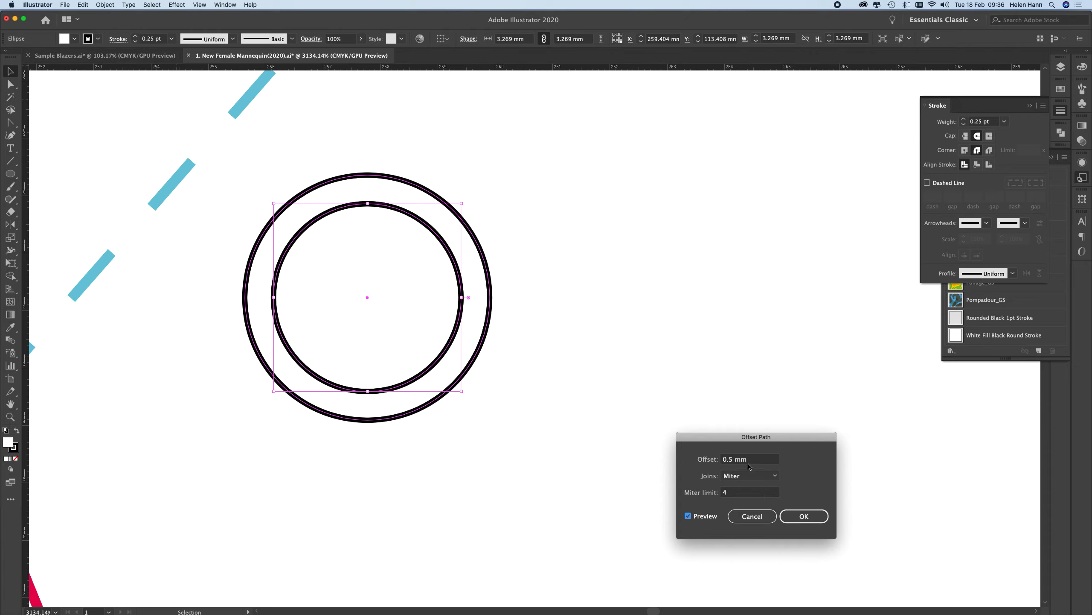
{"action": "left_click", "coordinate": [722, 459]}
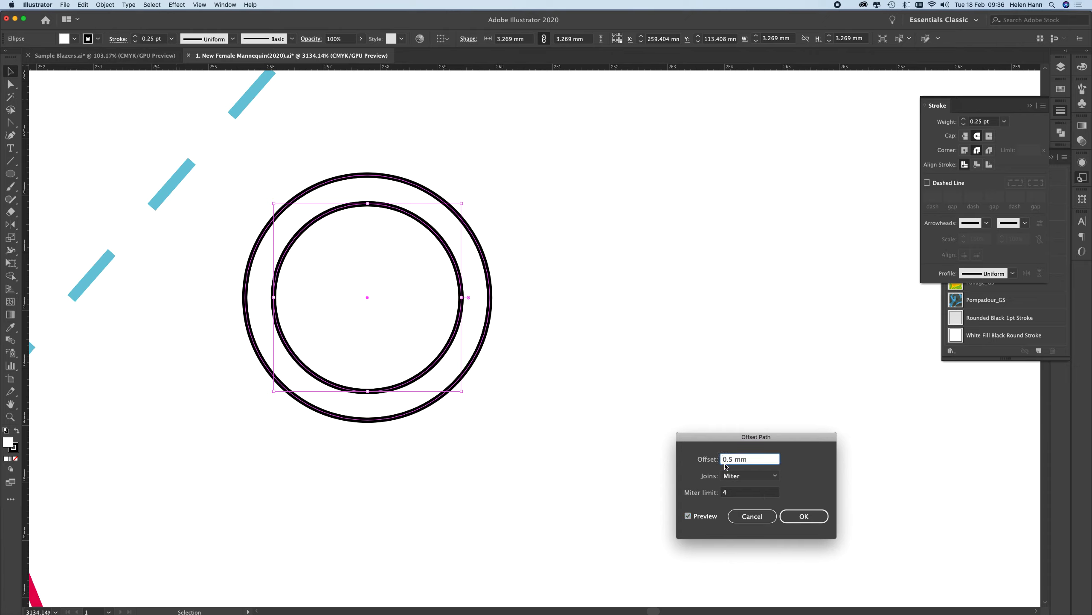
{"action": "type", "text": "-"}
{"action": "left_click", "coordinate": [695, 520]}
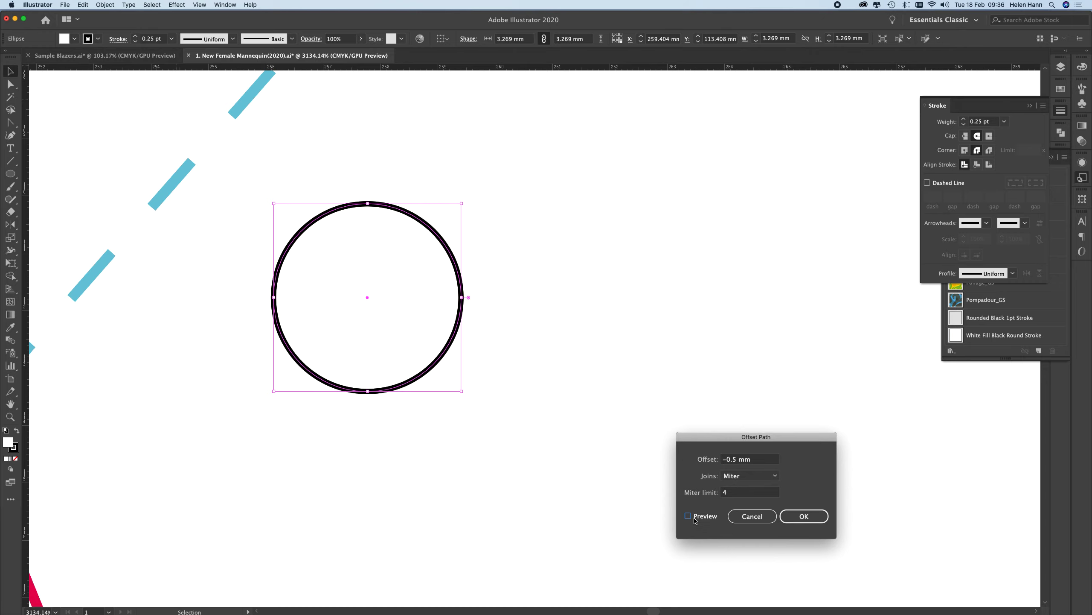
{"action": "left_click", "coordinate": [687, 518]}
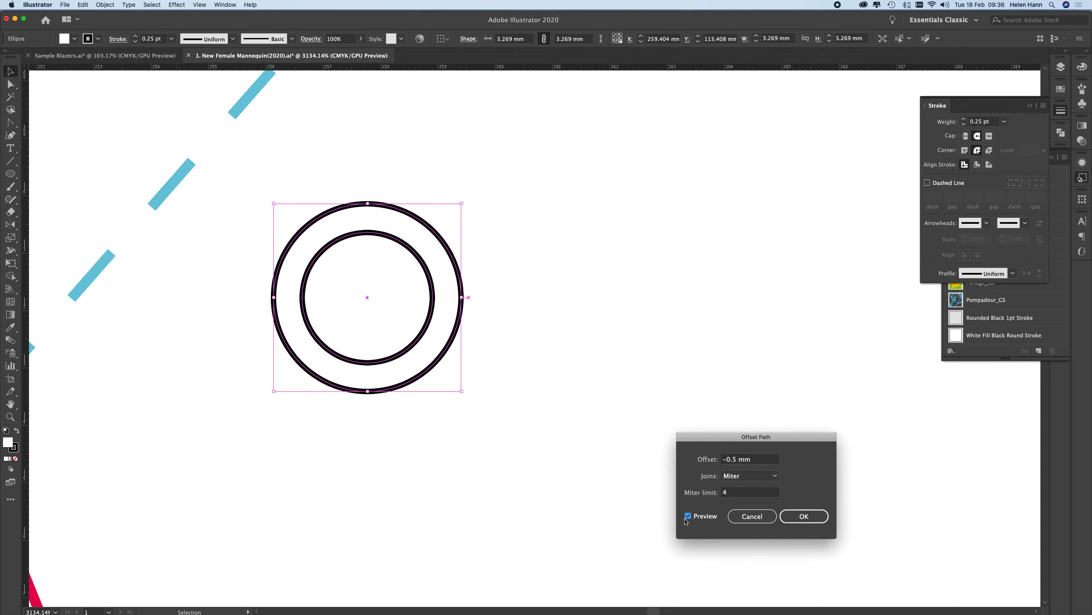
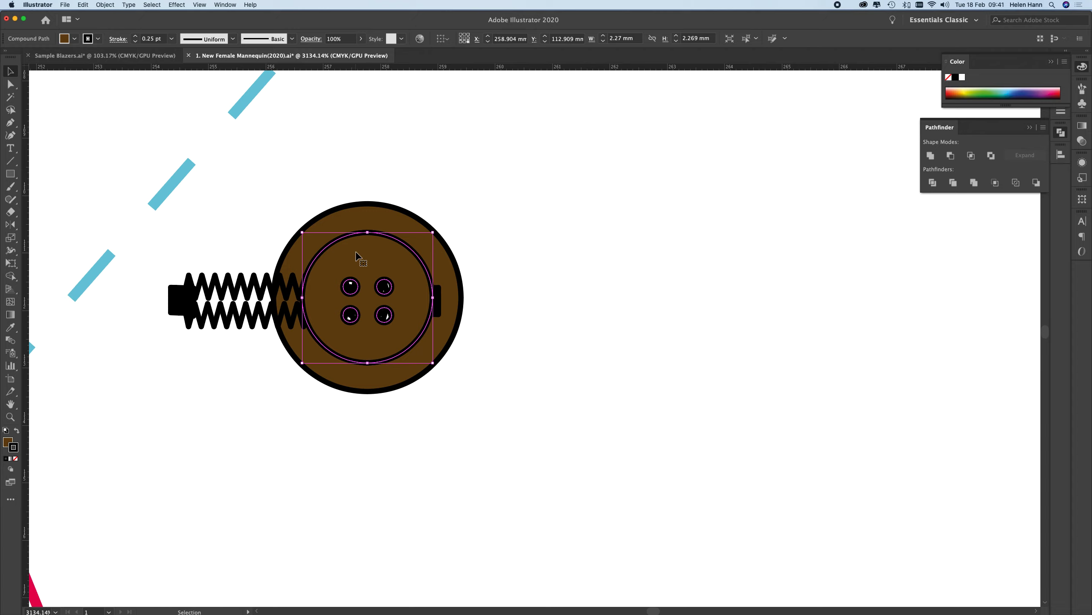
Undo the cut of the inner button disc and group the disc with the outer button circle.
{"action": "key", "text": "Delete"}
{"action": "key", "text": "super+z"}
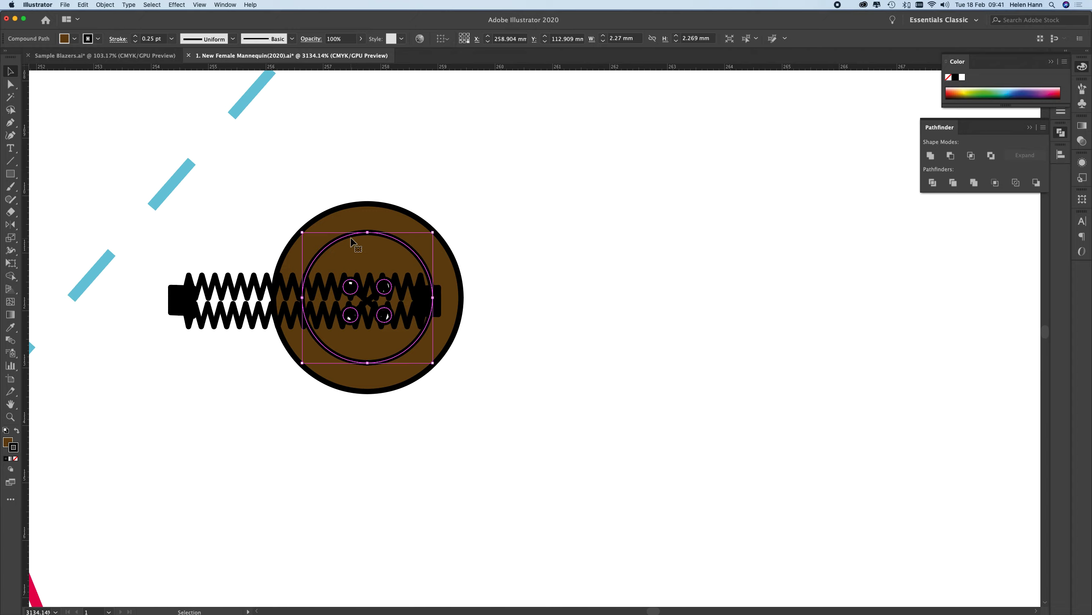
{"action": "left_click", "coordinate": [346, 213]}
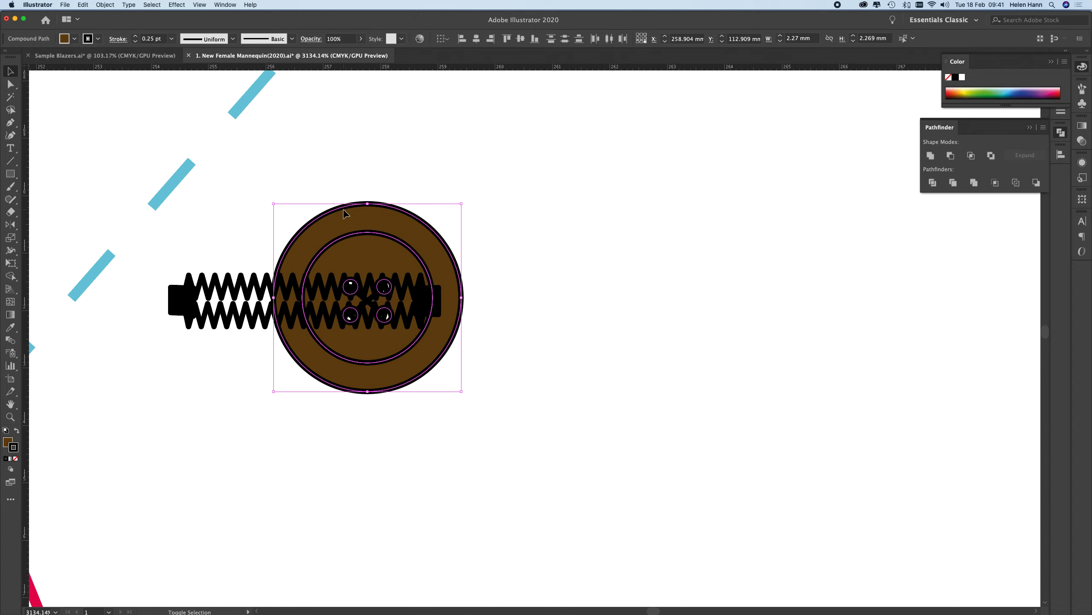
{"action": "right_click", "coordinate": [563, 254]}
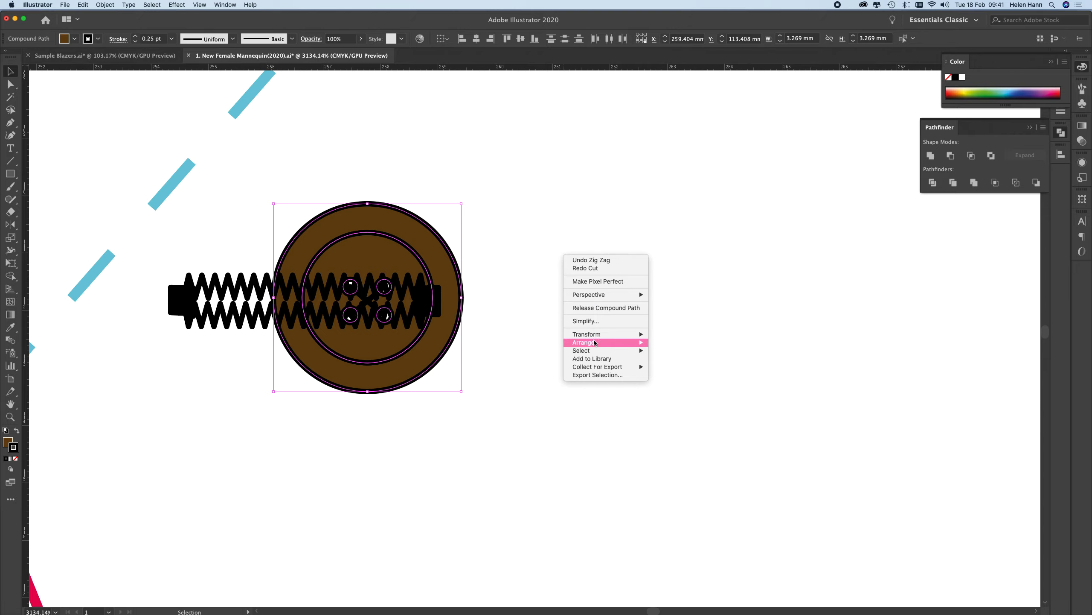
{"action": "mouse_move", "coordinate": [596, 335]}
{"action": "left_click", "coordinate": [539, 273]}
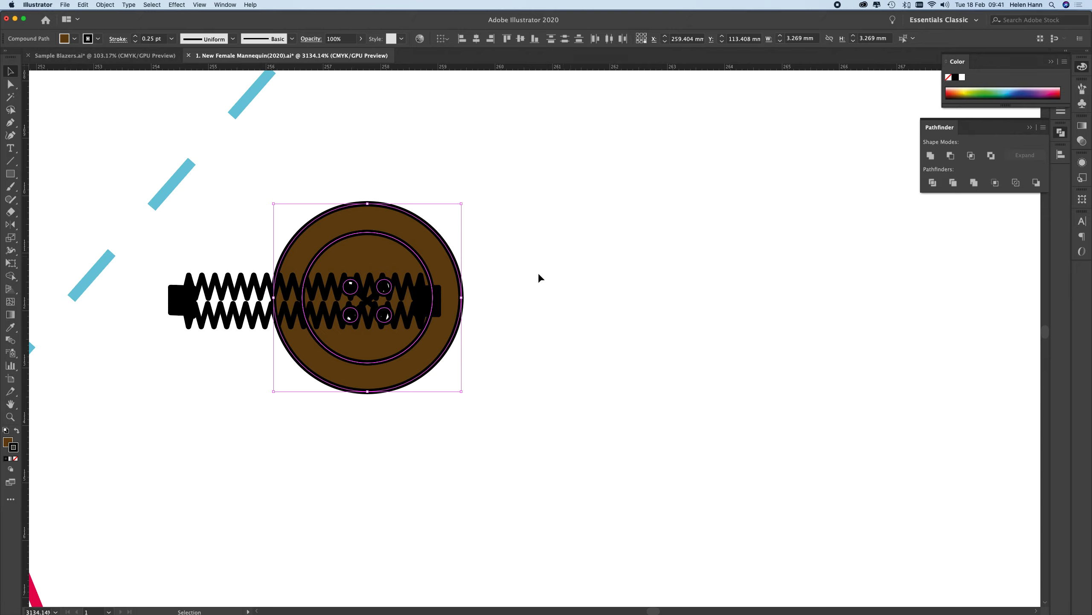
{"action": "left_click", "coordinate": [104, 5]}
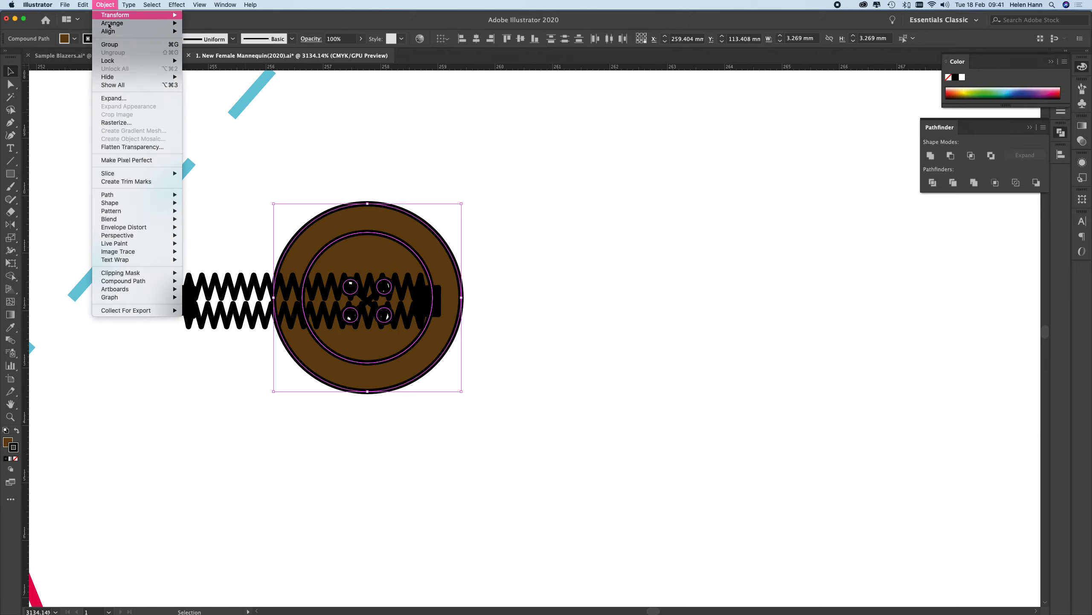
{"action": "left_click", "coordinate": [119, 45]}
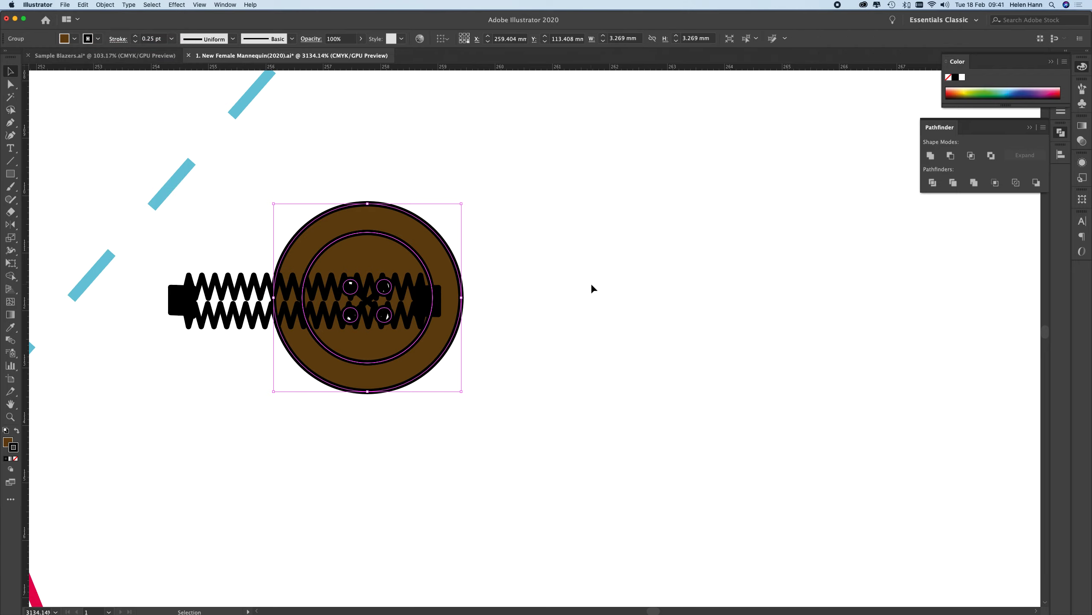
Group the two crossed thread lines with the button circles.
{"action": "left_click", "coordinate": [370, 300]}
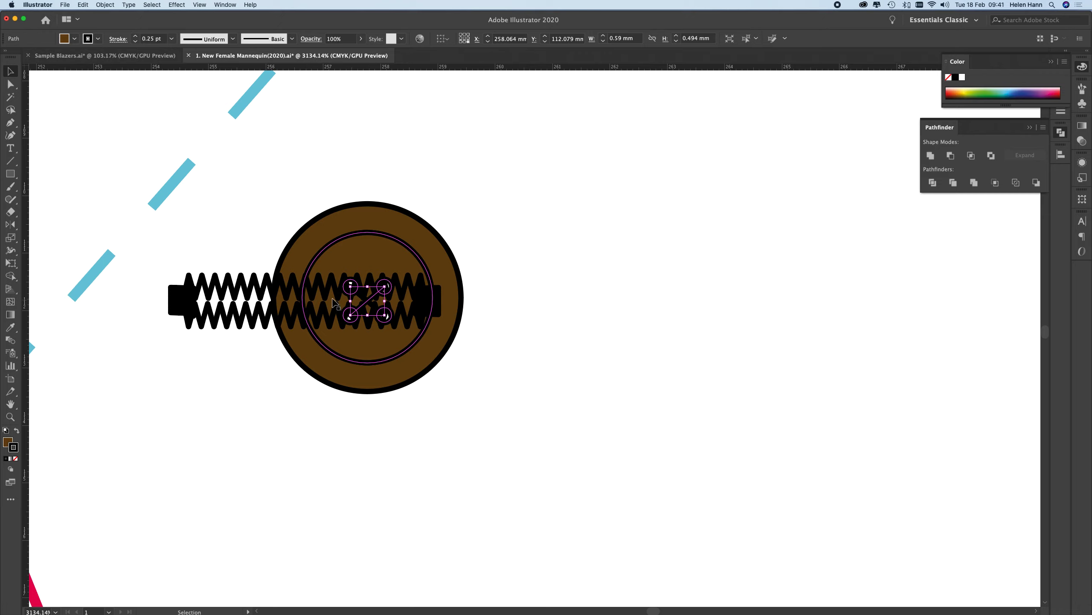
{"action": "left_click", "coordinate": [365, 298], "text": "shift"}
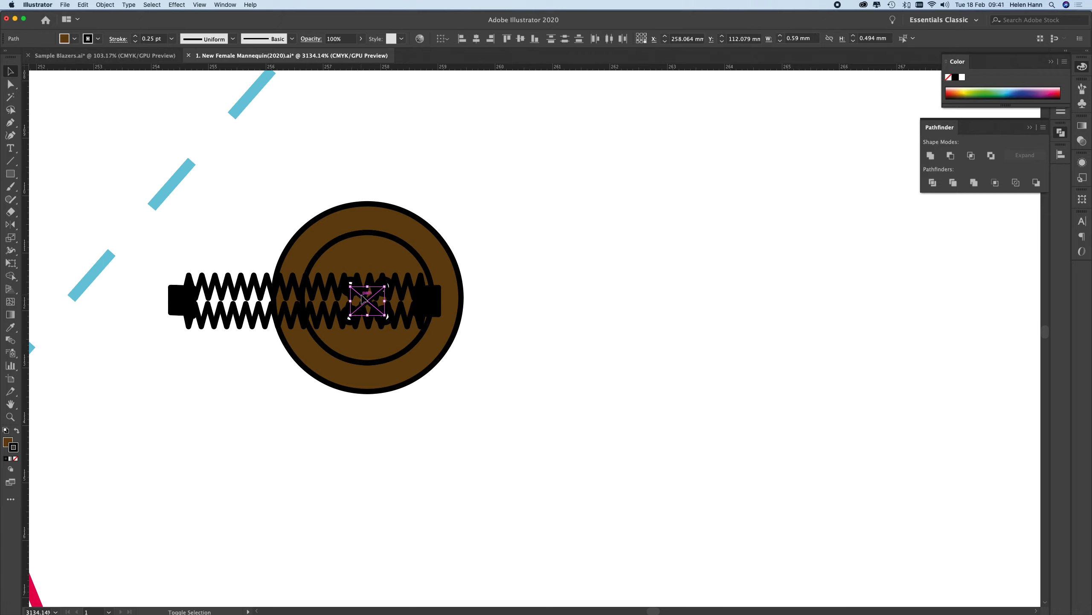
{"action": "left_click", "coordinate": [371, 249], "text": "shift"}
{"action": "right_click", "coordinate": [366, 135]}
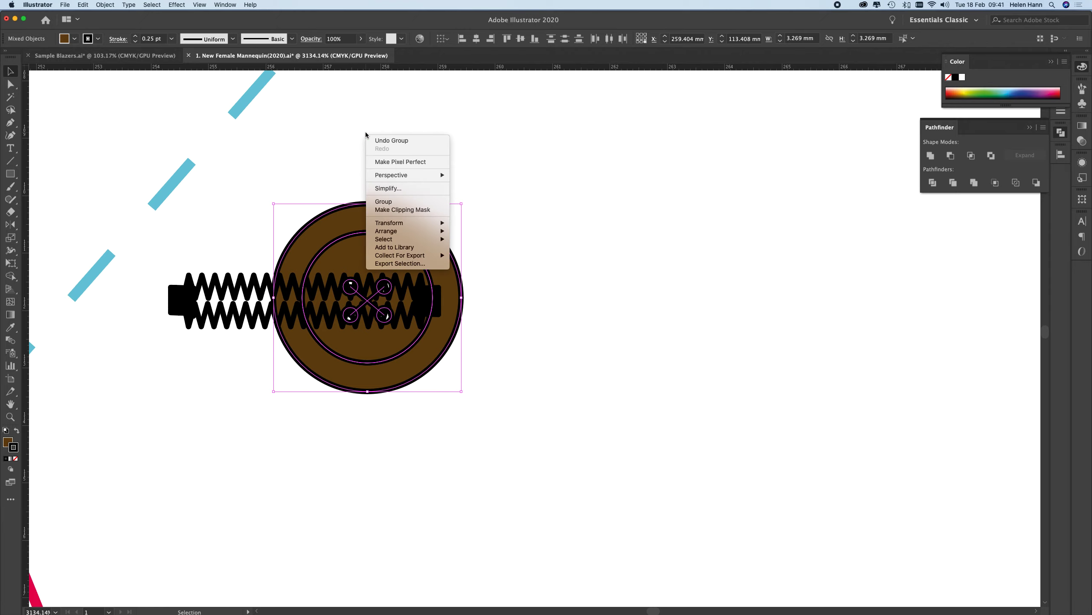
{"action": "left_click", "coordinate": [384, 201]}
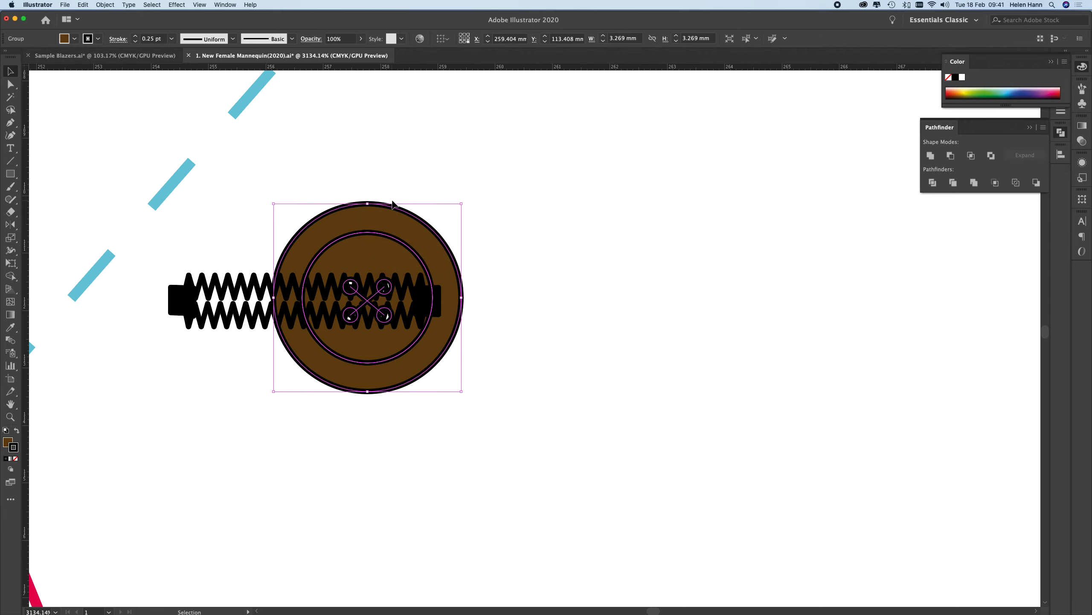
Cut the button group and paste it in front of the zigzag buttonhole, then deselect it.
{"action": "key", "text": "super+x"}
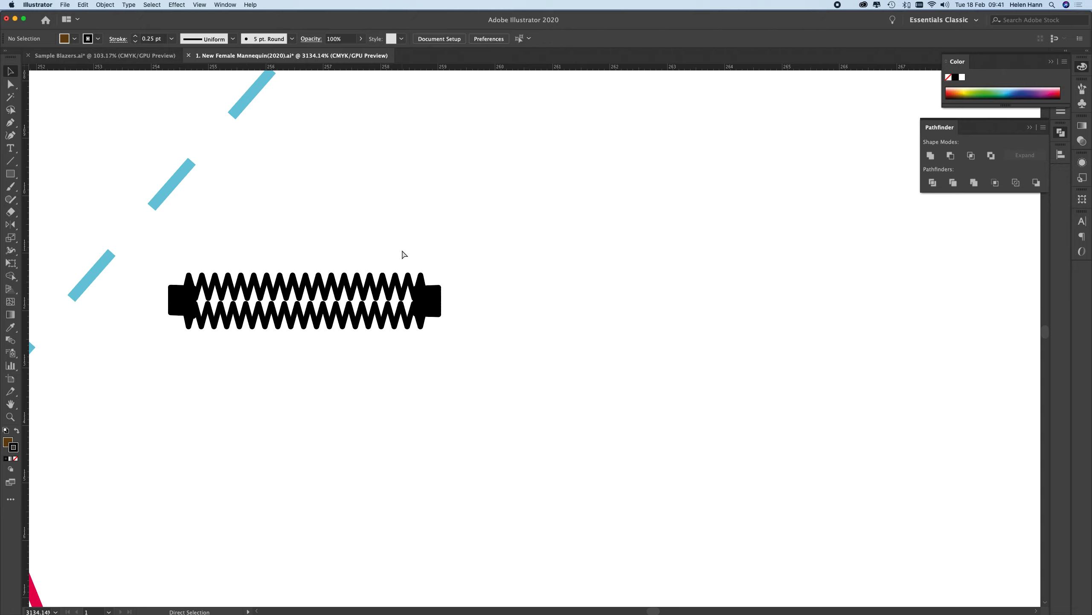
{"action": "key", "text": "super+f"}
{"action": "key", "text": "v"}
{"action": "left_click", "coordinate": [509, 369]}
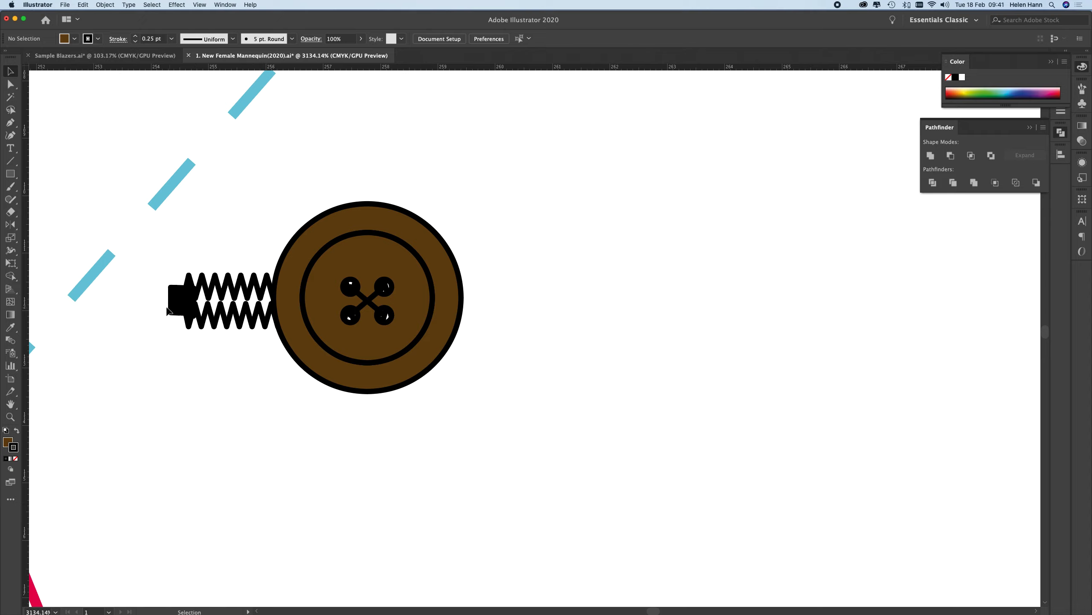
Group the button together with the zigzag buttonhole behind it and deselect the group.
{"action": "left_click", "coordinate": [255, 316]}
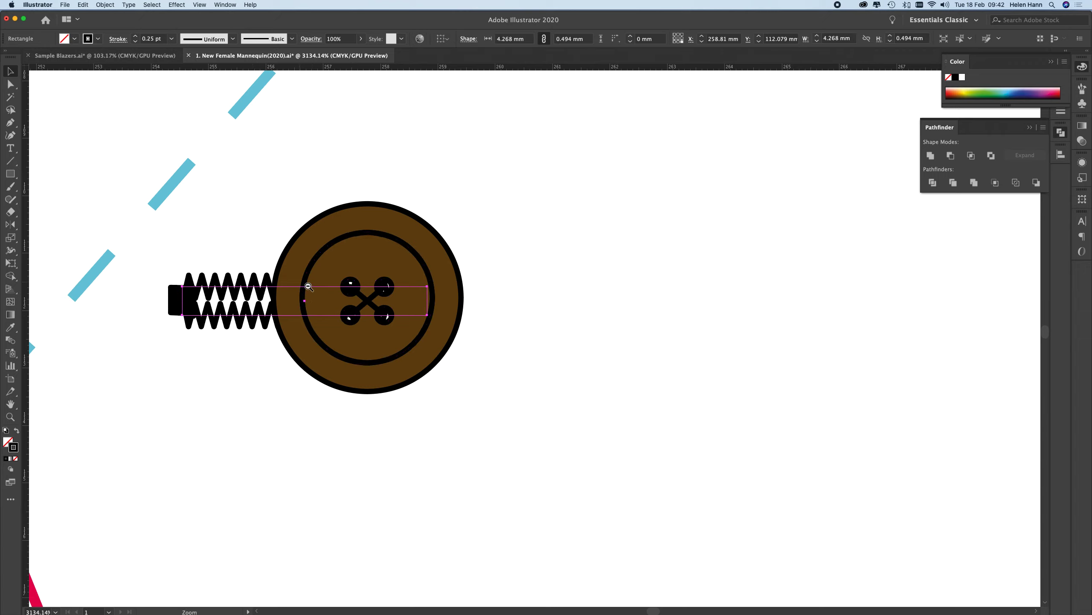
{"action": "left_click", "coordinate": [327, 302], "text": "alt+super"}
{"action": "left_click", "coordinate": [327, 302], "text": "super"}
{"action": "left_click", "coordinate": [640, 367], "text": "alt+super"}
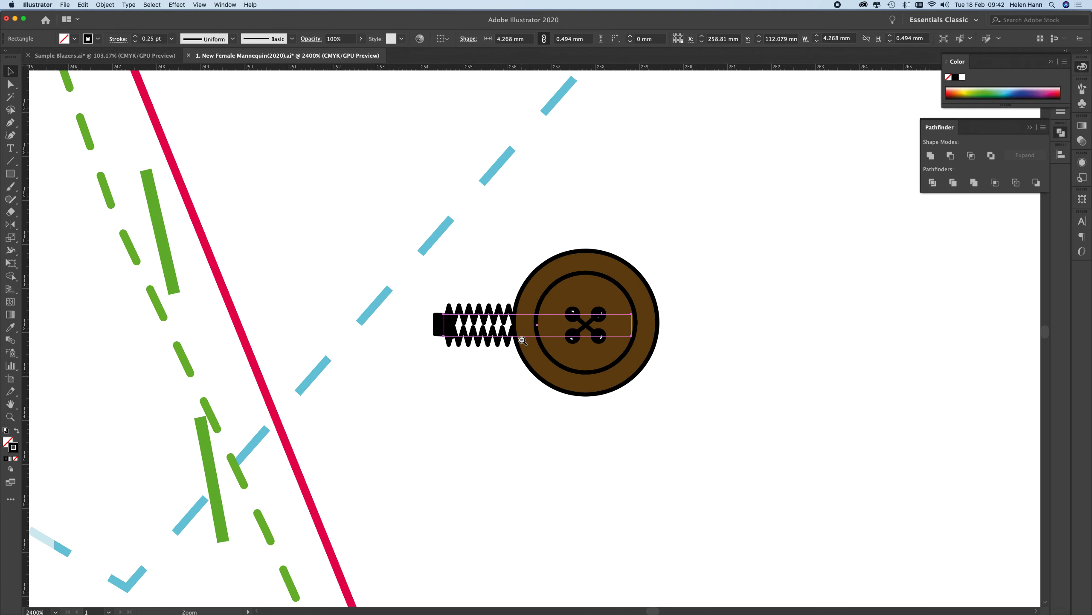
{"action": "left_click_drag", "start_coordinate": [709, 238], "coordinate": [424, 397]}
{"action": "right_click", "coordinate": [641, 326]}
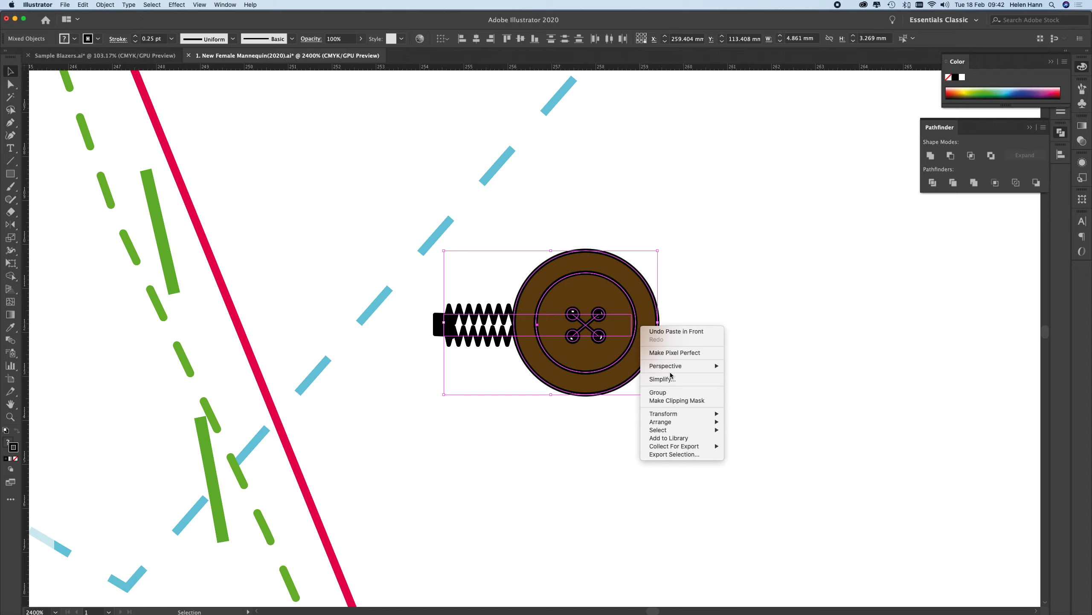
{"action": "left_click", "coordinate": [669, 392]}
{"action": "left_click", "coordinate": [690, 386]}
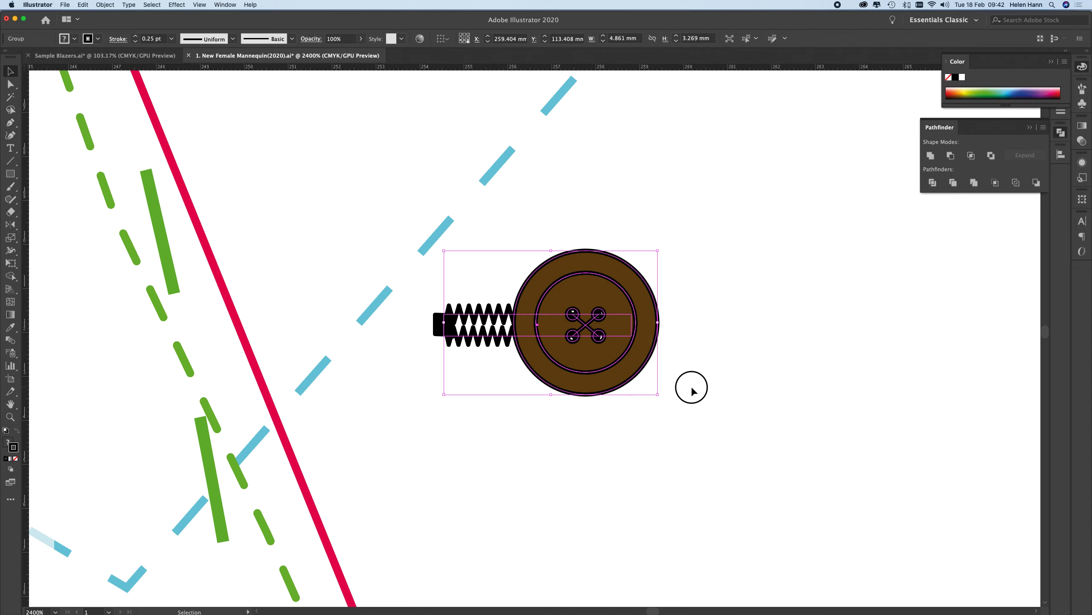
Save the button and buttonhole group as a dynamic Movie Clip symbol named New button.
{"action": "left_click", "coordinate": [567, 335], "text": "alt"}
{"action": "left_click", "coordinate": [567, 335], "text": "alt"}
{"action": "left_click", "coordinate": [568, 334], "text": "alt"}
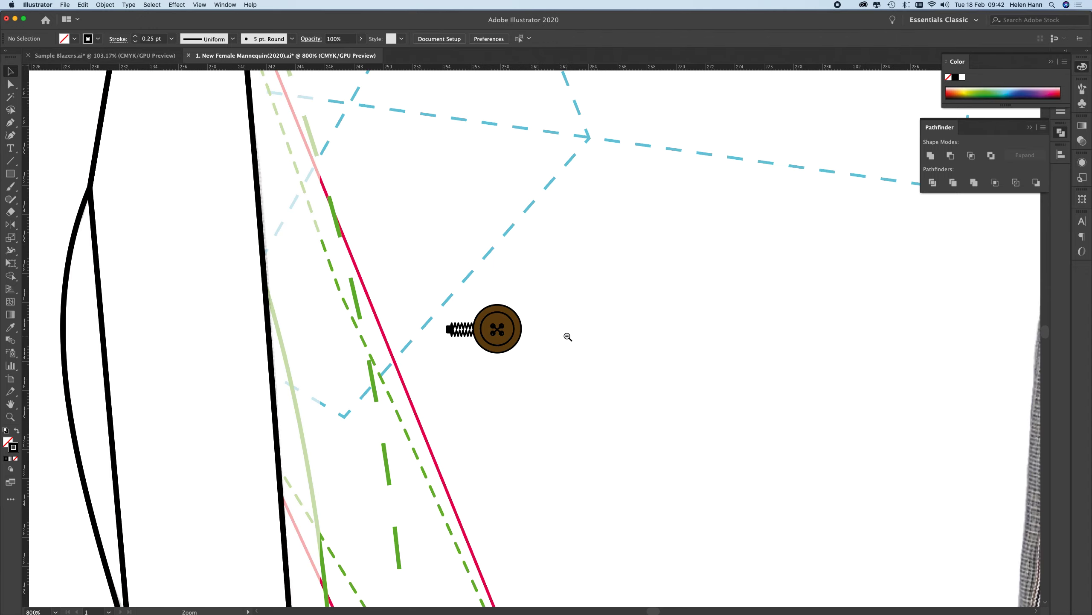
{"action": "left_click", "coordinate": [568, 334], "text": "alt"}
{"action": "left_click", "coordinate": [468, 415], "text": "alt"}
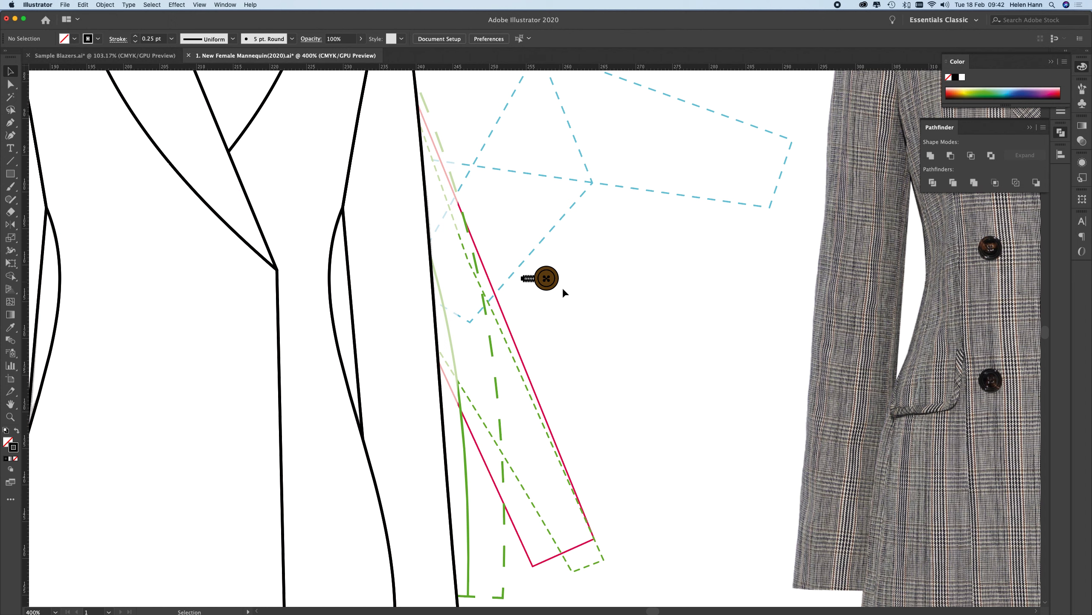
{"action": "left_click", "coordinate": [1081, 104]}
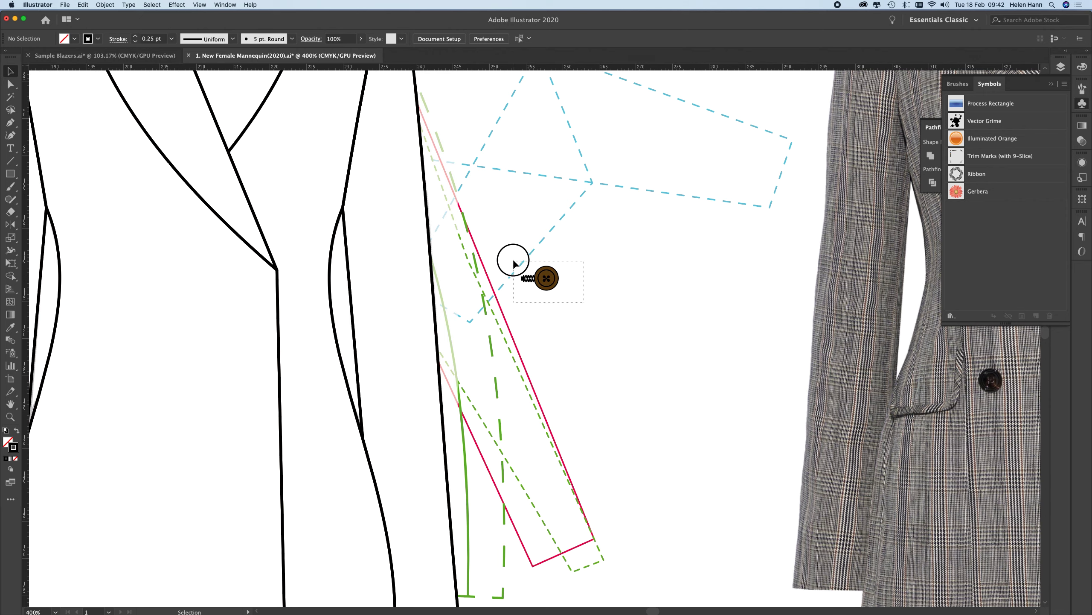
{"action": "left_click", "coordinate": [543, 280]}
{"action": "left_click_drag", "start_coordinate": [545, 282], "coordinate": [969, 220]}
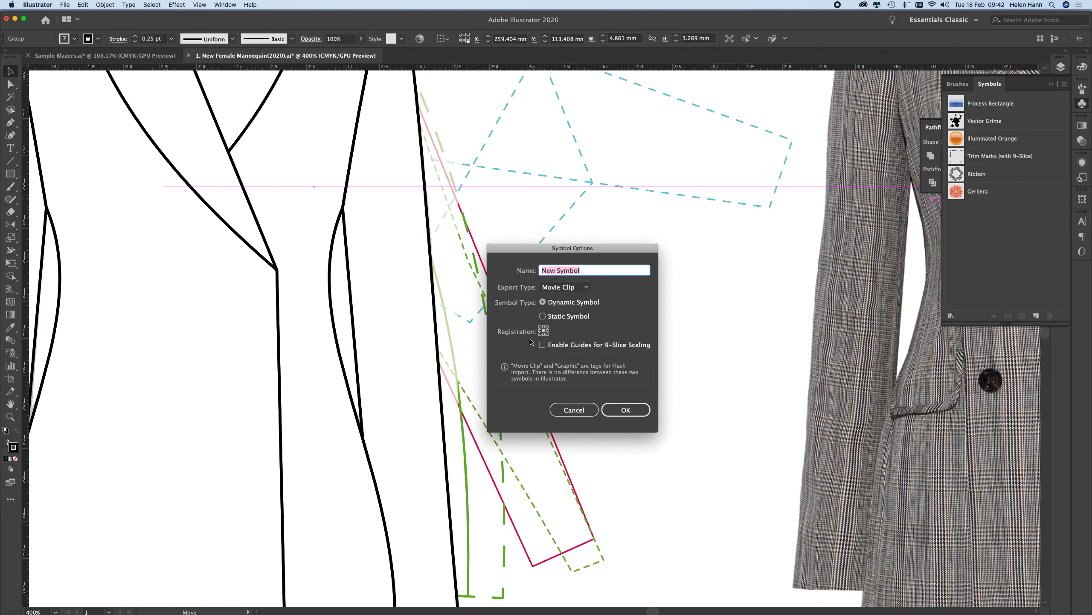
{"action": "type", "text": "N"}
{"action": "left_click", "coordinate": [641, 409]}
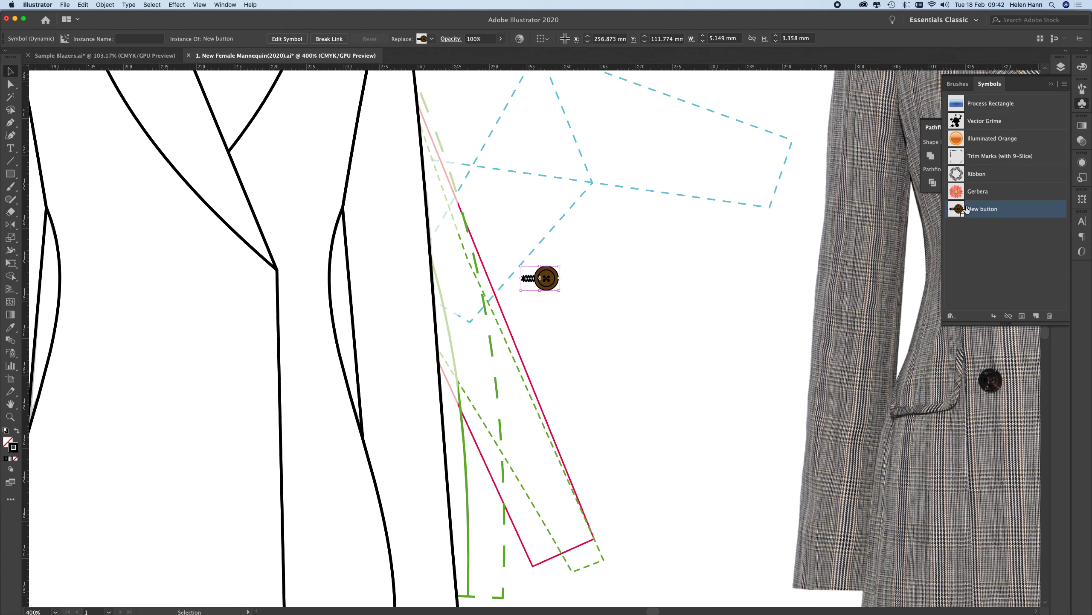
Place an instance of the New button symbol on the jacket front, just below the lapel break point beside the overlapping edge.
{"action": "left_click_drag", "start_coordinate": [958, 214], "coordinate": [261, 284]}
{"action": "left_click", "coordinate": [253, 300], "text": "alt"}
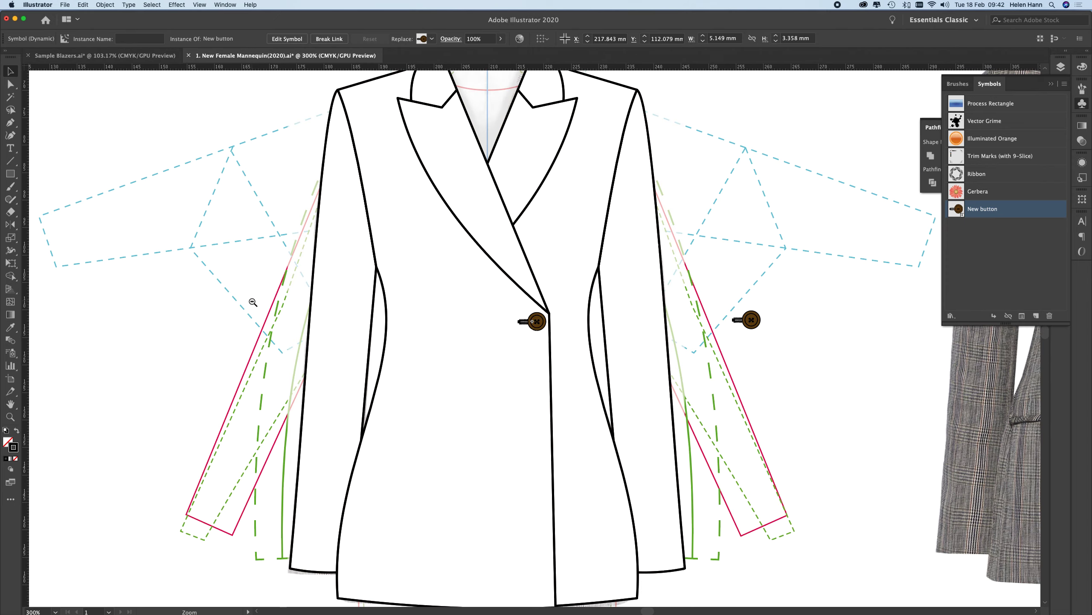
{"action": "left_click", "coordinate": [474, 375], "text": "alt"}
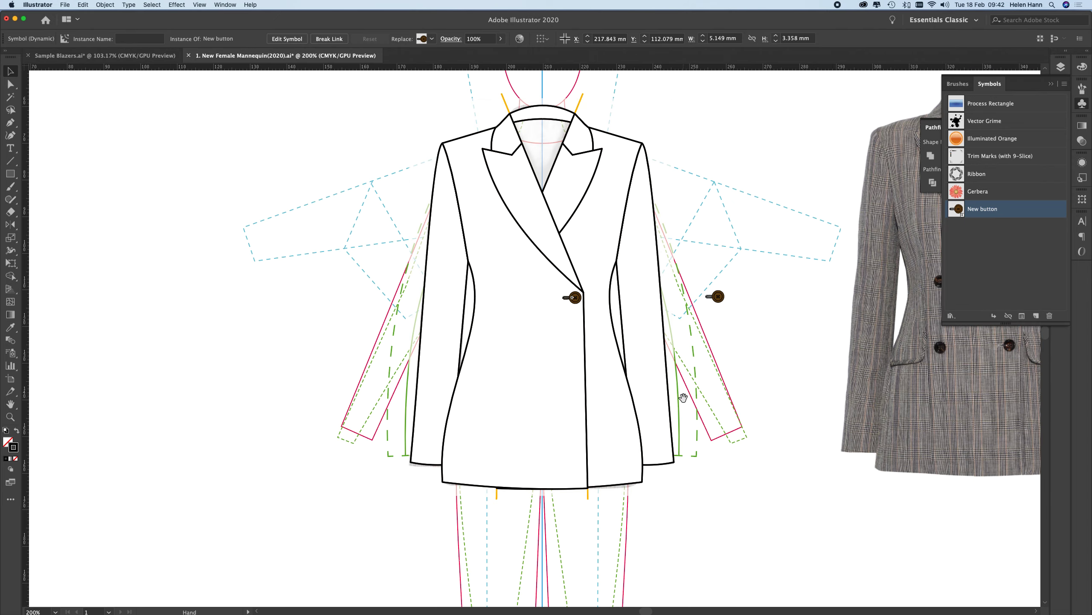
Apply the Rounded Black 1pt Stroke graphic style to both jacket front panels.
{"action": "scroll", "coordinate": [549, 463], "scroll_direction": "right", "scroll_amount": 5}
{"action": "left_click", "coordinate": [394, 384]}
{"action": "left_click", "coordinate": [1082, 177]}
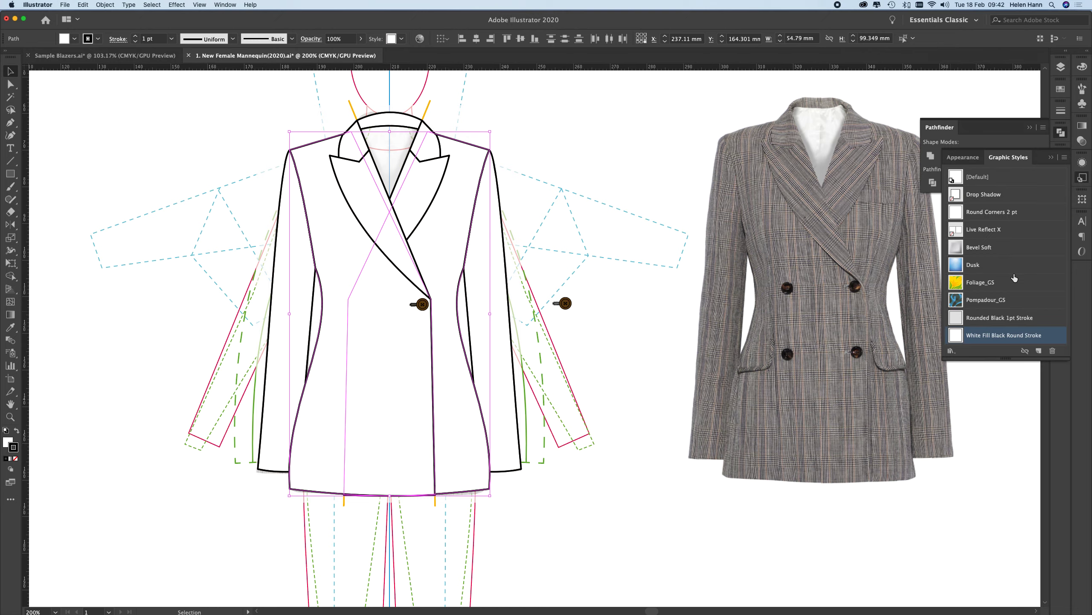
{"action": "left_click", "coordinate": [989, 317]}
Position the placed button over the photo's upper right button and duplicate it straight across onto the upper left one.
{"action": "key", "text": "super+alt+space"}
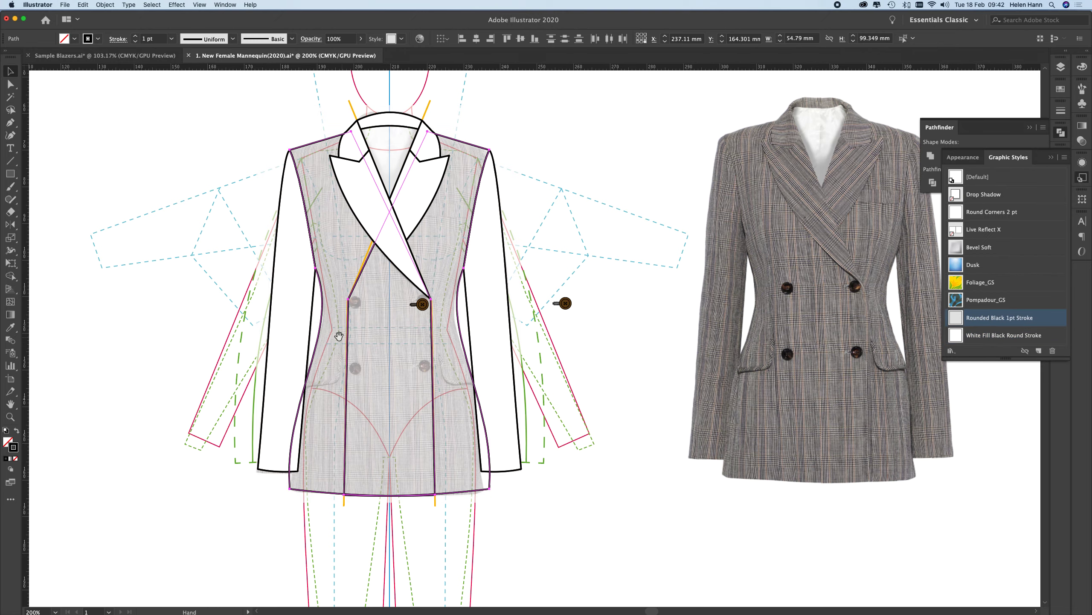
{"action": "left_click_drag", "start_coordinate": [383, 320], "coordinate": [465, 289]}
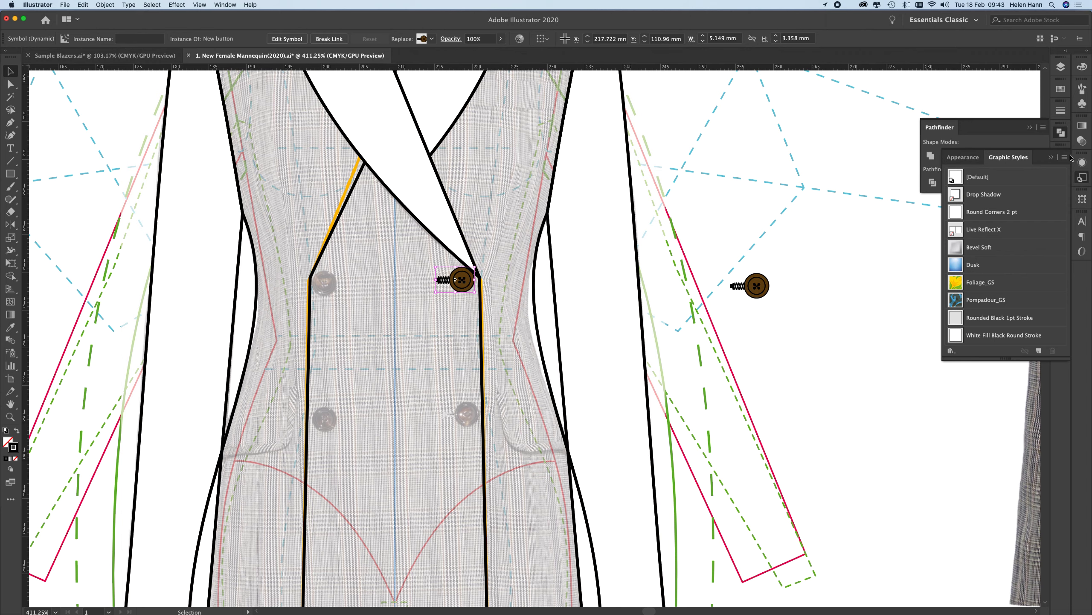
{"action": "left_click", "coordinate": [1061, 67]}
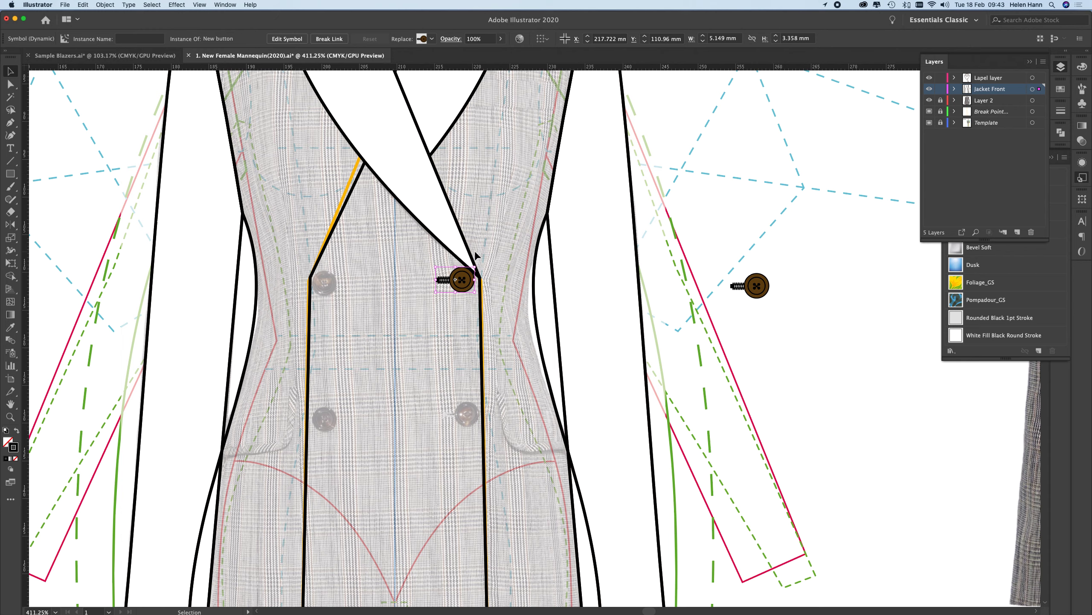
{"action": "key", "text": "Up"}
{"action": "left_click_drag", "start_coordinate": [464, 278], "coordinate": [326, 289]}
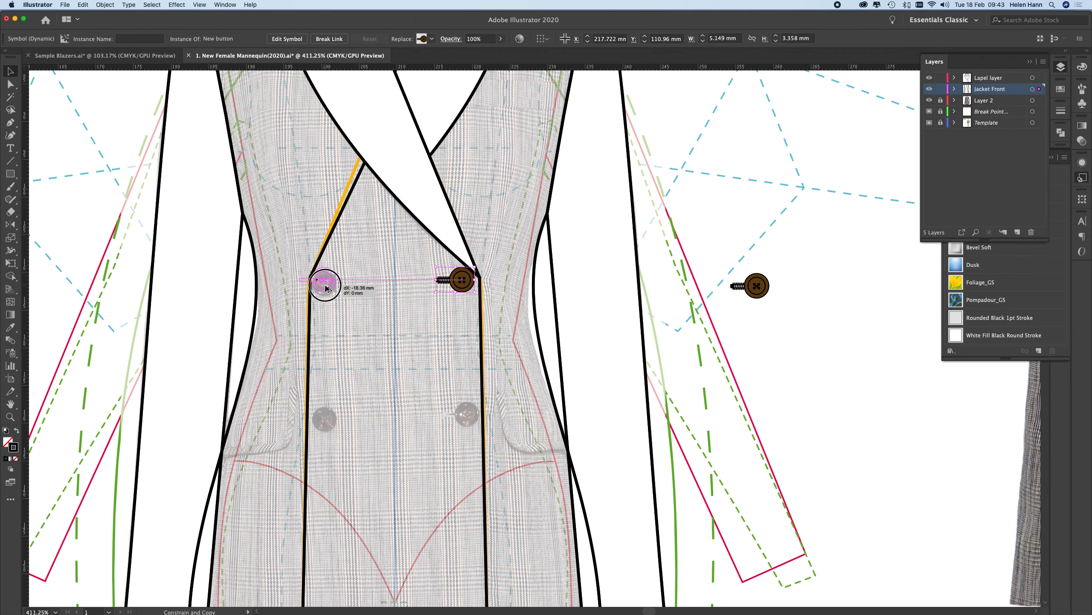
{"action": "left_click_drag", "start_coordinate": [325, 288], "coordinate": [325, 288]}
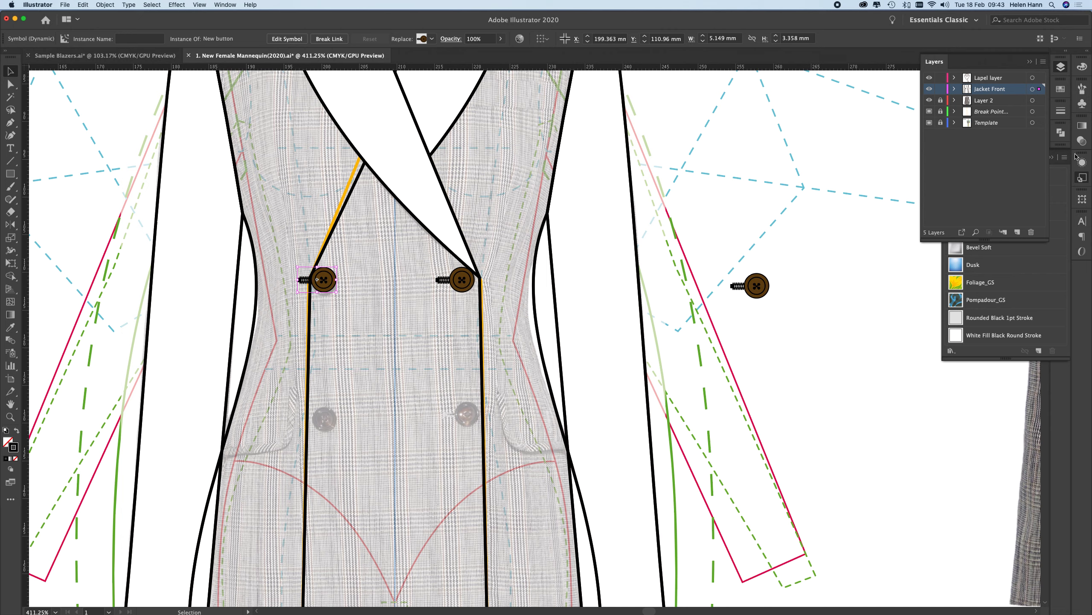
Place two more New button symbol instances over the photo's lower right and lower left buttons.
{"action": "left_click", "coordinate": [1083, 103]}
{"action": "left_click_drag", "start_coordinate": [957, 209], "coordinate": [466, 418]}
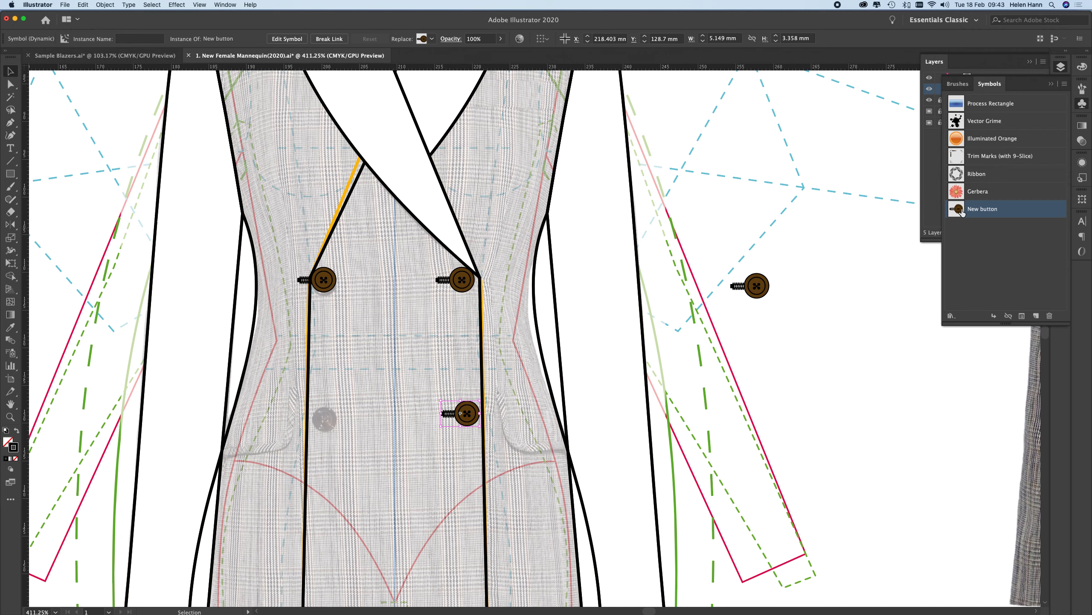
{"action": "left_click_drag", "start_coordinate": [962, 212], "coordinate": [326, 423]}
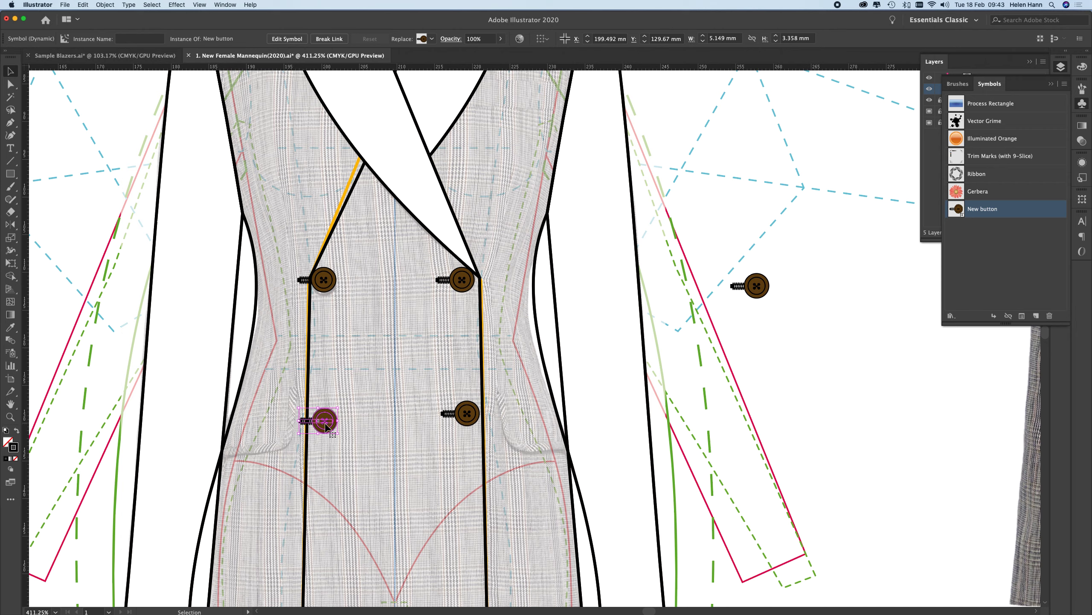
Align the two lower buttons by their vertical centres, using the right one as the key object.
{"action": "left_click", "coordinate": [469, 416], "text": "shift"}
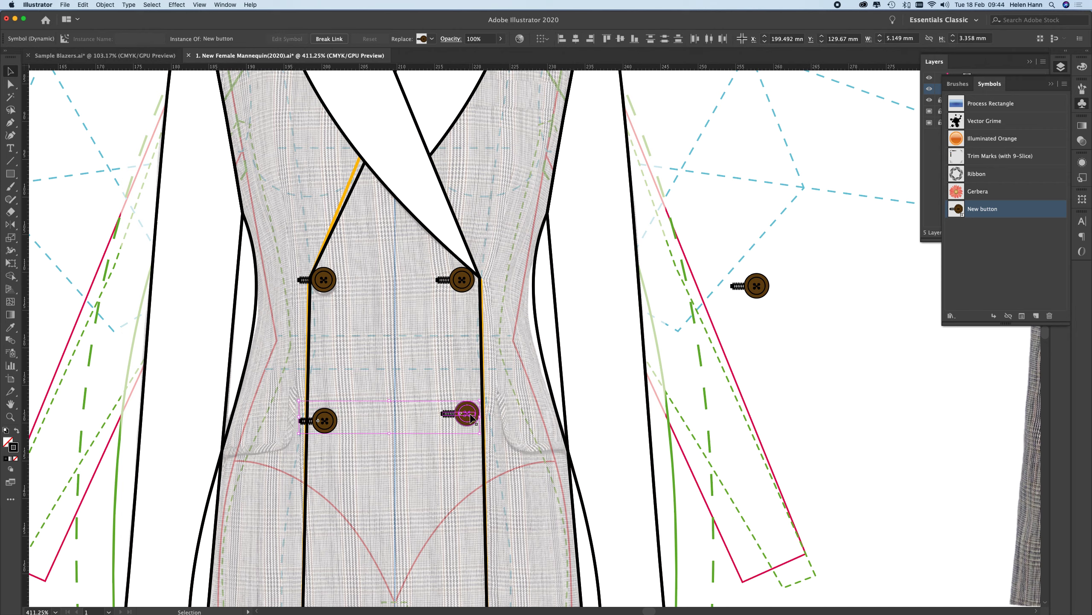
{"action": "left_click", "coordinate": [471, 417]}
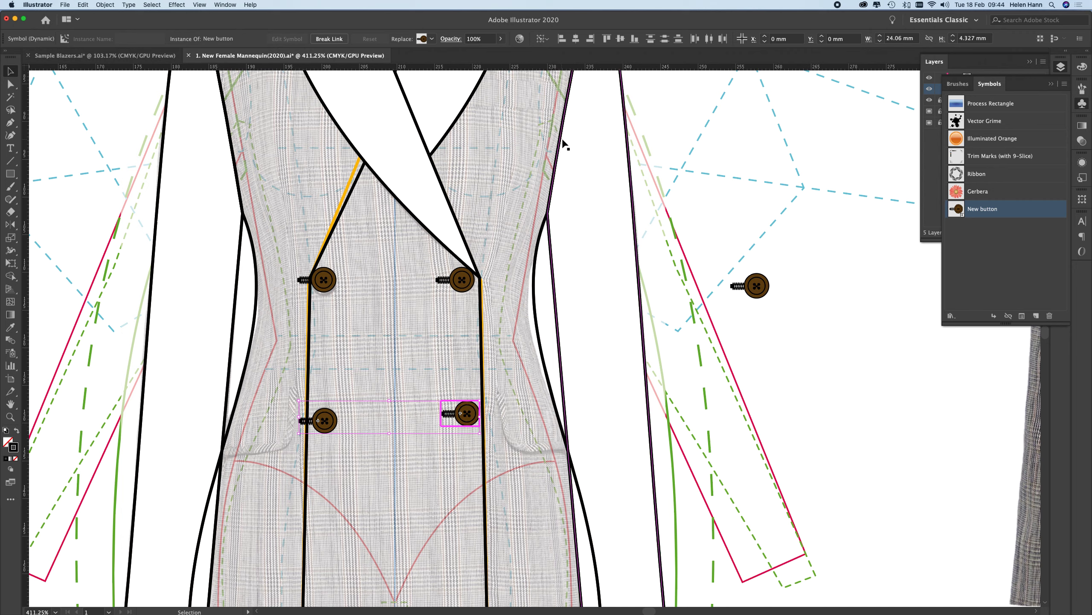
{"action": "left_click", "coordinate": [621, 40]}
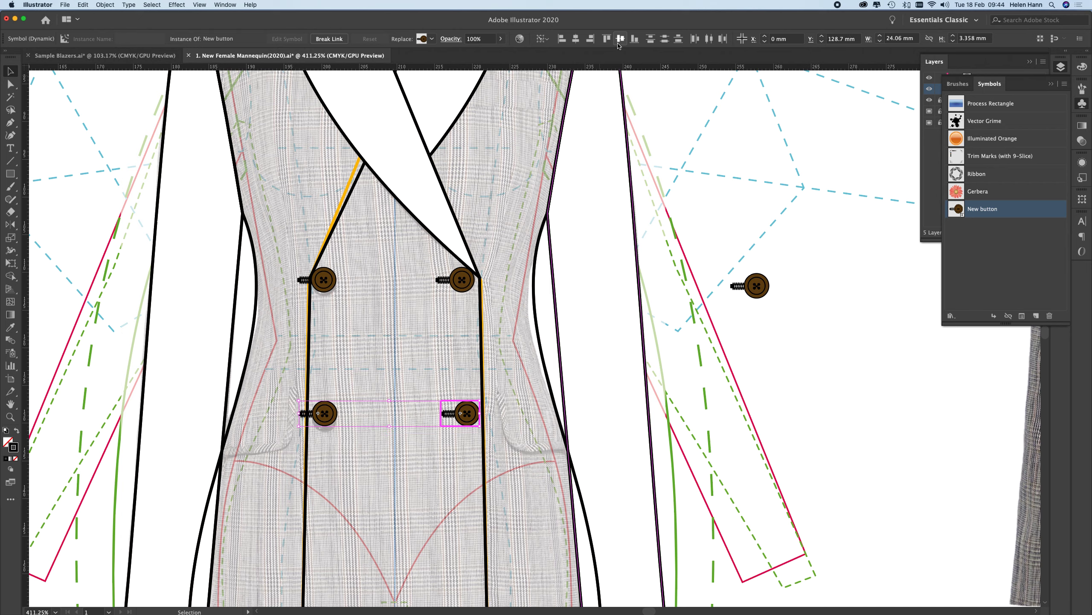
Select both upper buttons and make the right one the key object.
{"action": "left_click", "coordinate": [457, 279]}
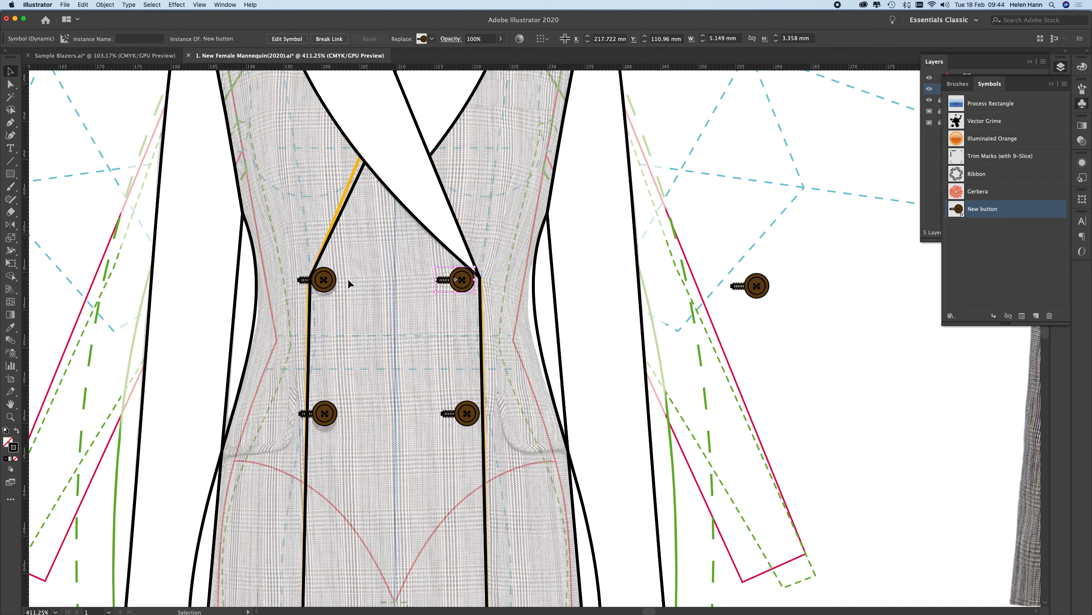
{"action": "left_click", "coordinate": [321, 280], "text": "shift"}
{"action": "left_click", "coordinate": [468, 282]}
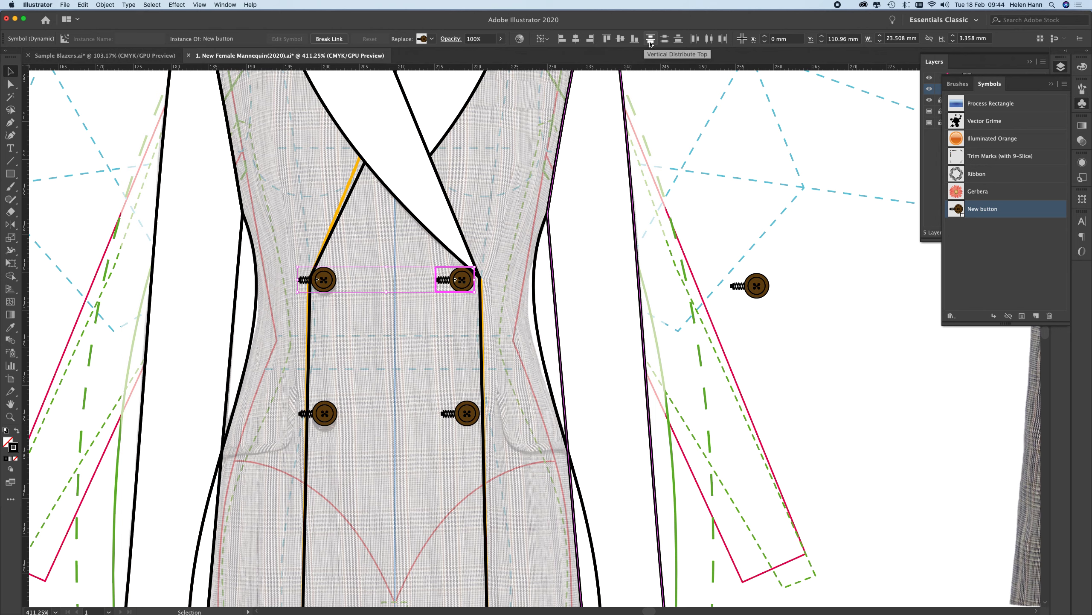
{"action": "left_click", "coordinate": [591, 39]}
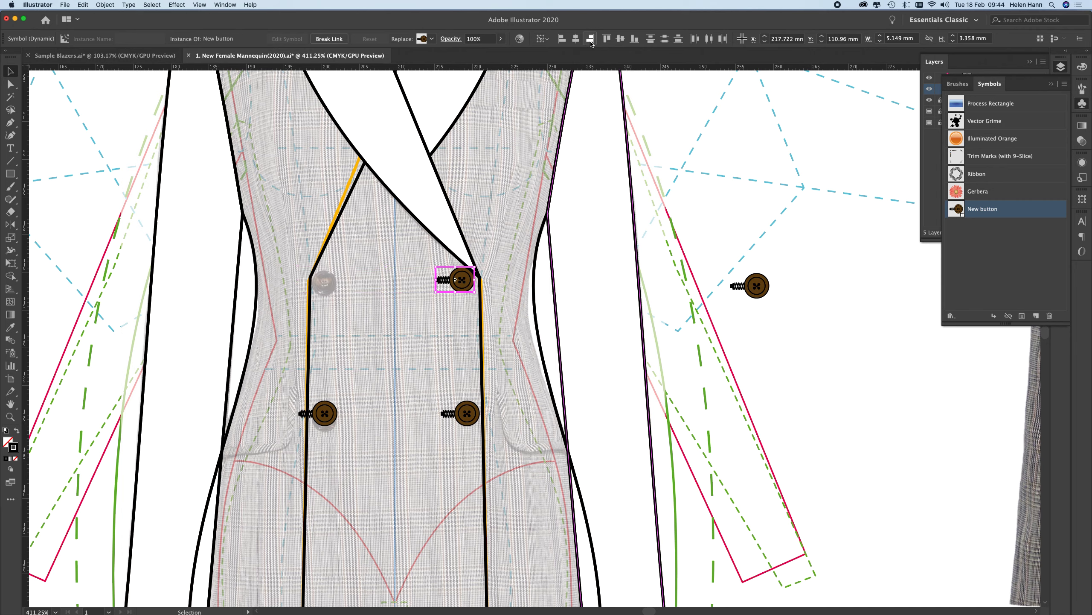
{"action": "left_click", "coordinate": [576, 40]}
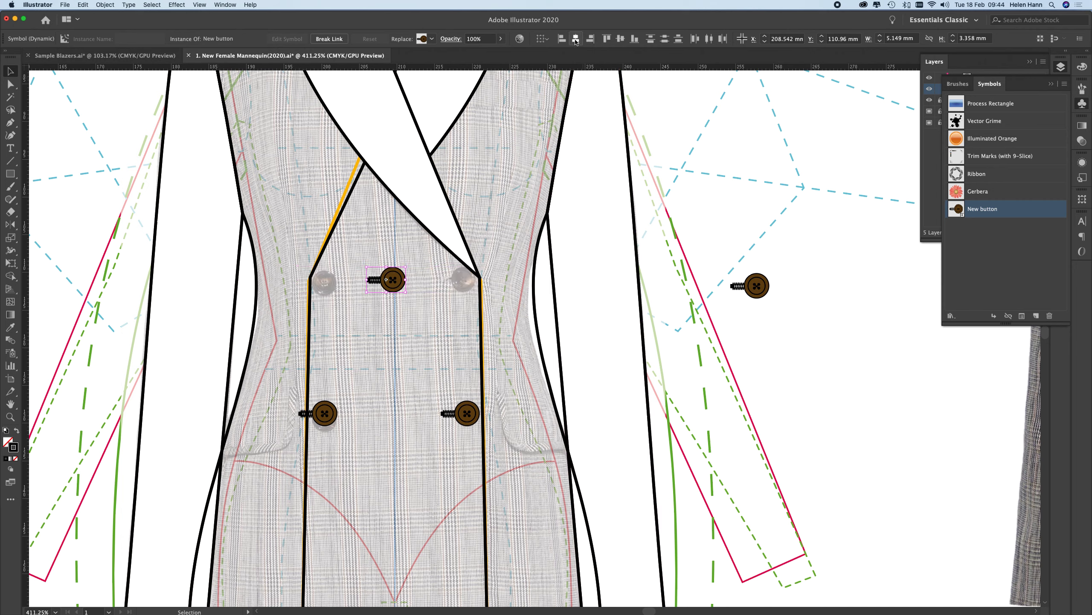
{"action": "key", "text": "super+z"}
{"action": "key", "text": "super+z"}
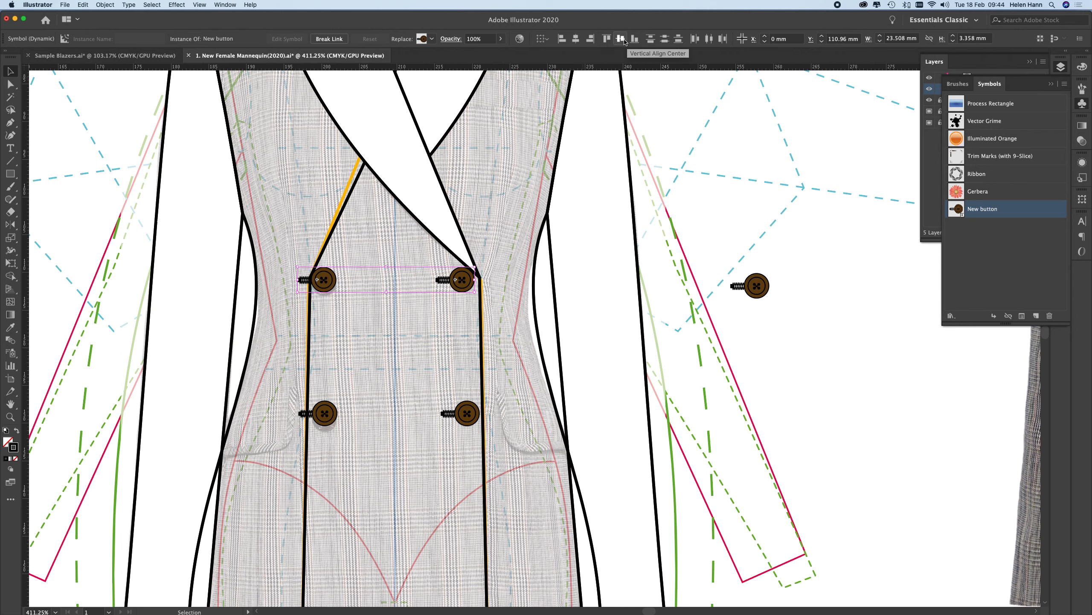
Align the two upper buttons by their vertical centres and deselect them.
{"action": "left_click", "coordinate": [624, 41]}
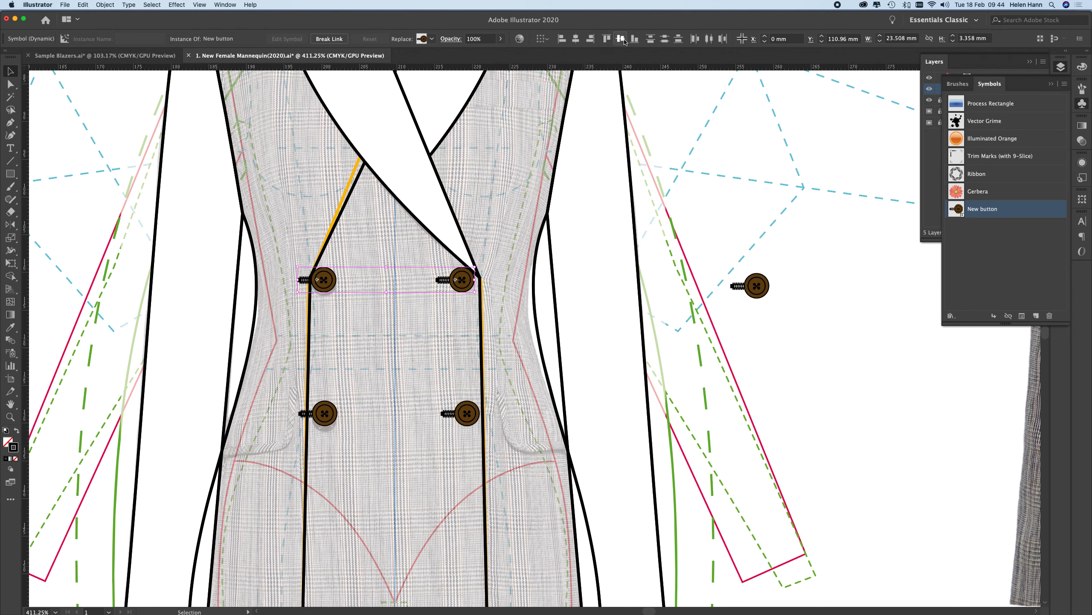
{"action": "left_click", "coordinate": [705, 205]}
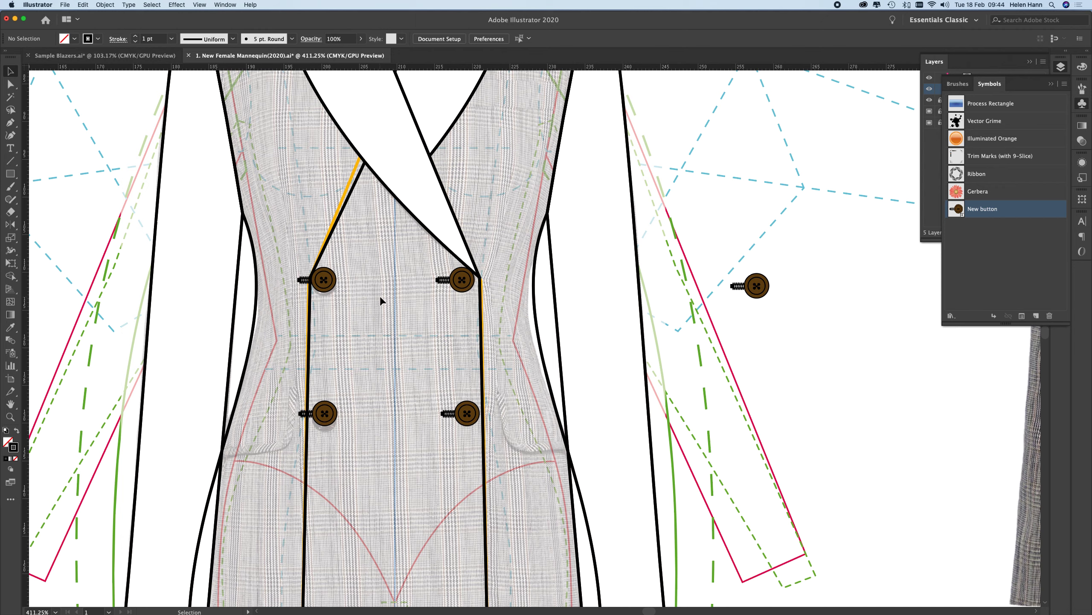
Apply the White Fill Black Round Stroke graphic style to both jacket front panels and deselect them.
{"action": "left_click", "coordinate": [539, 327]}
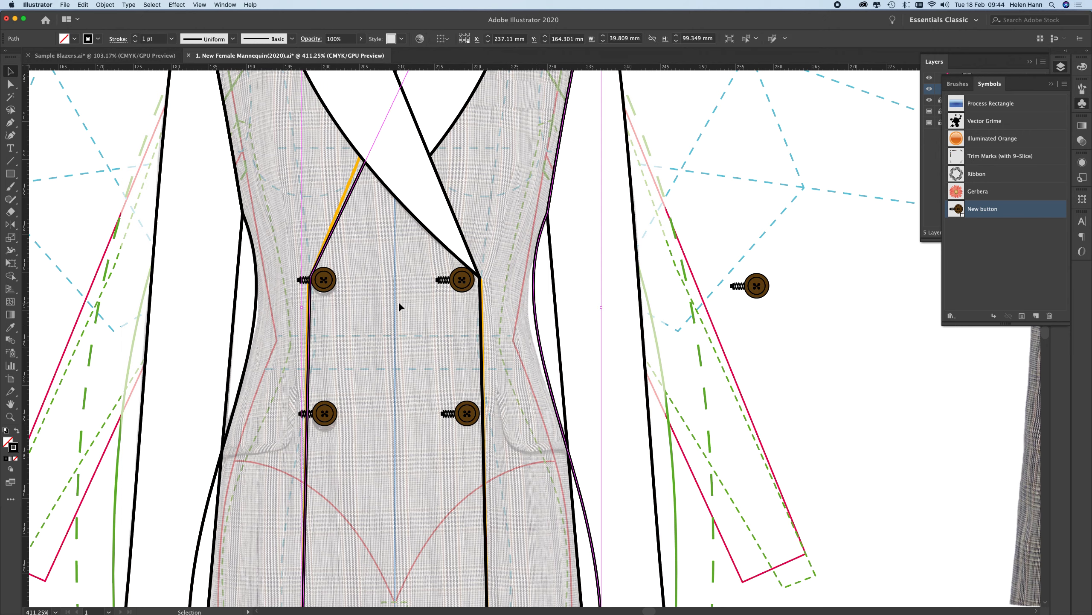
{"action": "left_click", "coordinate": [257, 253], "text": "shift"}
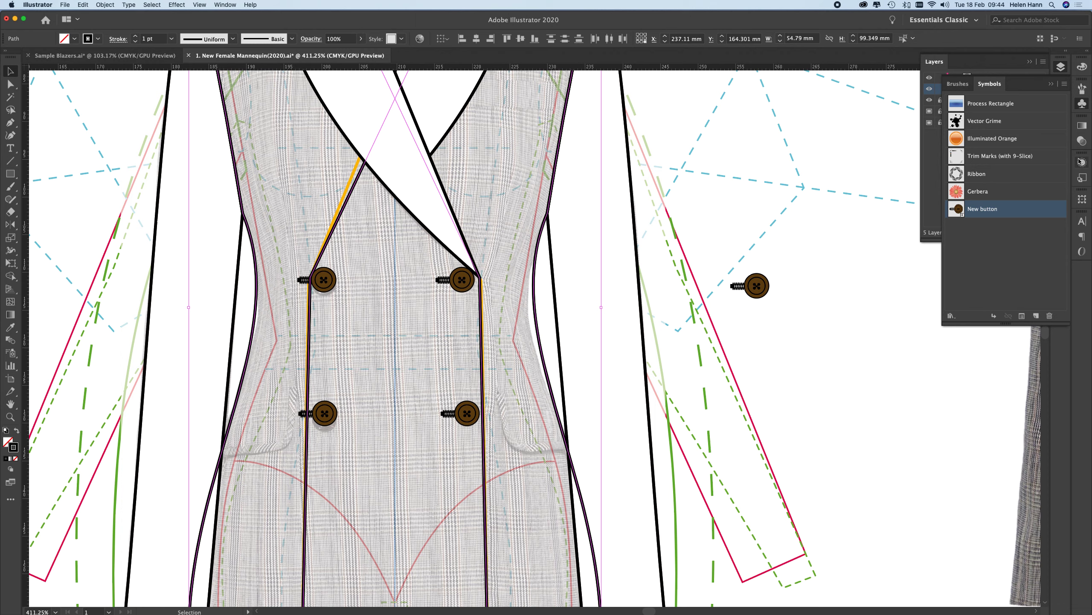
{"action": "left_click", "coordinate": [989, 88]}
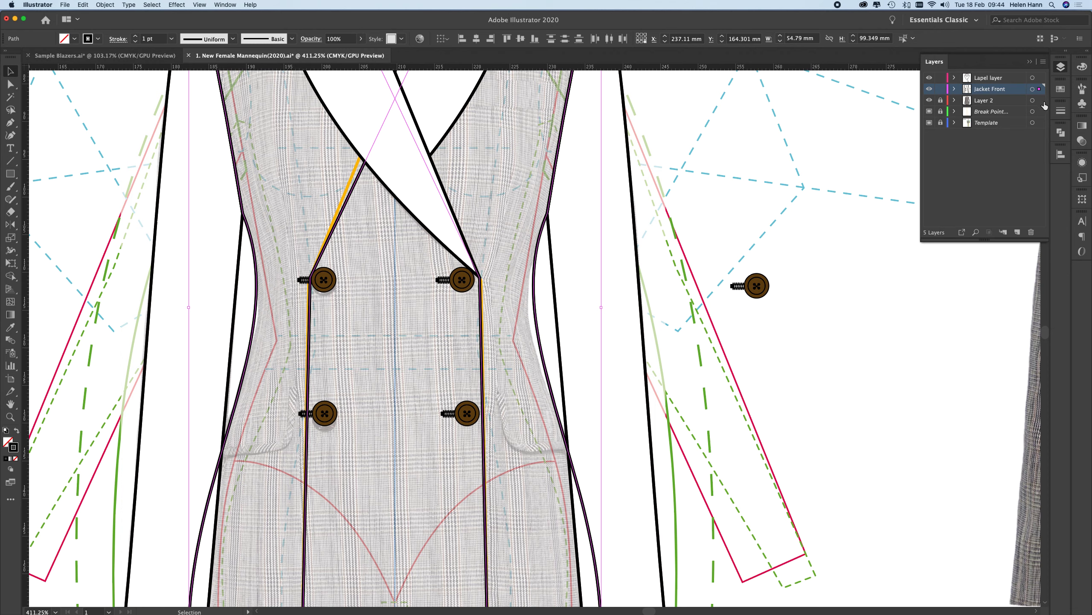
{"action": "left_click", "coordinate": [1061, 134]}
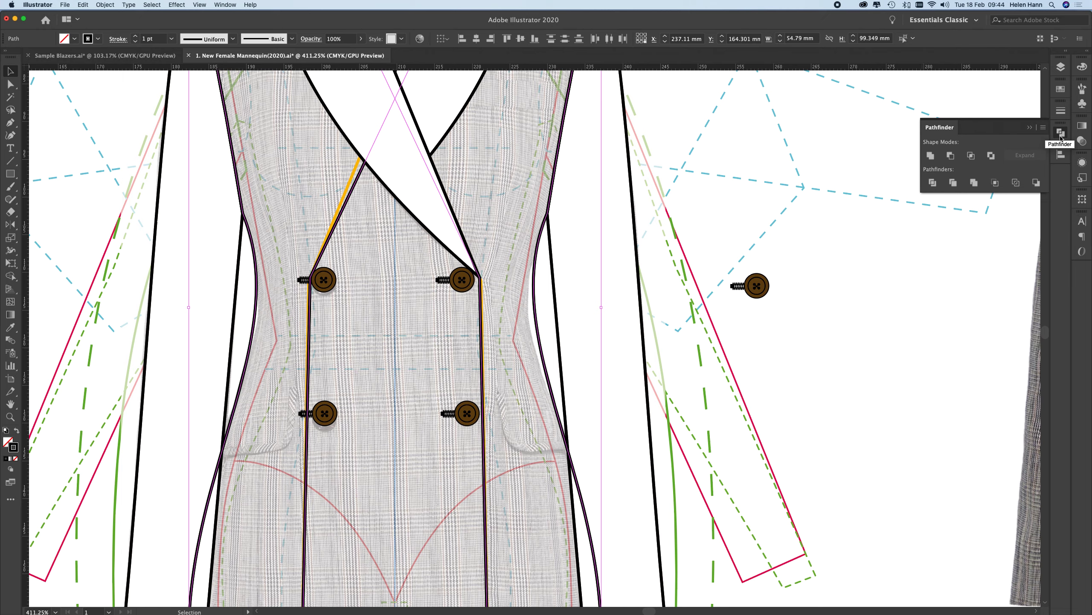
{"action": "left_click", "coordinate": [1082, 177]}
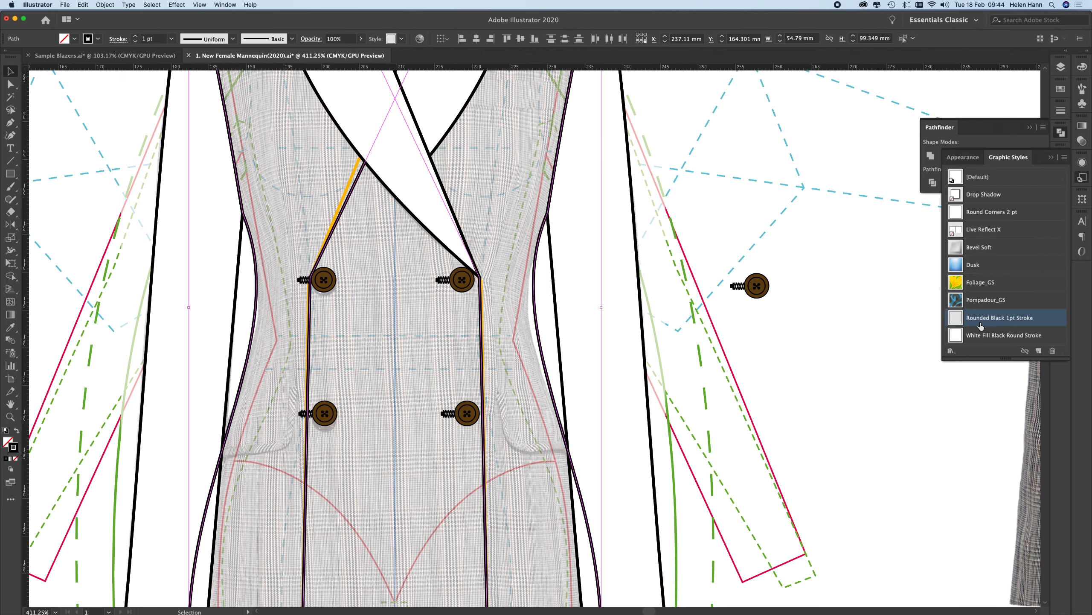
{"action": "left_click", "coordinate": [985, 335]}
{"action": "key", "text": "z"}
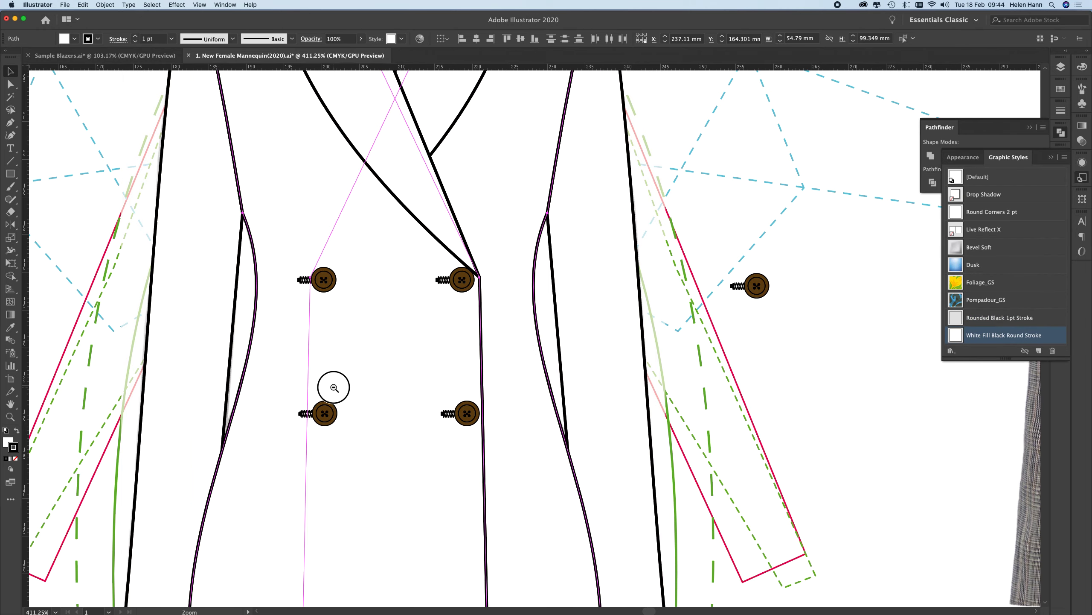
{"action": "left_click", "coordinate": [333, 388], "text": "alt"}
{"action": "left_click", "coordinate": [556, 372]}
{"action": "left_click", "coordinate": [627, 342]}
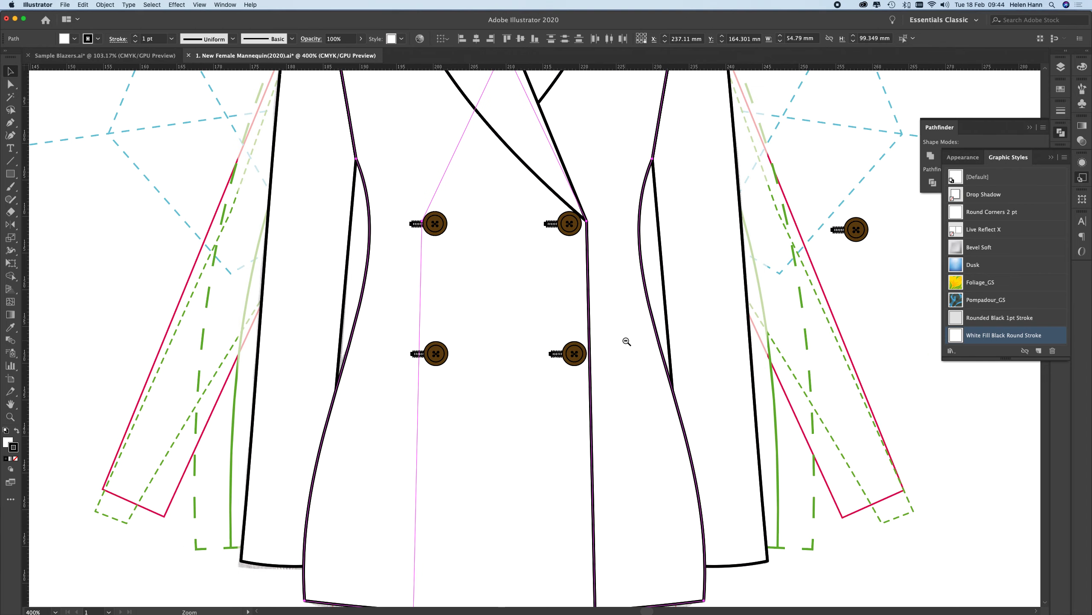
{"action": "left_click", "coordinate": [627, 341], "text": "alt"}
{"action": "left_click", "coordinate": [626, 341], "text": "alt"}
{"action": "left_click", "coordinate": [627, 342], "text": "alt"}
{"action": "key", "text": "v"}
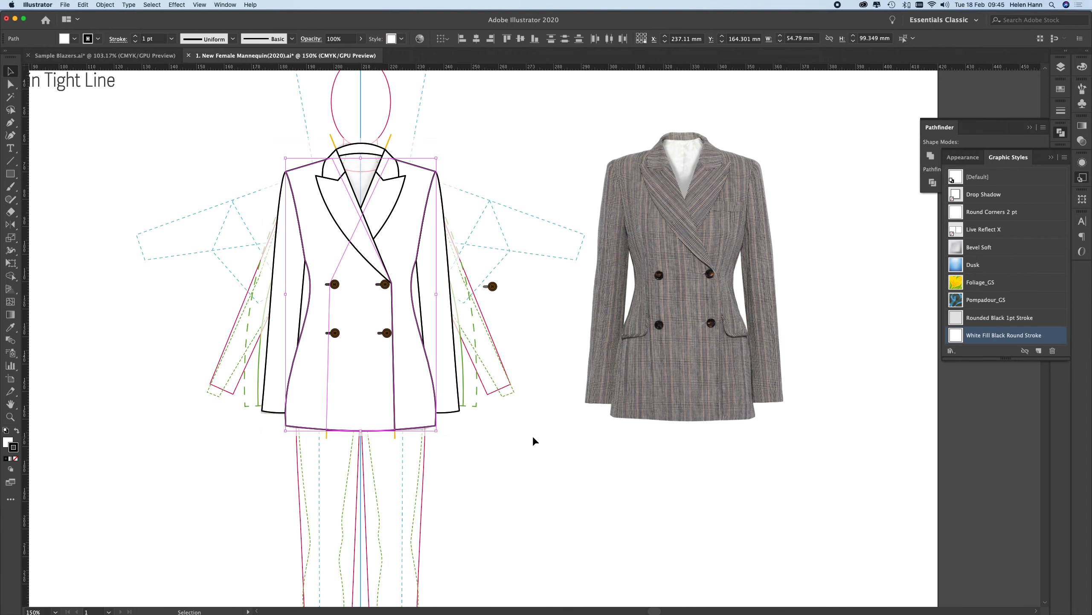
{"action": "left_click", "coordinate": [481, 291]}
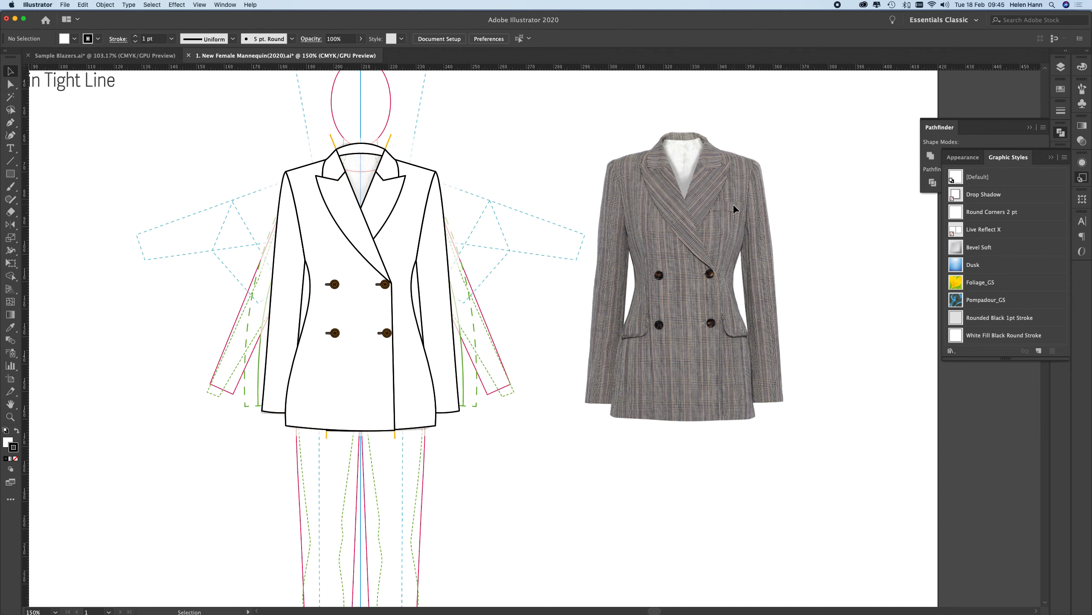
Check the flap pockets on the photo and apply the Rounded Black 1pt Stroke graphic style to both jacket front panels.
{"action": "key", "text": "z"}
{"action": "left_click_drag", "start_coordinate": [652, 308], "coordinate": [808, 359]}
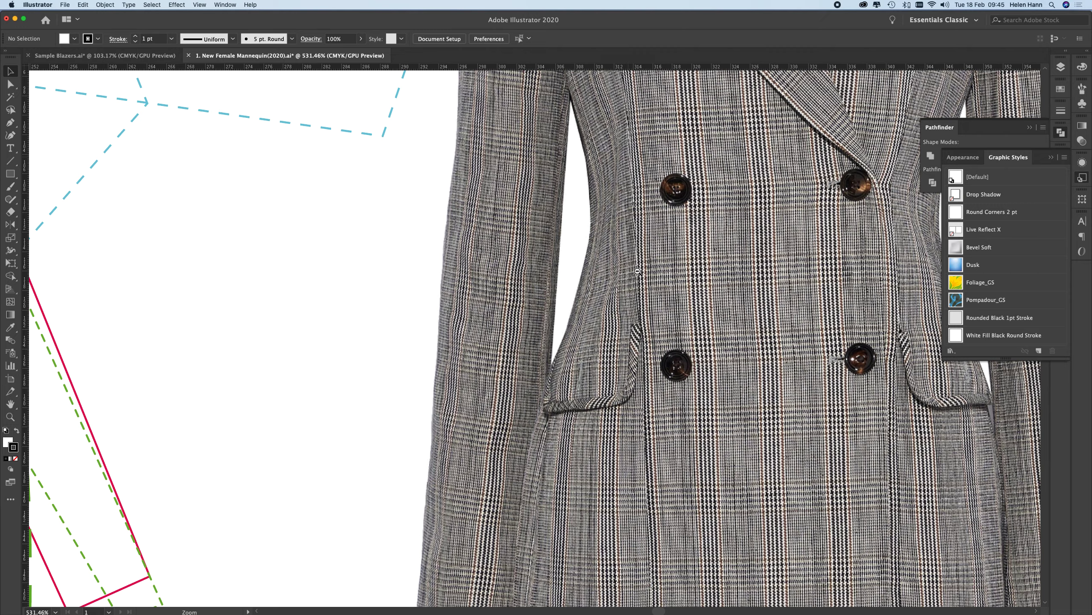
{"action": "mouse_move", "coordinate": [546, 346]}
{"action": "left_mouse_down"}
{"action": "mouse_move", "coordinate": [632, 364]}
{"action": "mouse_move", "coordinate": [410, 308]}
{"action": "left_mouse_up"}
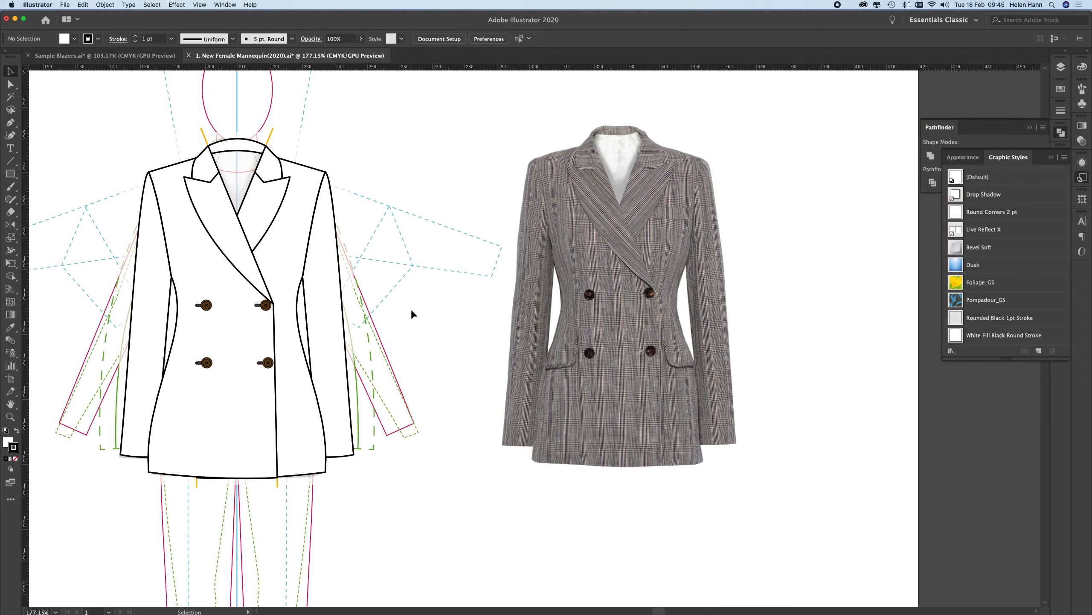
{"action": "left_click", "coordinate": [227, 430]}
{"action": "left_click", "coordinate": [281, 439], "text": "shift"}
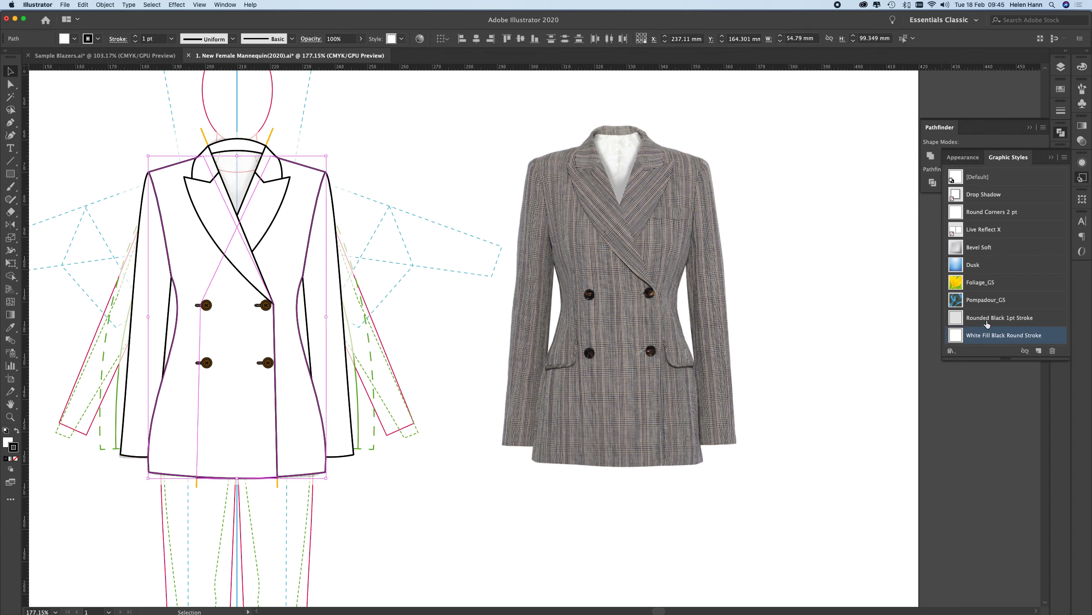
{"action": "left_click", "coordinate": [987, 321]}
Check that the Jacket Front layer is active and deselect both jacket front panels.
{"action": "left_click", "coordinate": [11, 84]}
{"action": "scroll", "coordinate": [214, 356], "scroll_direction": "up", "scroll_amount": 5}
{"action": "left_click_drag", "start_coordinate": [264, 403], "coordinate": [469, 336]}
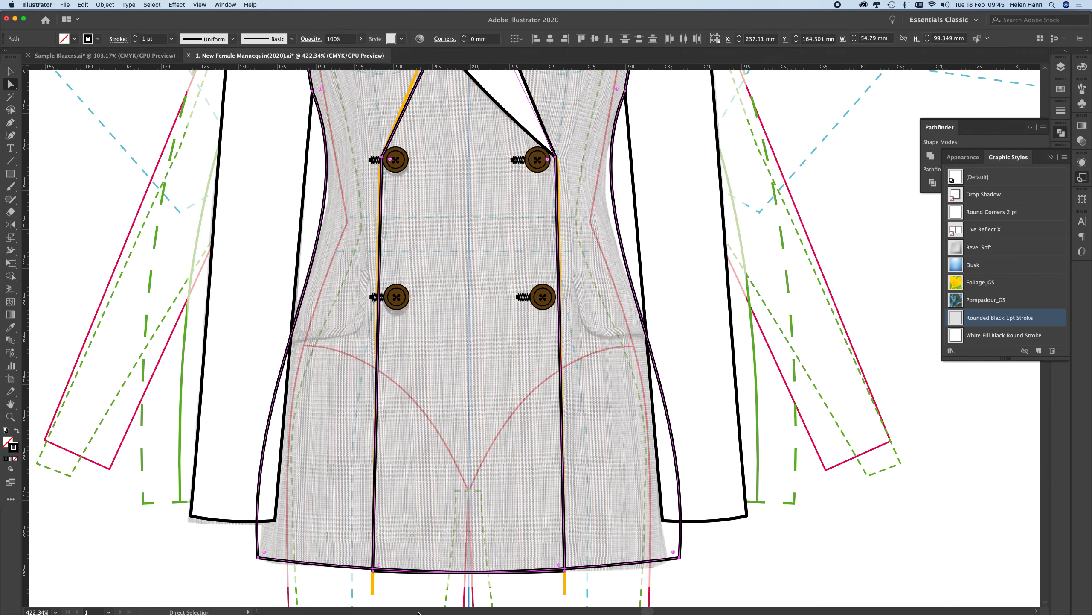
{"action": "left_click", "coordinate": [11, 122]}
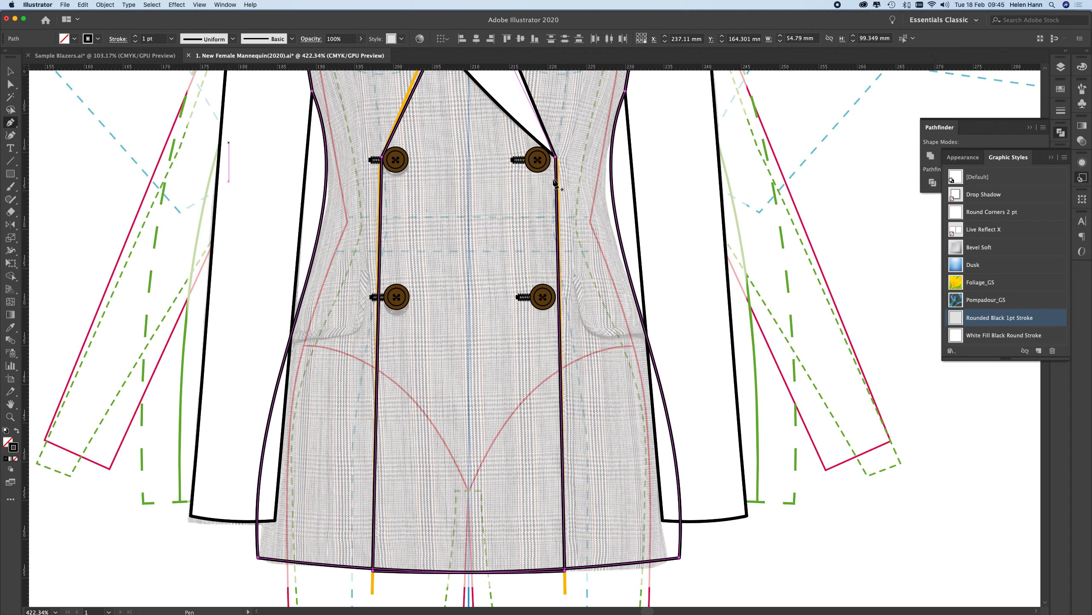
{"action": "left_click", "coordinate": [1061, 66]}
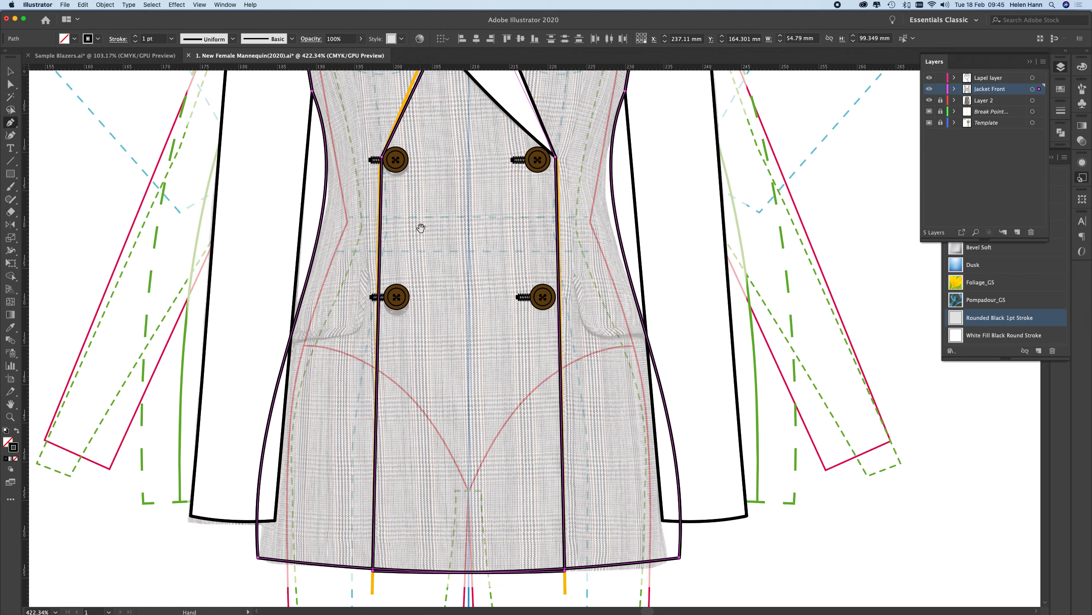
{"action": "scroll", "coordinate": [438, 317], "scroll_direction": "up", "scroll_amount": 5}
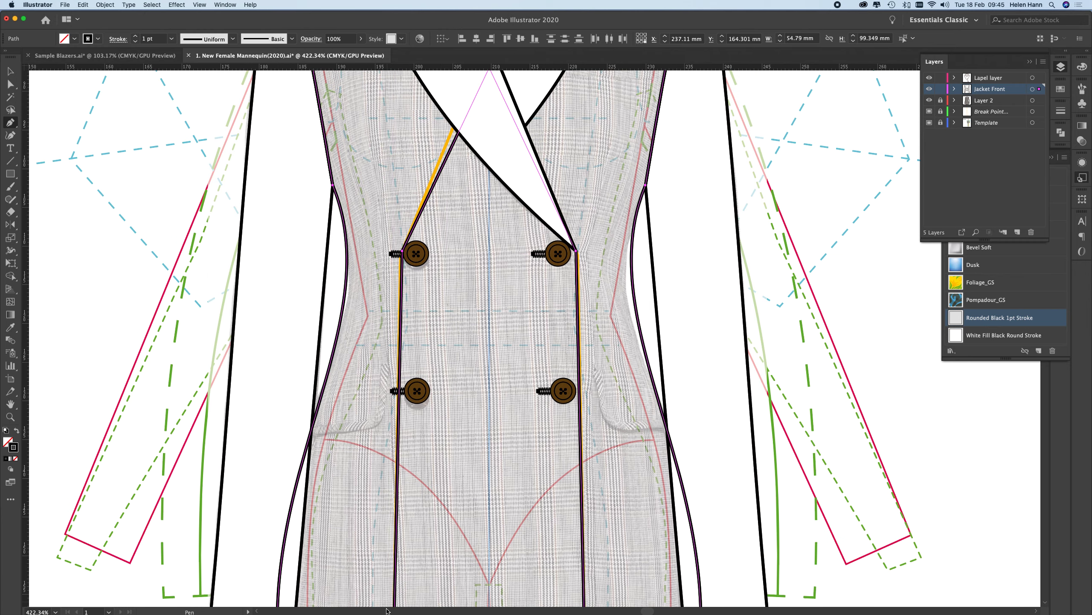
{"action": "left_click_drag", "start_coordinate": [411, 541], "coordinate": [436, 425]}
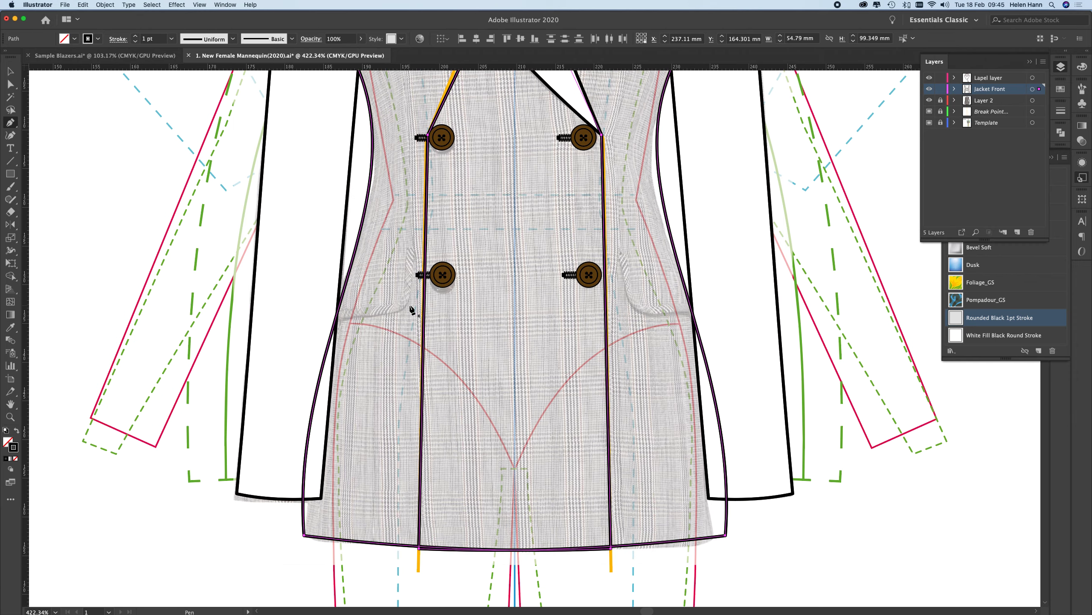
{"action": "left_click", "coordinate": [418, 547]}
{"action": "left_click", "coordinate": [9, 125]}
{"action": "left_click", "coordinate": [10, 71]}
{"action": "left_click", "coordinate": [44, 102]}
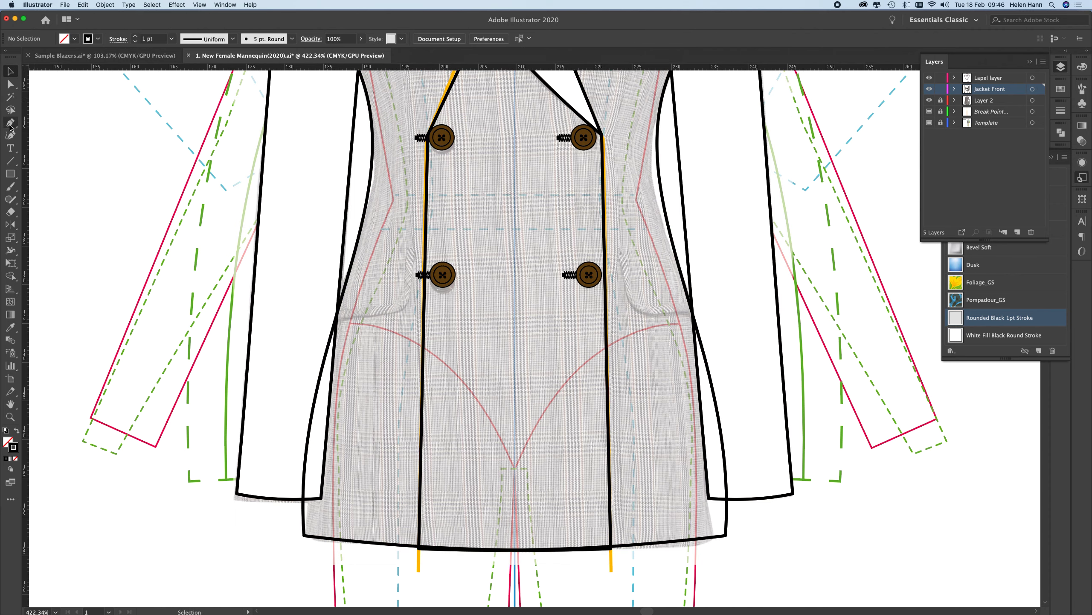
Draw a straight seam line about 67 mm tall with the Pen tool from the left-hand front's hem corner up to the chest.
{"action": "left_click", "coordinate": [10, 124]}
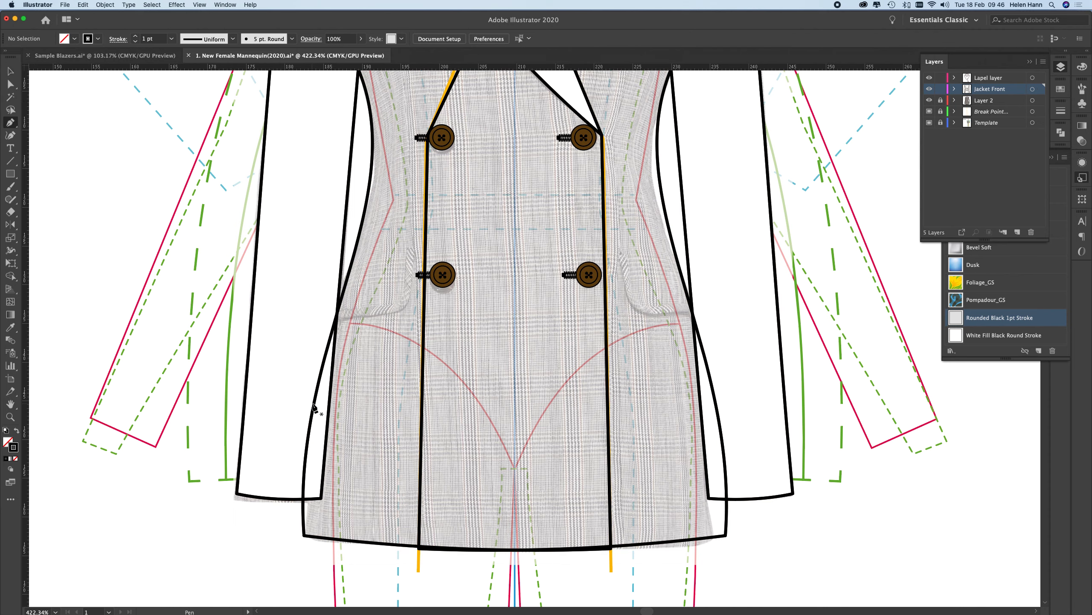
{"action": "left_click", "coordinate": [422, 548]}
{"action": "left_click_drag", "start_coordinate": [445, 121], "coordinate": [450, 328]}
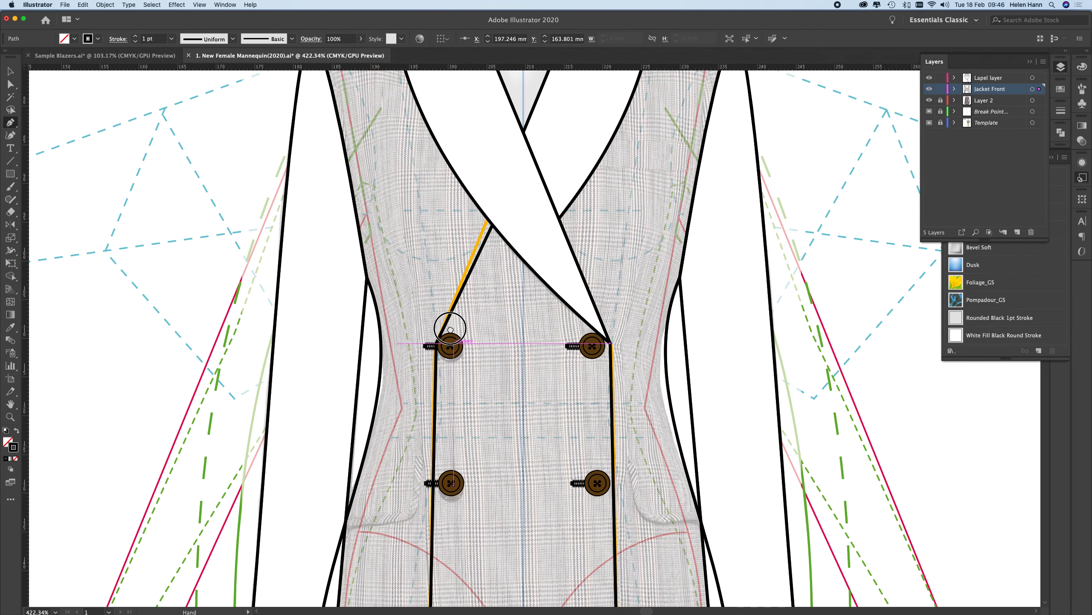
{"action": "left_click", "coordinate": [404, 237]}
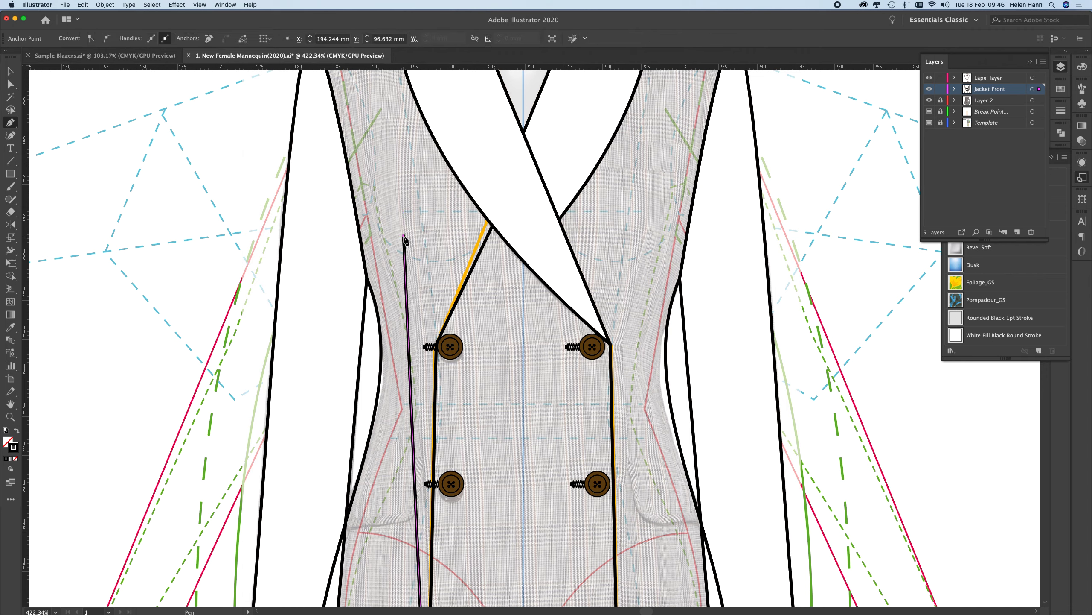
Bend the new seam line into a smooth curve towards the buttons with the Anchor Point tool and deselect it.
{"action": "left_click", "coordinate": [9, 123]}
{"action": "left_click", "coordinate": [69, 160]}
{"action": "left_click_drag", "start_coordinate": [408, 316], "coordinate": [428, 308]}
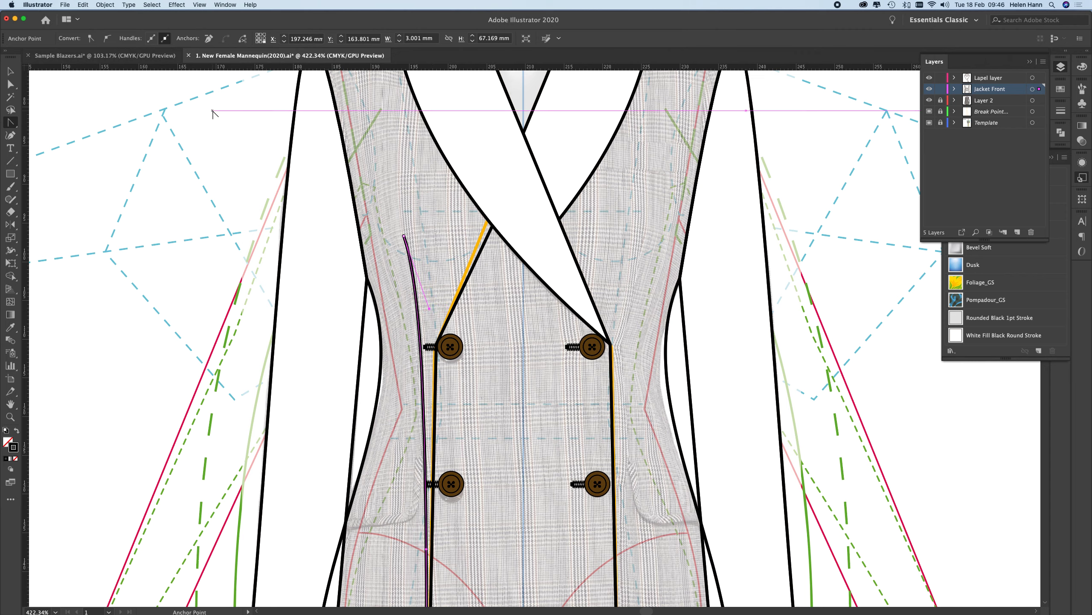
{"action": "key", "text": "v"}
{"action": "left_click", "coordinate": [125, 186]}
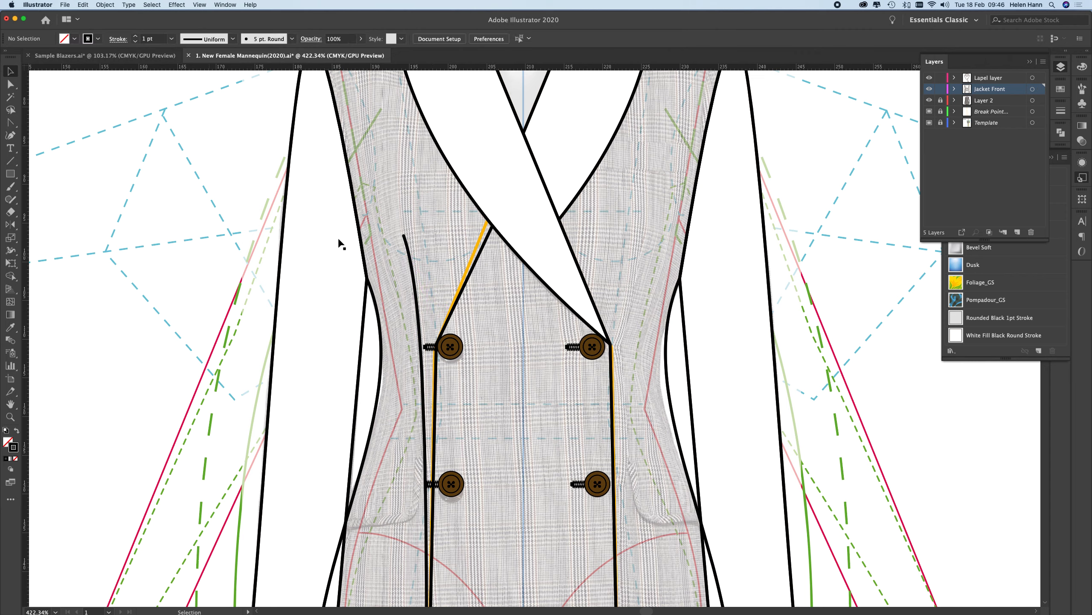
Apply the triangular tapered width profile to the curved seam line on the left-hand front and deselect it.
{"action": "key", "text": "z"}
{"action": "left_click", "coordinate": [516, 492], "text": "alt"}
{"action": "key", "text": "v"}
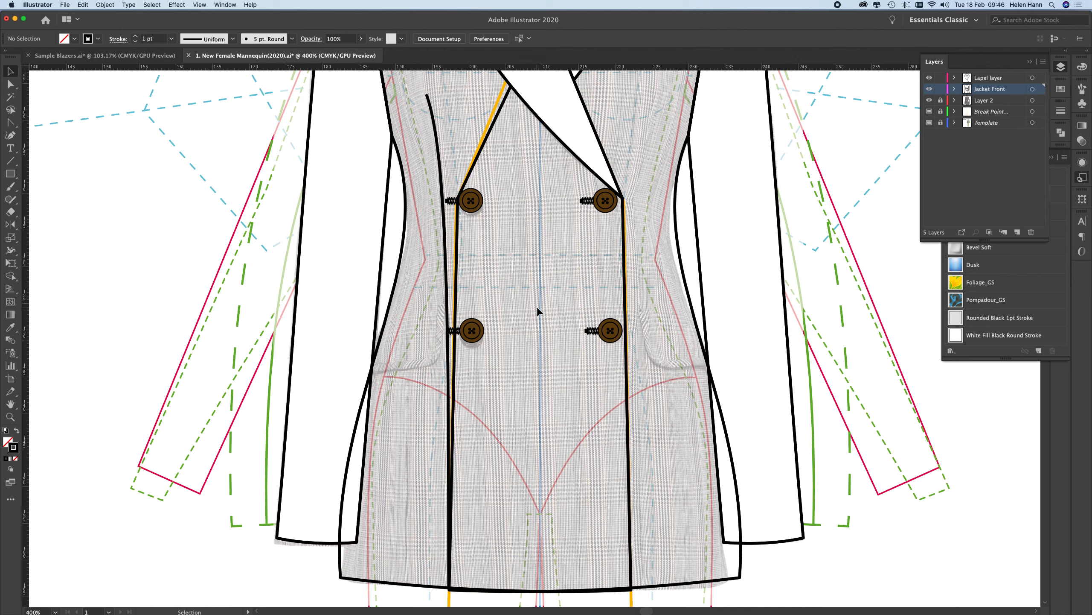
{"action": "left_click", "coordinate": [1062, 112]}
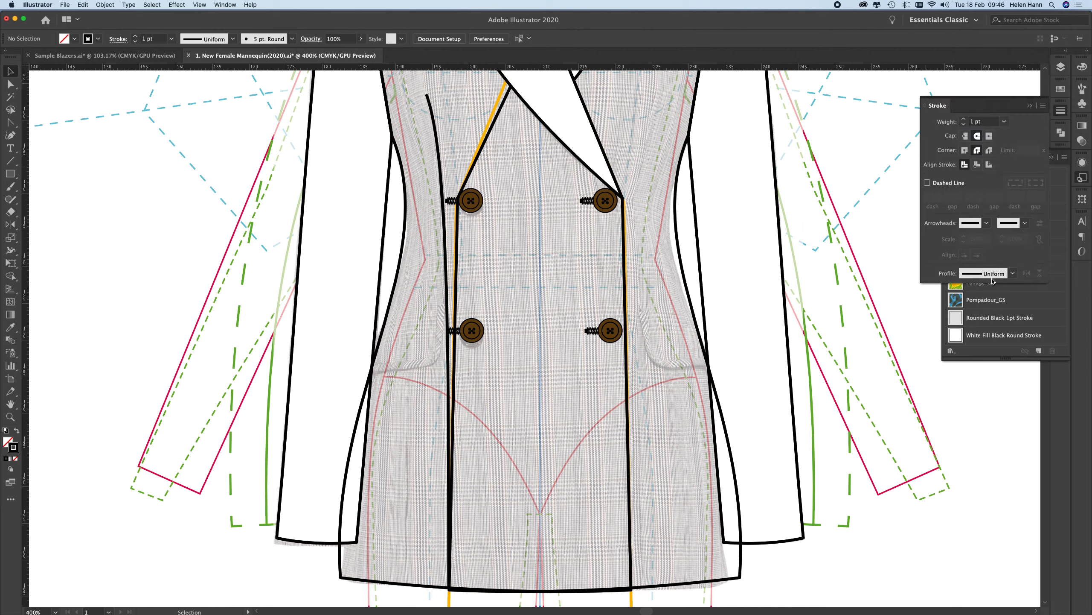
{"action": "left_click", "coordinate": [1013, 275]}
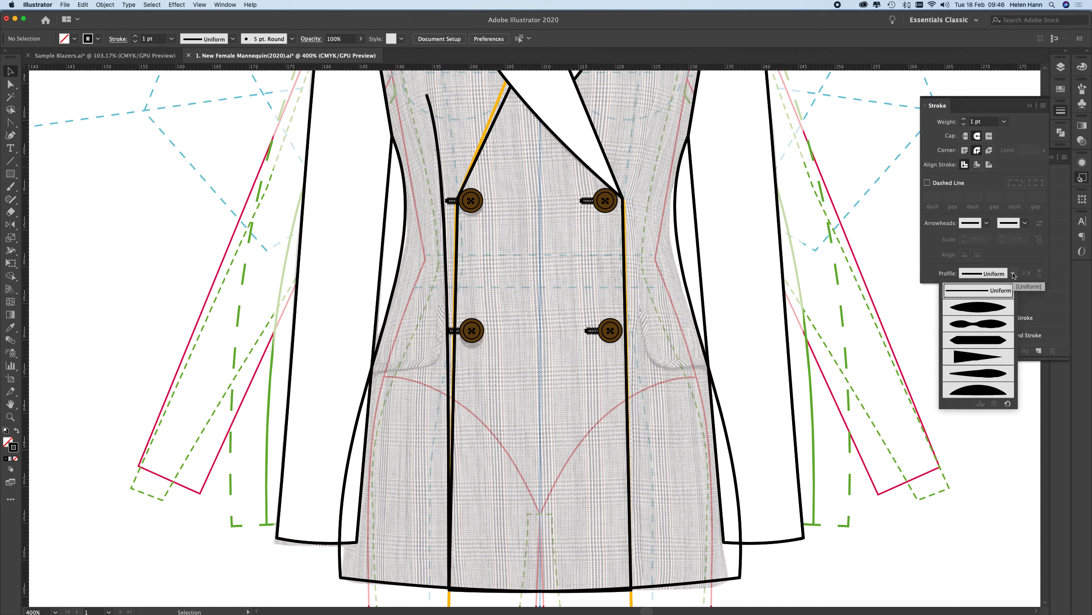
{"action": "left_click", "coordinate": [978, 357]}
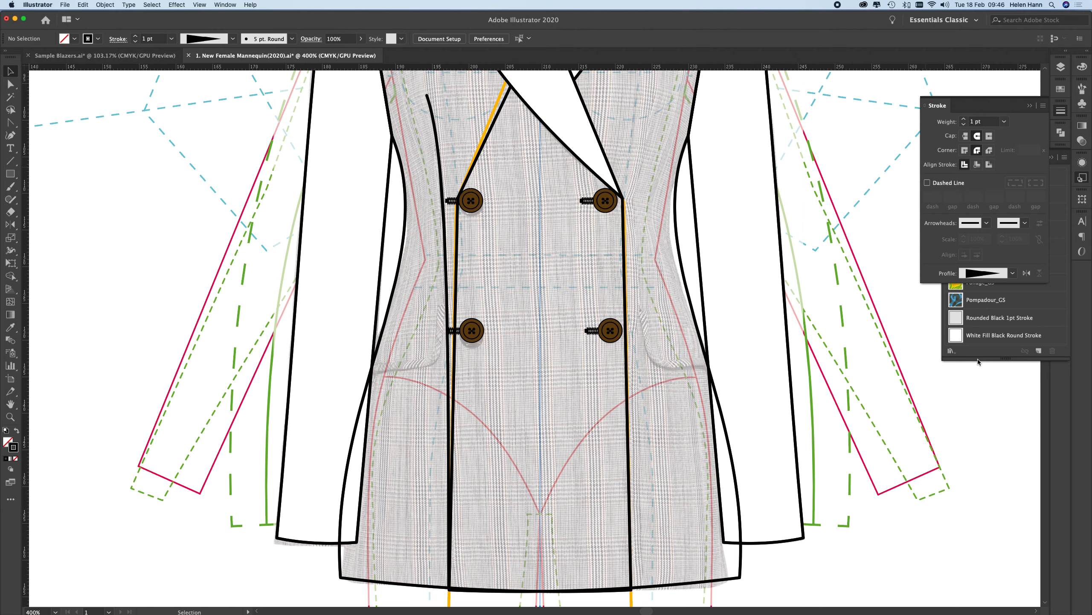
{"action": "left_click", "coordinate": [439, 148]}
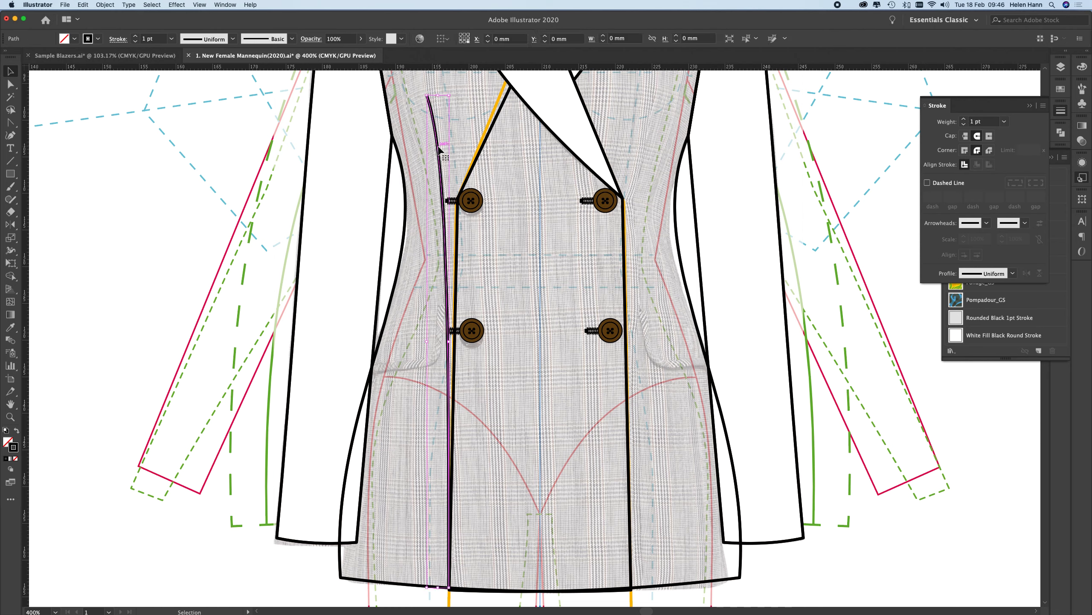
{"action": "left_click", "coordinate": [1012, 273]}
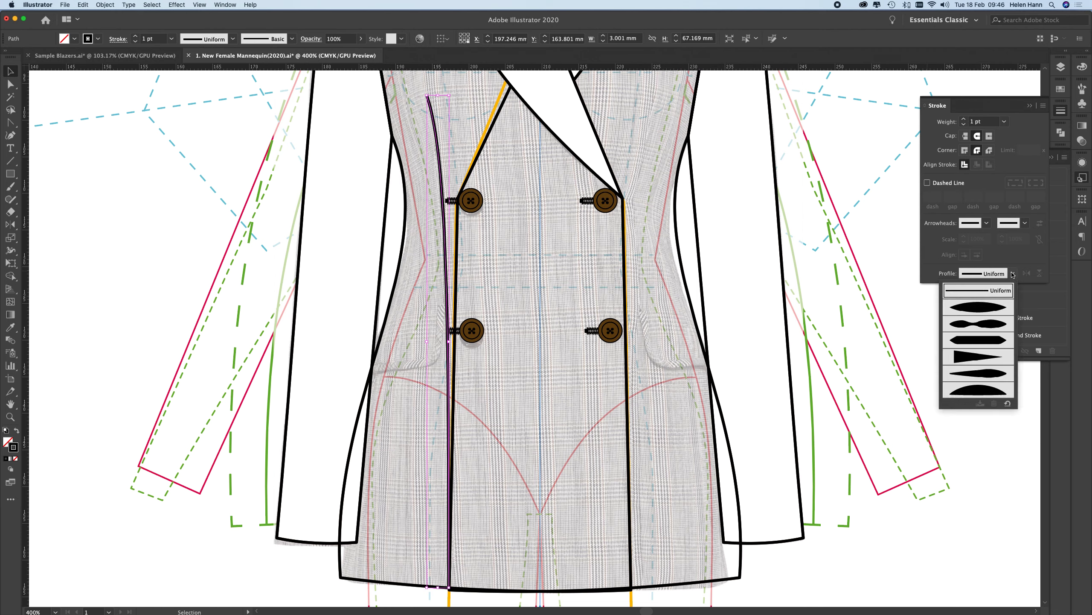
{"action": "left_click", "coordinate": [988, 358]}
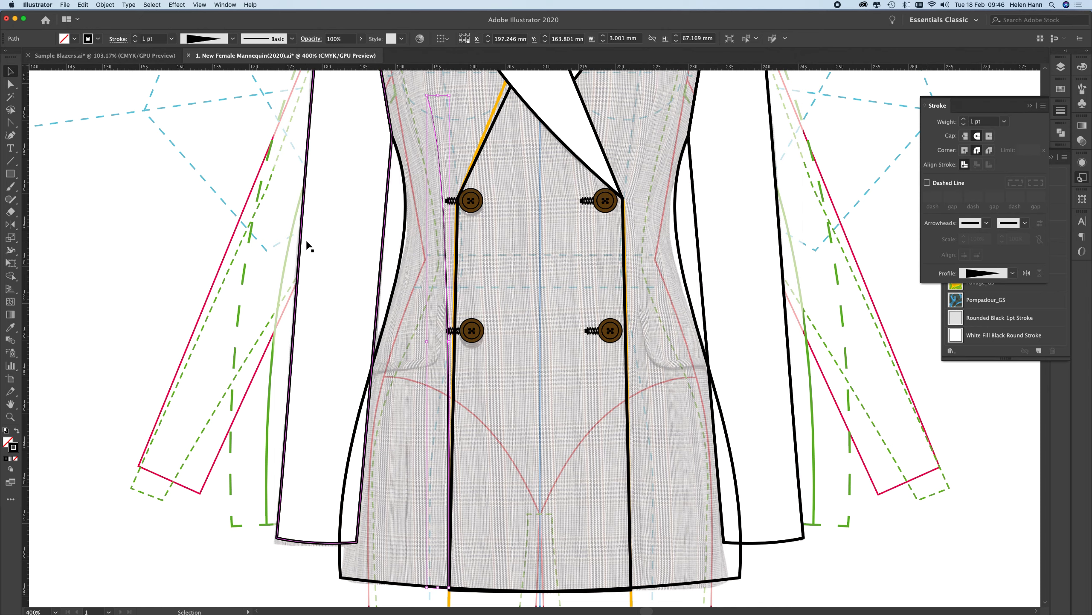
{"action": "left_click", "coordinate": [122, 220]}
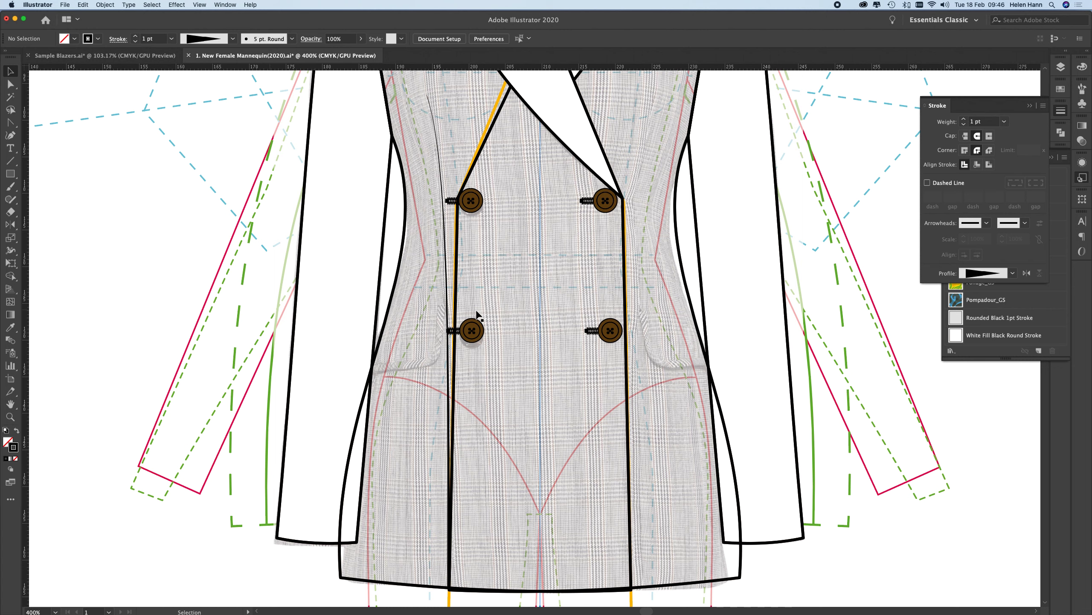
Reflect a copy of the tapered seam line across the vertical centre line onto the right-hand front.
{"action": "left_click", "coordinate": [439, 178]}
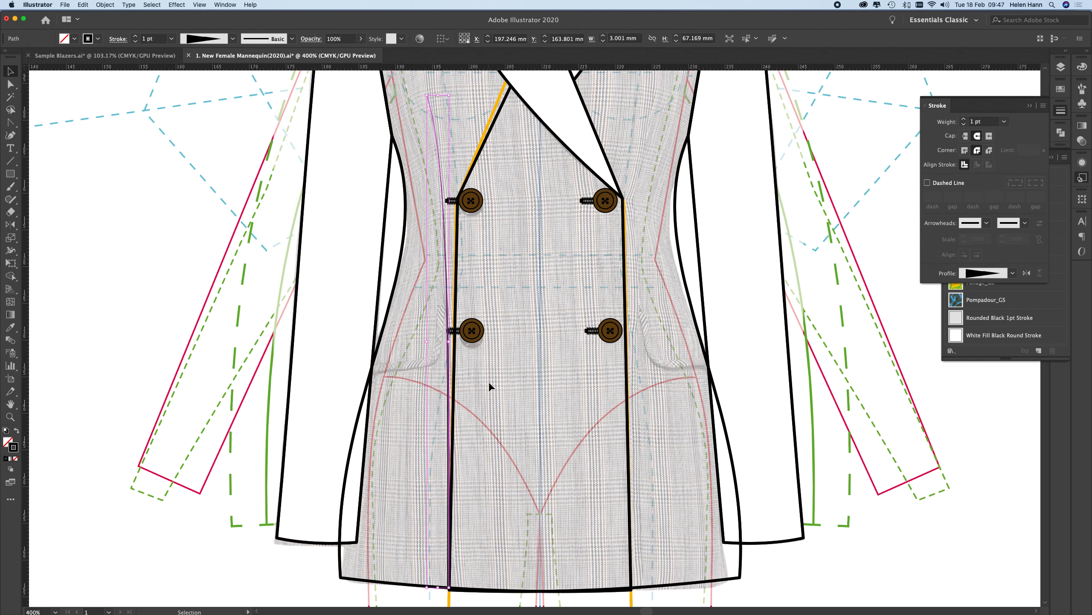
{"action": "left_click", "coordinate": [10, 223]}
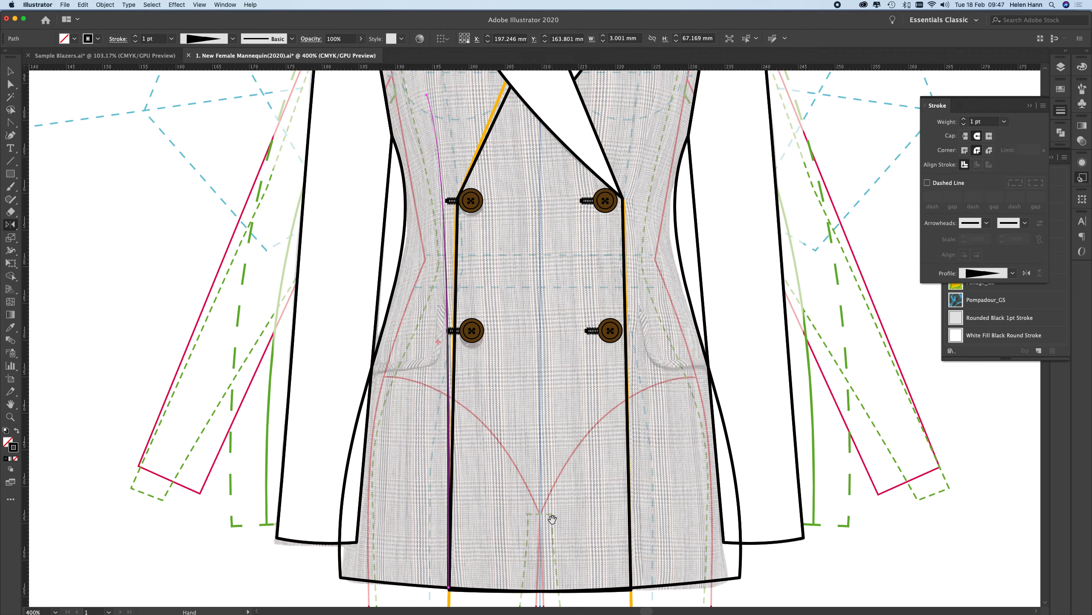
{"action": "scroll", "coordinate": [541, 491], "scroll_direction": "down", "scroll_amount": 4}
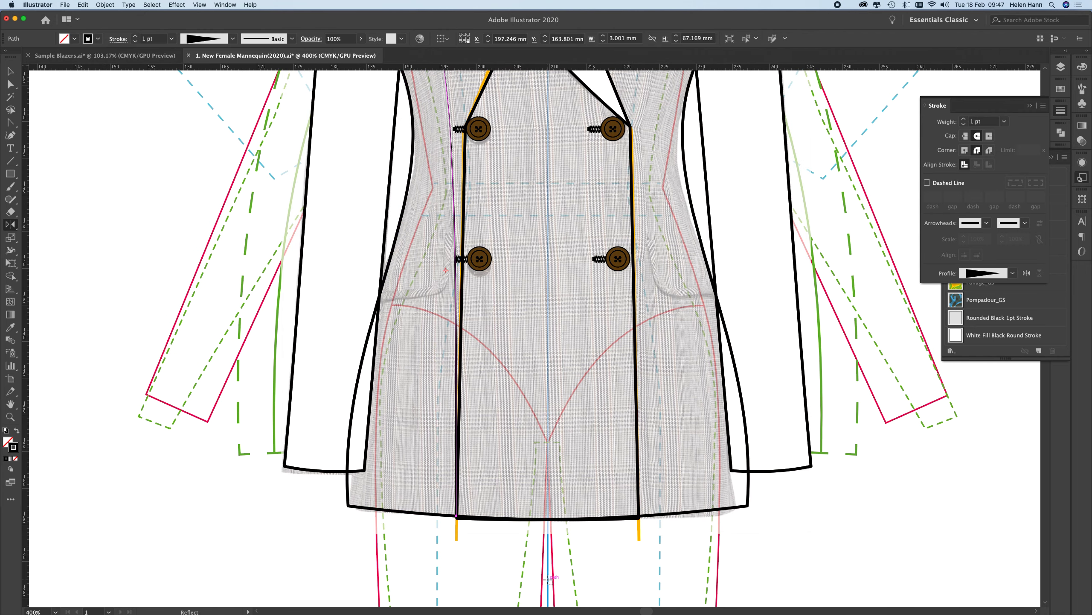
{"action": "left_click", "coordinate": [549, 579], "text": "alt"}
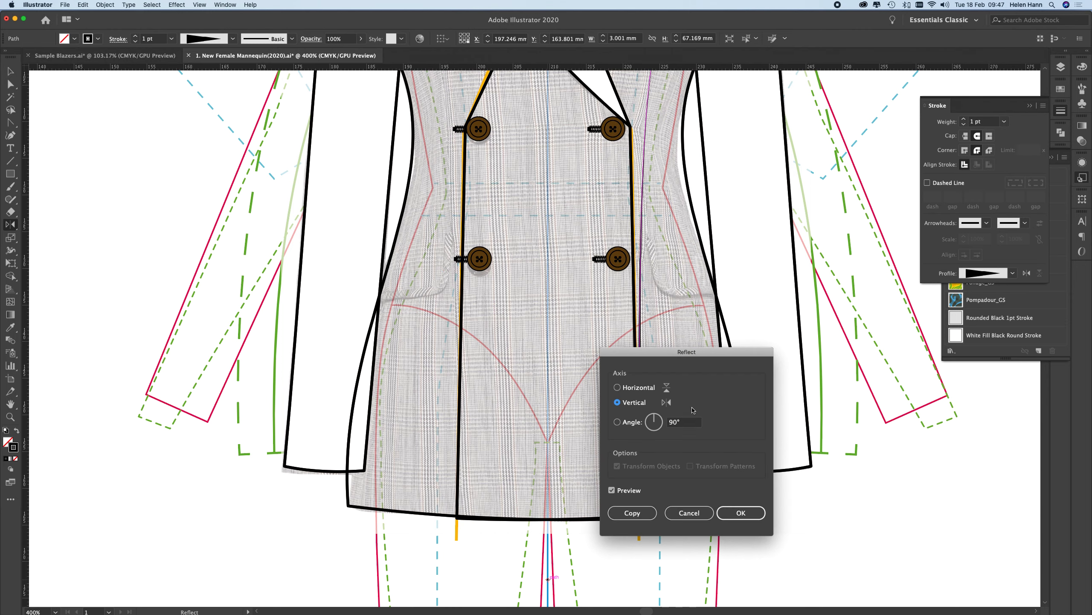
{"action": "left_click", "coordinate": [647, 511]}
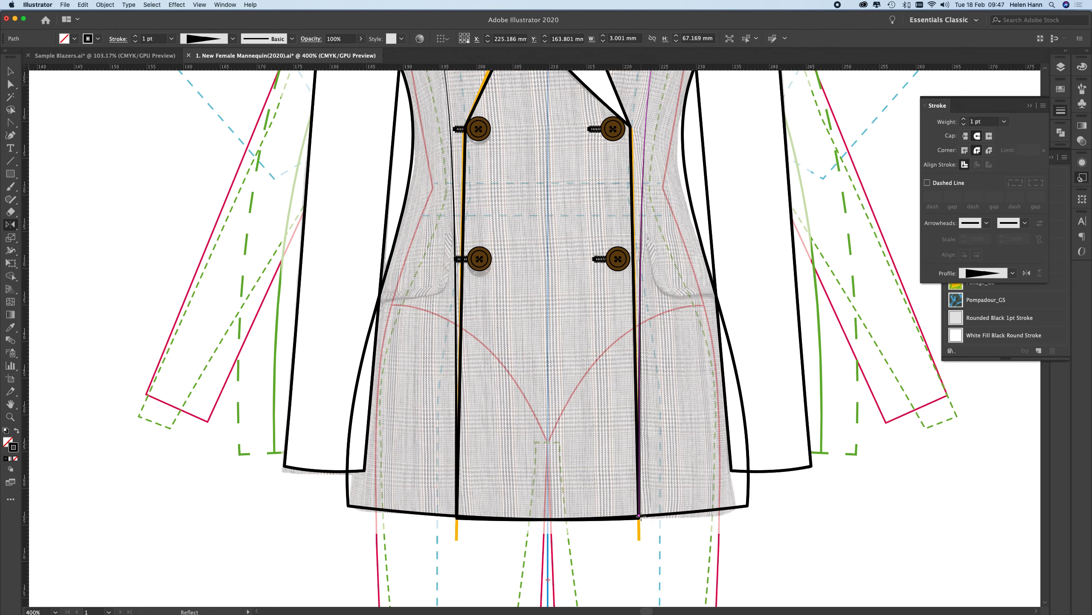
Draw a chest pocket rectangle about 12.9 by 3.4 mm on the right-hand front, tucked partly under the lapel.
{"action": "left_click", "coordinate": [551, 366], "text": "alt+super"}
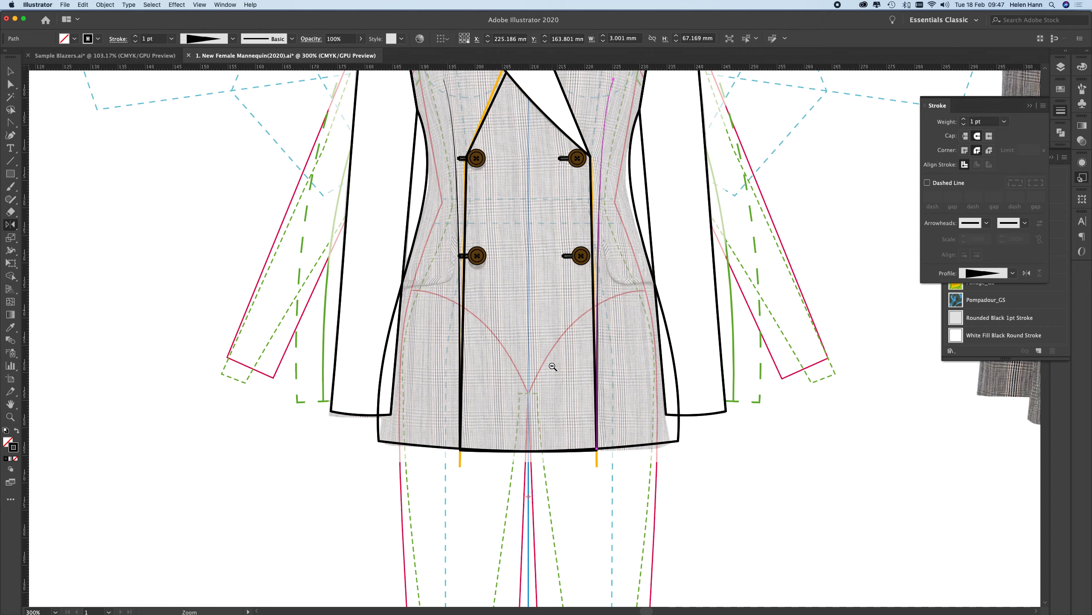
{"action": "left_click", "coordinate": [552, 366], "text": "alt+super"}
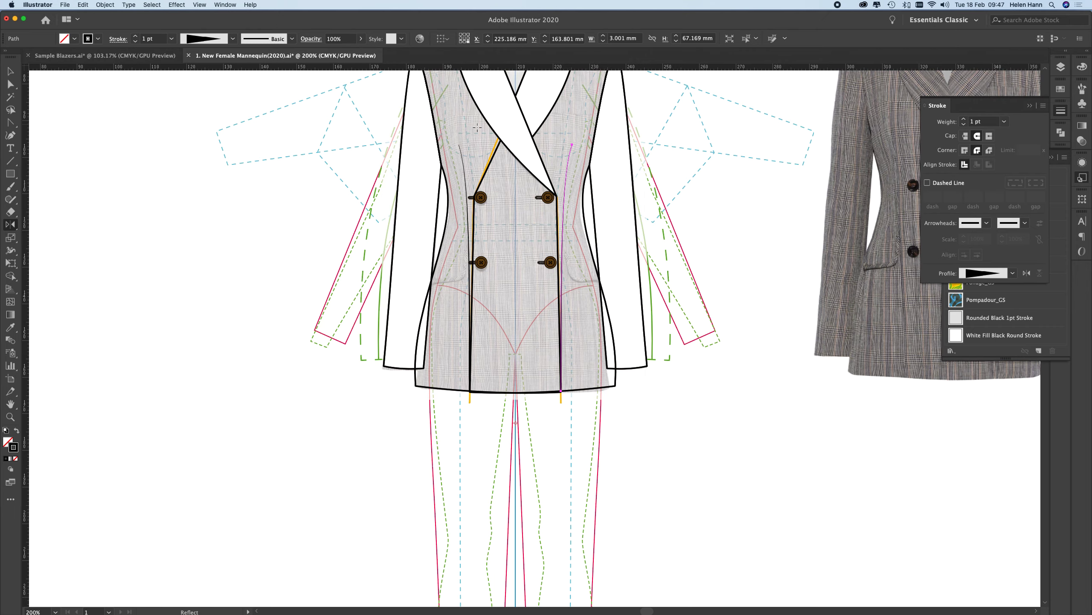
{"action": "left_click_drag", "start_coordinate": [514, 195], "coordinate": [432, 277]}
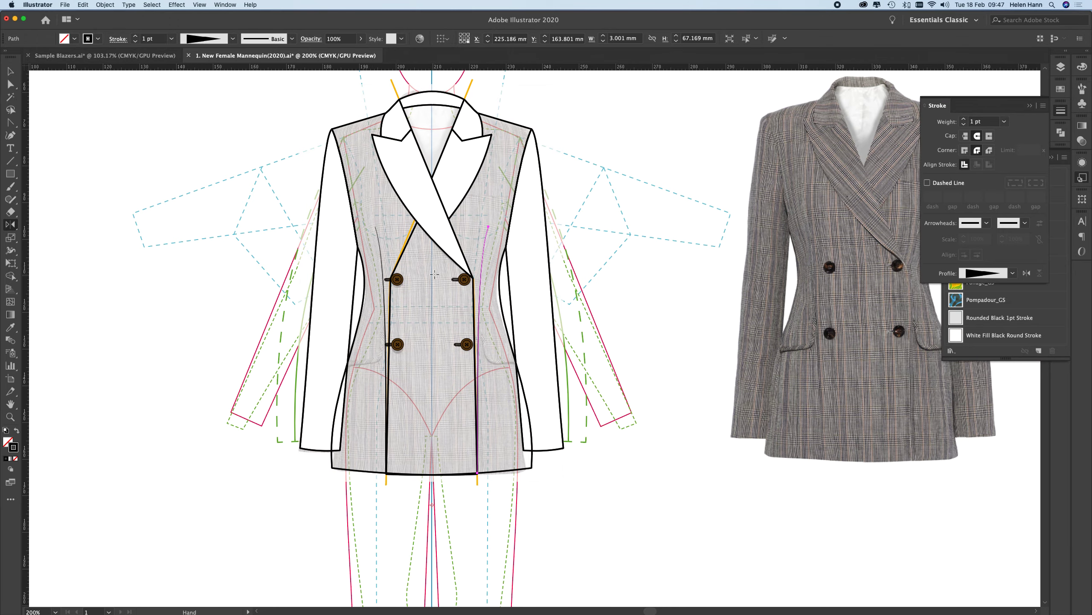
{"action": "left_click", "coordinate": [10, 416]}
{"action": "left_click_drag", "start_coordinate": [485, 207], "coordinate": [649, 244]}
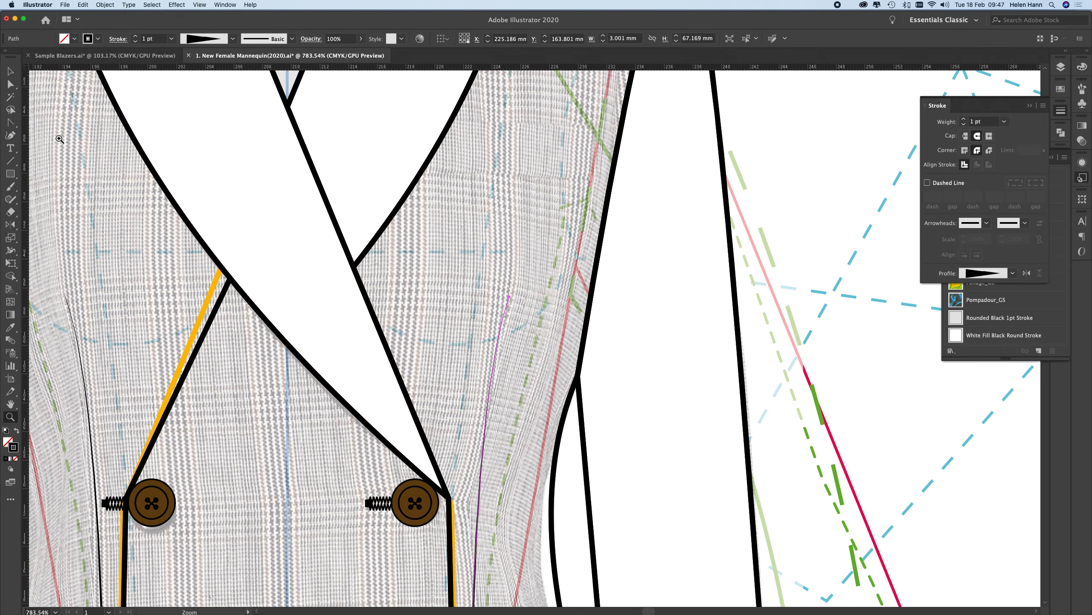
{"action": "left_click", "coordinate": [10, 174]}
{"action": "left_click", "coordinate": [11, 175]}
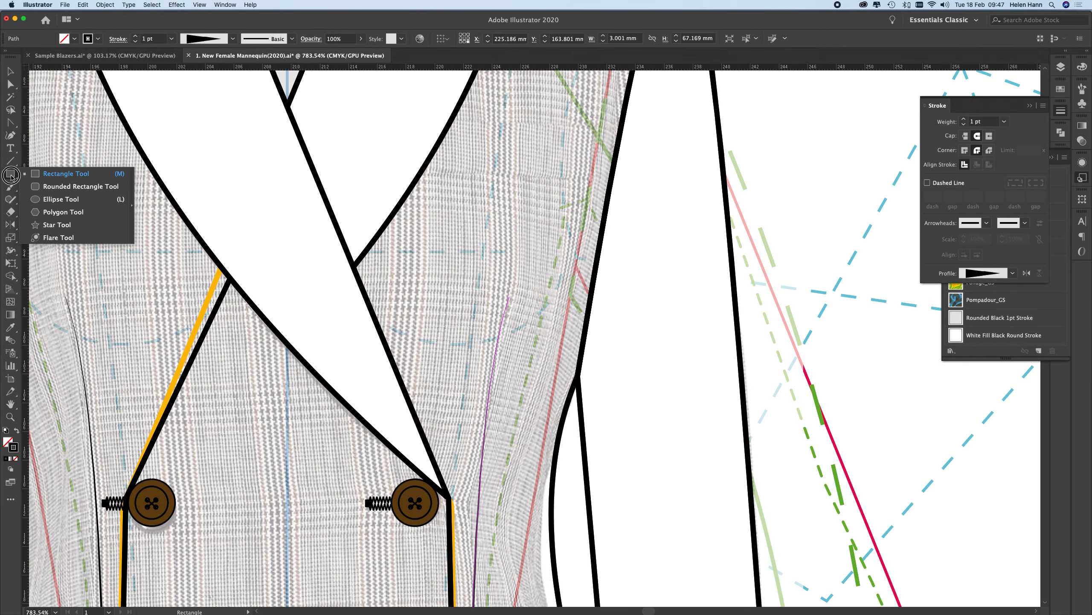
{"action": "left_click", "coordinate": [564, 180]}
{"action": "key", "text": "Escape"}
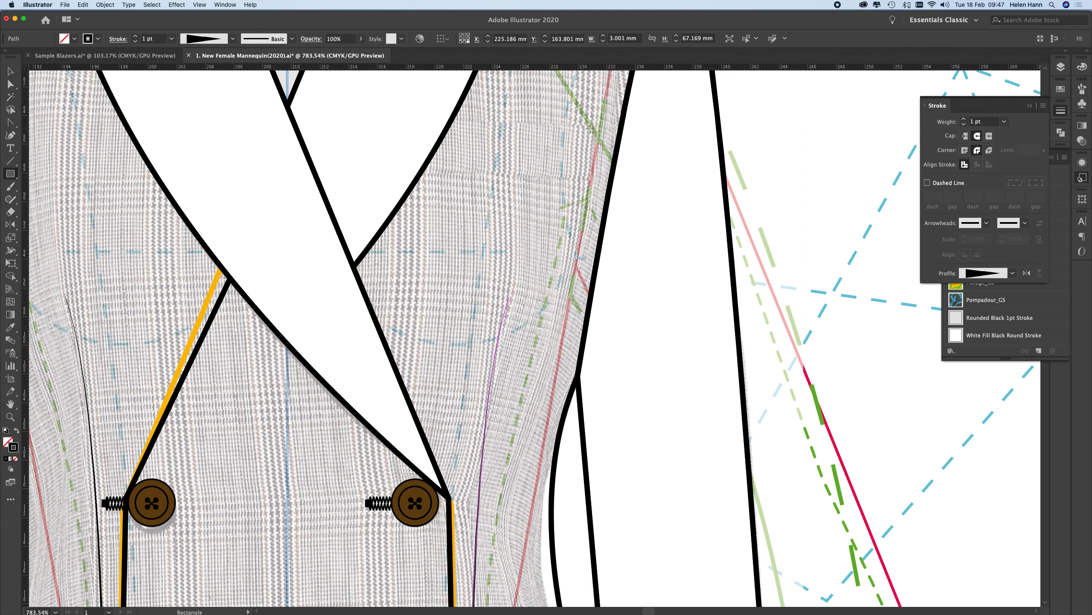
{"action": "left_click_drag", "start_coordinate": [594, 128], "coordinate": [407, 177]}
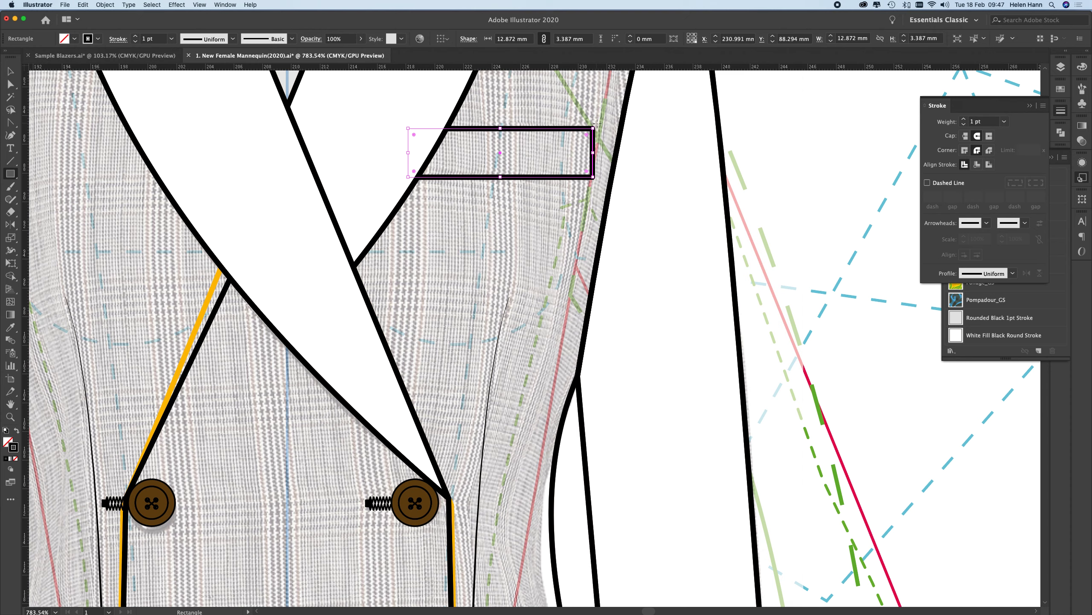
Rotate the chest pocket rectangle slightly clockwise so it slopes down towards the armhole, and keep it selected.
{"action": "left_click_drag", "start_coordinate": [598, 125], "coordinate": [605, 135]}
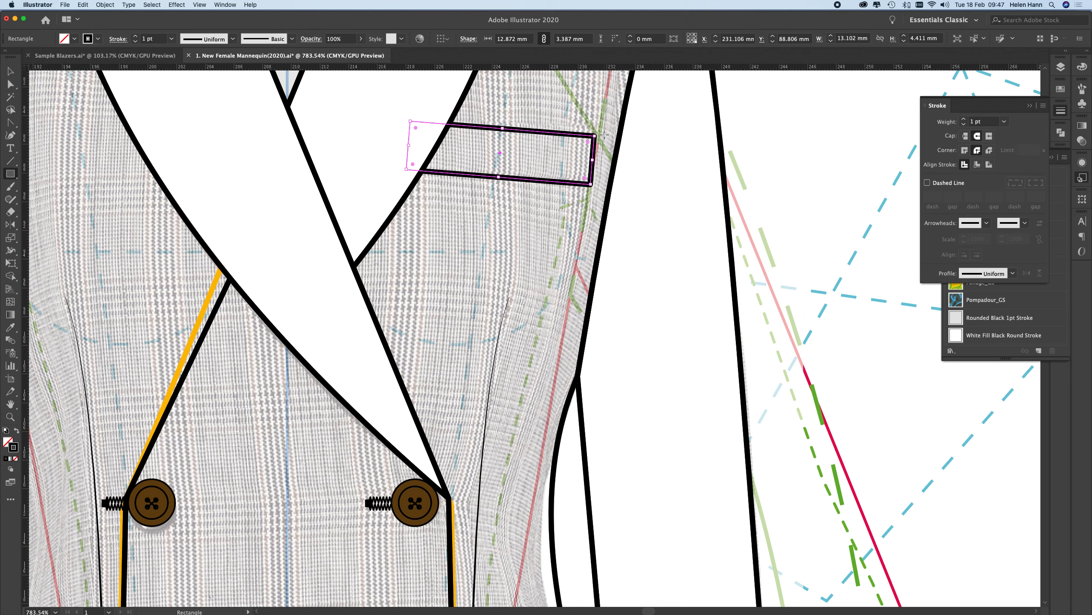
{"action": "left_click", "coordinate": [10, 71]}
{"action": "left_click", "coordinate": [491, 158]}
{"action": "left_click", "coordinate": [500, 158]}
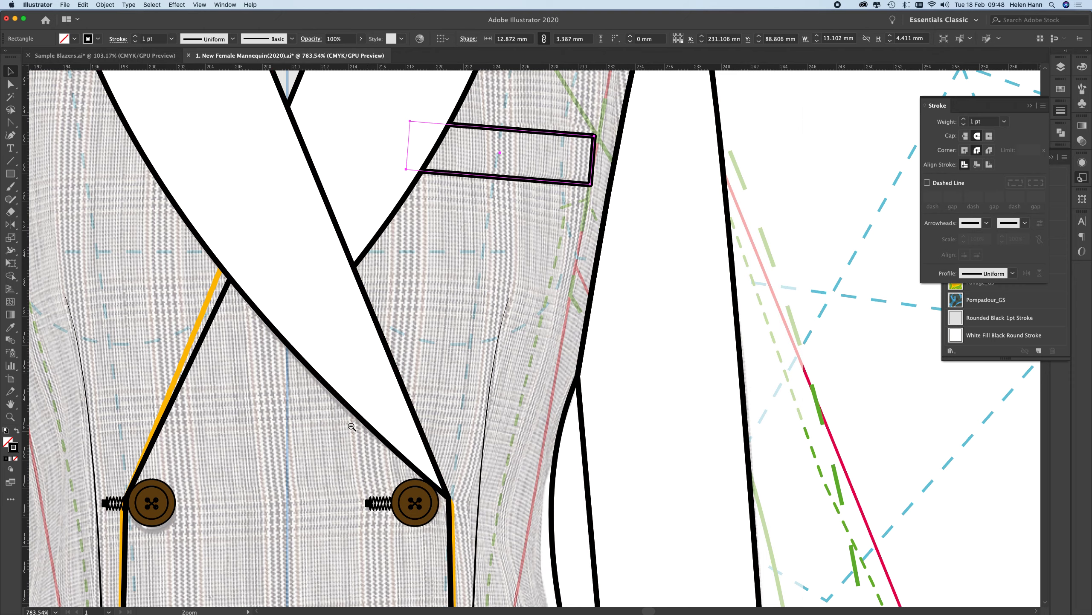
Draw an L-shaped hip pocket line on the left-hand front with the Pen tool, about 9.5 by 9 mm, ending at the side edge.
{"action": "key", "text": "super+minus"}
{"action": "key", "text": "super+minus"}
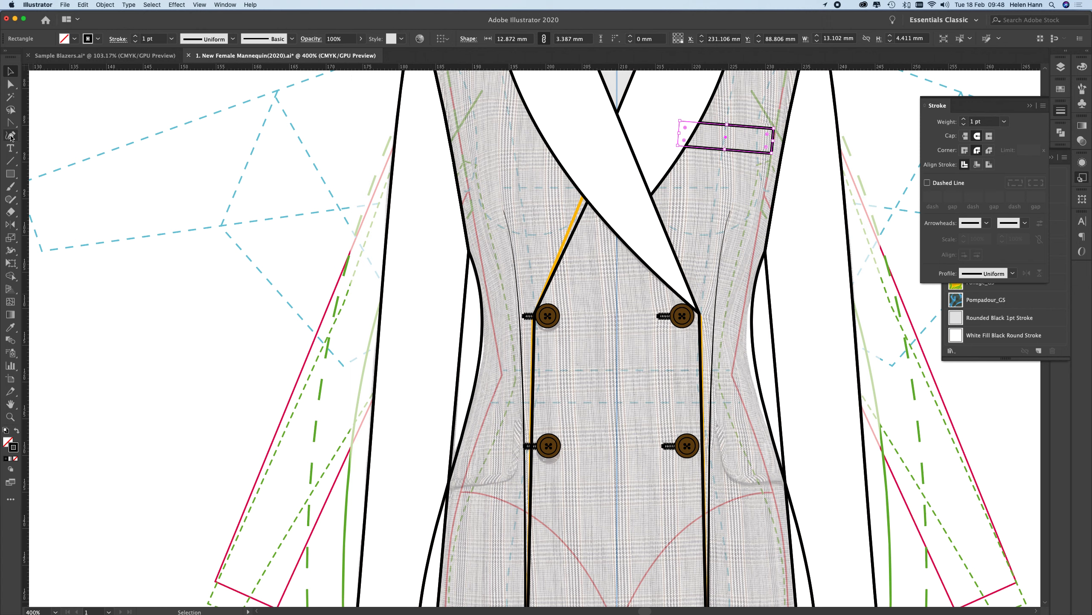
{"action": "left_click_drag", "start_coordinate": [10, 124], "coordinate": [42, 121]}
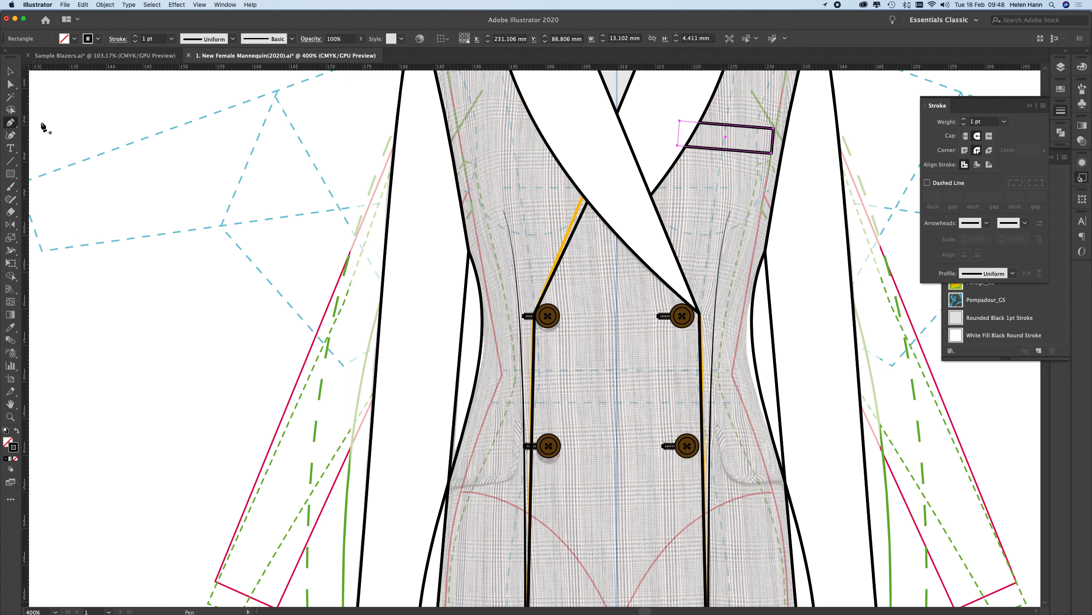
{"action": "left_click", "coordinate": [518, 419]}
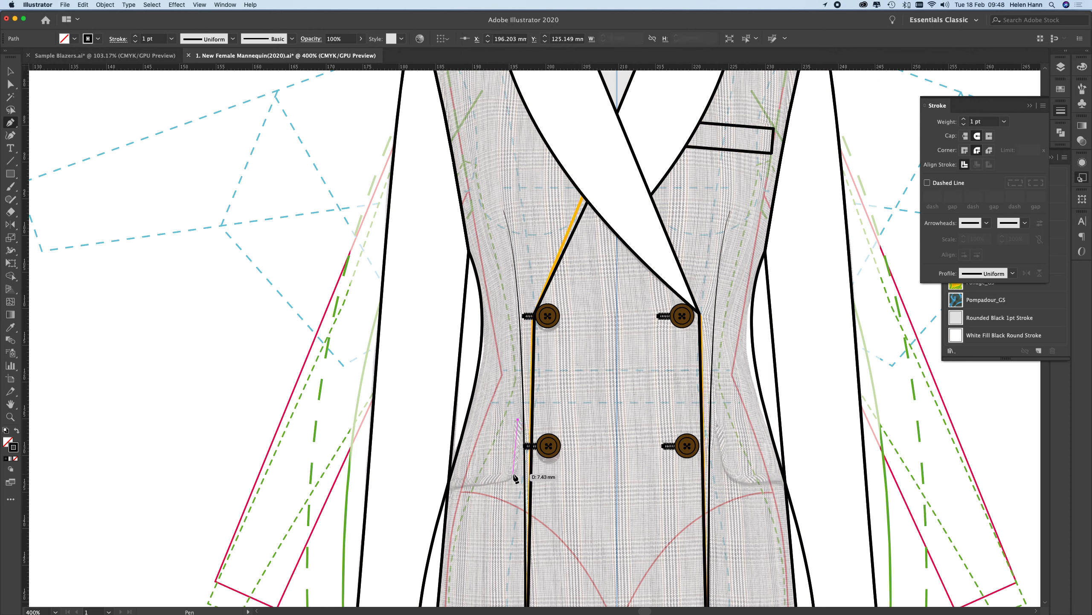
{"action": "left_click", "coordinate": [515, 473]}
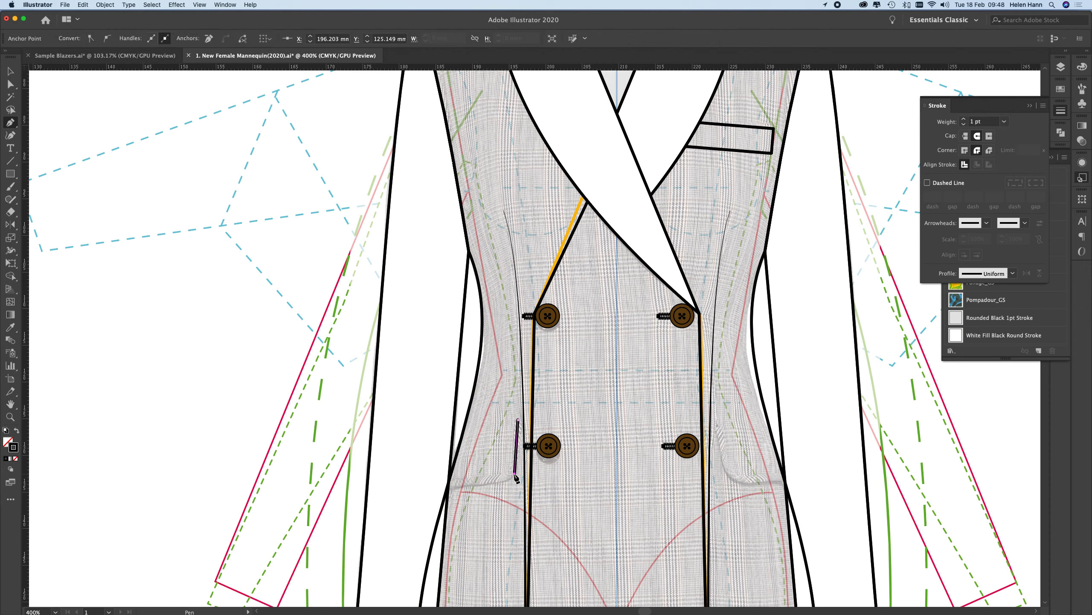
{"action": "left_click", "coordinate": [449, 485]}
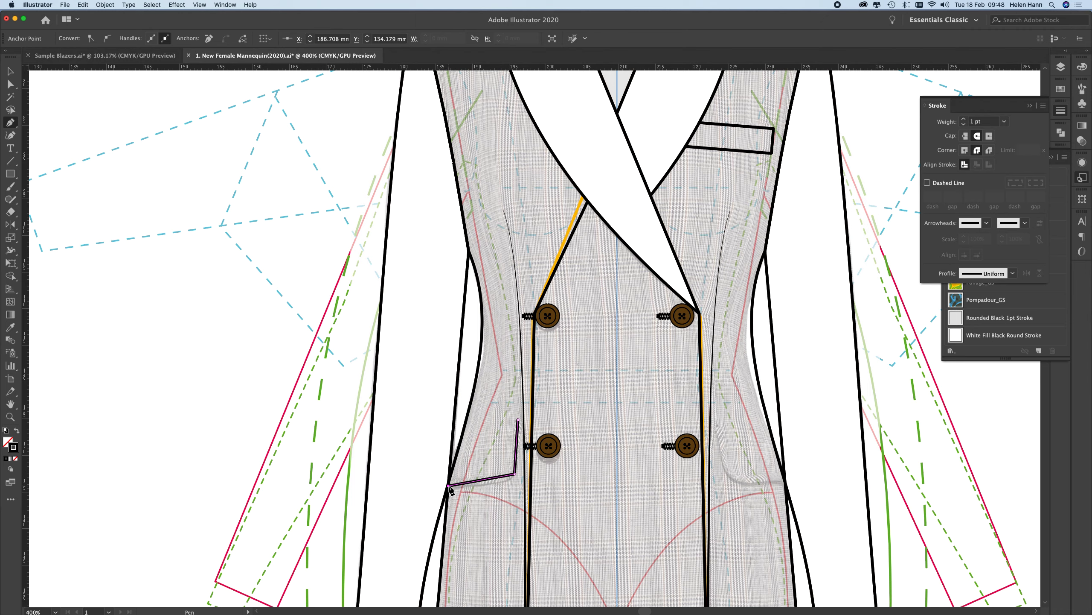
Round the corner of the hip pocket line to a radius of about 1.6 mm.
{"action": "left_click", "coordinate": [9, 85]}
{"action": "left_click", "coordinate": [516, 475]}
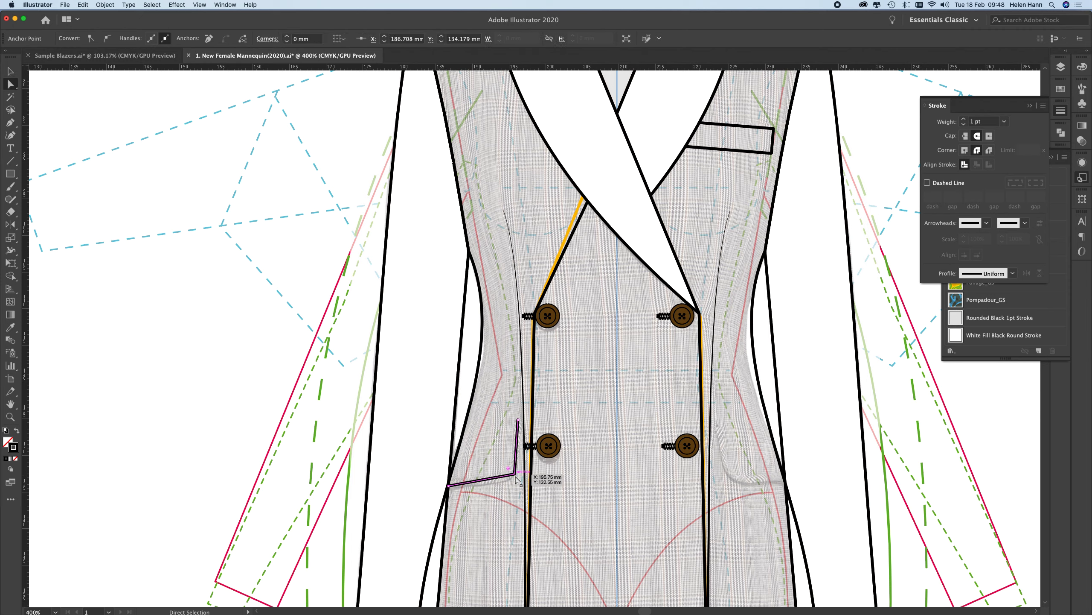
{"action": "left_click_drag", "start_coordinate": [510, 470], "coordinate": [505, 465]}
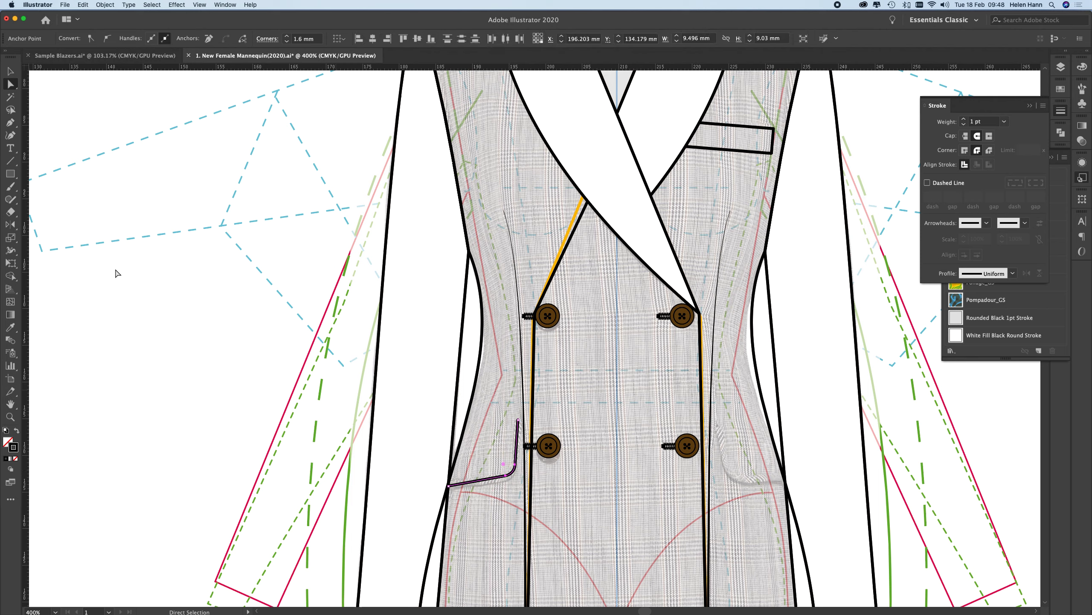
Try to curve the lower segment of the hip pocket line with the Anchor Point tool.
{"action": "left_click", "coordinate": [9, 124]}
{"action": "left_click_drag", "start_coordinate": [9, 123], "coordinate": [64, 157]}
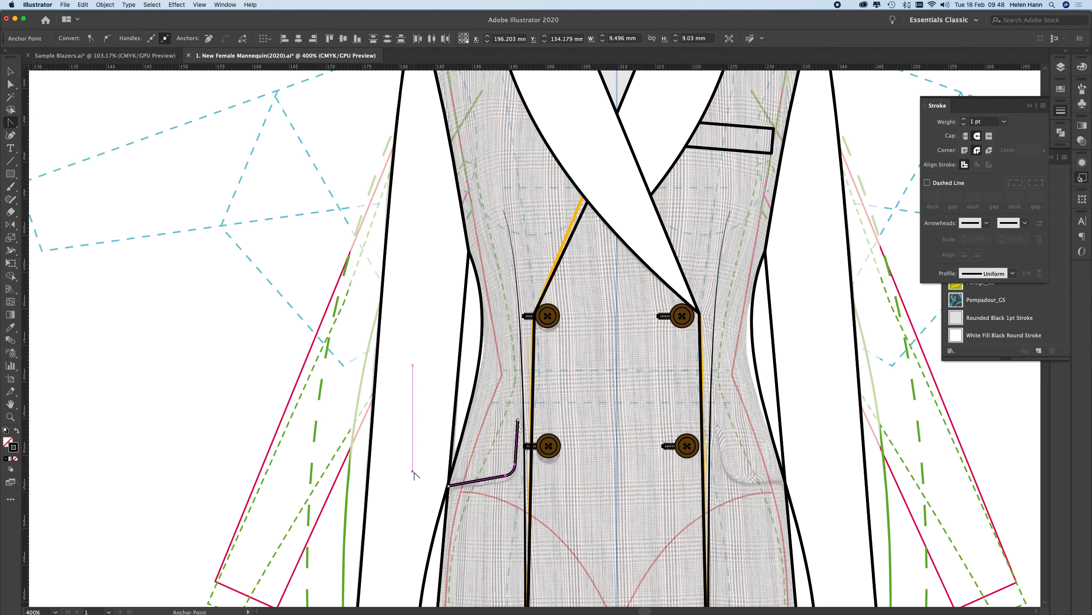
{"action": "left_click", "coordinate": [485, 484]}
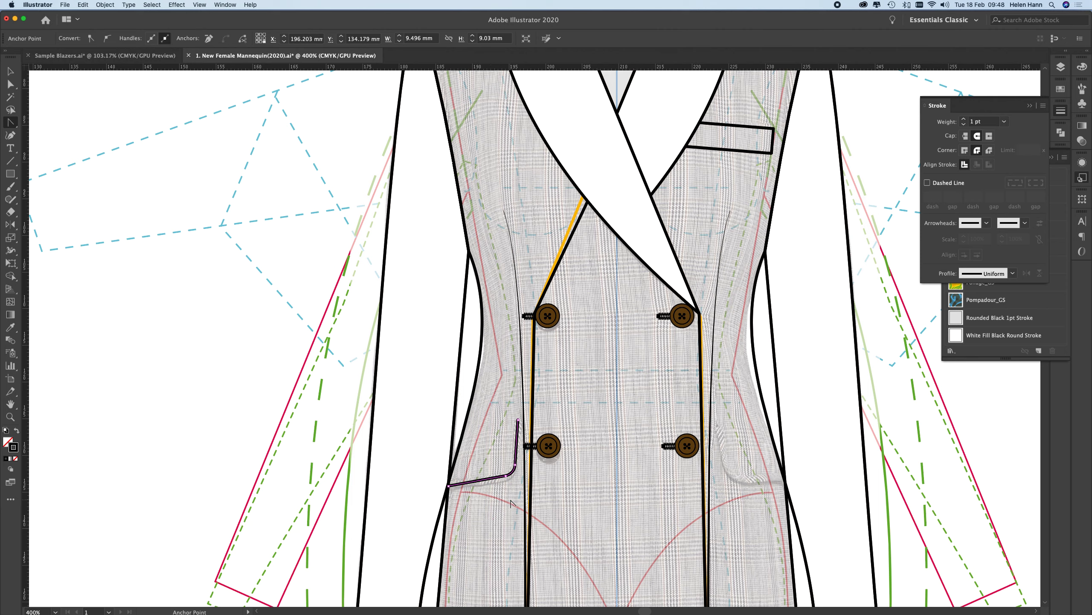
Move the whole hip pocket line down slightly, by about 0.35 mm, and deselect it.
{"action": "key", "text": "v"}
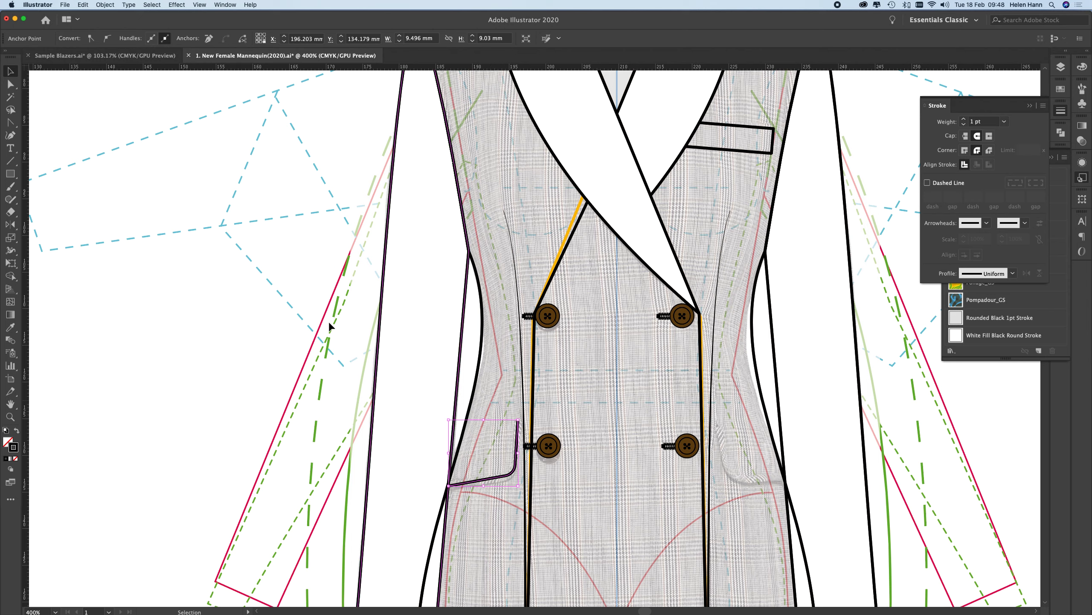
{"action": "left_click", "coordinate": [198, 261]}
{"action": "left_click", "coordinate": [484, 483]}
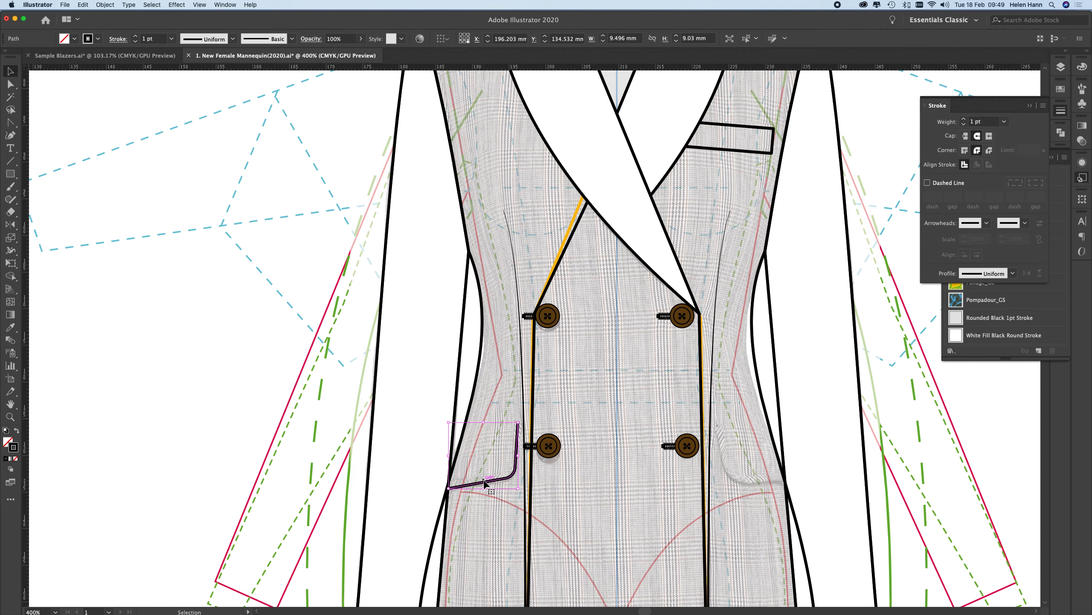
{"action": "left_click", "coordinate": [194, 440]}
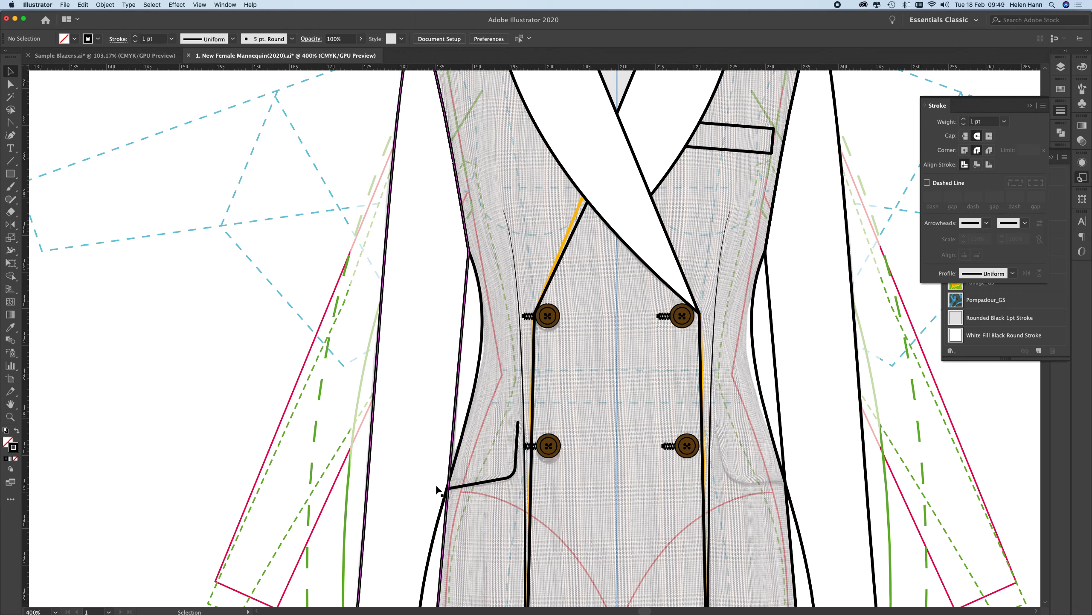
Try converting the hip pocket line's stroke to outlines, and undo the conversion.
{"action": "left_click", "coordinate": [83, 5]}
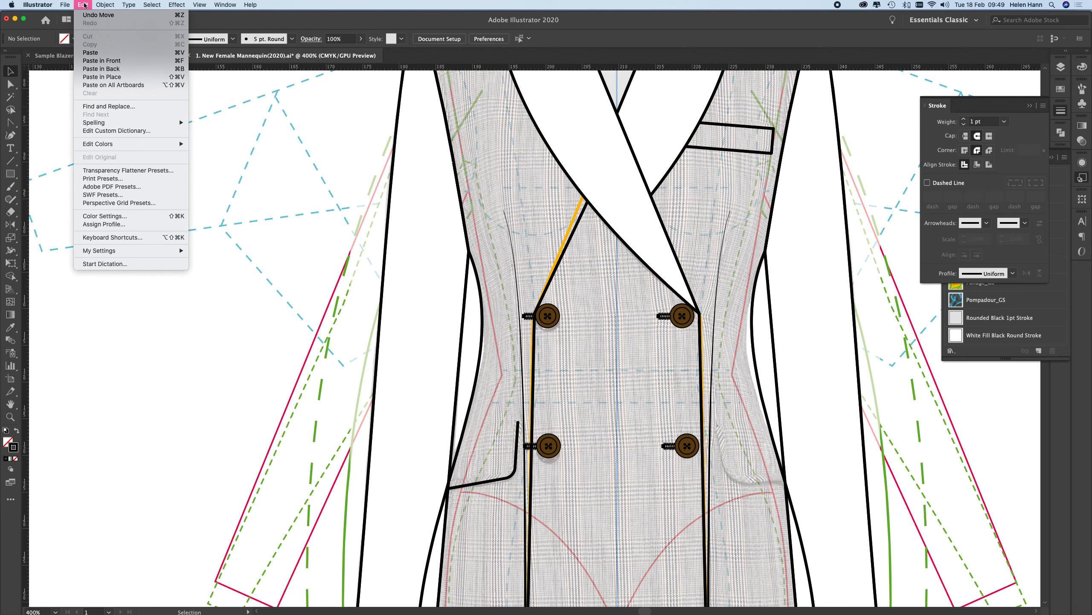
{"action": "mouse_move", "coordinate": [107, 4]}
{"action": "mouse_move", "coordinate": [112, 197]}
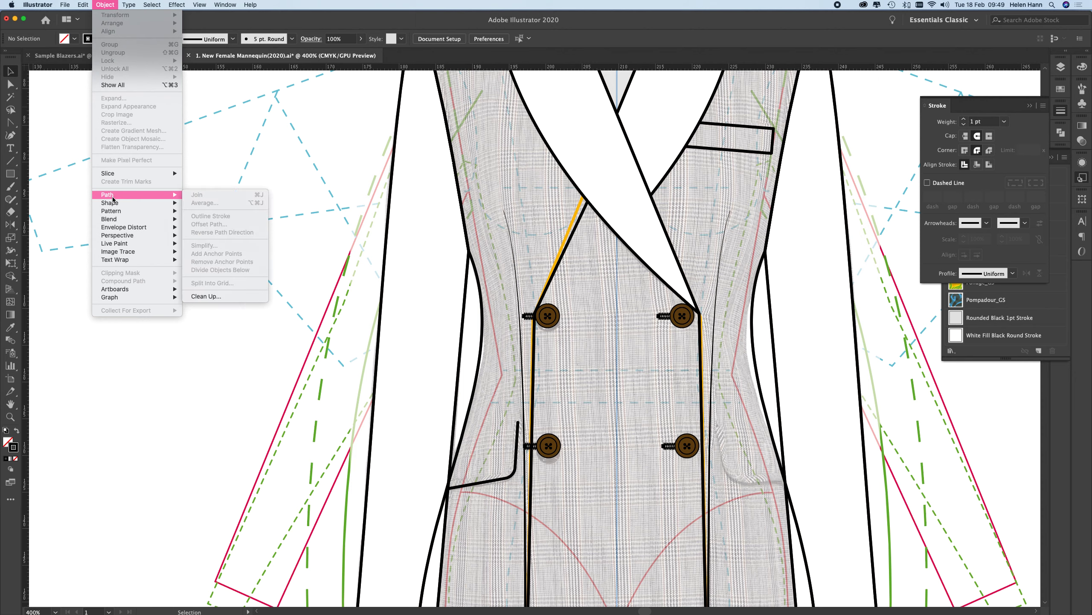
{"action": "key", "text": "Escape"}
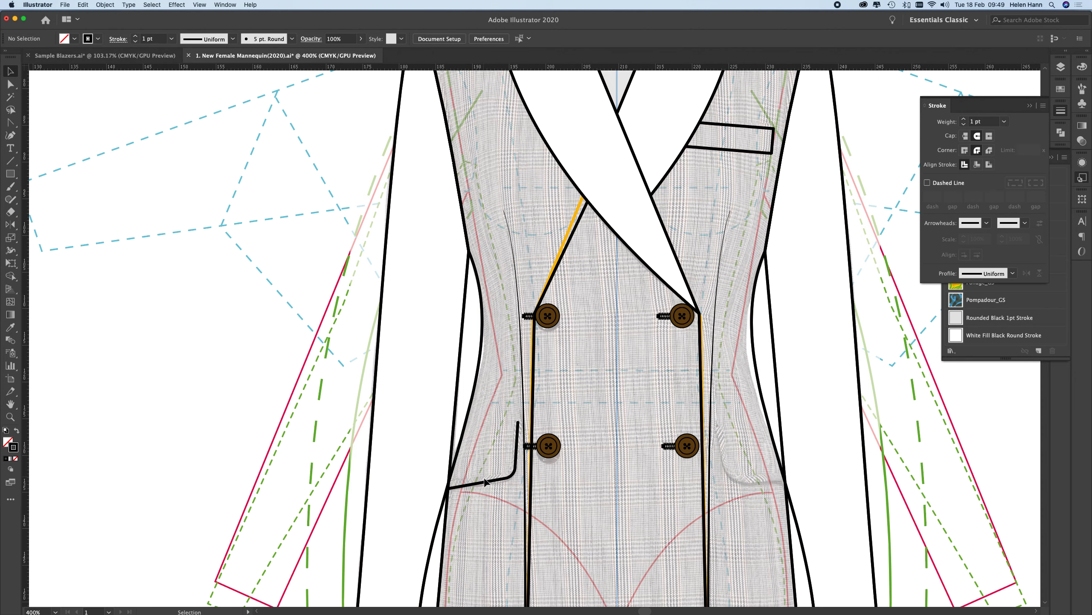
{"action": "left_click", "coordinate": [484, 485]}
{"action": "left_click", "coordinate": [105, 5]}
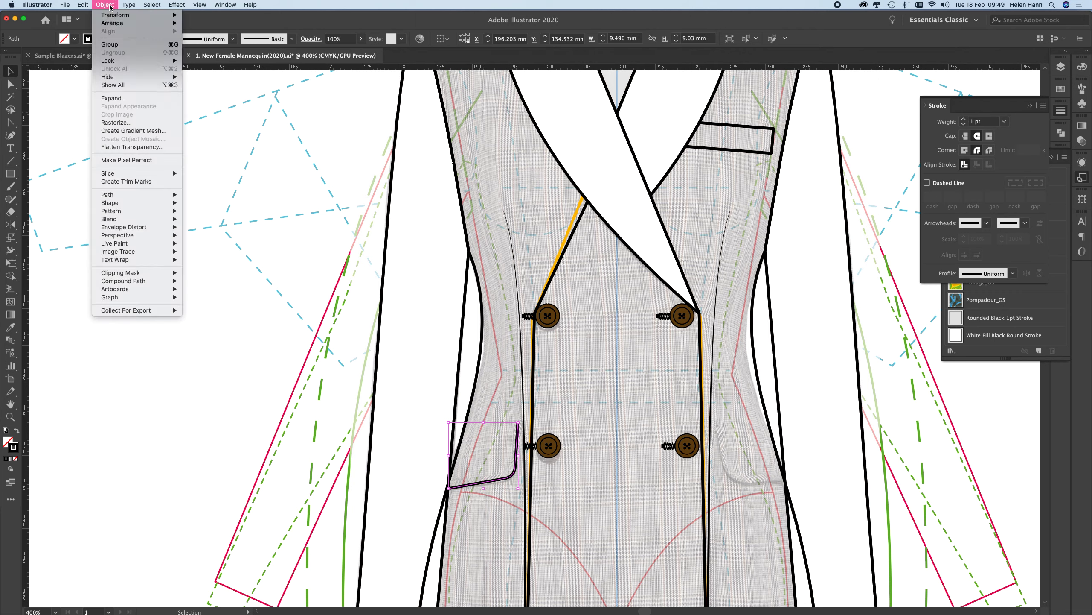
{"action": "mouse_move", "coordinate": [113, 197]}
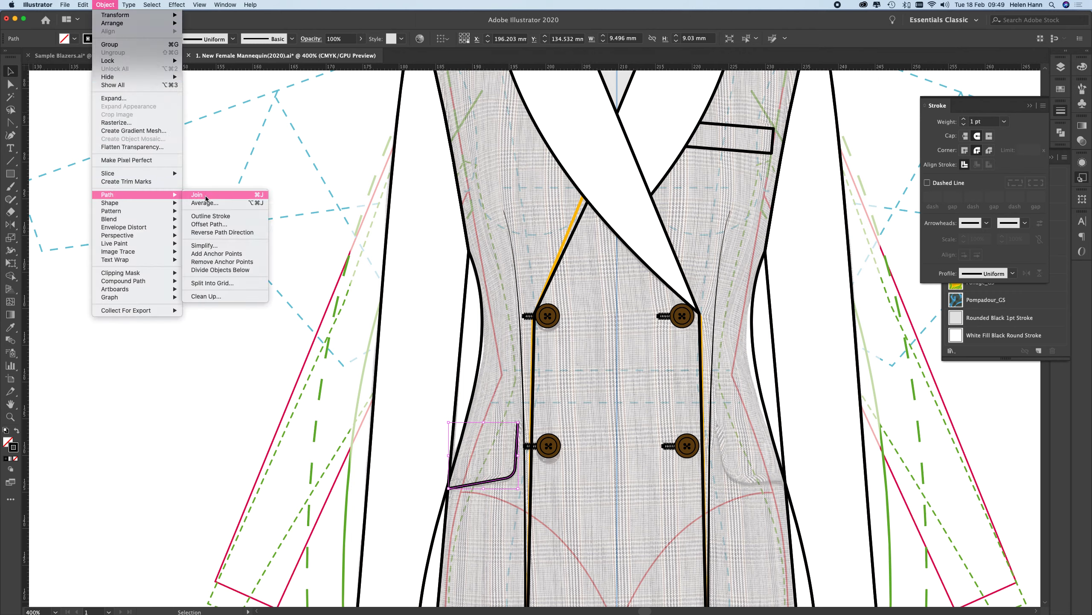
{"action": "left_click", "coordinate": [207, 219]}
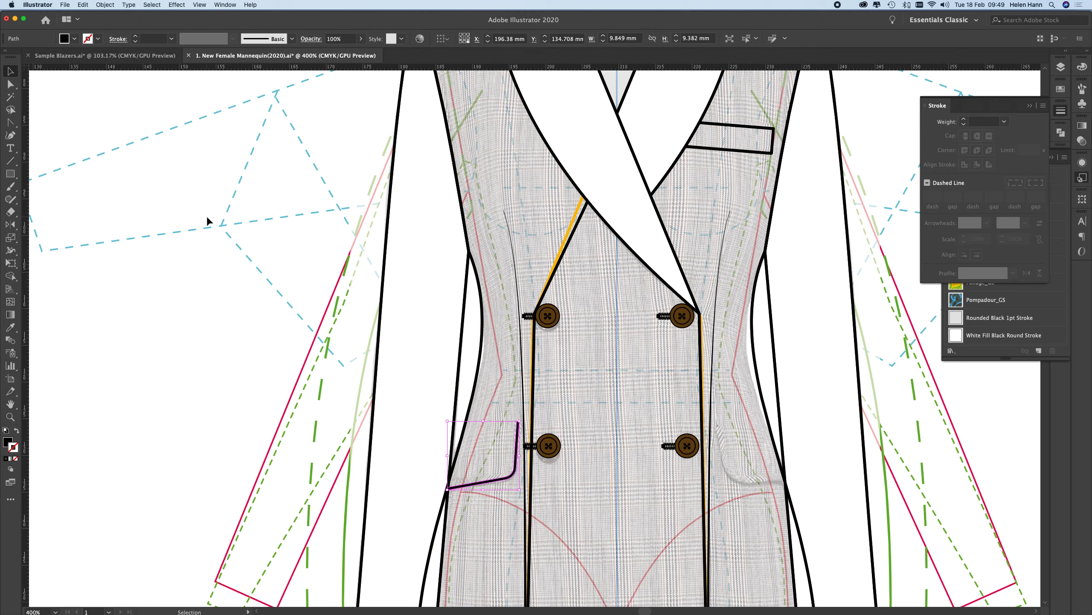
{"action": "key", "text": "shift+x"}
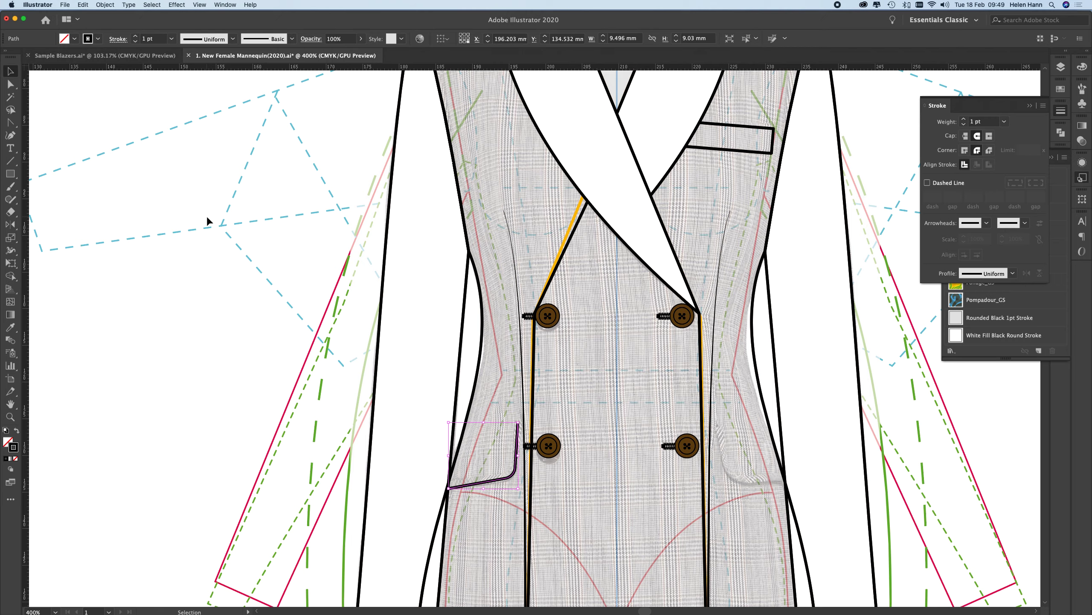
Offset the hip pocket line by -0.5 mm with miter joins and a miter limit of 4, using the preview.
{"action": "left_click", "coordinate": [10, 417]}
{"action": "key", "text": "super+shift+a"}
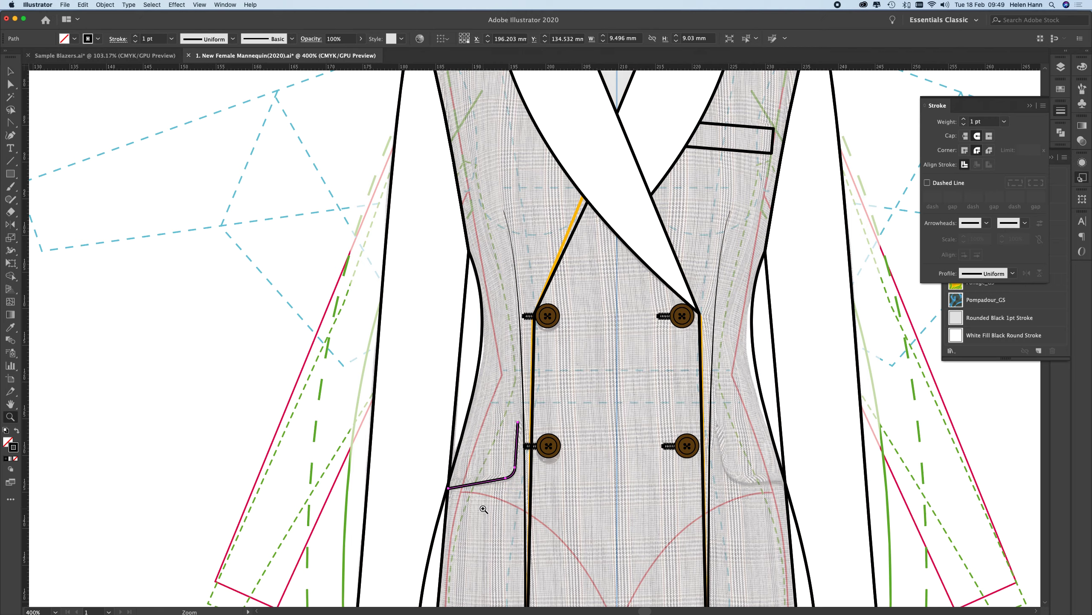
{"action": "left_click", "coordinate": [533, 486]}
{"action": "left_click_drag", "start_coordinate": [533, 486], "coordinate": [587, 509]}
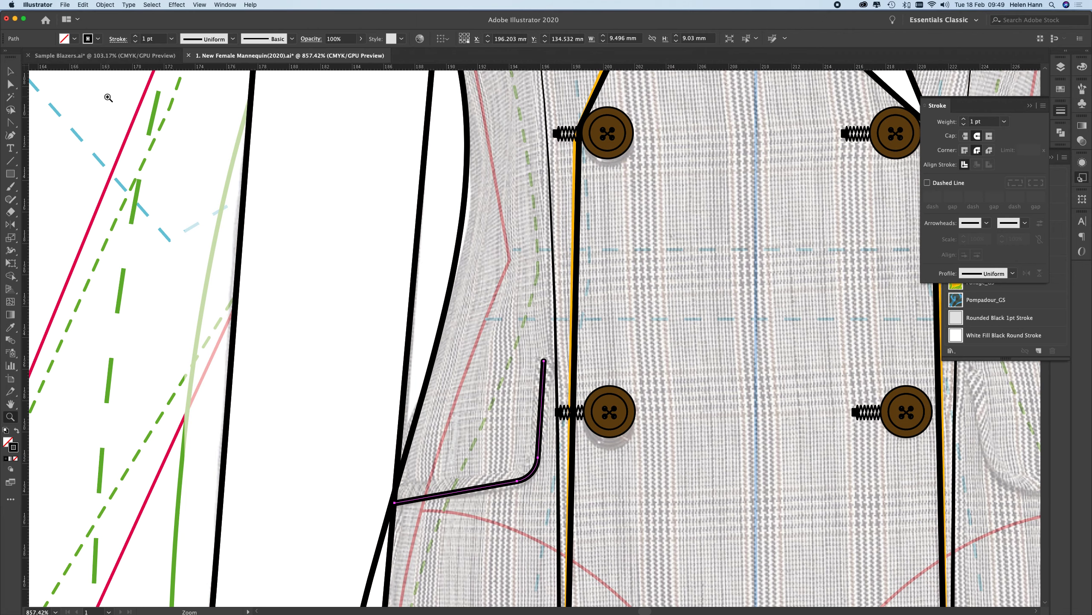
{"action": "left_click", "coordinate": [100, 4]}
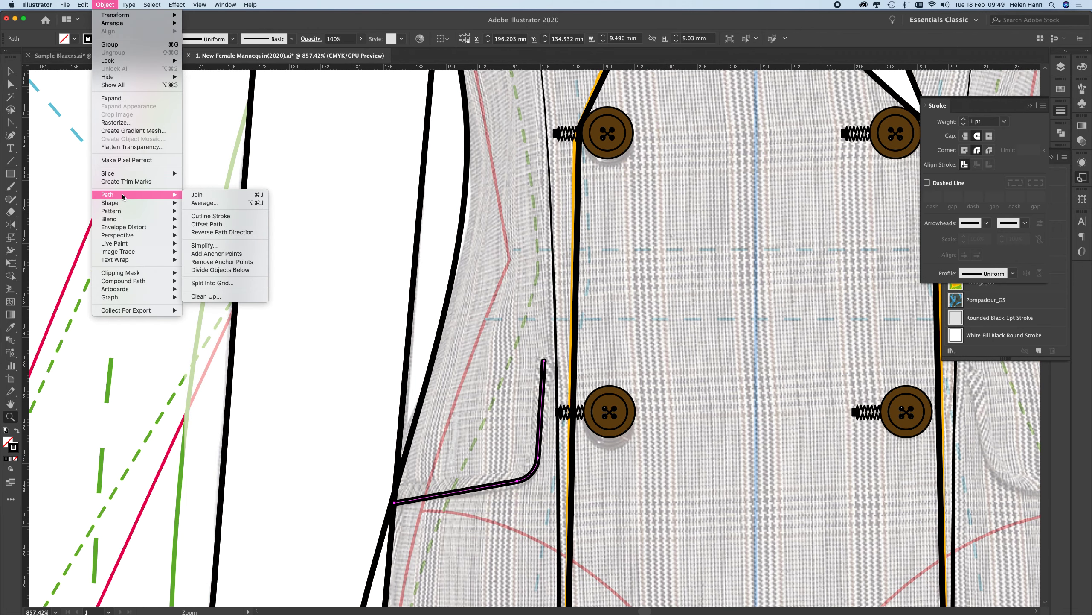
{"action": "left_click", "coordinate": [211, 225]}
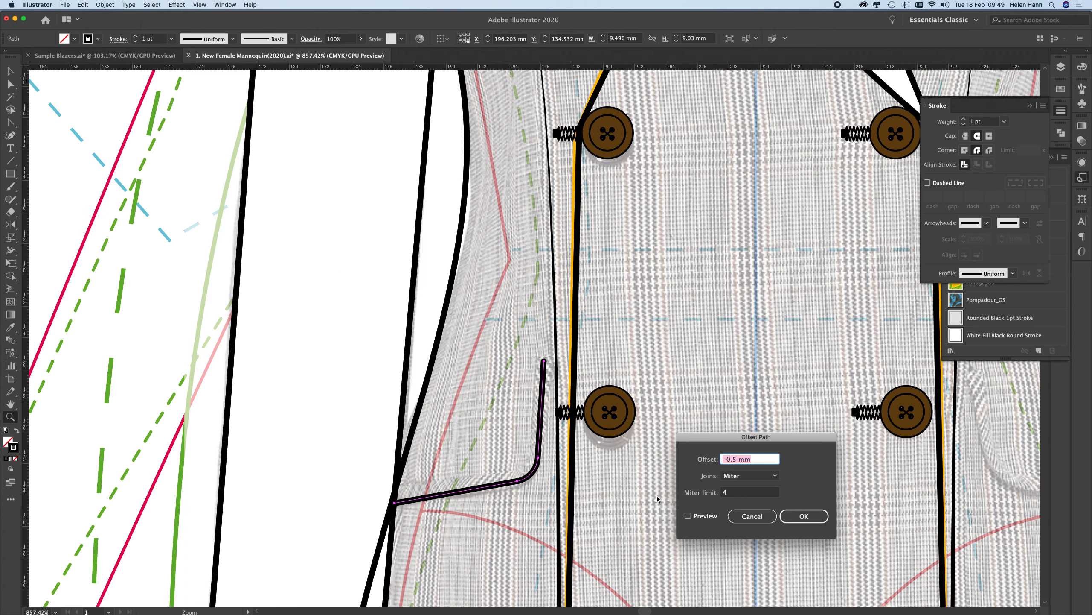
{"action": "left_click", "coordinate": [689, 516]}
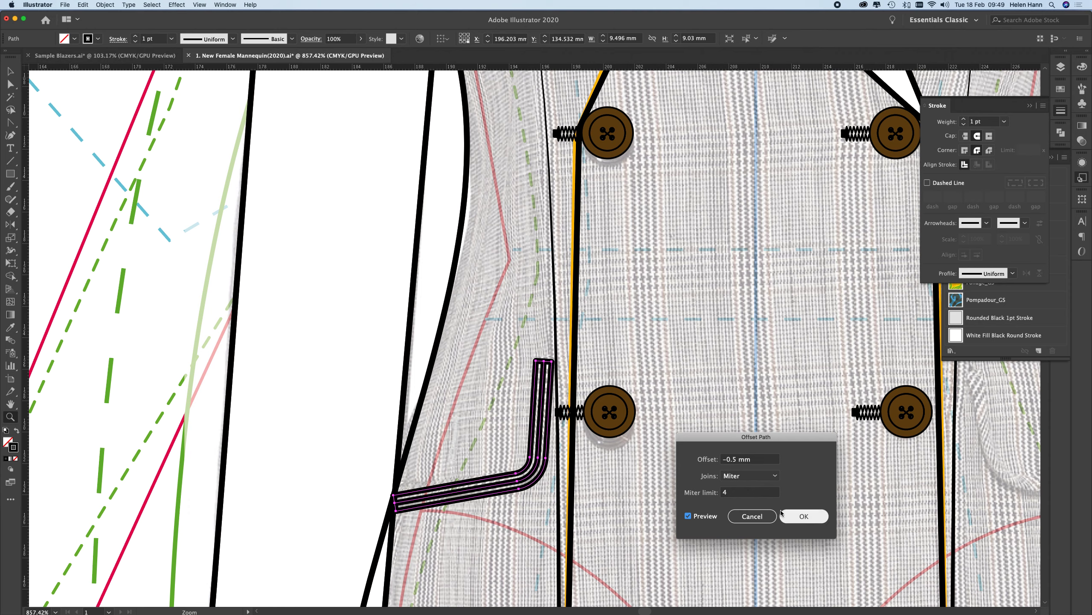
{"action": "left_click", "coordinate": [804, 516]}
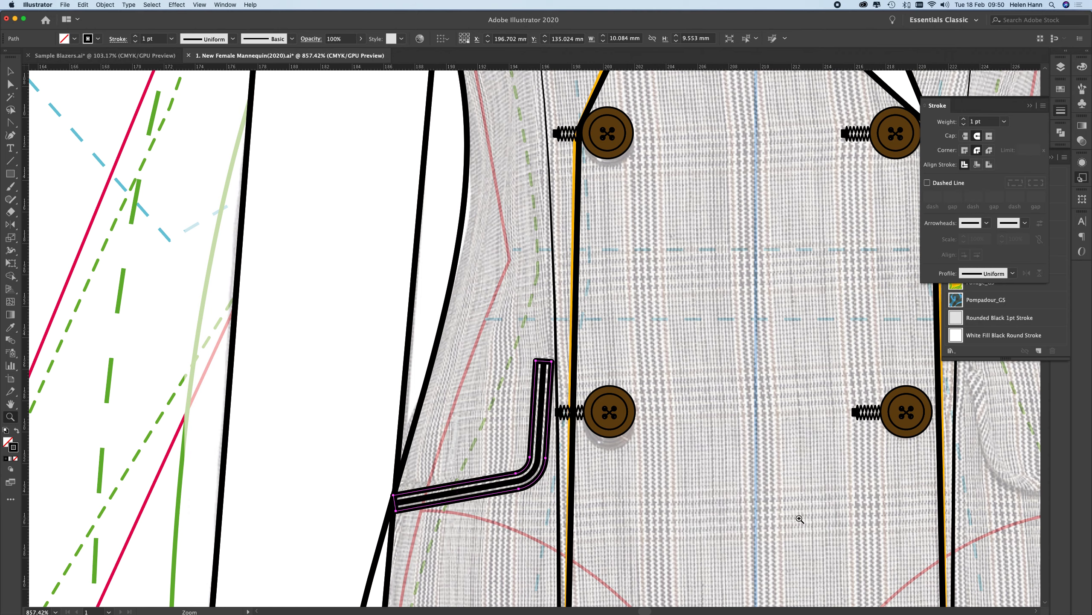
Delete the original centre line inside the offset hip pocket outline, keeping only the surrounding outline.
{"action": "left_click", "coordinate": [10, 72]}
{"action": "left_click", "coordinate": [11, 82]}
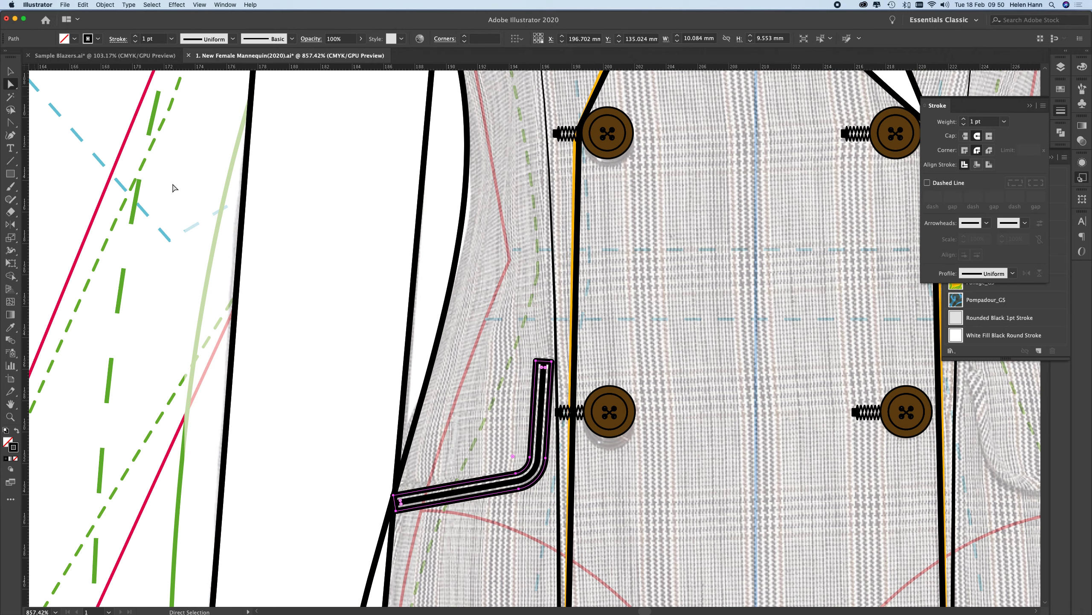
{"action": "left_click", "coordinate": [543, 429]}
{"action": "key", "text": "Delete"}
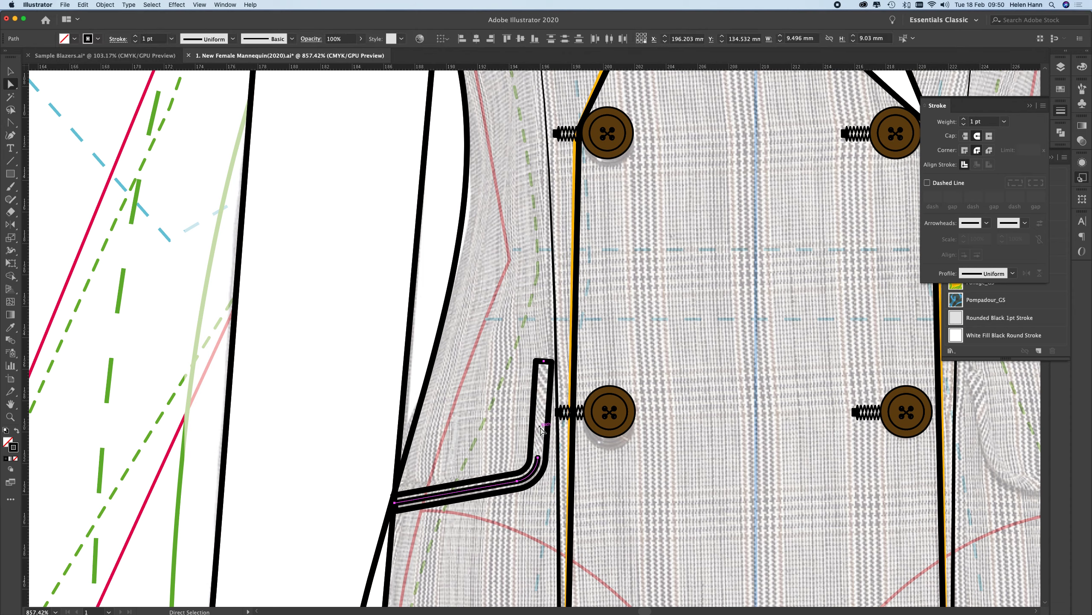
{"action": "key", "text": "Delete"}
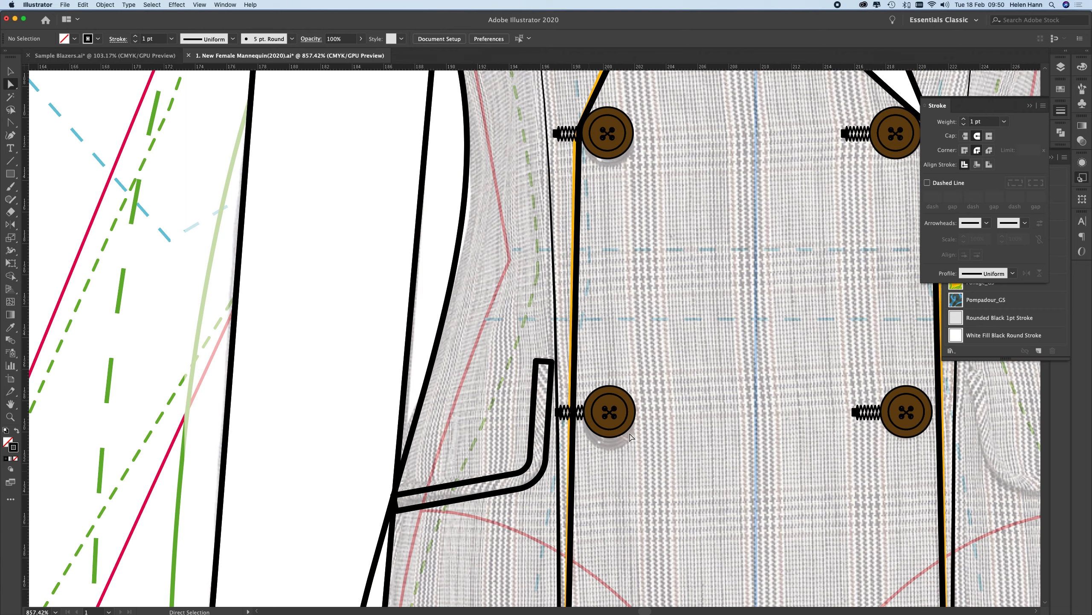
Target the upper anchor point at the outer end of the hip pocket outline, where it meets the side edge.
{"action": "left_click", "coordinate": [677, 413], "text": "alt+super"}
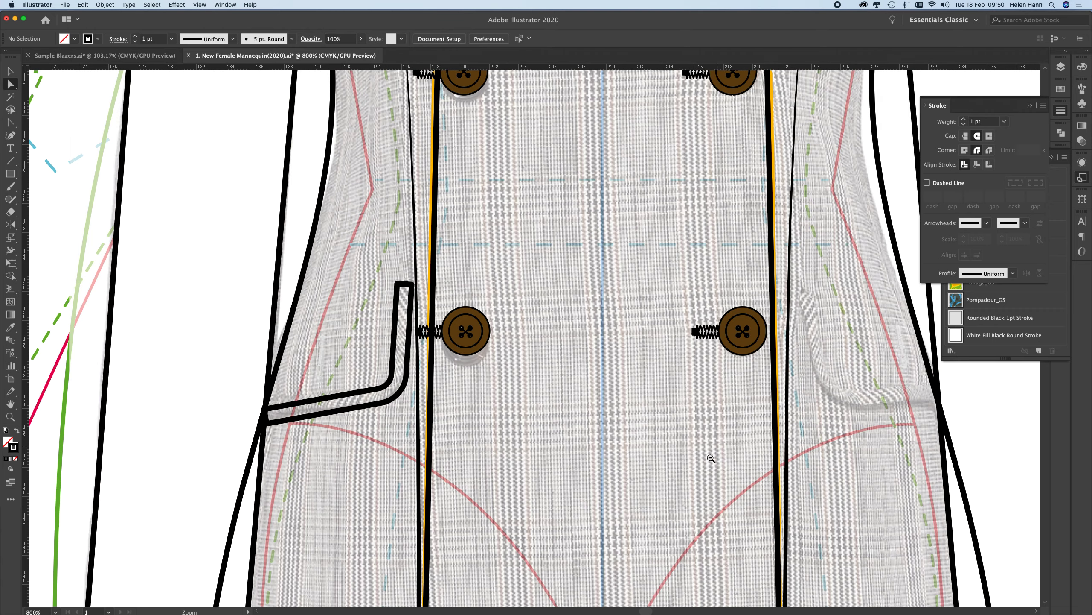
{"action": "left_click", "coordinate": [613, 433], "text": "alt+super"}
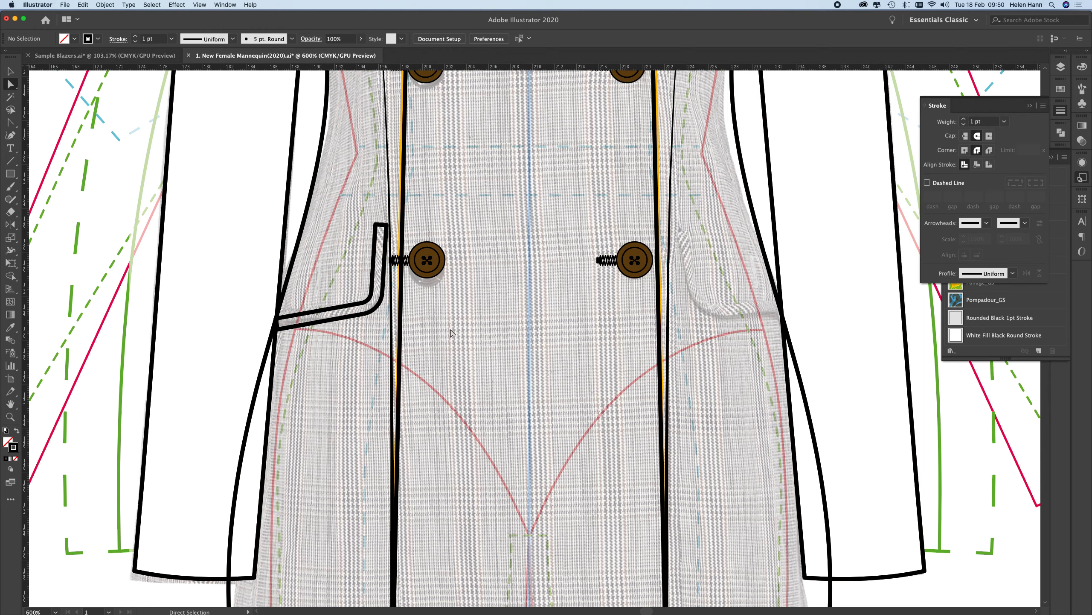
{"action": "left_click", "coordinate": [11, 71]}
{"action": "left_click", "coordinate": [317, 320]}
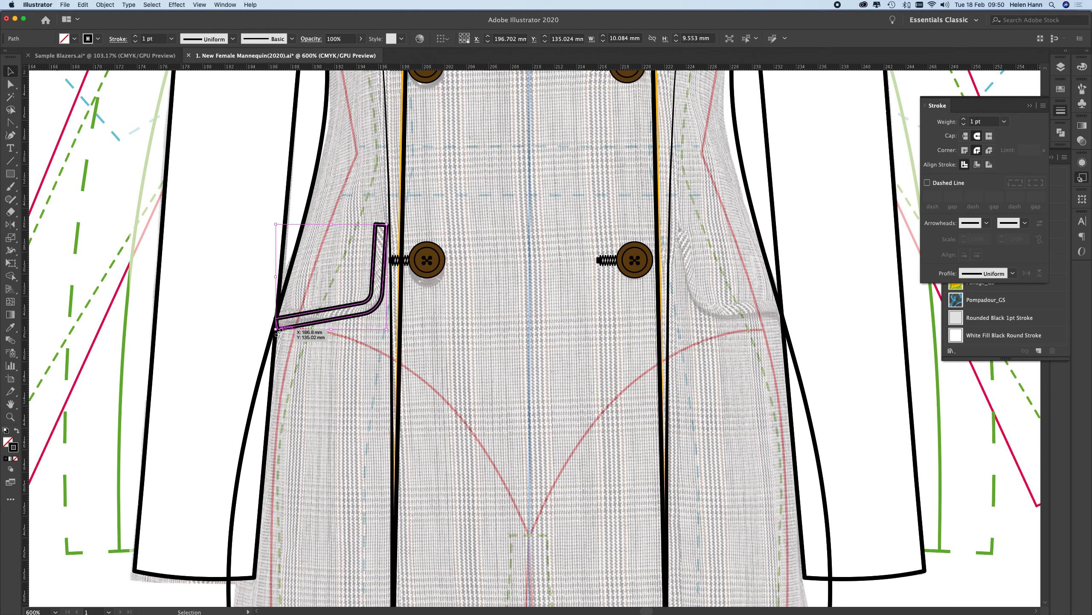
{"action": "left_click", "coordinate": [11, 416]}
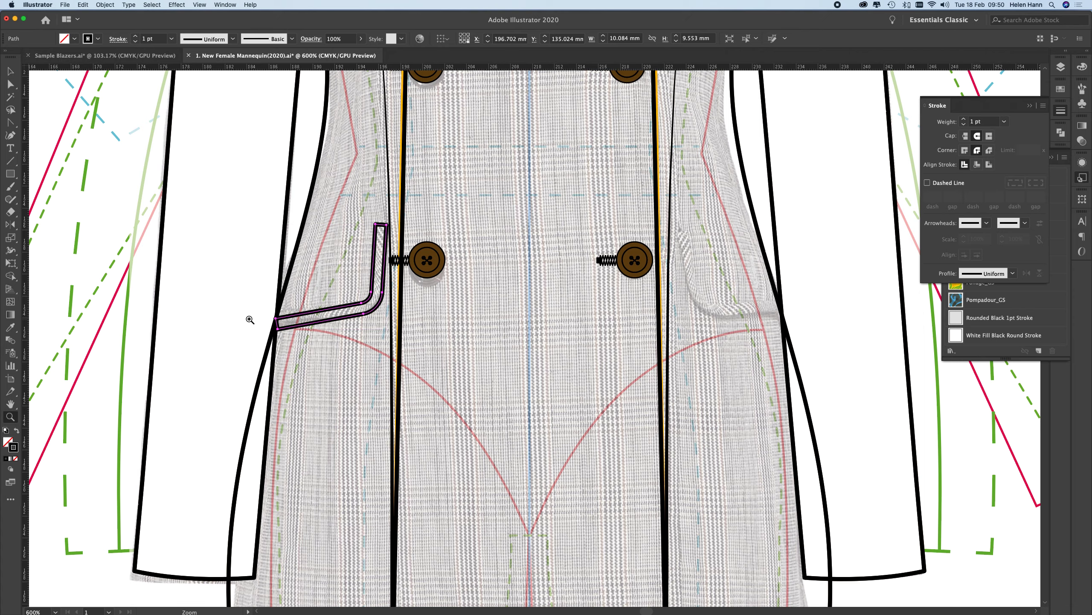
{"action": "left_click_drag", "start_coordinate": [263, 315], "coordinate": [329, 311]}
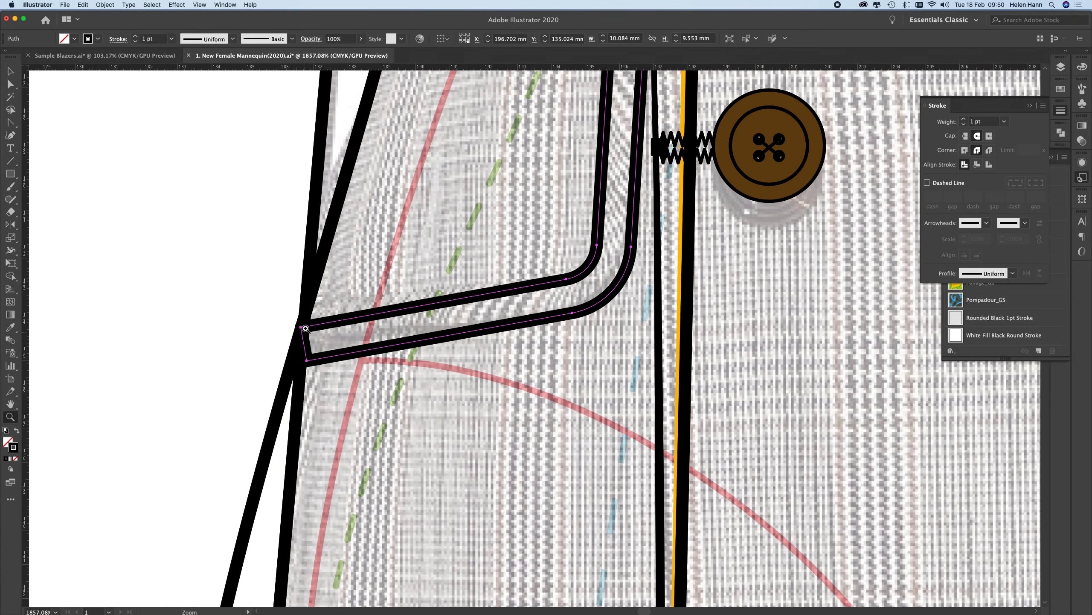
{"action": "key", "text": "a"}
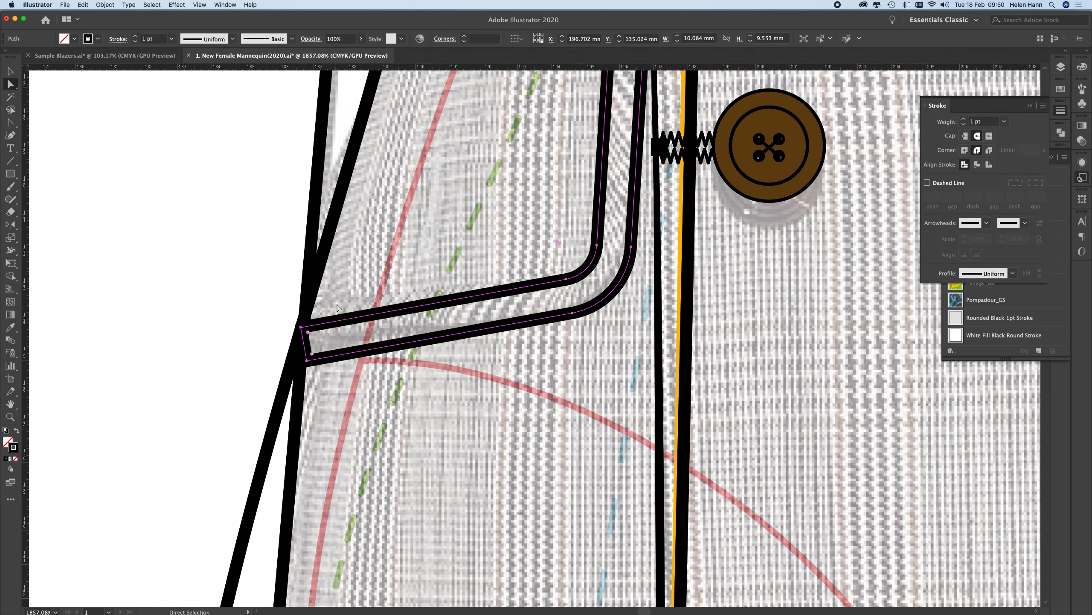
{"action": "key", "text": "super+shift+a"}
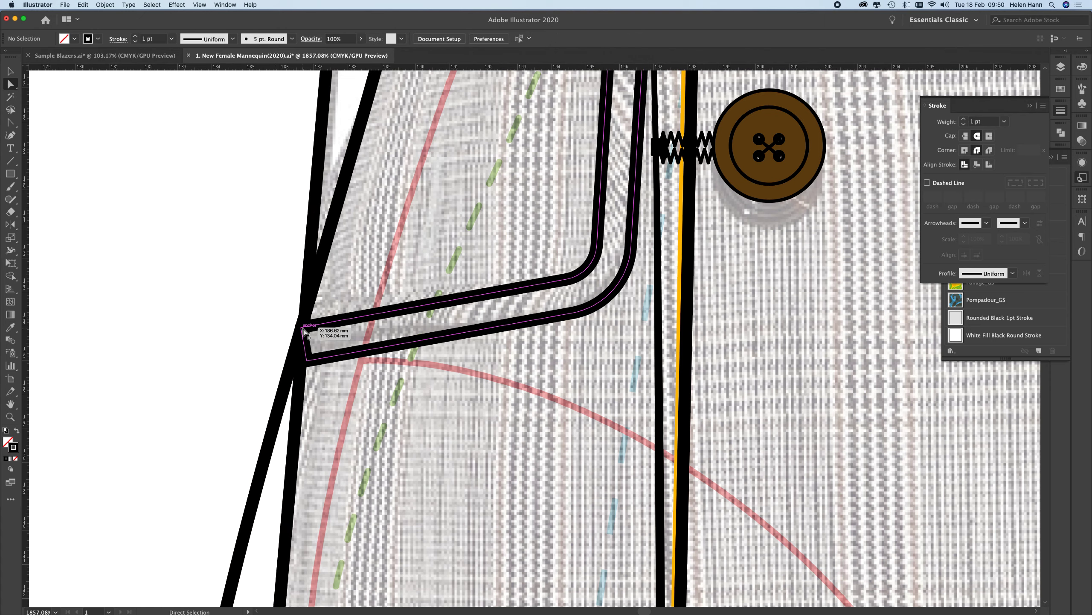